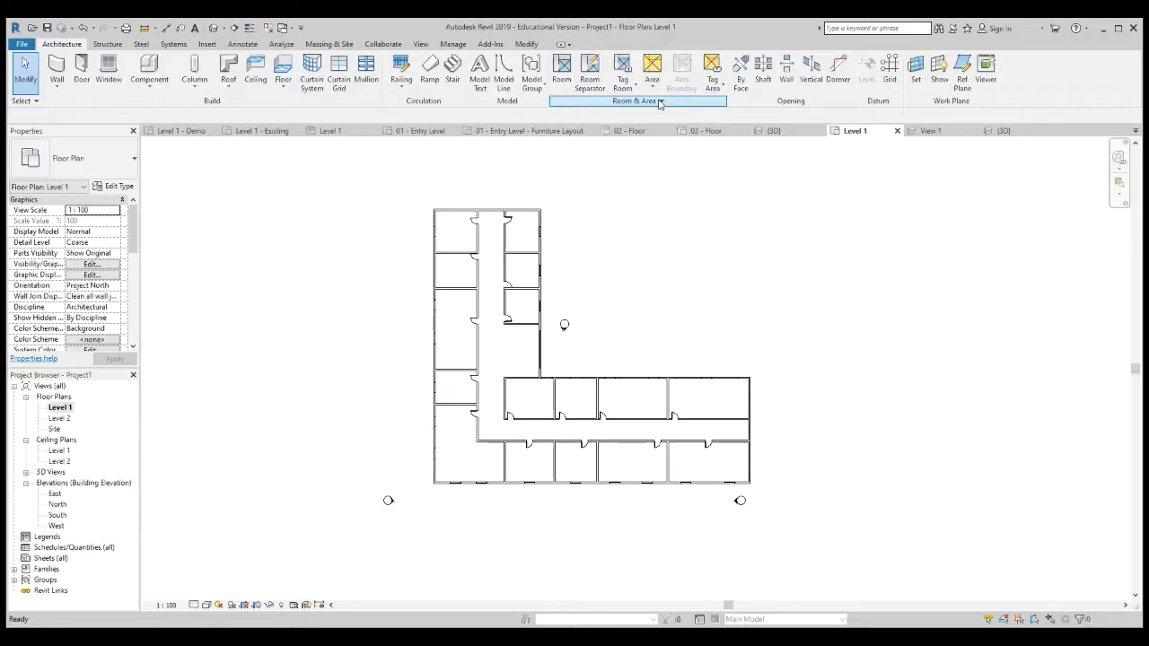
# Step: Set the room area computation to wall center in the Area and Volume Computations settings
pyautogui.click(659, 104)
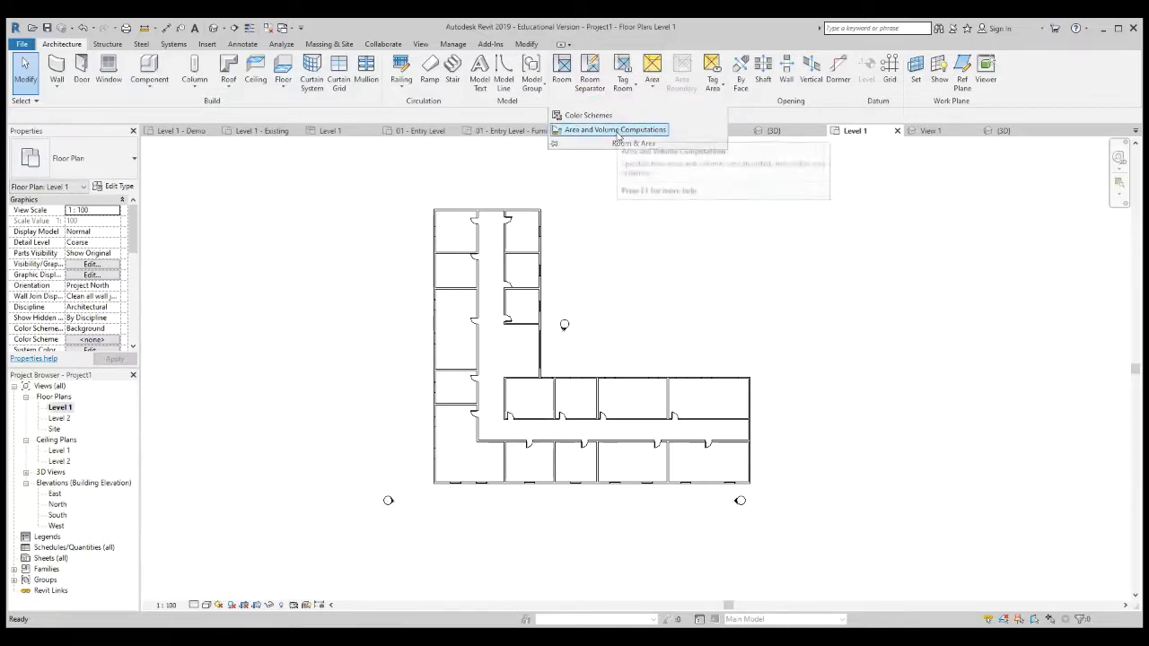
pyautogui.click(616, 131)
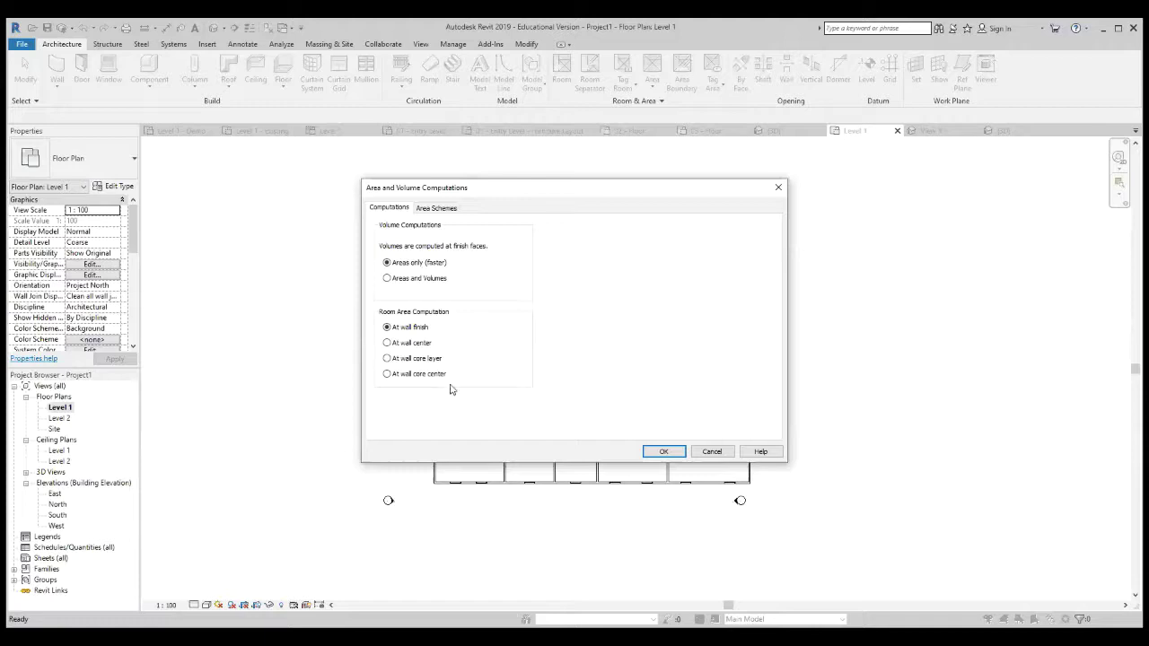
pyautogui.click(387, 343)
# Step: Add a new area scheme named "Area -Architecture Dept" and accept the area and volume settings
pyautogui.click(436, 208)
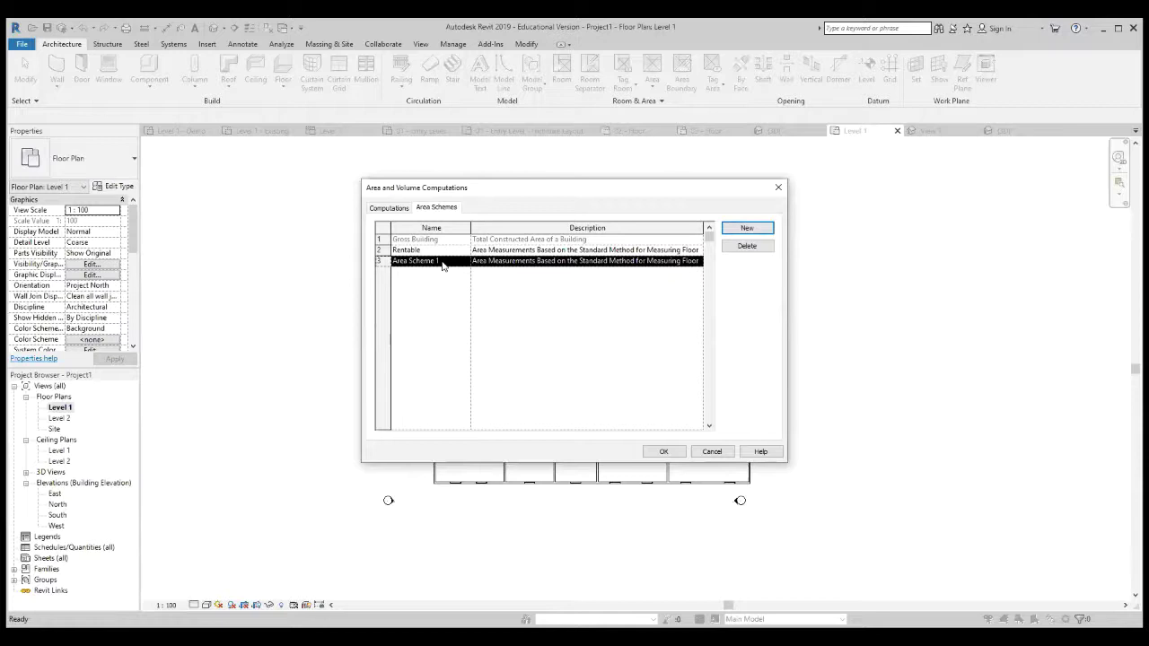
pyautogui.click(442, 260)
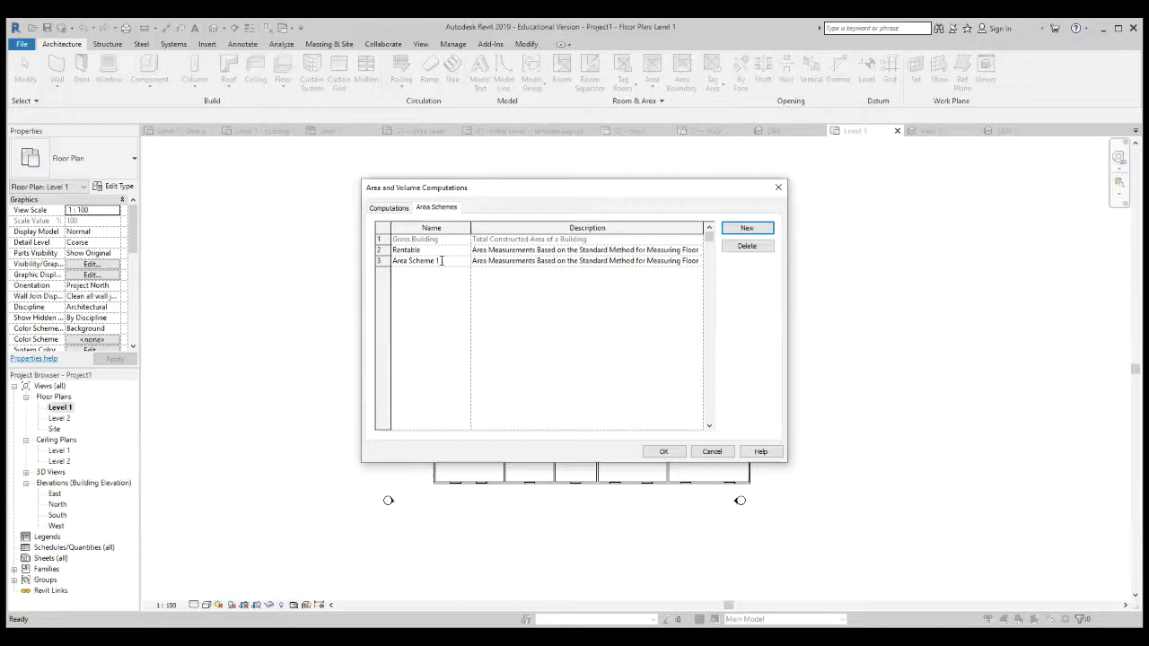
pyautogui.click(527, 151)
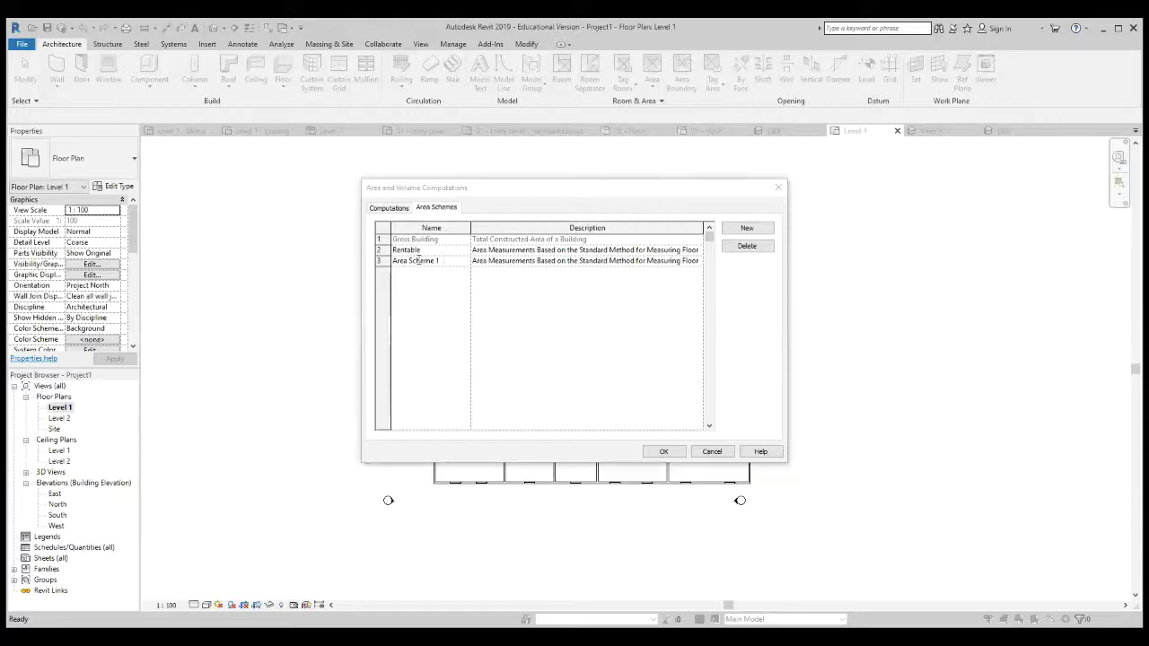
pyautogui.moveTo(442, 261); pyautogui.dragTo(409, 260)
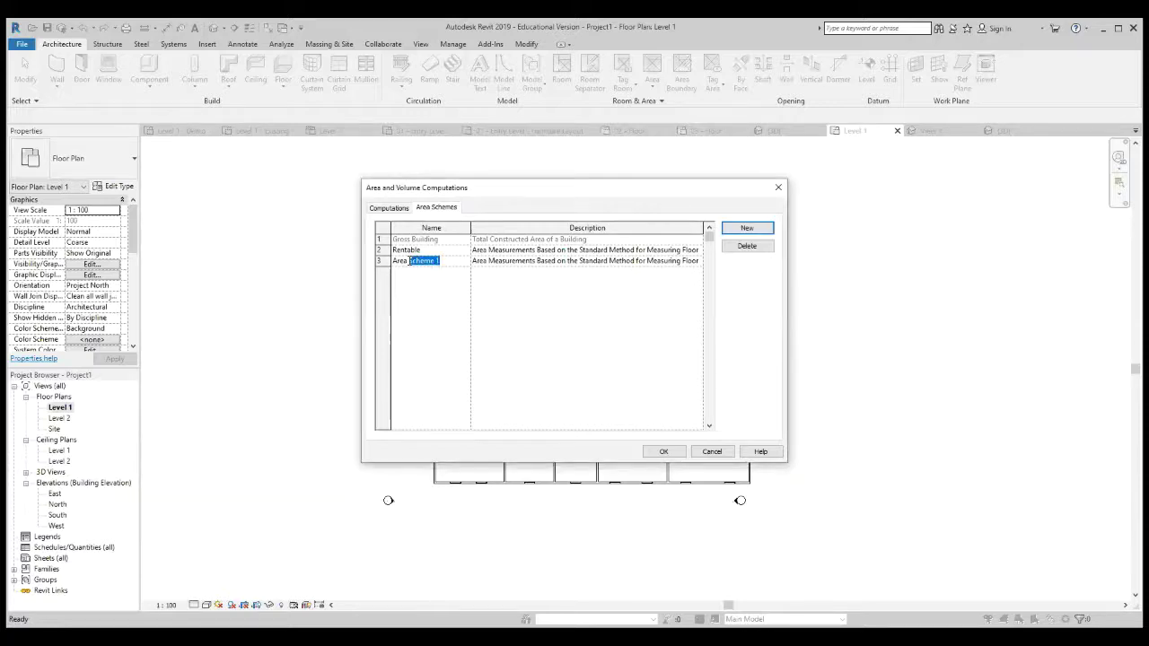
pyautogui.press('BackSpace')
pyautogui.write('aRCHITE')
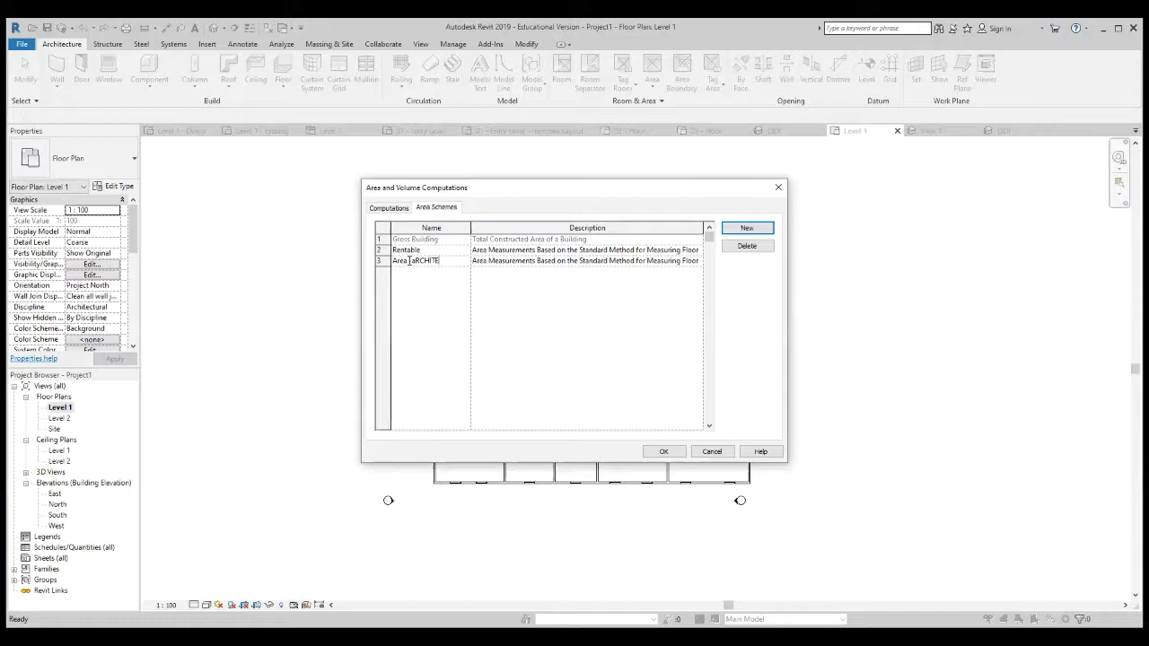
pyautogui.write('CT')
pyautogui.press('BackSpace')
pyautogui.press('BackSpace')
pyautogui.press('BackSpace')
pyautogui.press('BackSpace')
pyautogui.press('BackSpace')
pyautogui.press('BackSpace')
pyautogui.press('BackSpace')
pyautogui.write('Area -Architec')
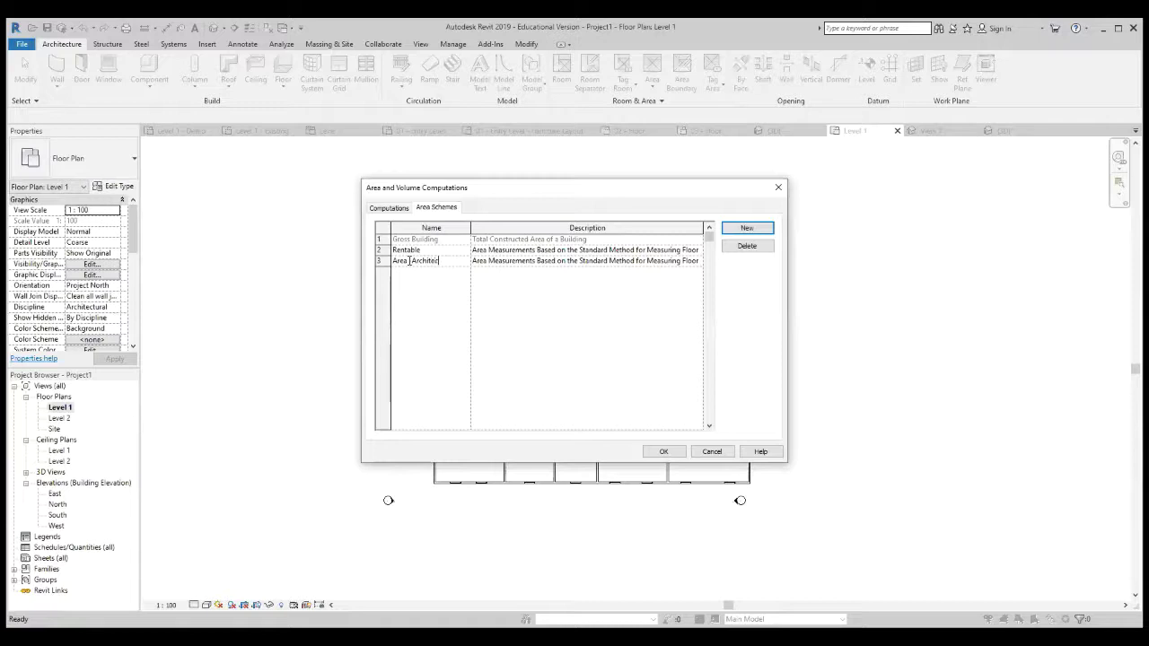
pyautogui.write('tu')
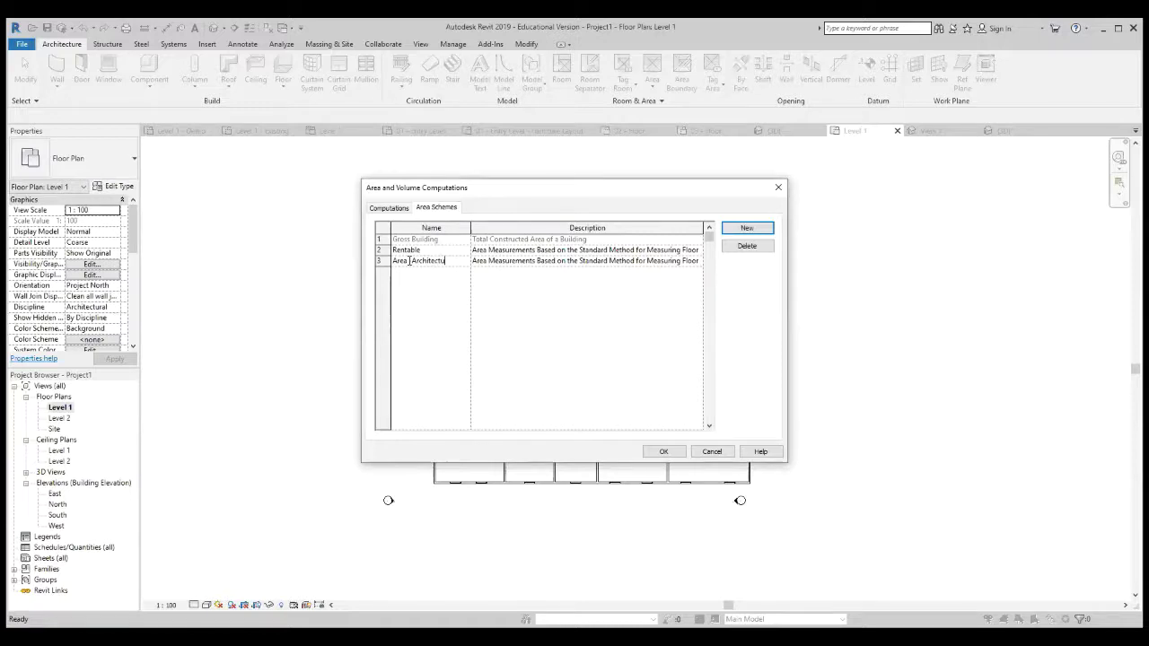
pyautogui.write('re Dept')
pyautogui.click(675, 455)
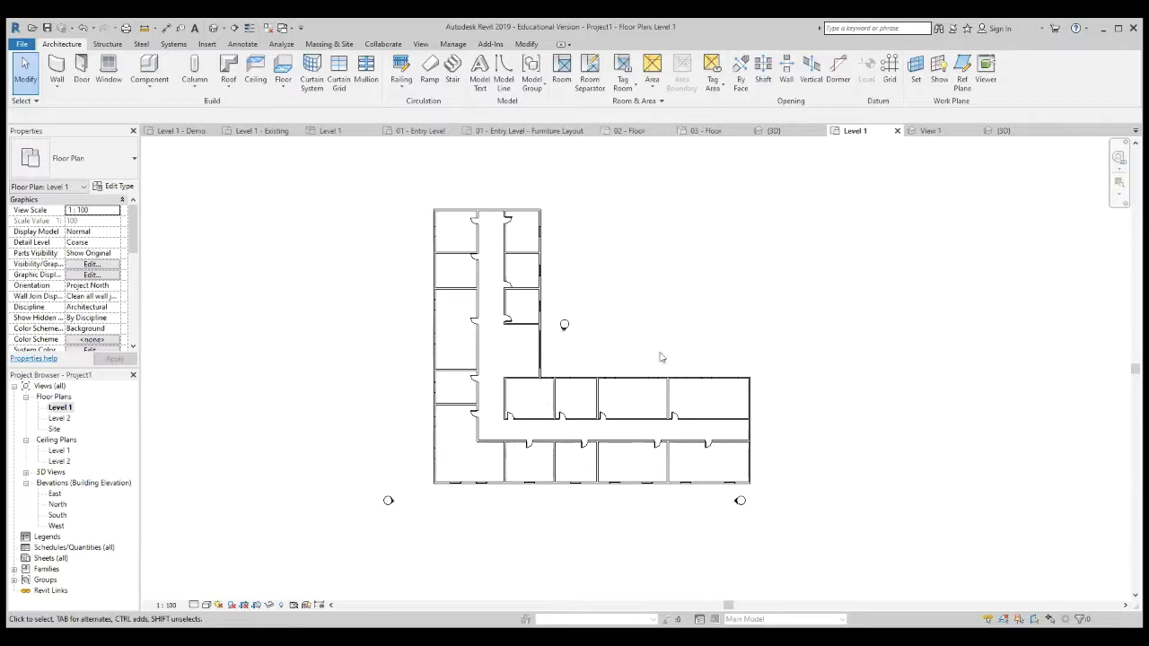
# Step: Create a Rentable area plan for Level 1 without saving the project, with automatic boundary lines on all external walls
pyautogui.click(656, 86)
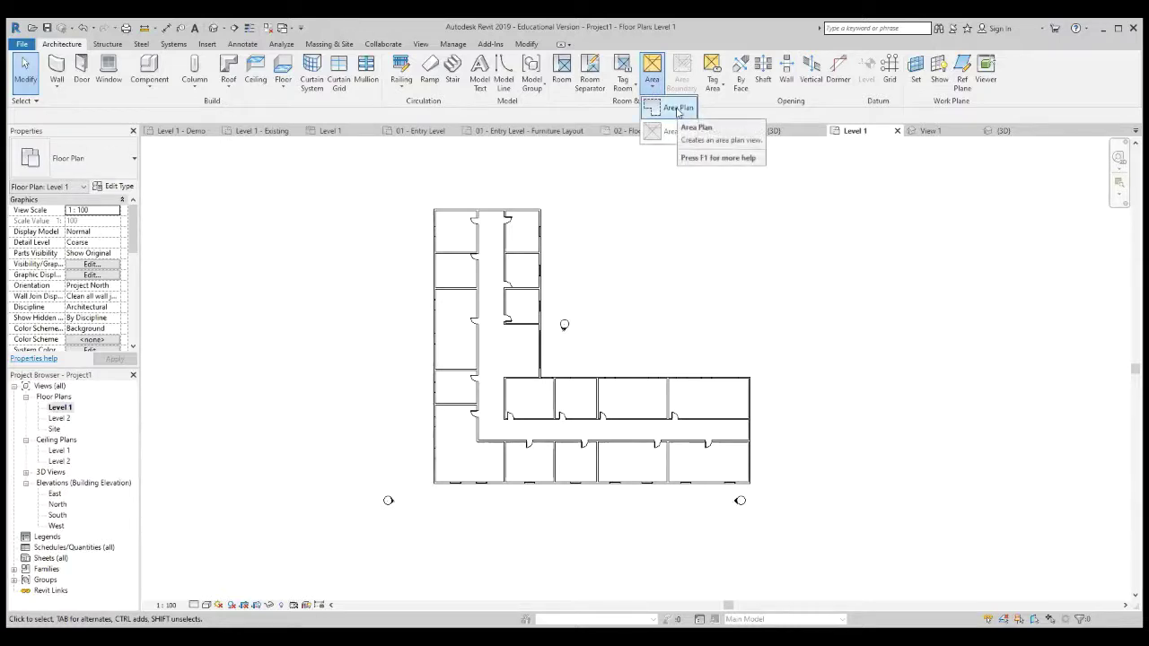
pyautogui.click(678, 109)
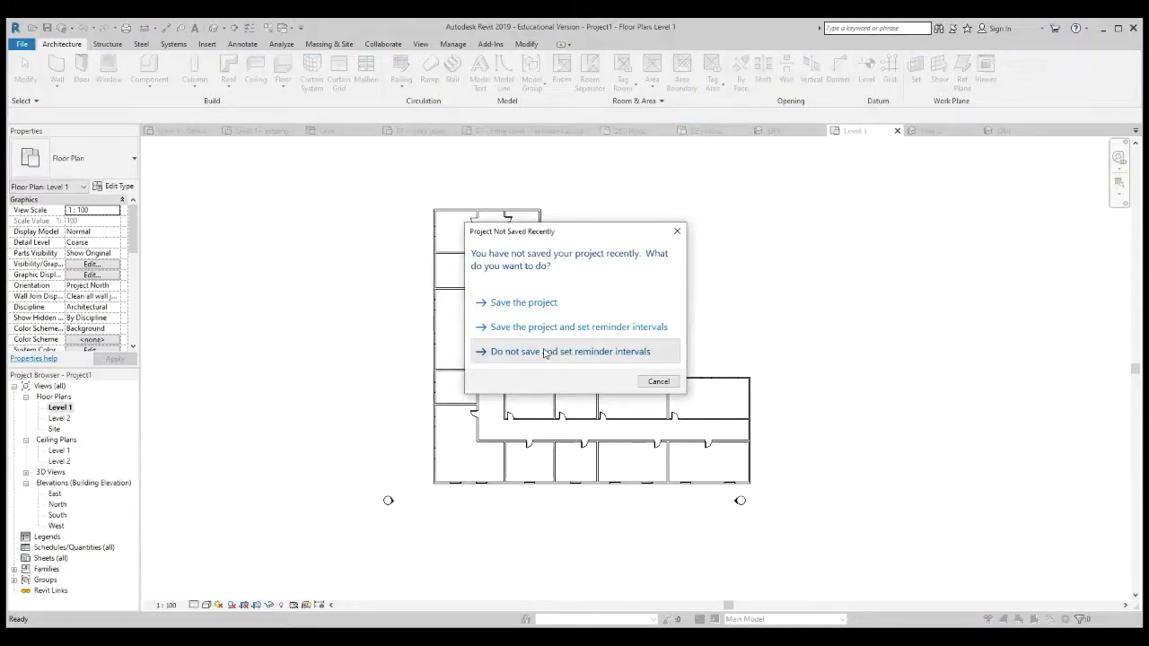
pyautogui.click(544, 353)
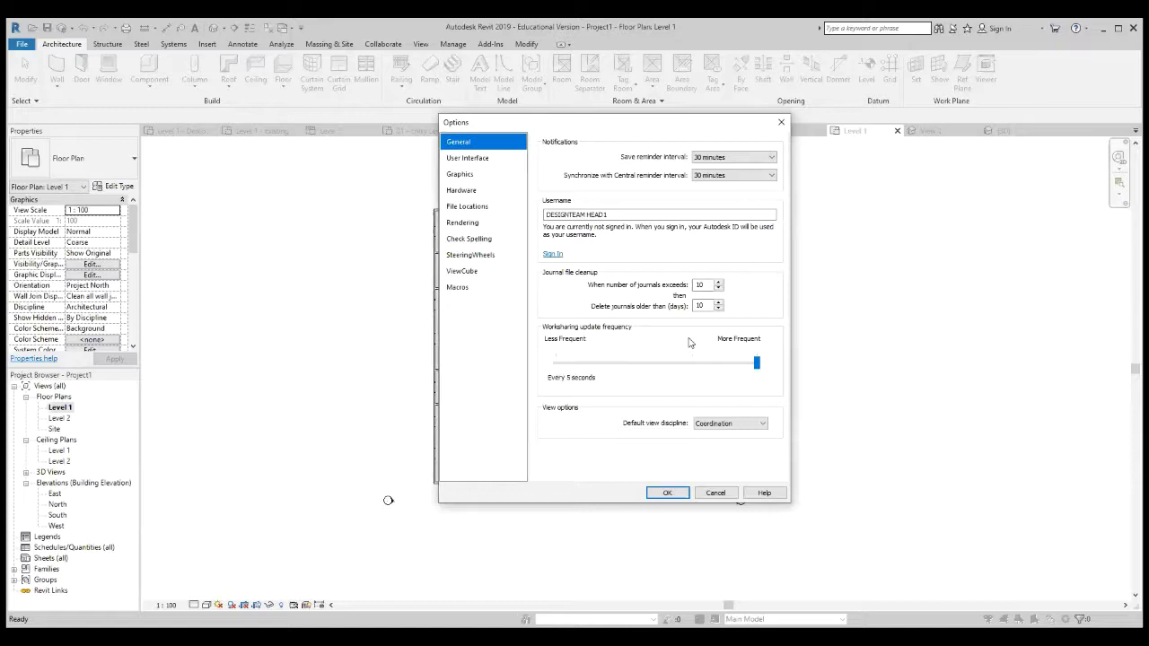
pyautogui.click(679, 495)
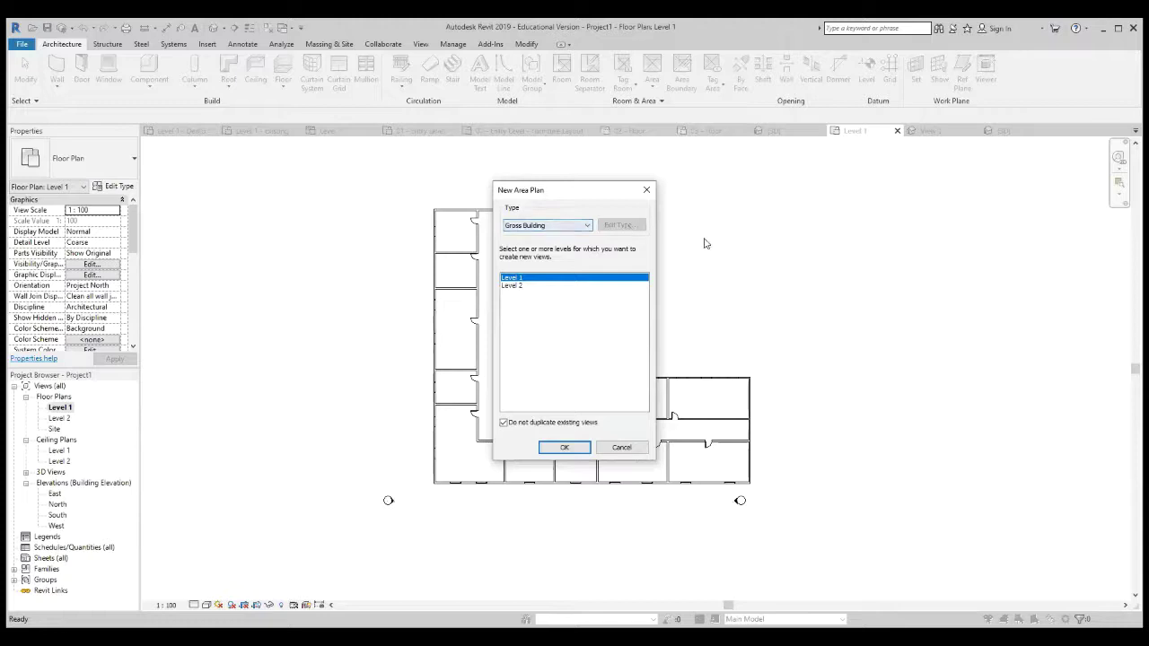
pyautogui.click(589, 228)
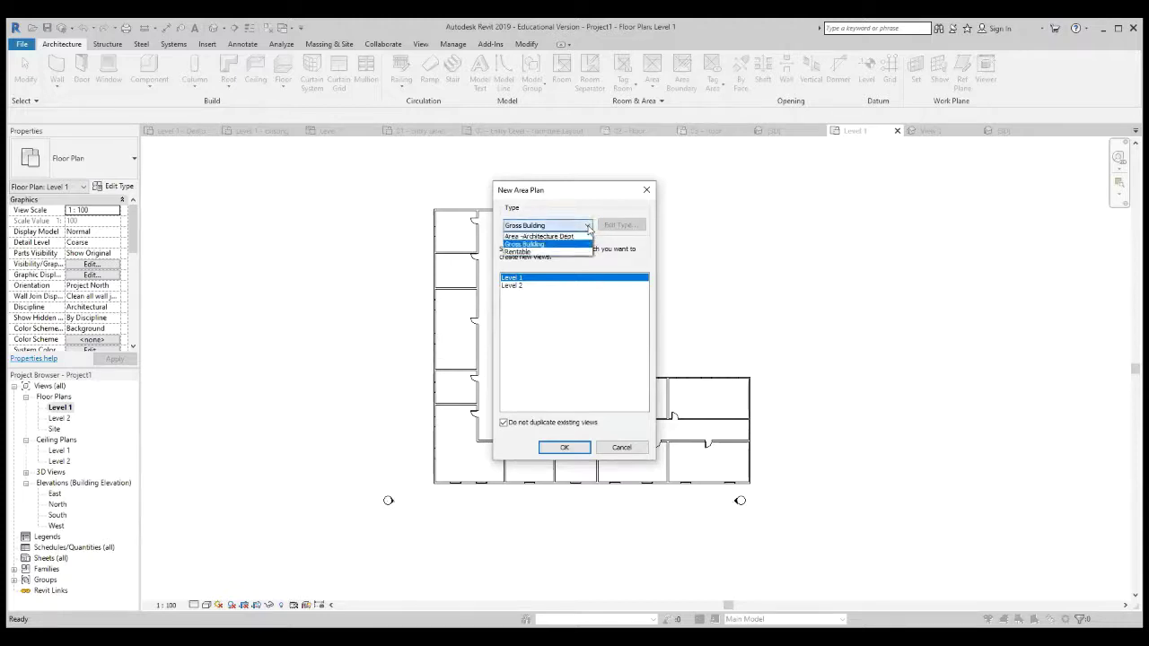
pyautogui.click(527, 252)
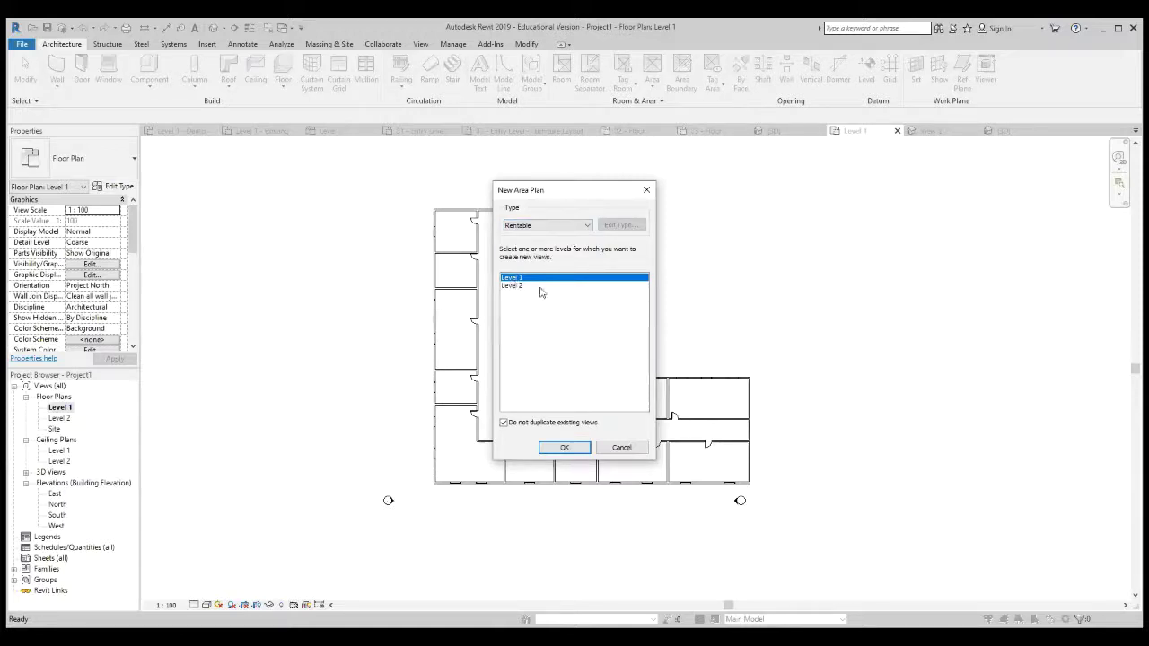
pyautogui.click(567, 447)
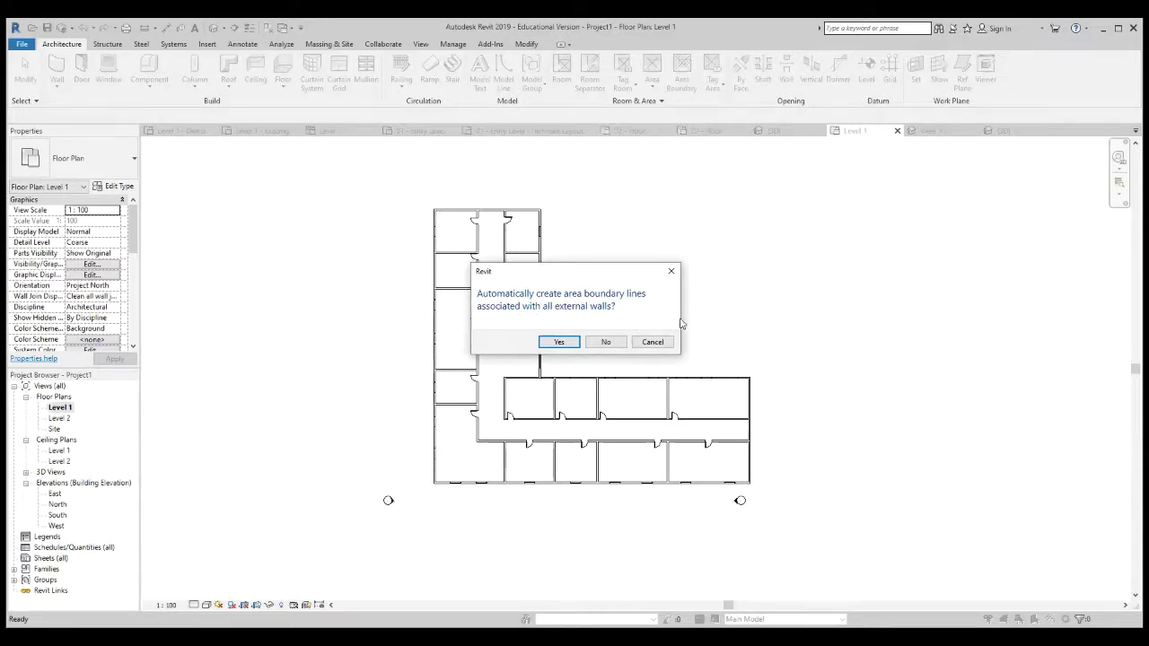
pyautogui.press('Return')
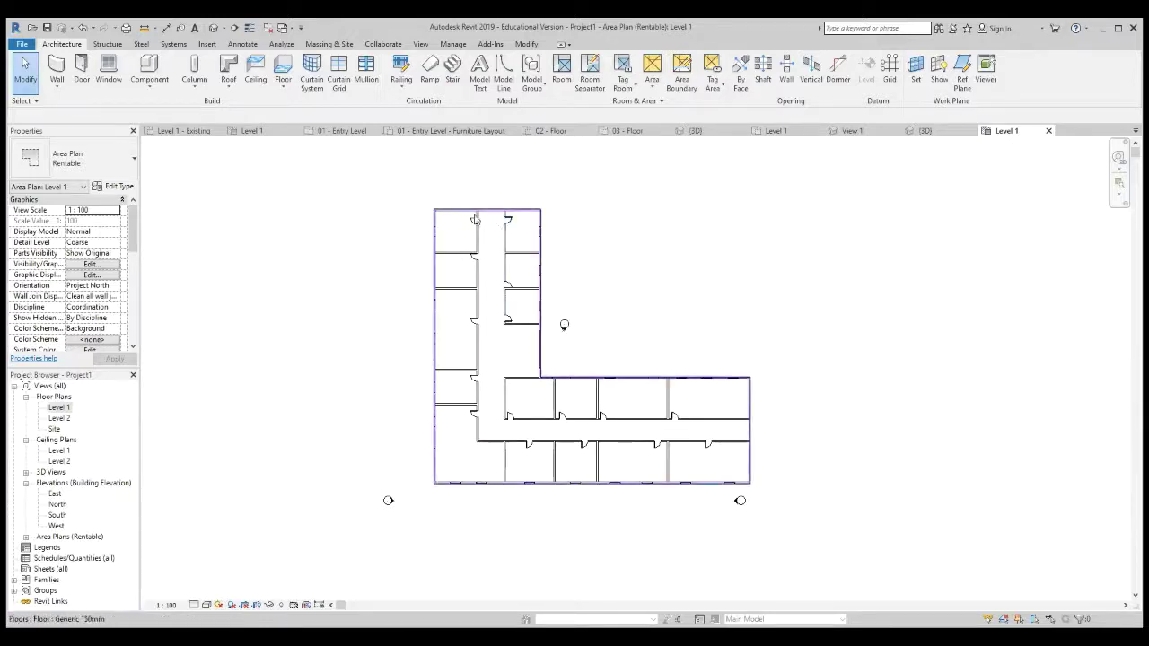
# Step: Examine the area boundary lines along the external walls, comparing them with thin lines on and off
pyautogui.scroll(3, 453, 211)
pyautogui.scroll(2, 451, 211)
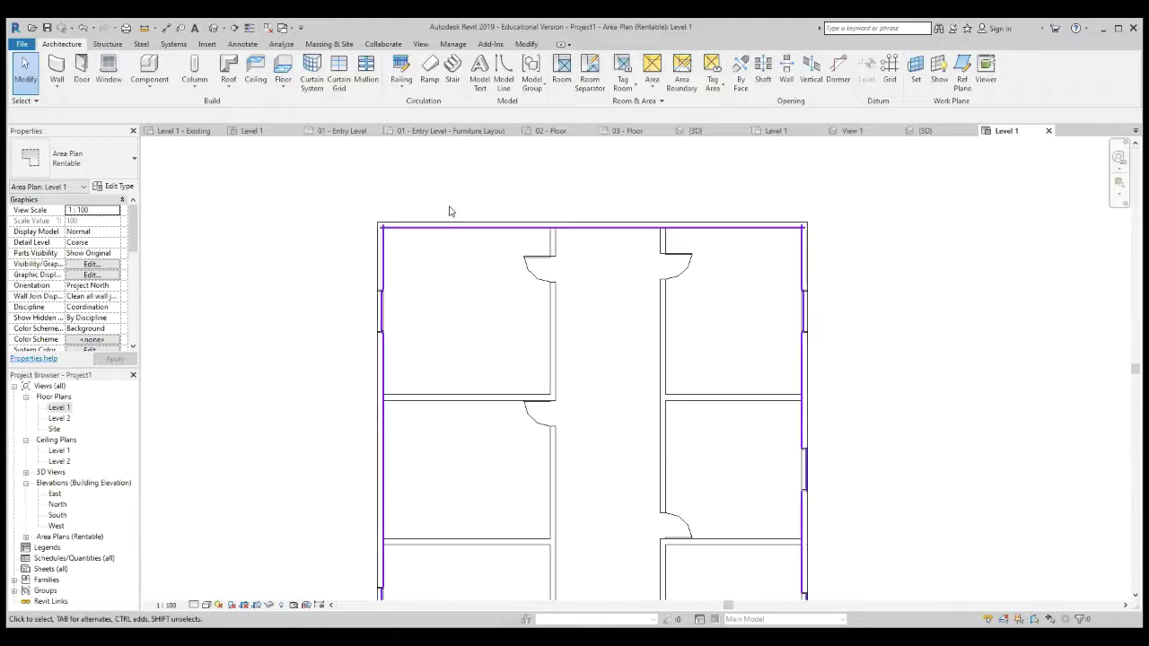
pyautogui.scroll(4, 458, 217)
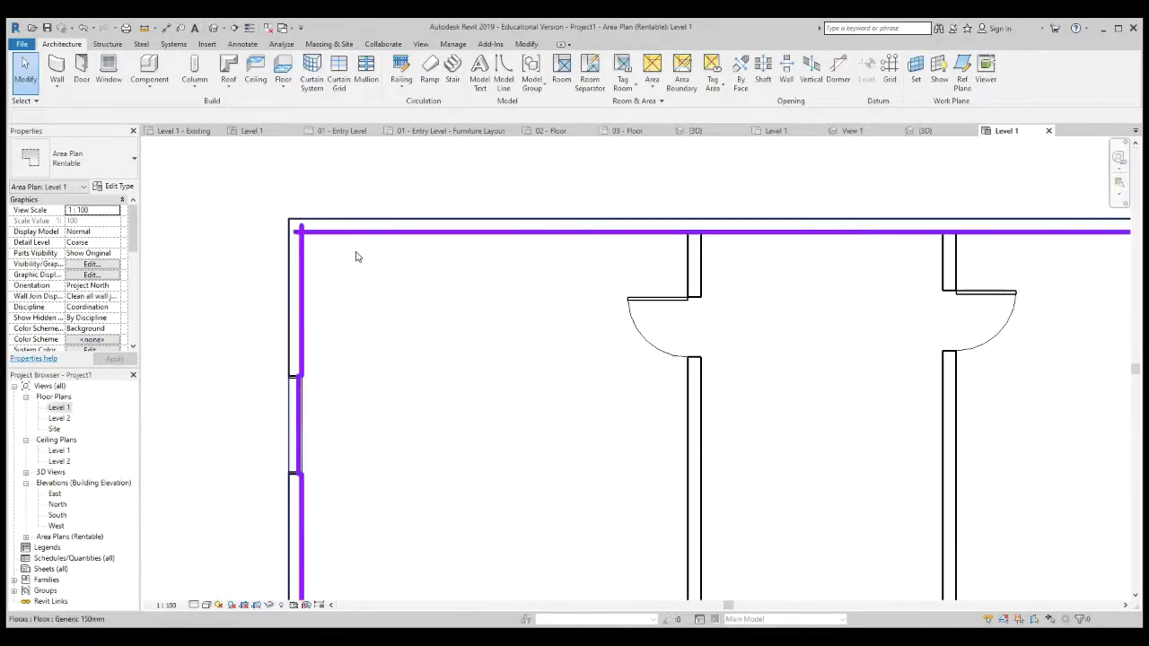
pyautogui.scroll(-3, 377, 248)
pyautogui.scroll(-5, 408, 240)
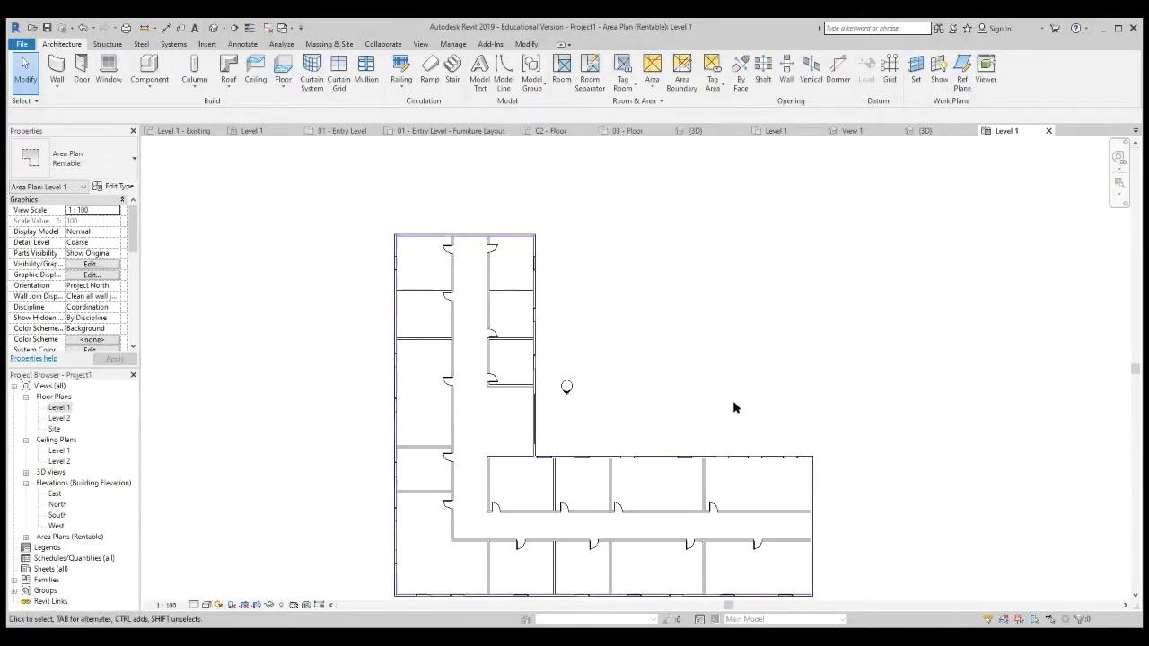
pyautogui.click(251, 30)
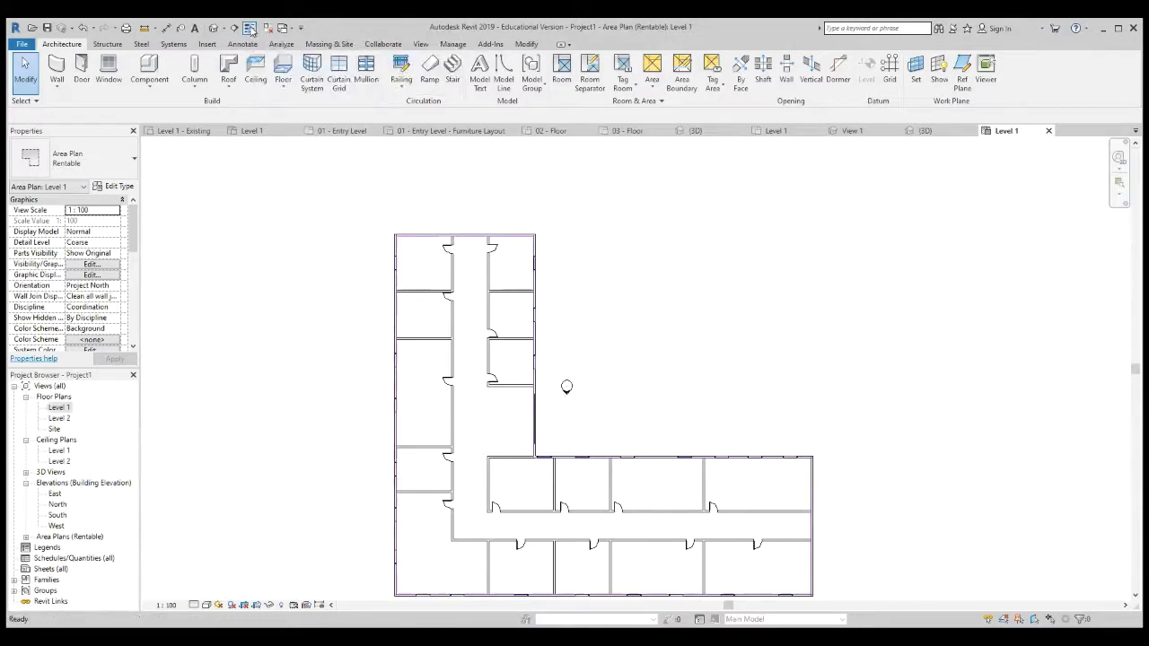
pyautogui.scroll(3, 396, 240)
pyautogui.scroll(4, 394, 236)
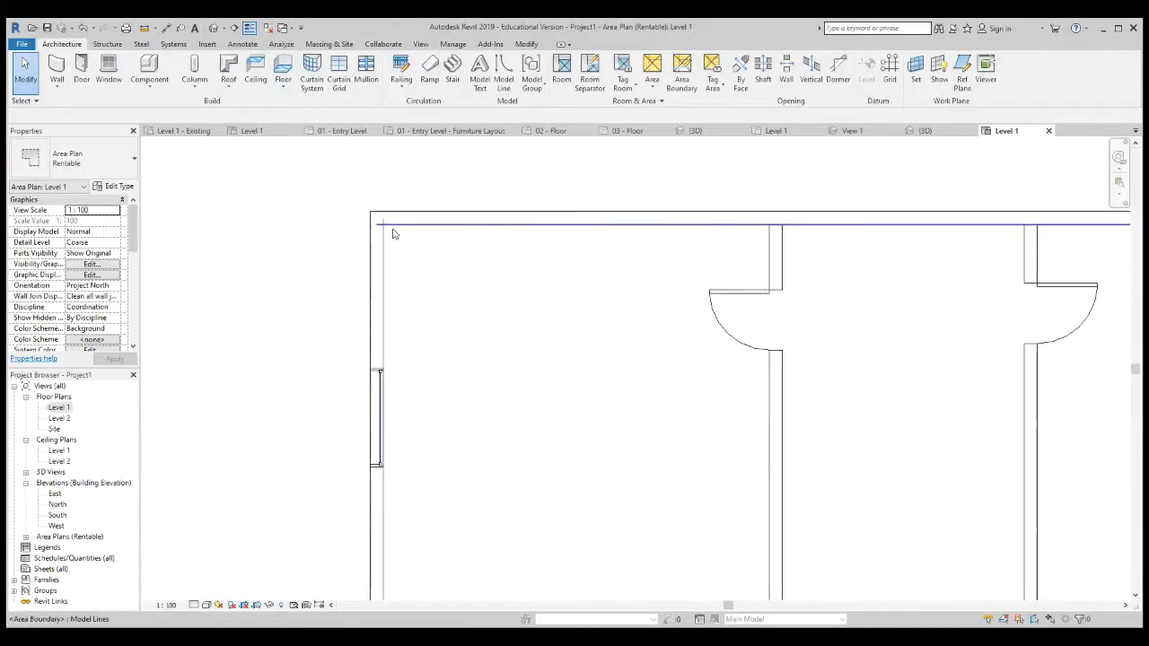
pyautogui.click(249, 27)
pyautogui.scroll(-2, 449, 289)
pyautogui.scroll(-5, 449, 289)
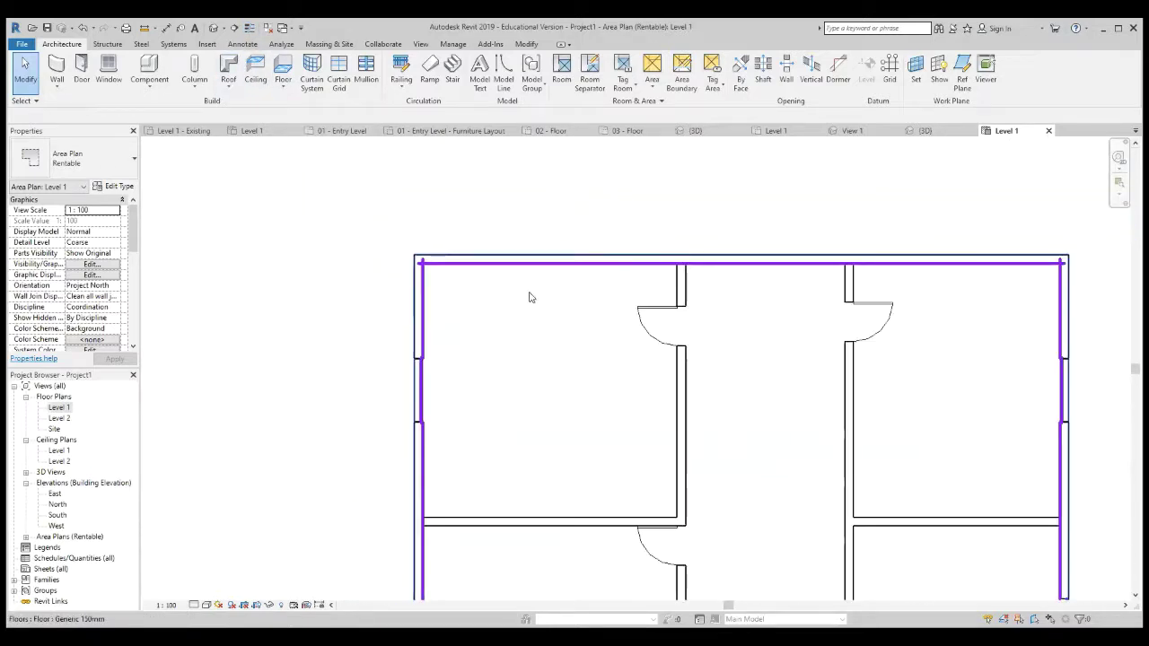
pyautogui.scroll(-2, 568, 265)
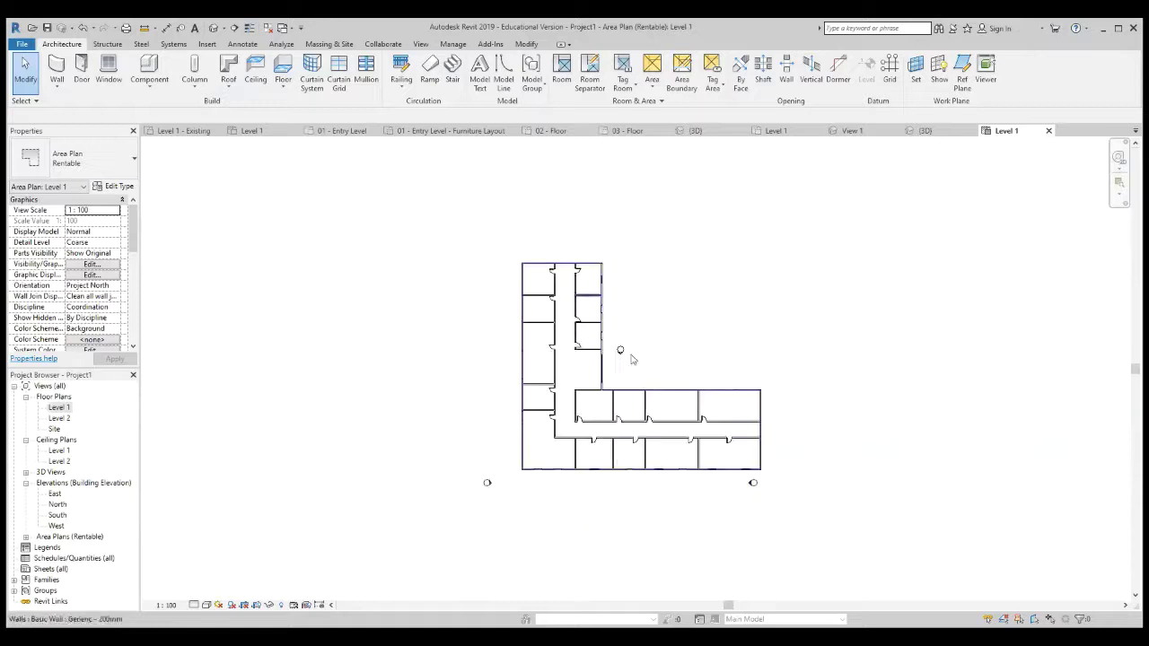
pyautogui.scroll(2, 793, 471)
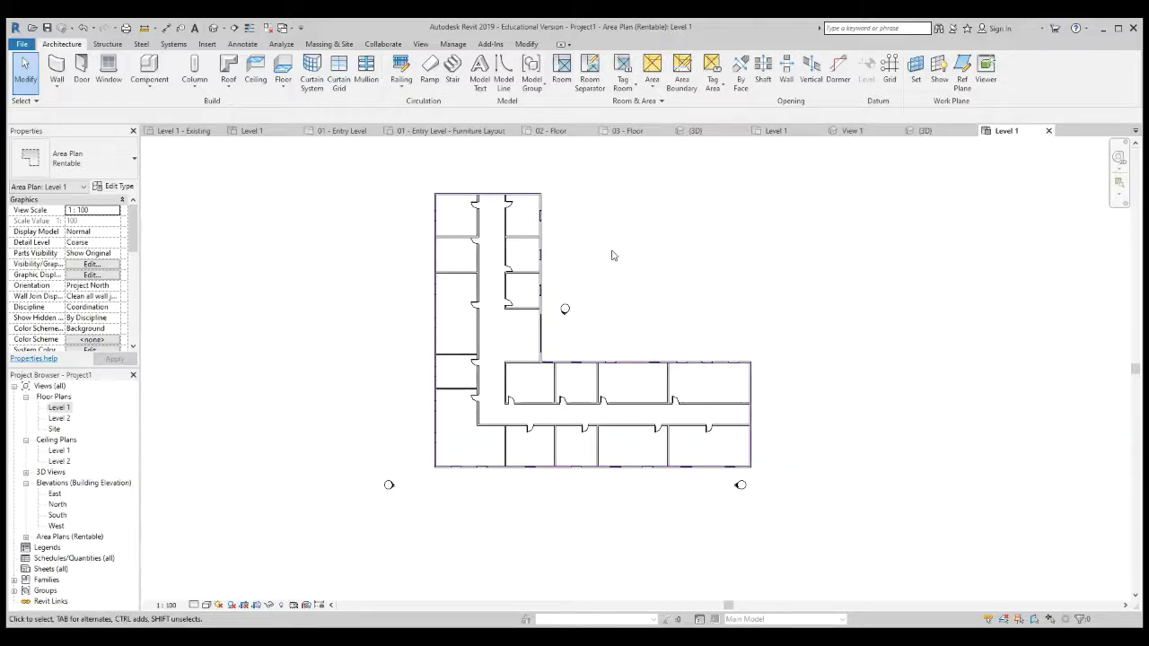
# Step: Place area boundary lines with area rules applied by picking the corridor walls, partition walls and the lower wing's north wall
pyautogui.click(690, 83)
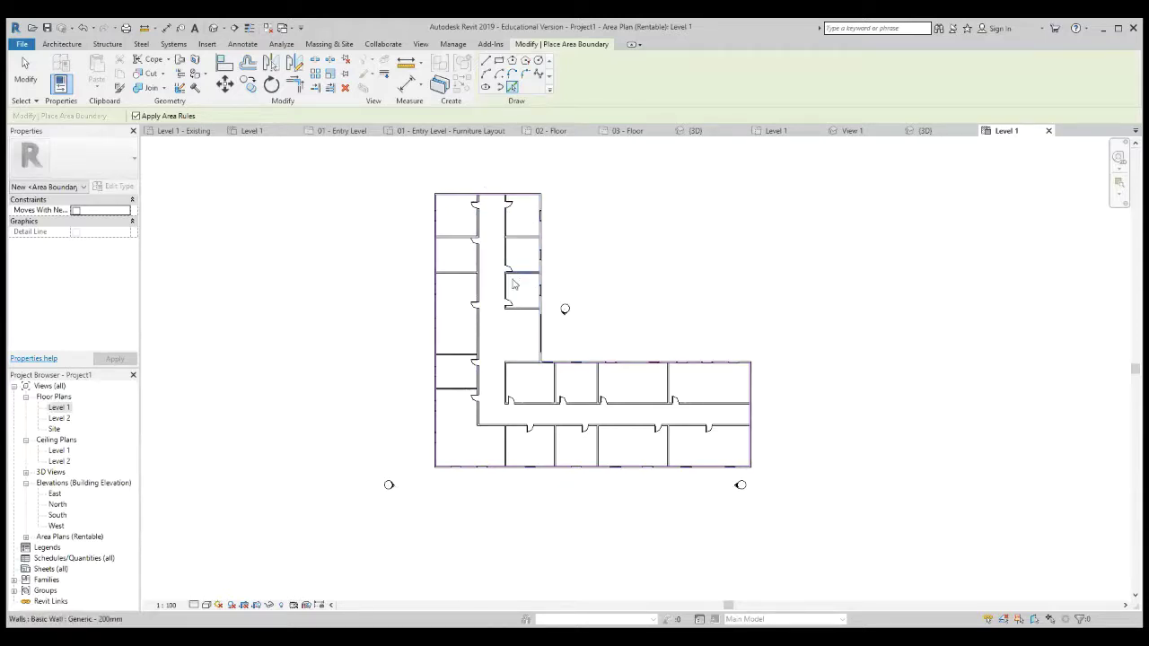
pyautogui.scroll(1, 492, 284)
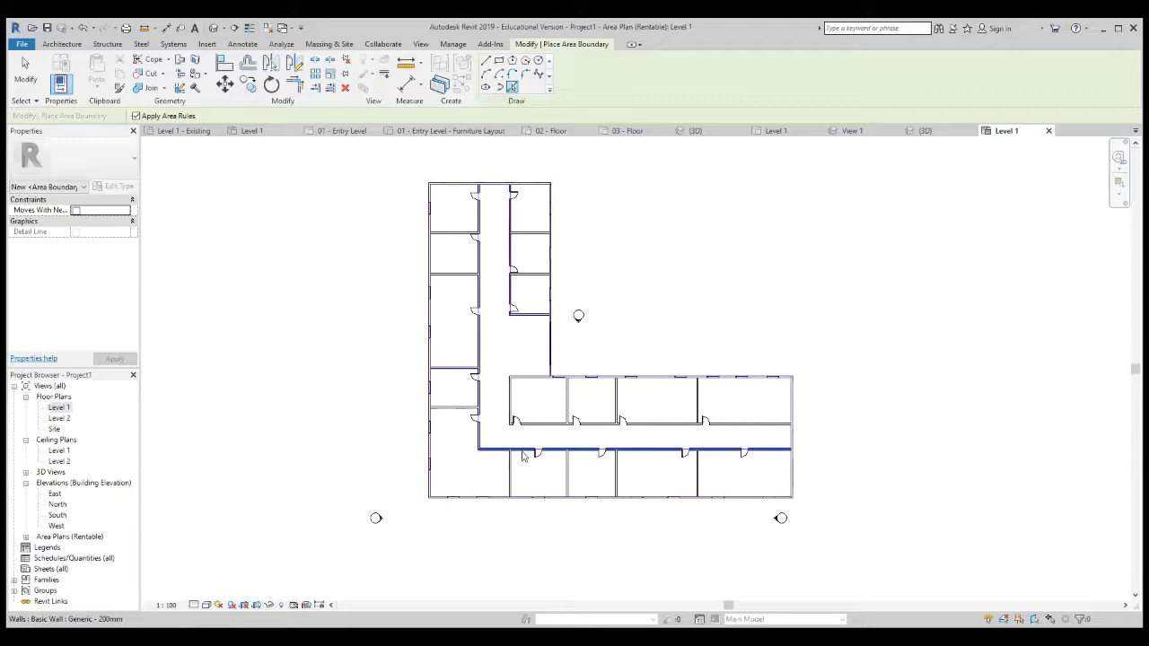
pyautogui.click(568, 478)
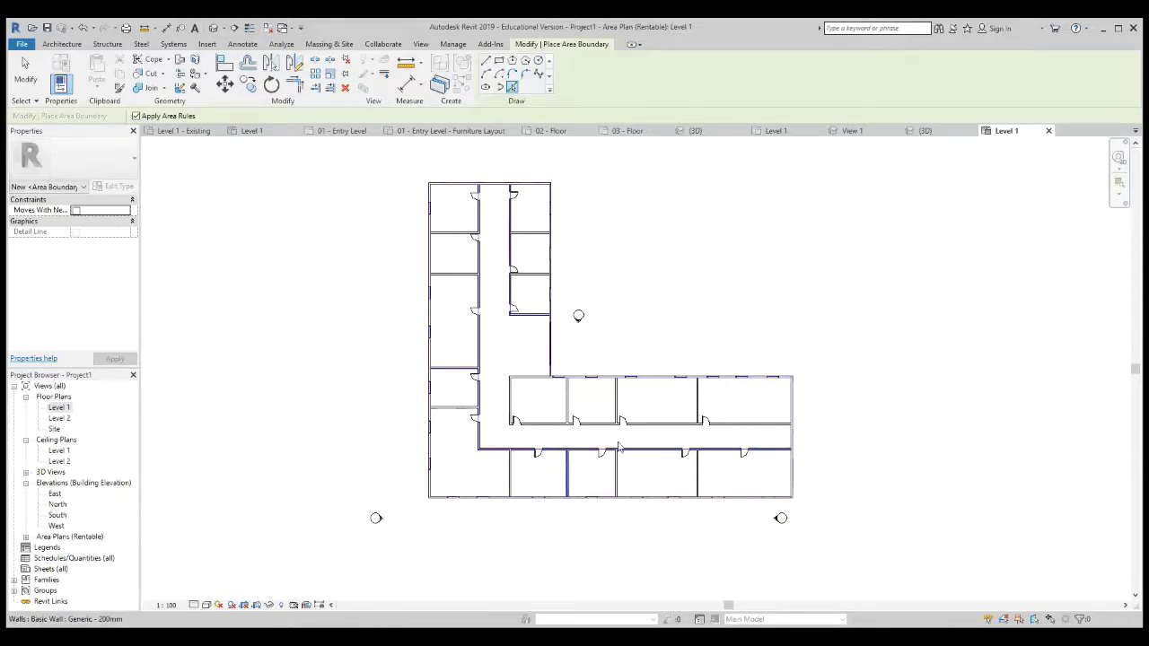
pyautogui.click(526, 382)
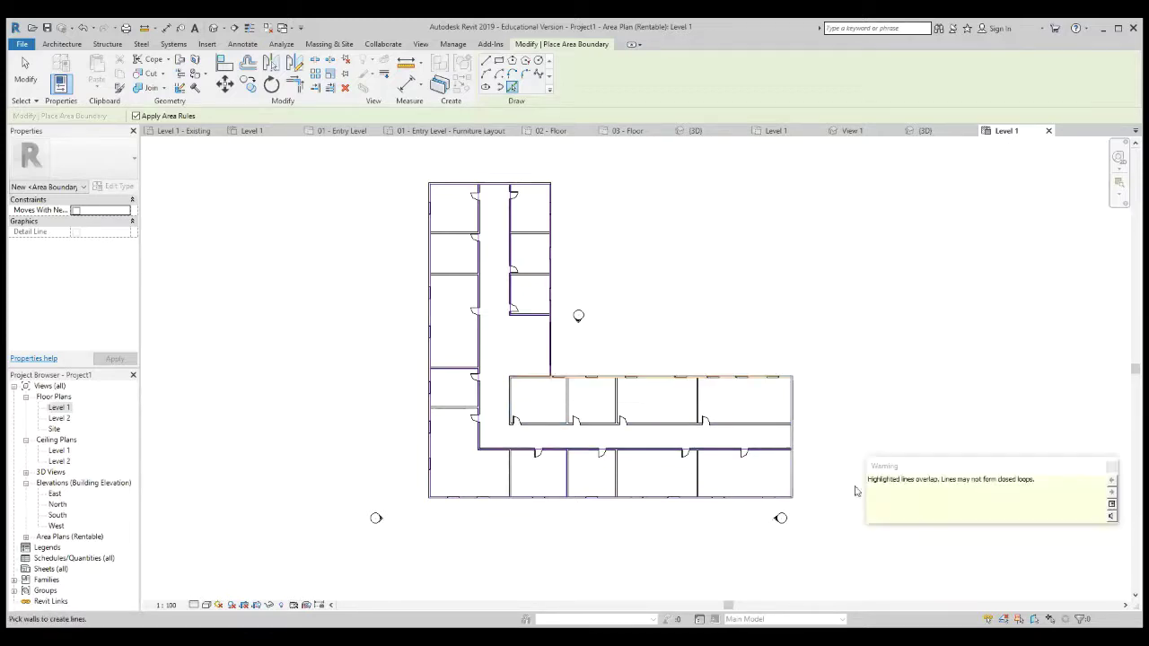
pyautogui.click(1111, 468)
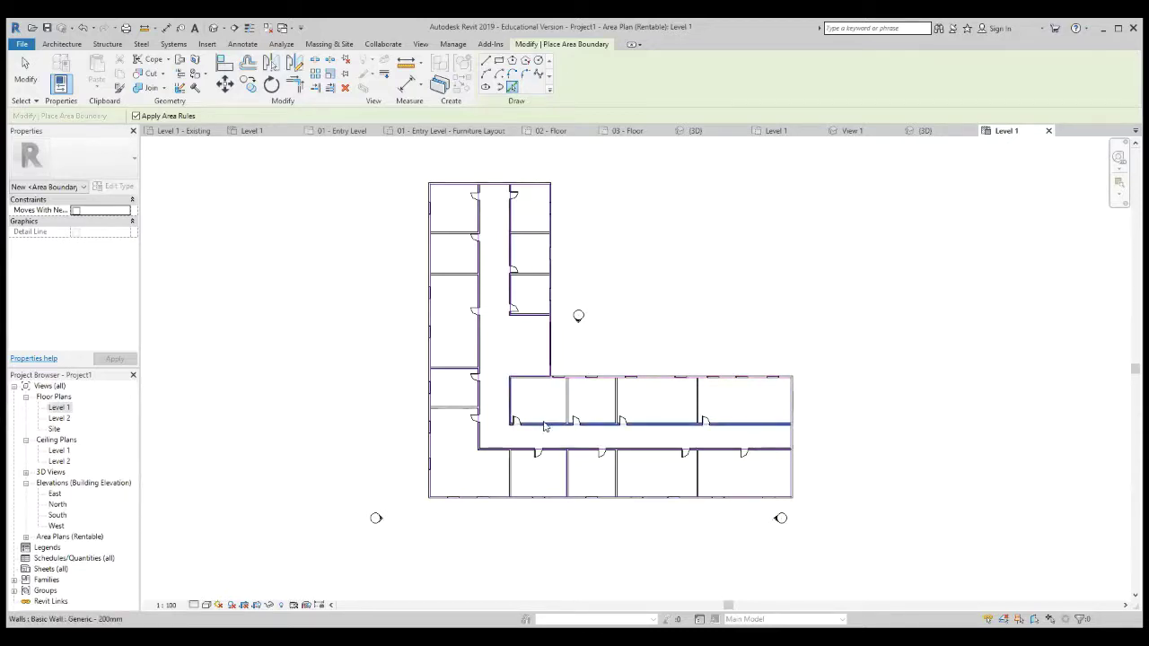
pyautogui.click(548, 423)
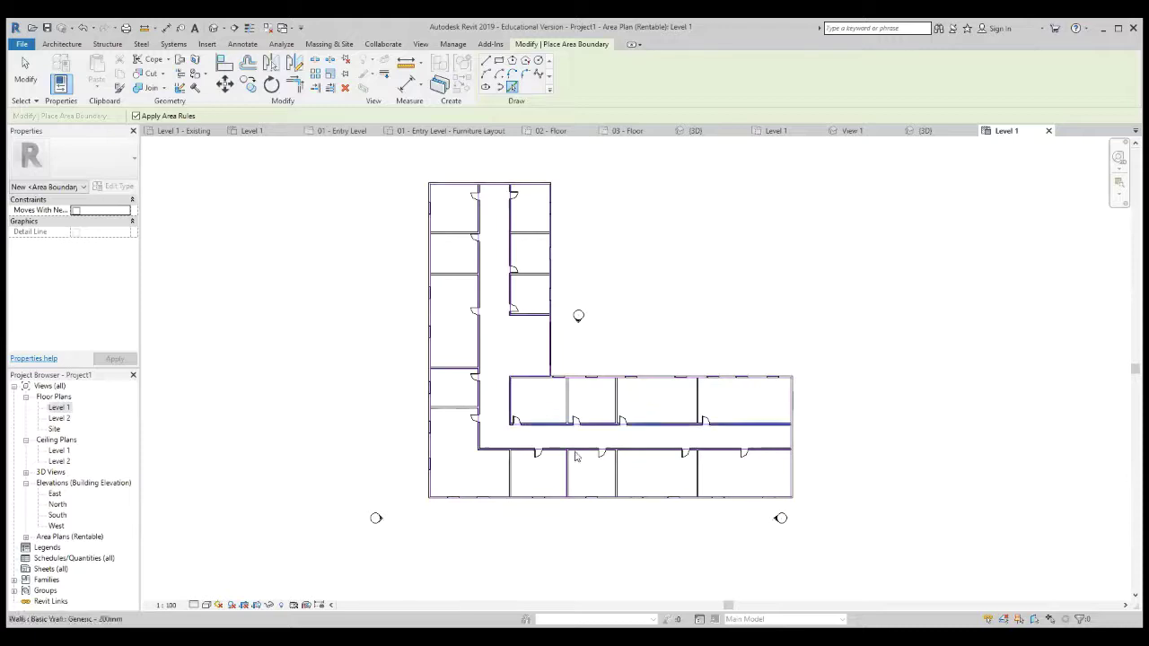
pyautogui.click(698, 480)
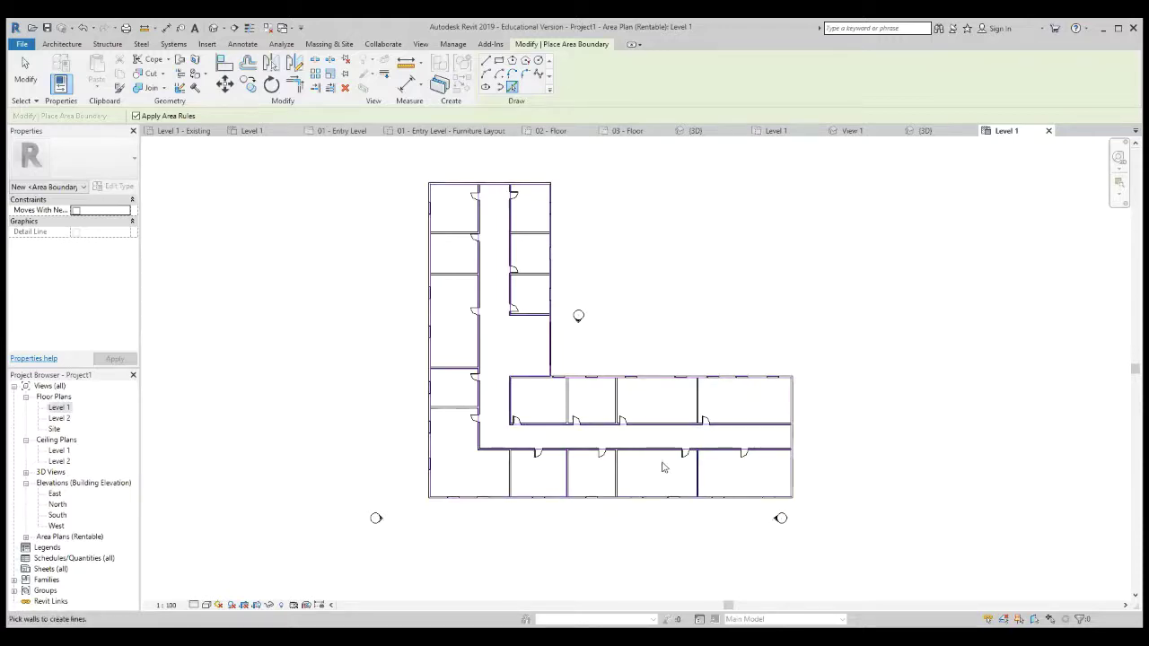
pyautogui.click(617, 478)
# Step: Try to trim the boundary line along the lower wing's north wall to the upper wing's east wall at the inner corner
pyautogui.click(297, 87)
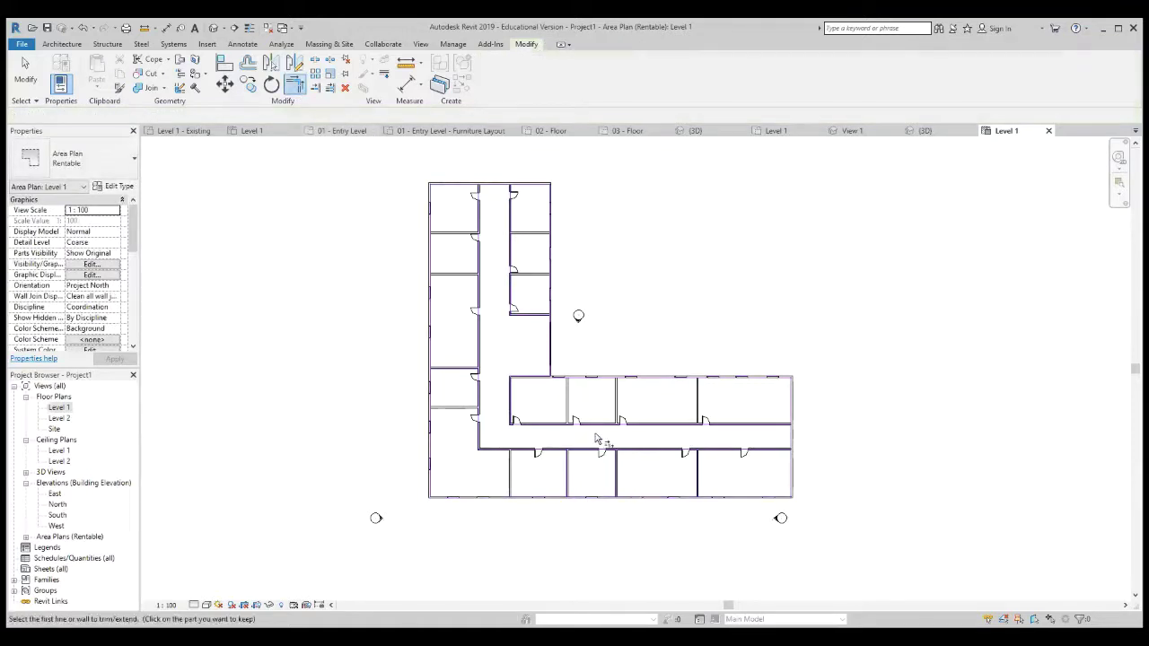
pyautogui.scroll(2, 557, 381)
pyautogui.scroll(1, 557, 381)
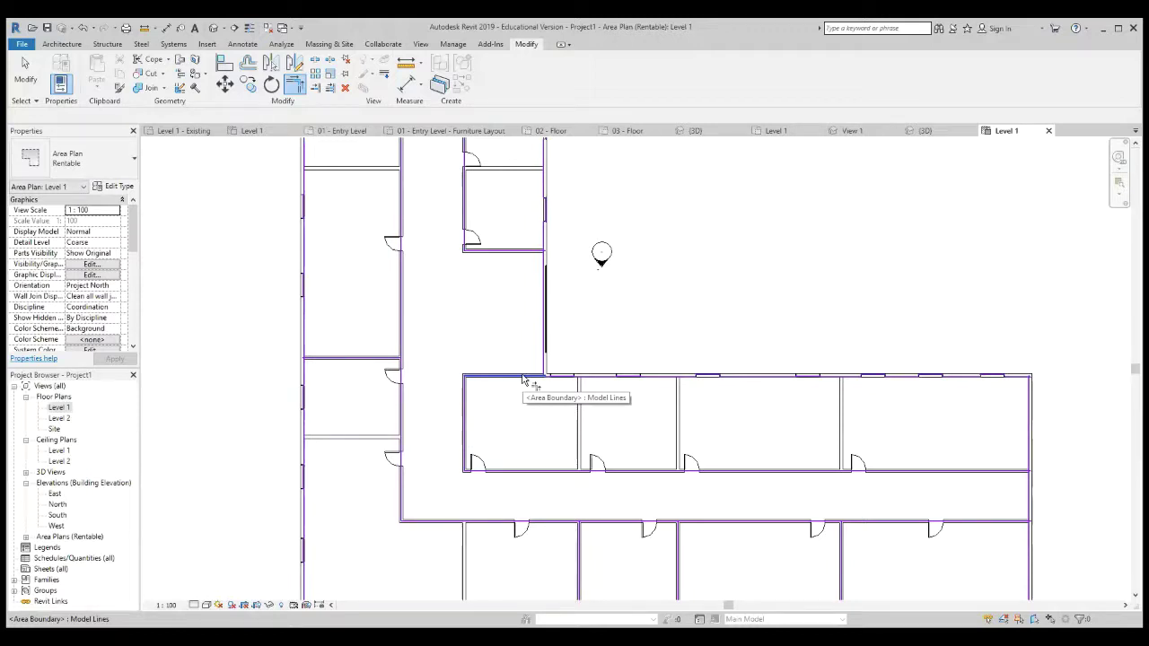
pyautogui.click(525, 377)
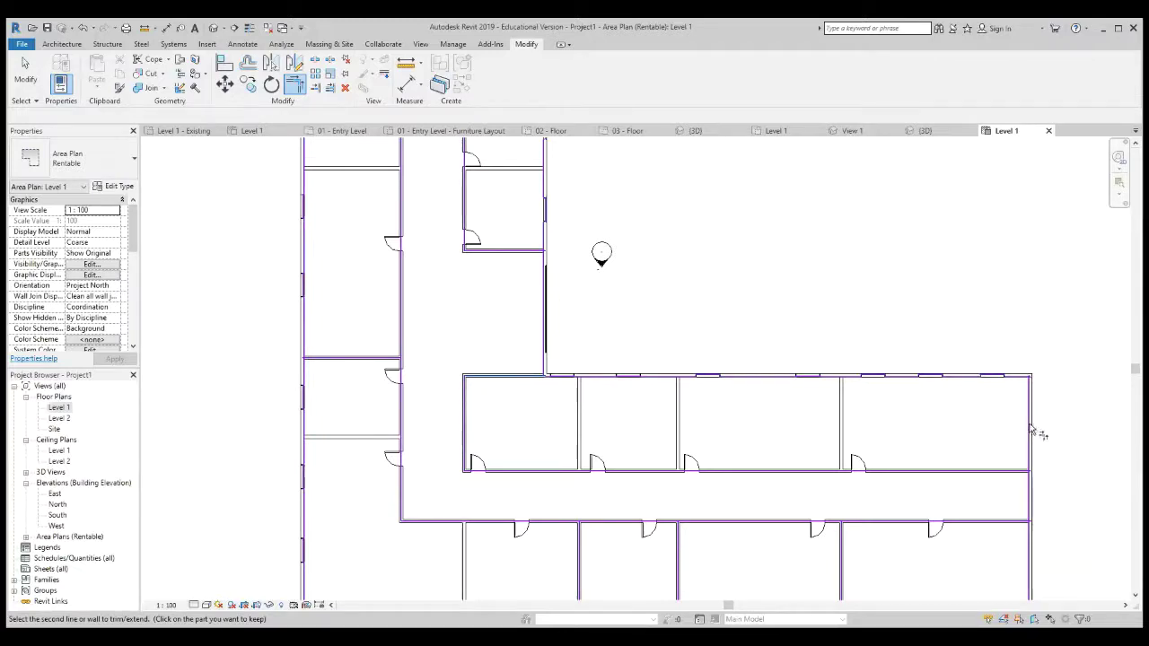
pyautogui.click(554, 335)
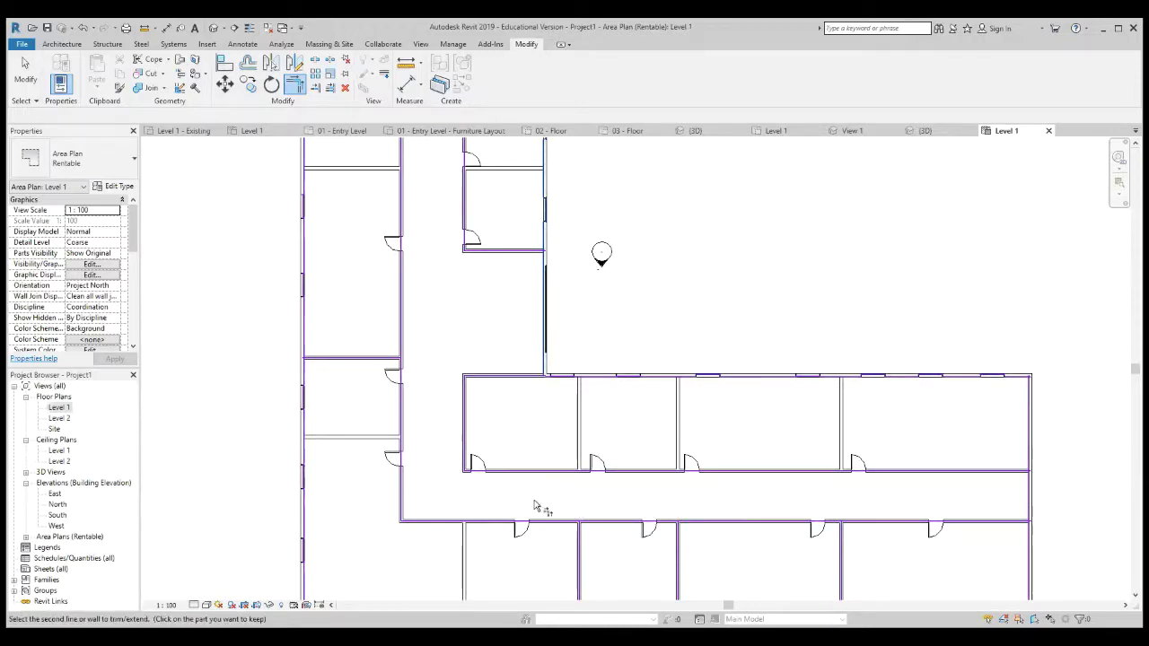
pyautogui.scroll(-2, 595, 415)
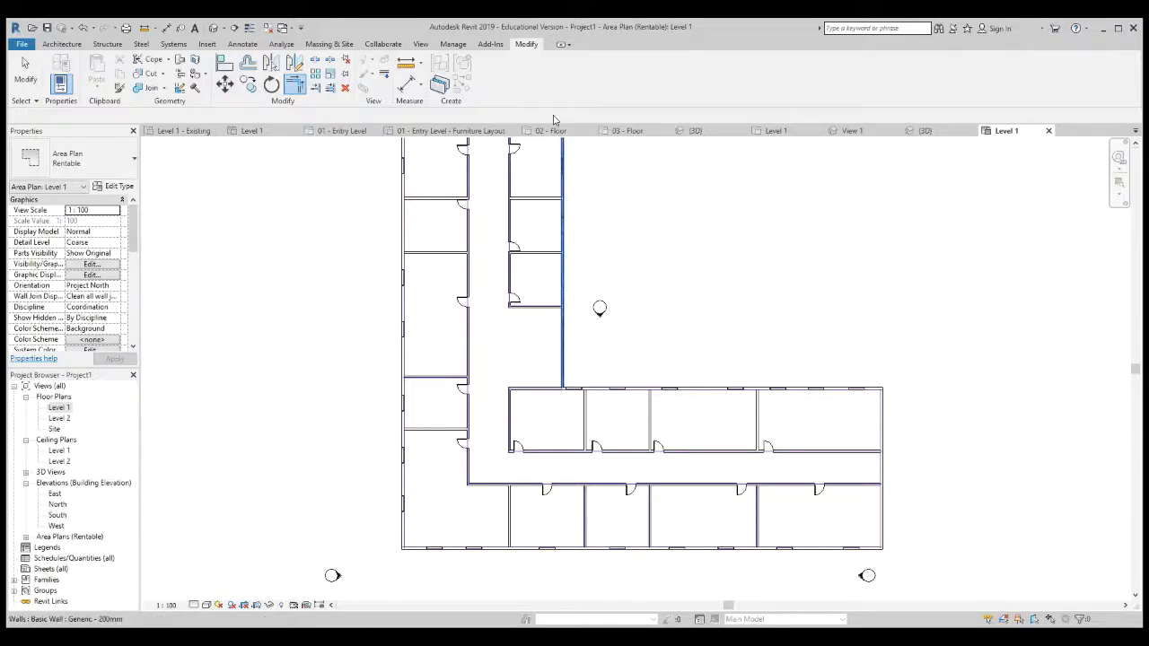
pyautogui.scroll(-1, 605, 560)
pyautogui.scroll(2, 521, 347)
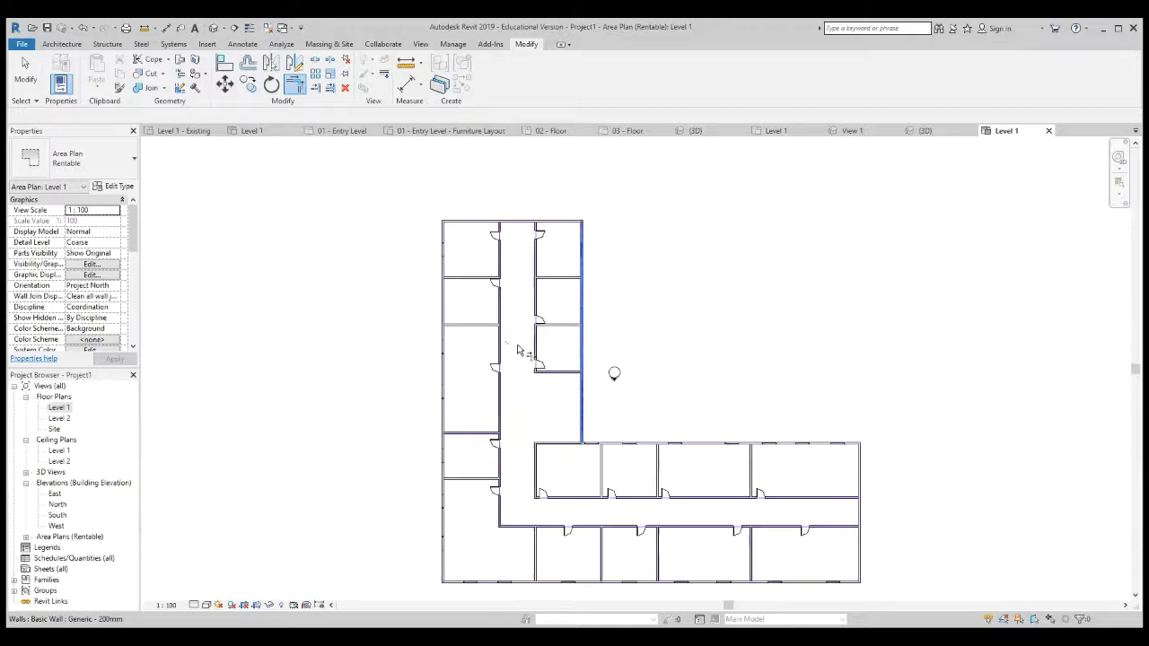
pyautogui.scroll(2, 579, 337)
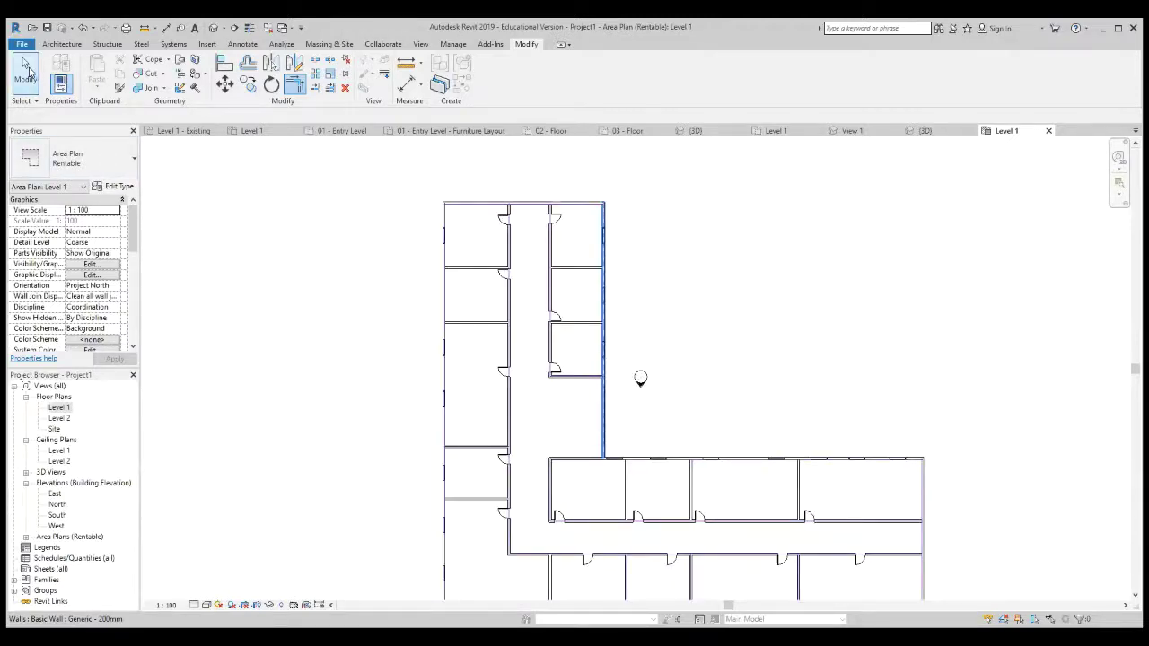
pyautogui.click(25, 67)
pyautogui.scroll(-2, 534, 296)
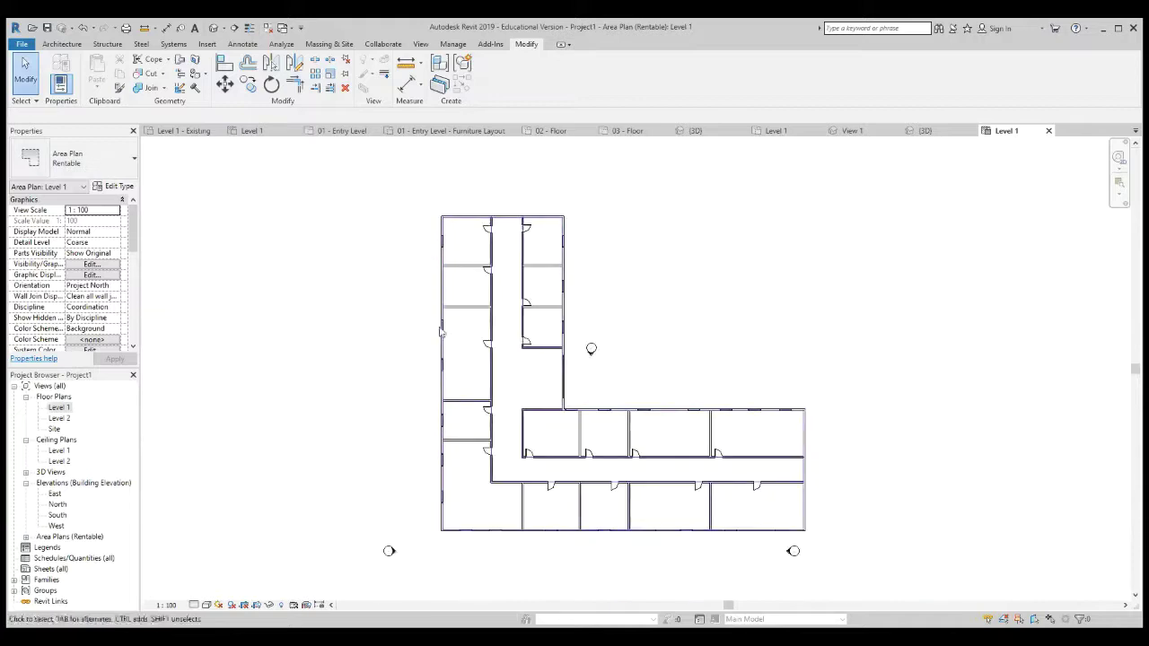
# Step: Place a tagged area over the rooms east of the corridor in the upper wing
pyautogui.click(60, 46)
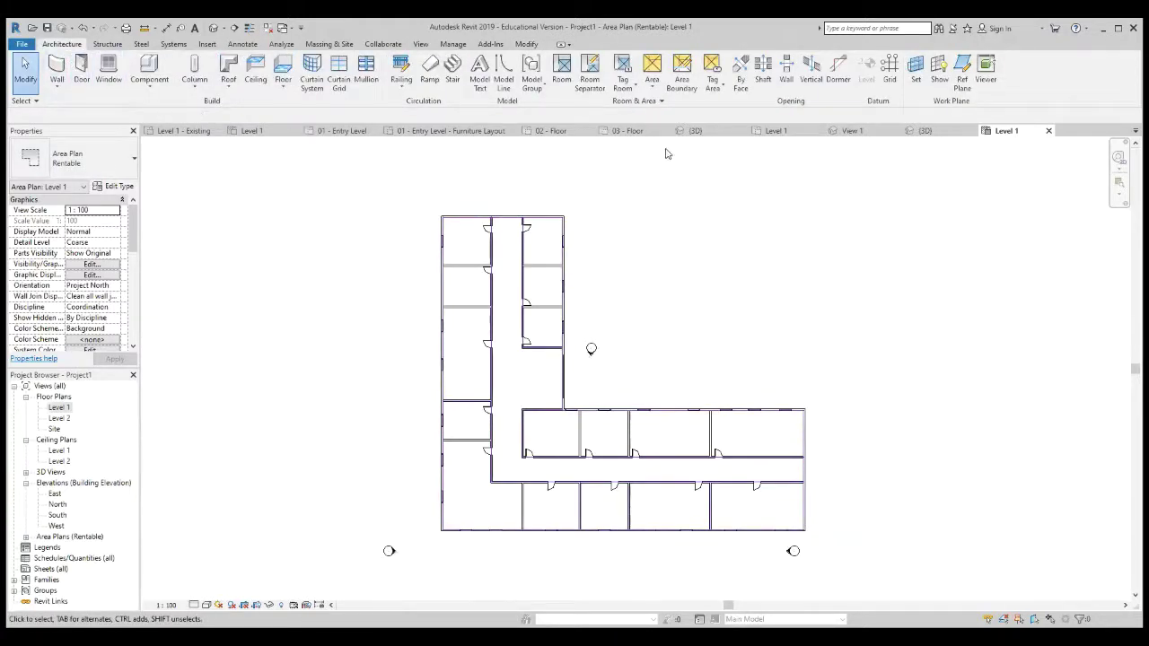
pyautogui.click(653, 81)
pyautogui.click(653, 72)
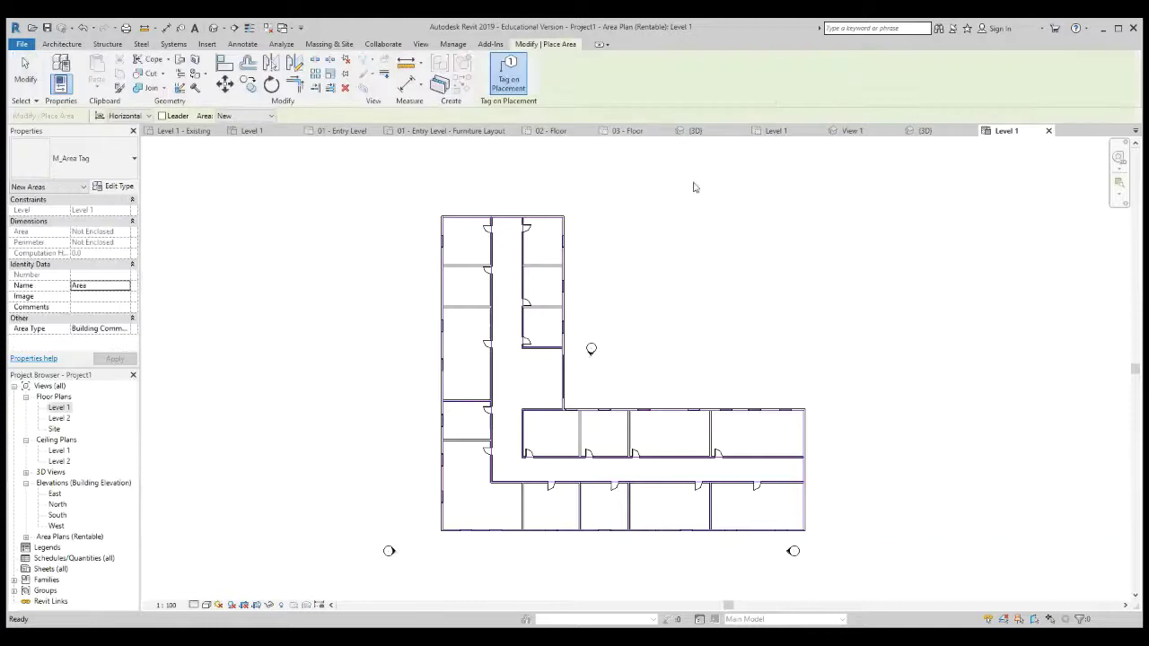
pyautogui.click(551, 285)
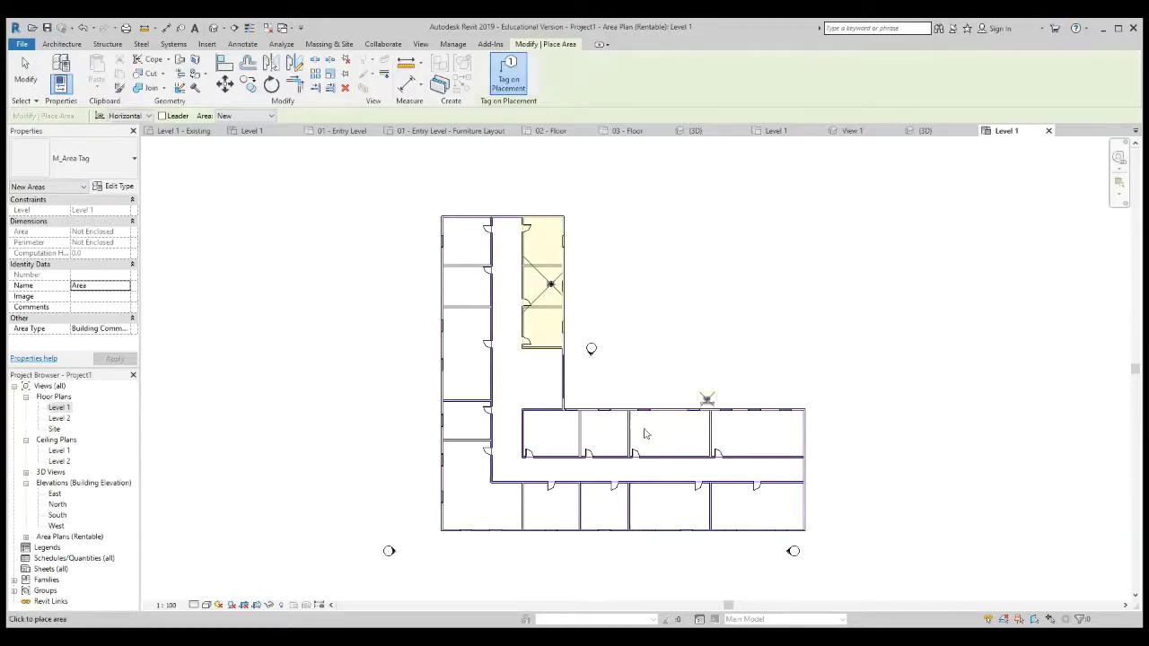
# Step: Try to name the new areas "Administrative area"
pyautogui.click(91, 288)
pyautogui.write('A')
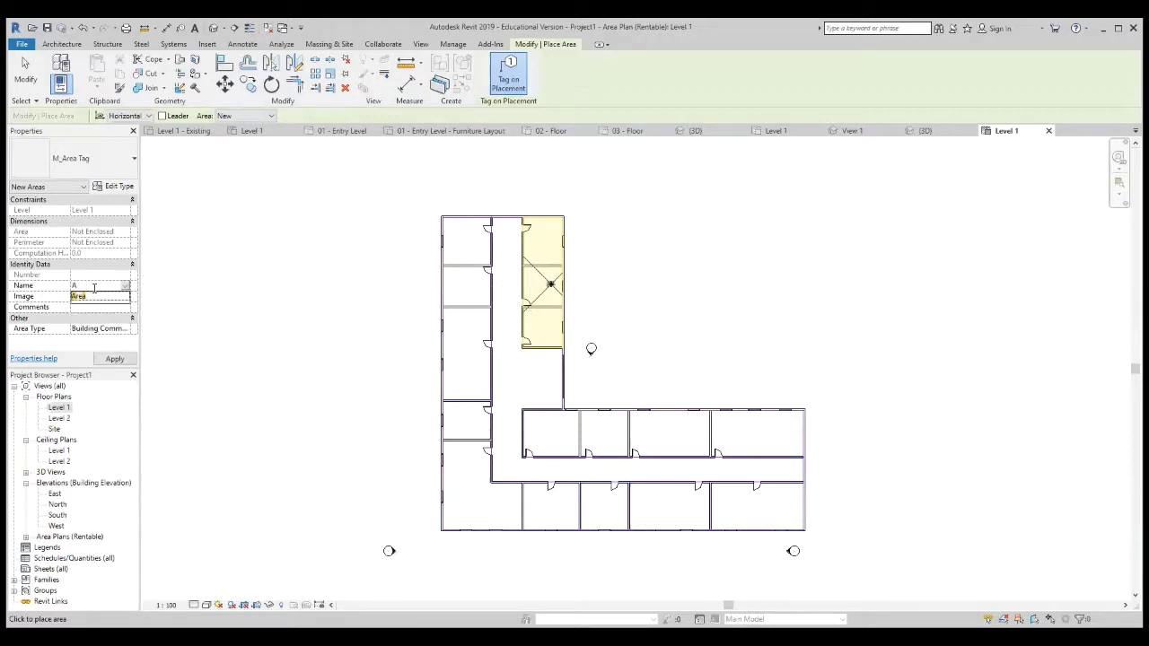
pyautogui.write('dministrati')
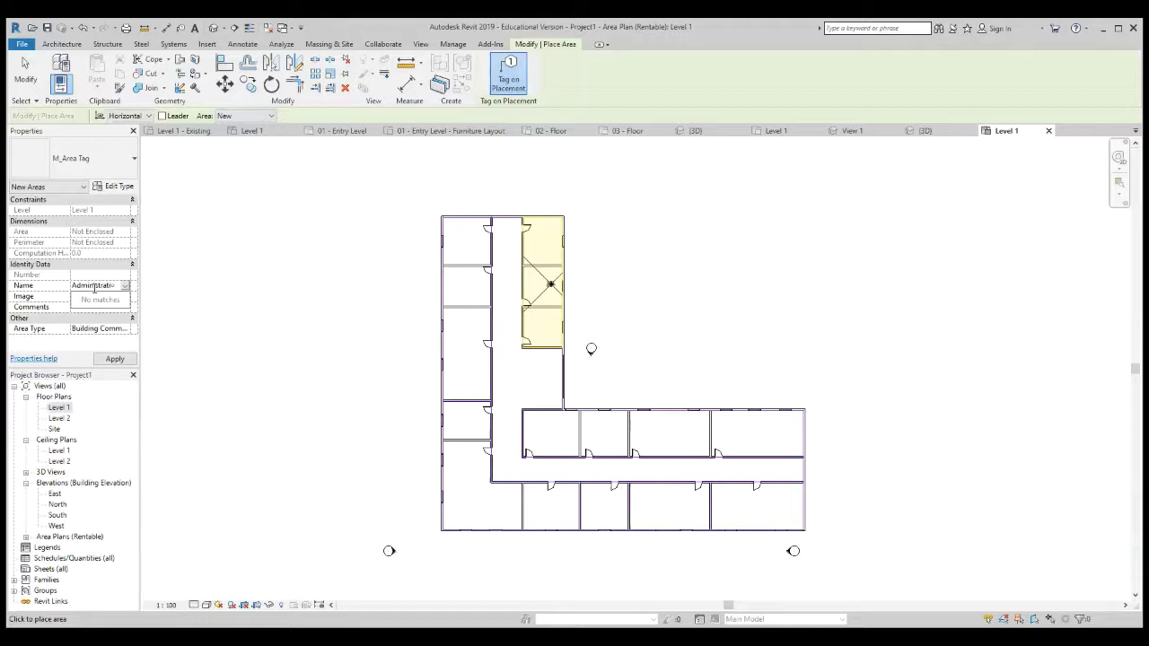
pyautogui.write('ve area')
pyautogui.click(563, 118)
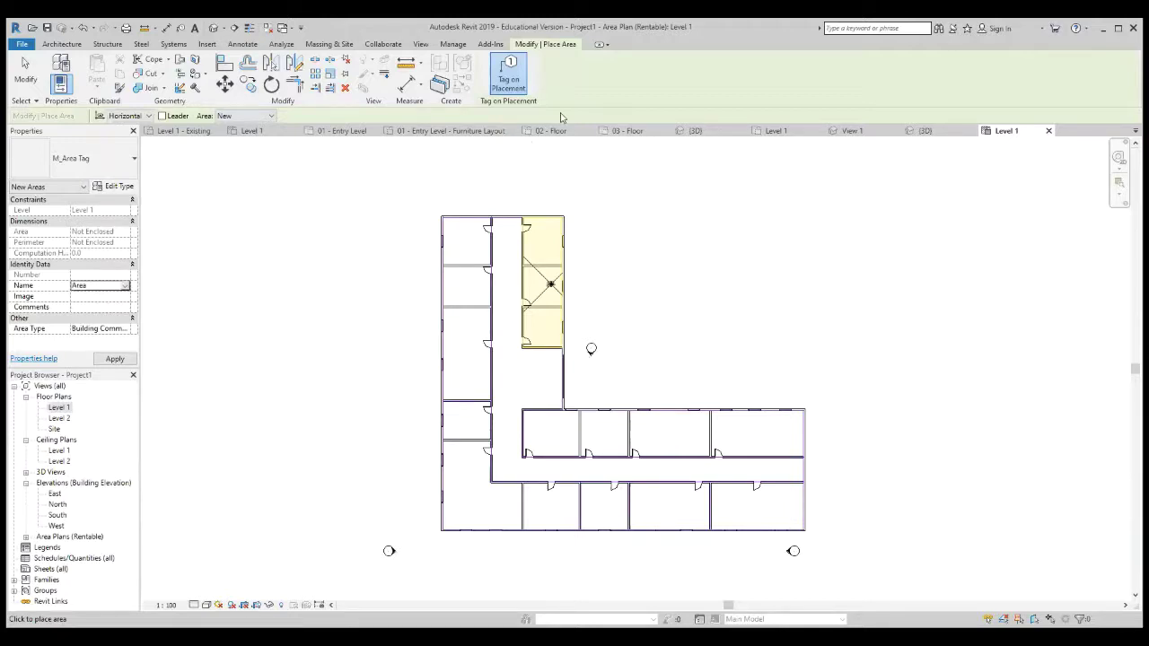
# Step: Set the area type to Office Area and place a tagged area over the upper wing's rooms west of the corridor
pyautogui.click(126, 332)
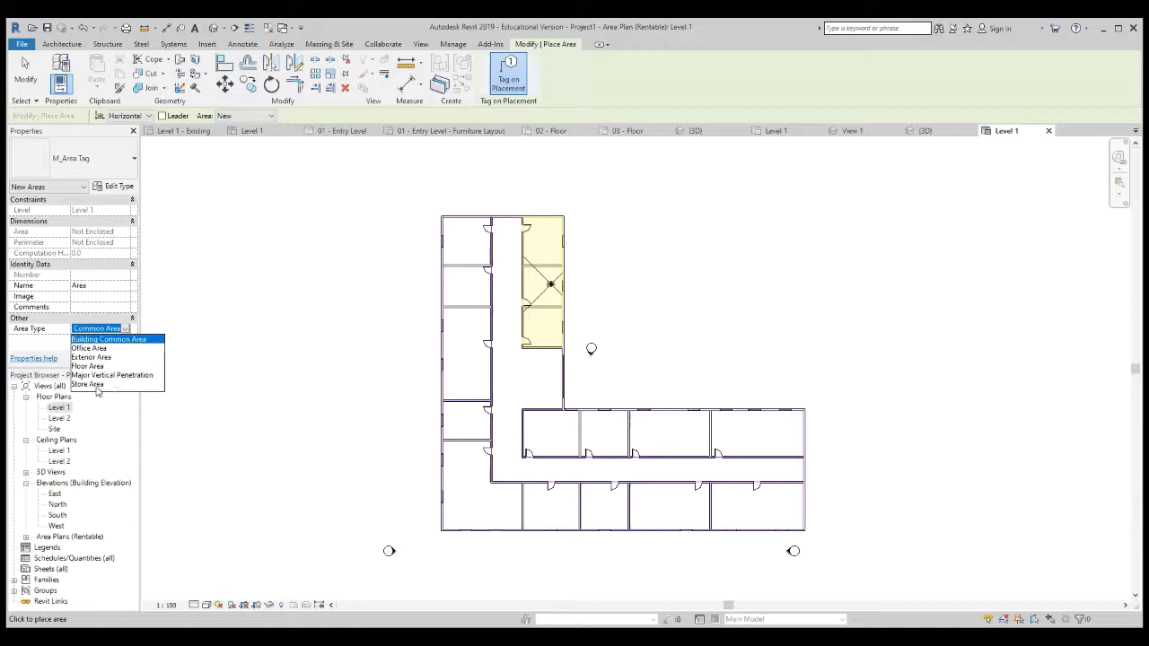
pyautogui.click(94, 348)
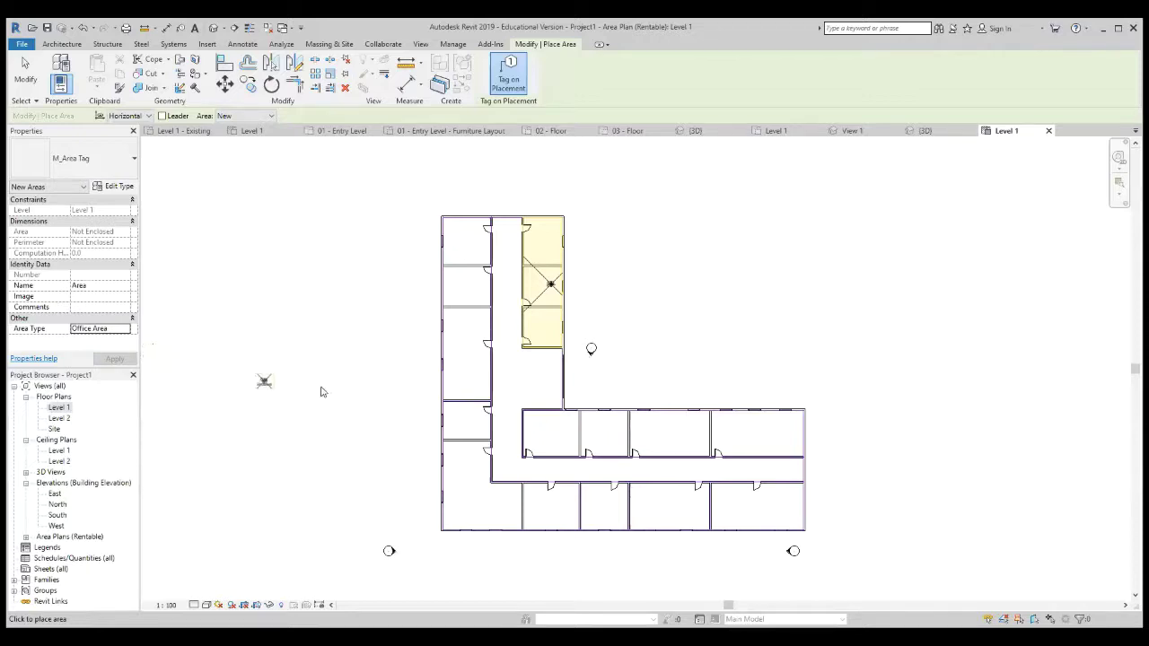
pyautogui.click(464, 323)
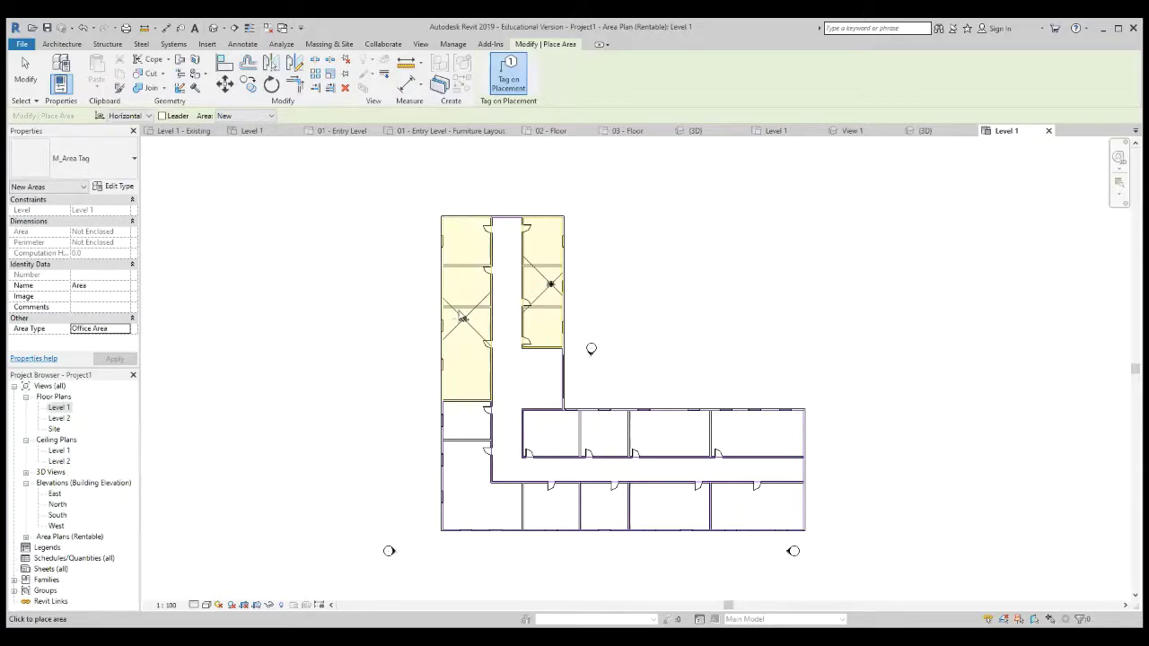
# Step: Place an Office Area named "Estate Management" over the L-shaped group of rooms at the building's southwest corner
pyautogui.click(98, 286)
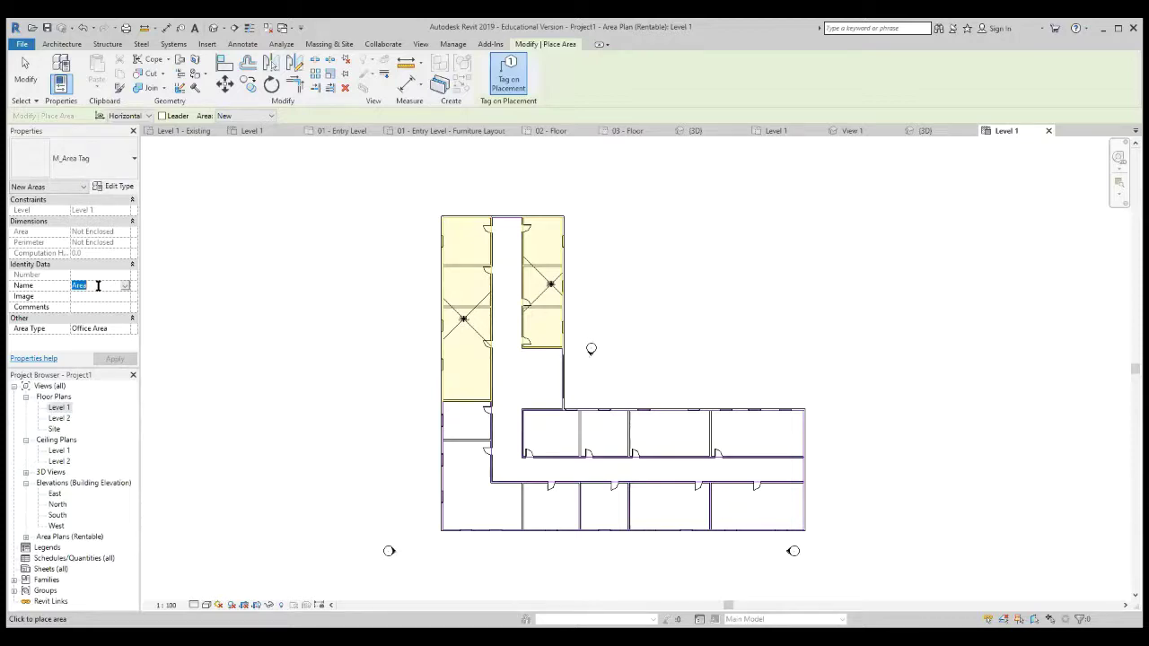
pyautogui.write('Estate M')
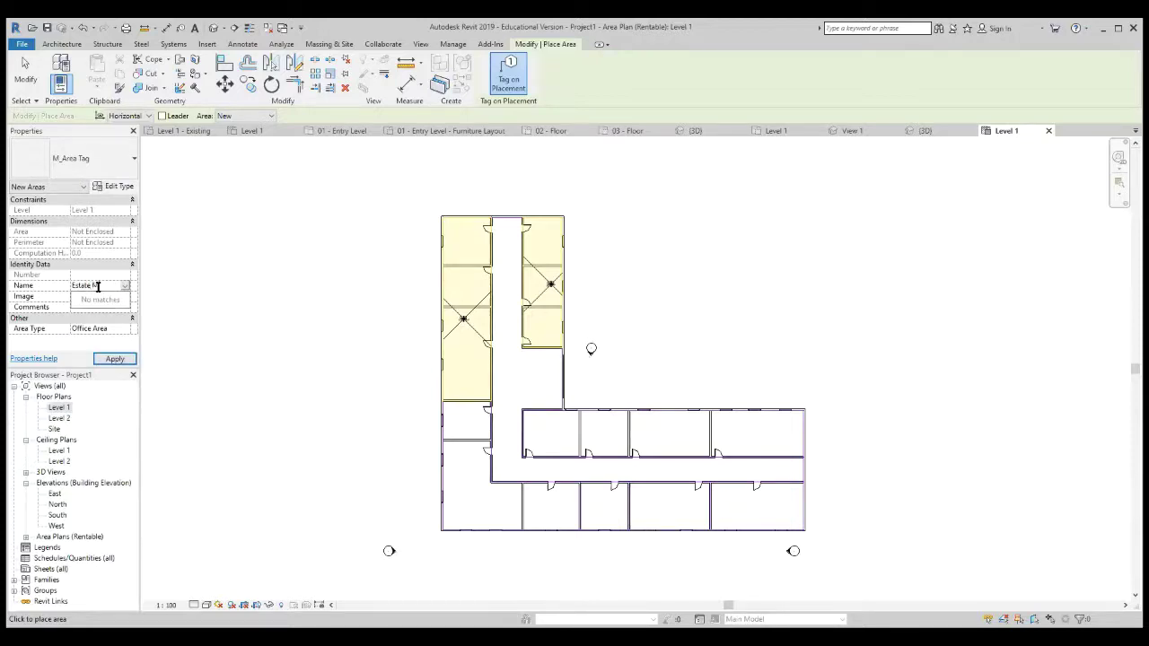
pyautogui.write('anagement')
pyautogui.click(127, 330)
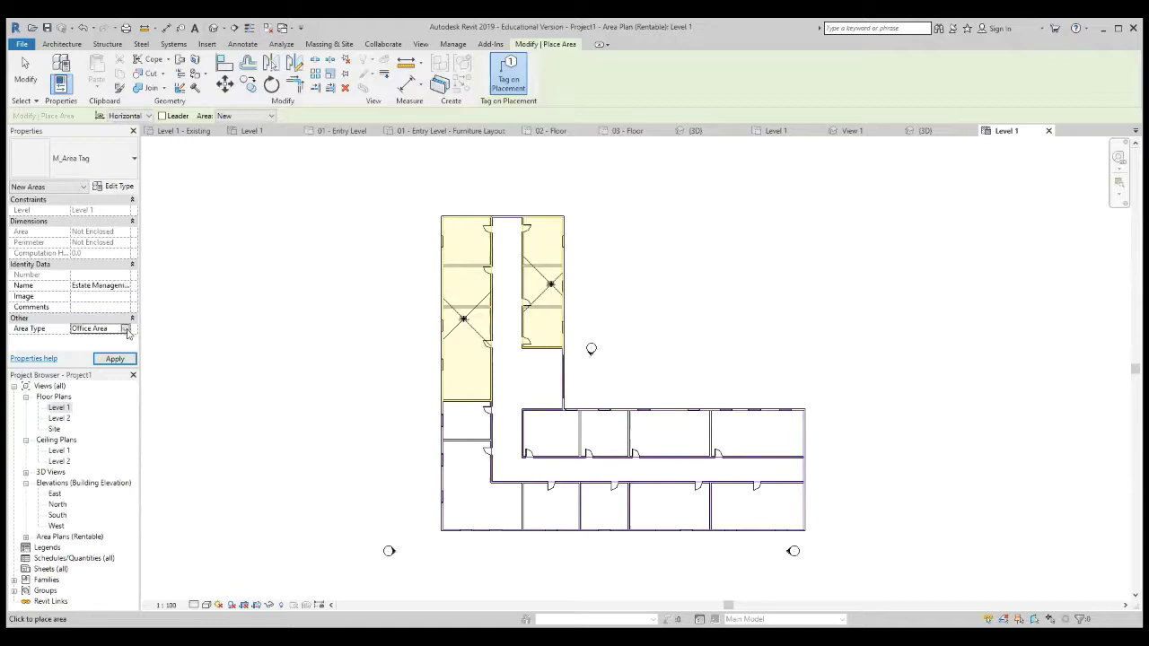
pyautogui.click(126, 329)
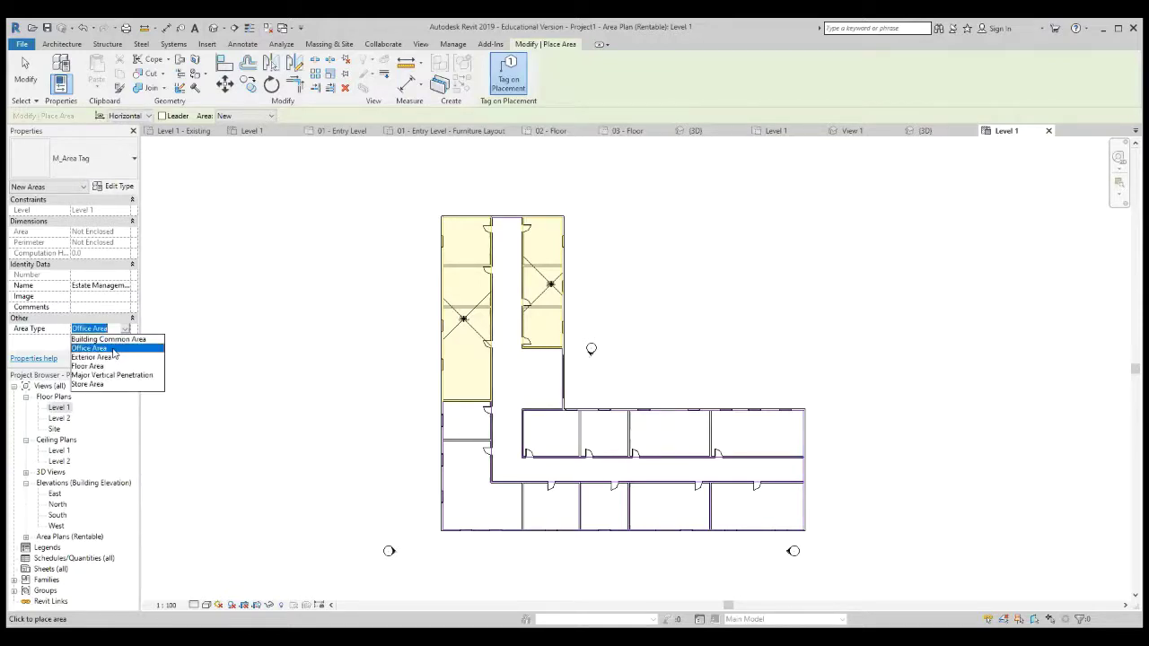
pyautogui.click(114, 350)
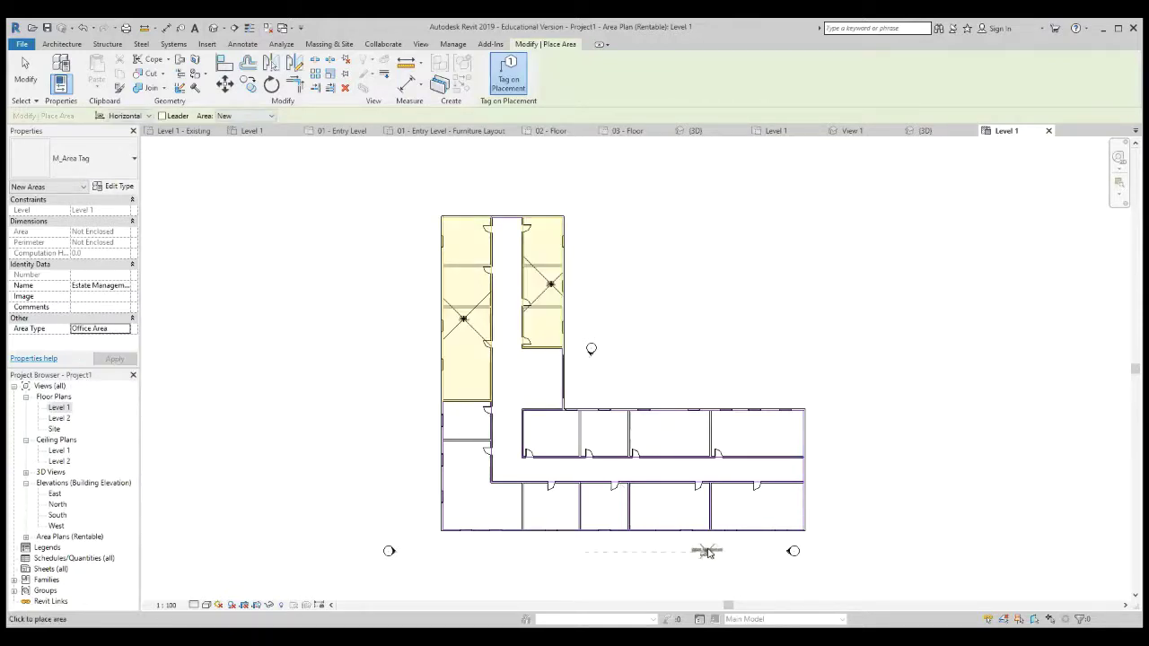
pyautogui.click(528, 517)
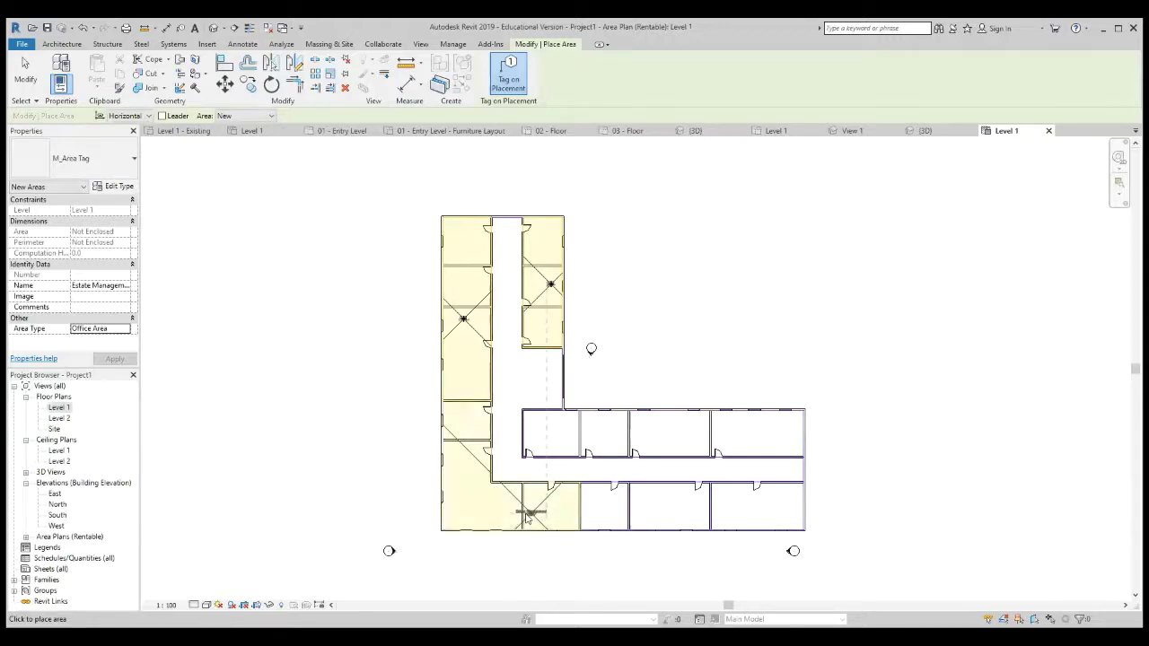
# Step: Name the new area "Building Technology Dept" and place it over the lower wing's rooms north of the corridor
pyautogui.click(126, 288)
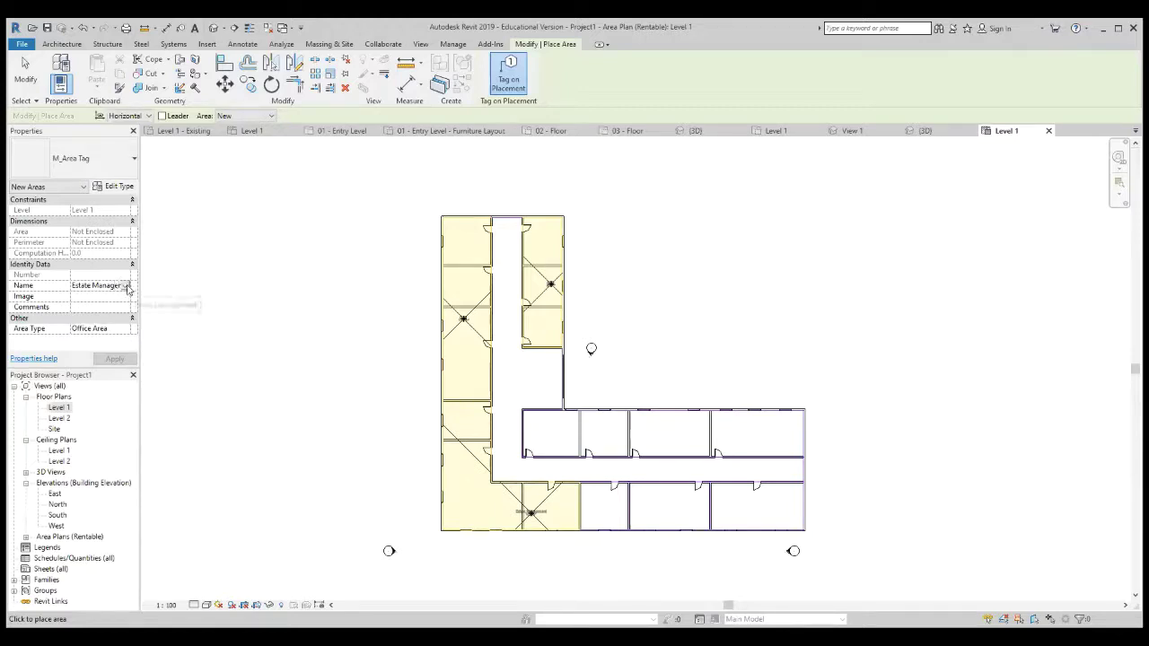
pyautogui.click(126, 285)
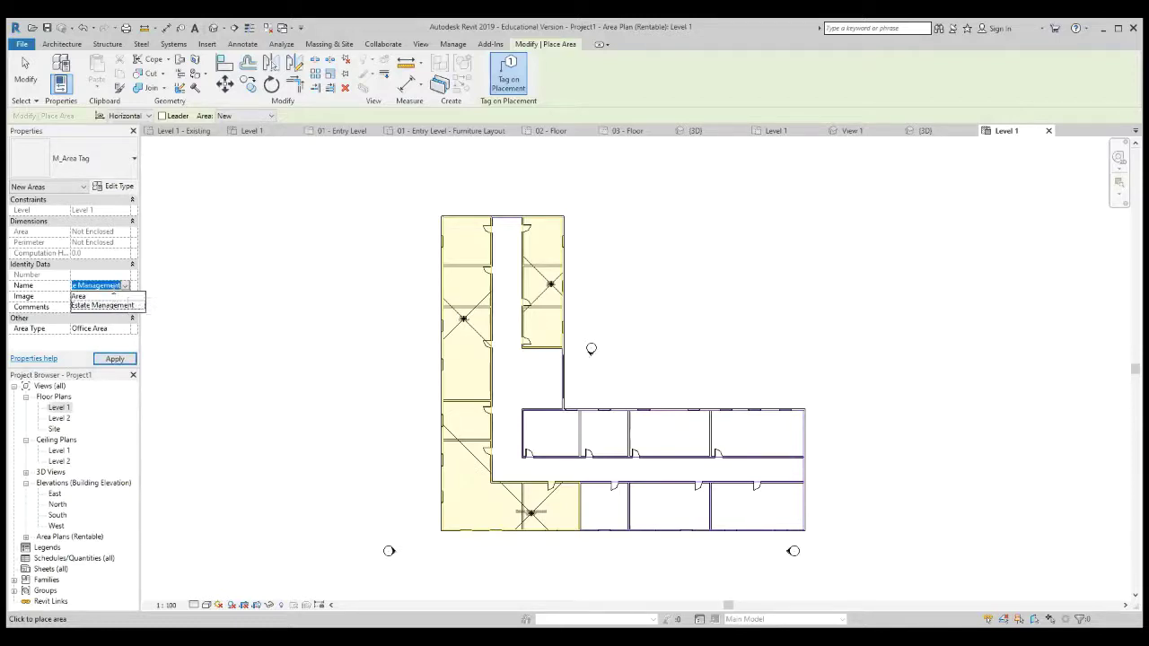
pyautogui.click(104, 297)
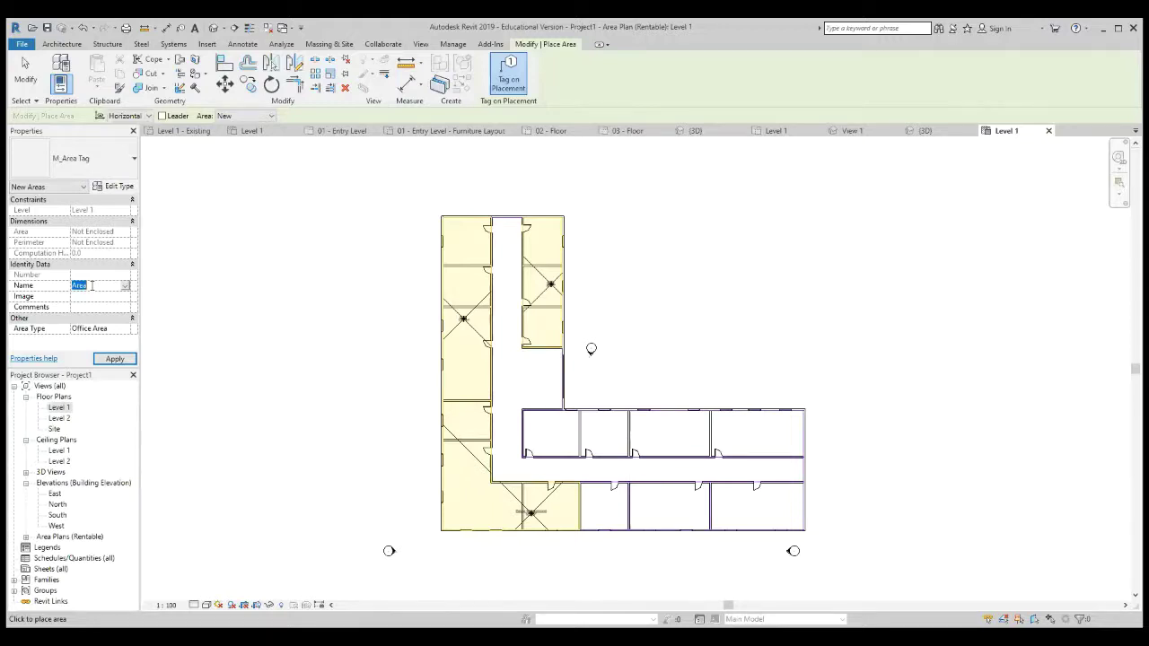
pyautogui.write('Building Te')
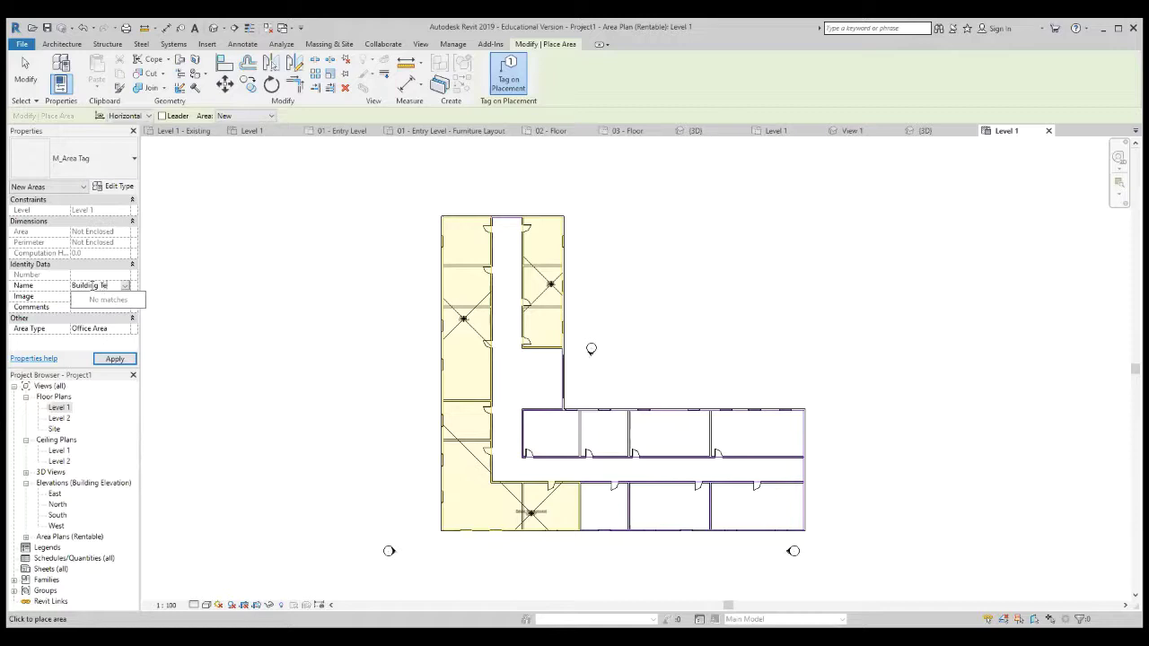
pyautogui.write('chnology')
pyautogui.write(' Dep')
pyautogui.write('t')
pyautogui.click(115, 359)
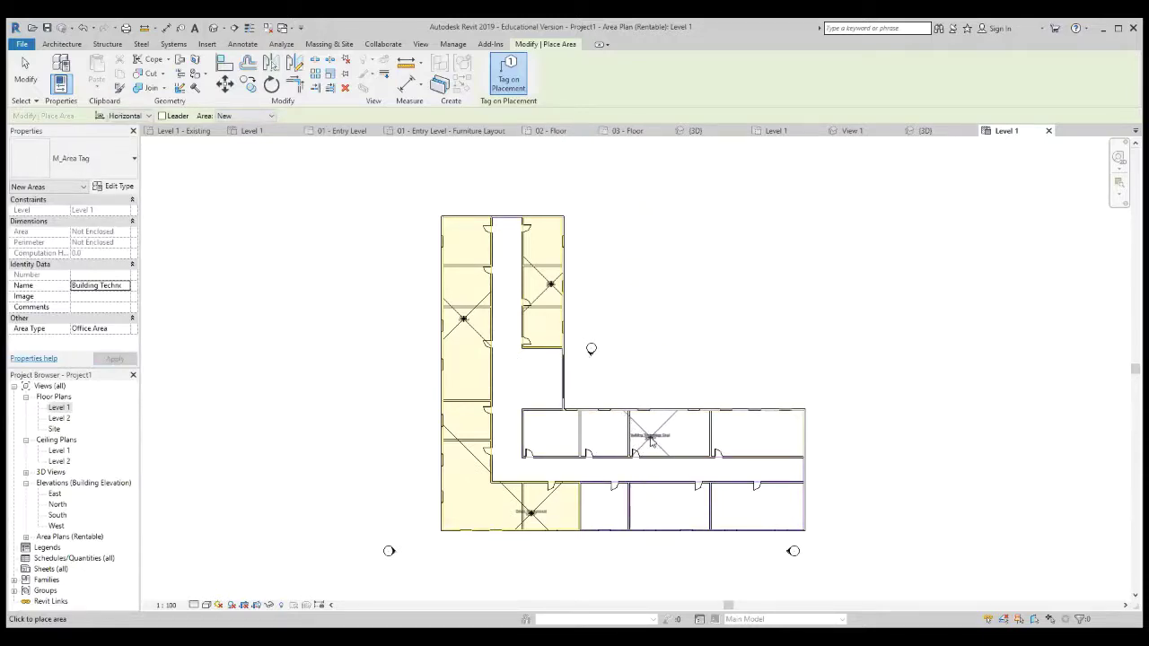
pyautogui.click(655, 438)
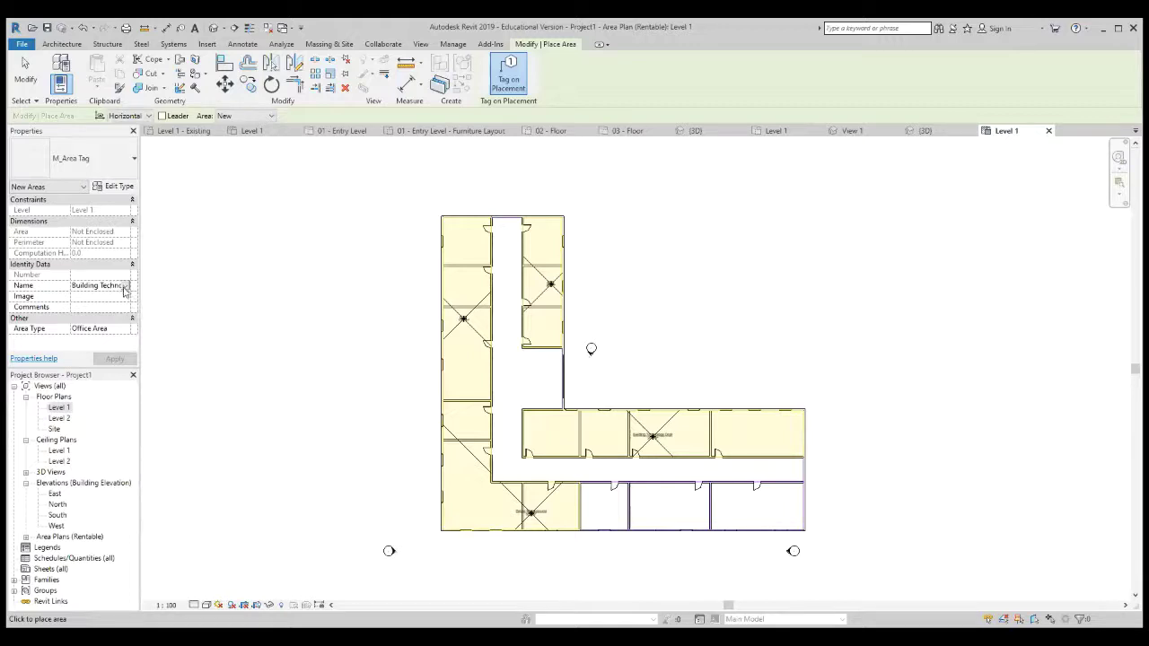
# Step: Try to name the new areas "Architecture Dept", and end area placement
pyautogui.click(126, 285)
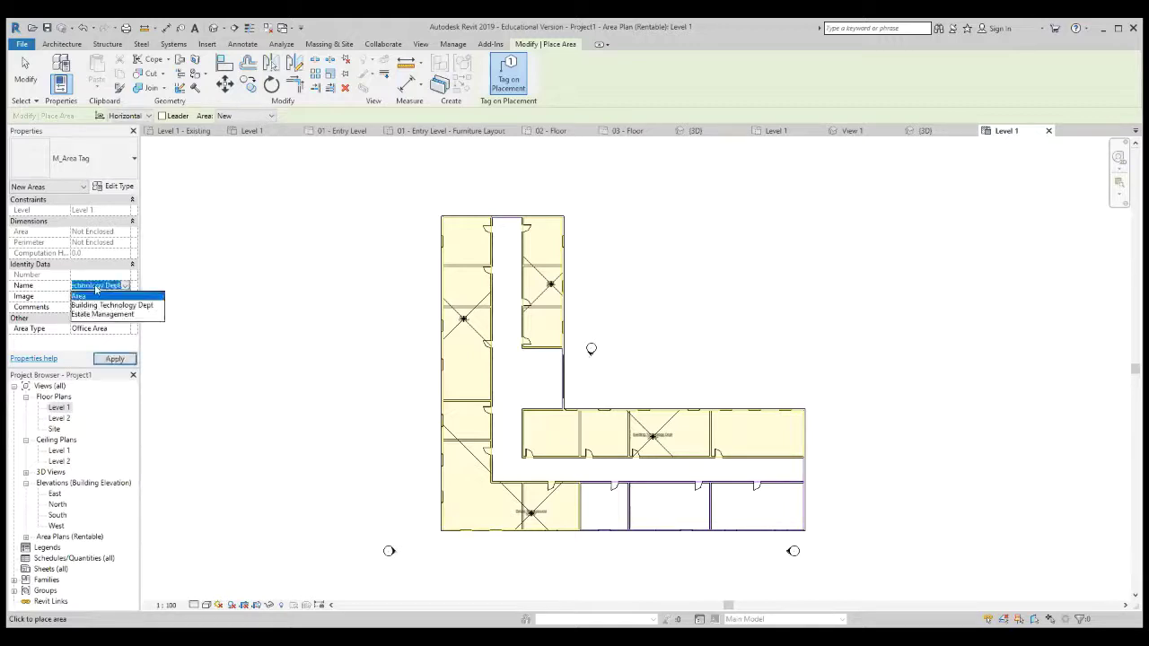
pyautogui.click(93, 296)
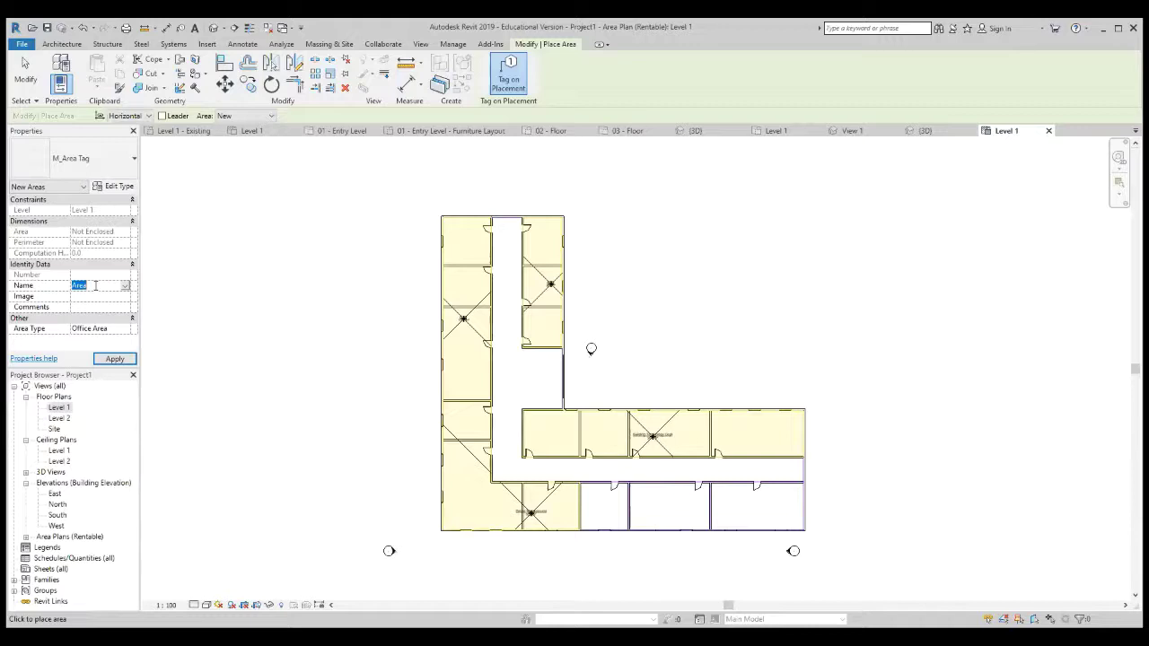
pyautogui.write('Archi')
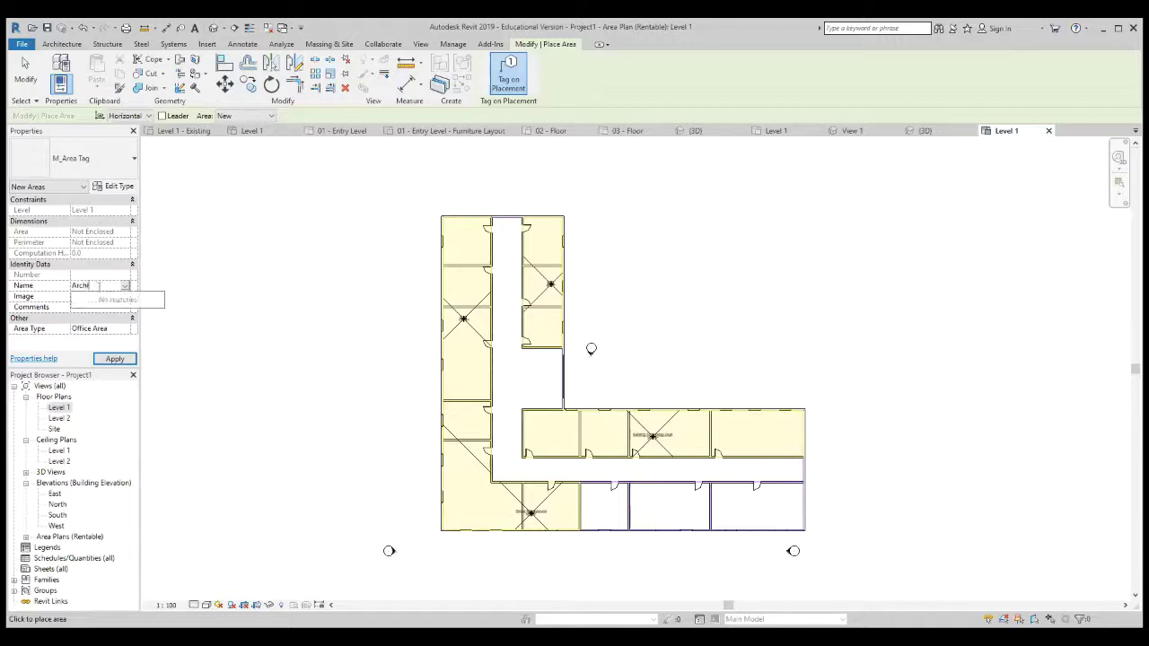
pyautogui.write('tecture Dept')
pyautogui.press('Escape')
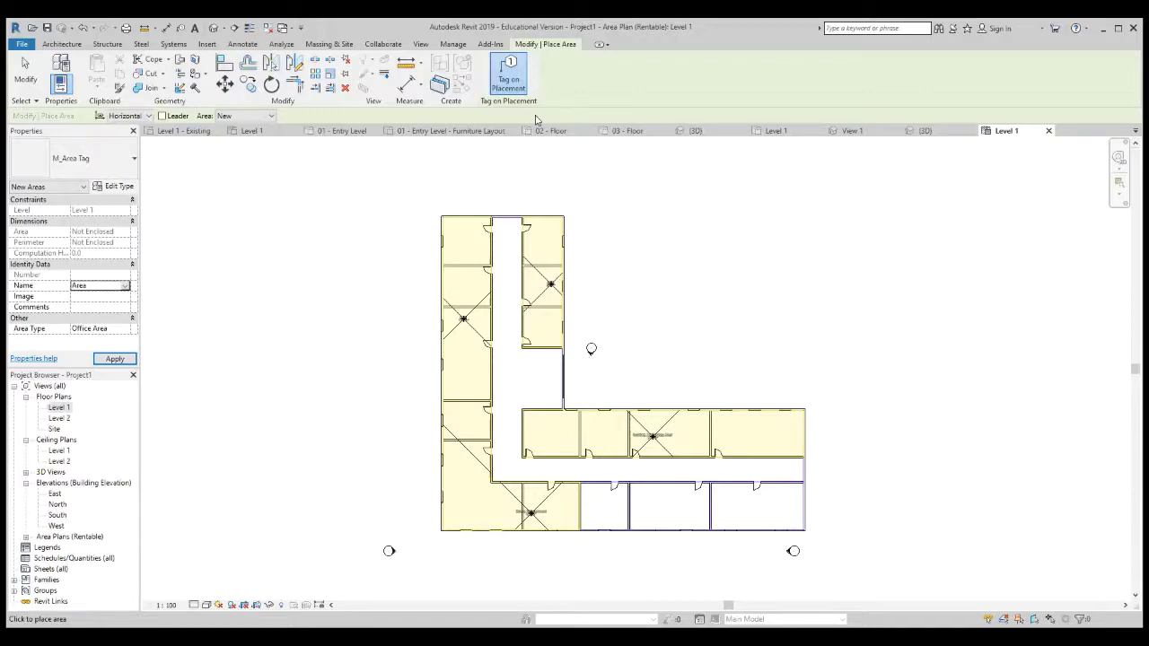
pyautogui.click(92, 287)
pyautogui.click(118, 359)
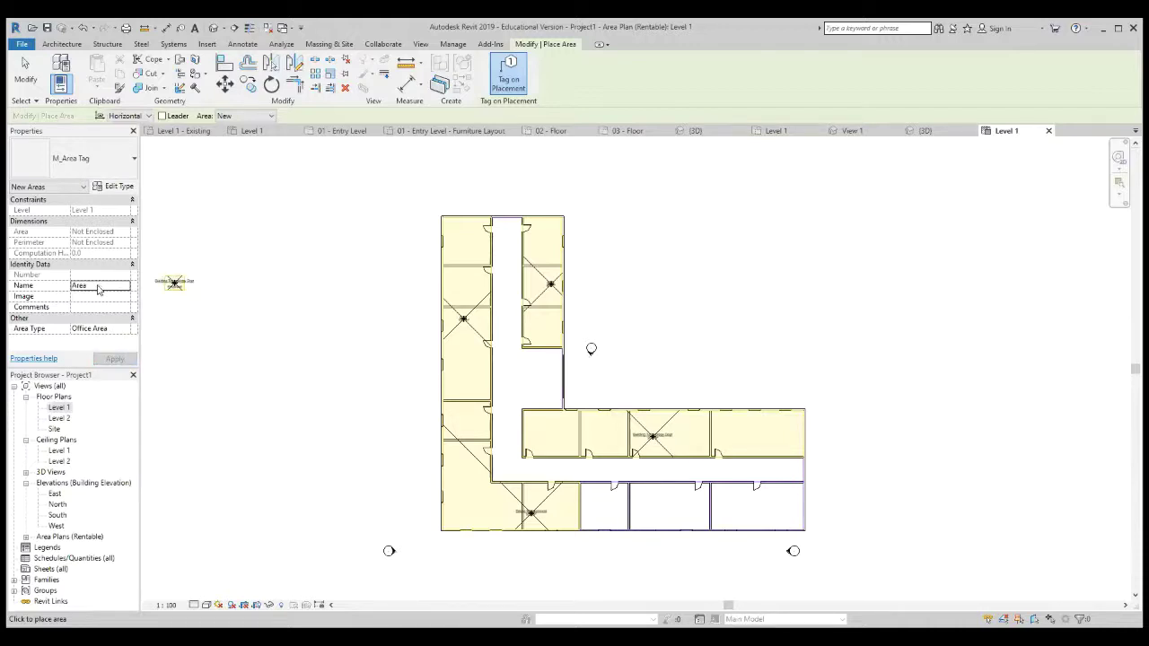
pyautogui.press('Escape')
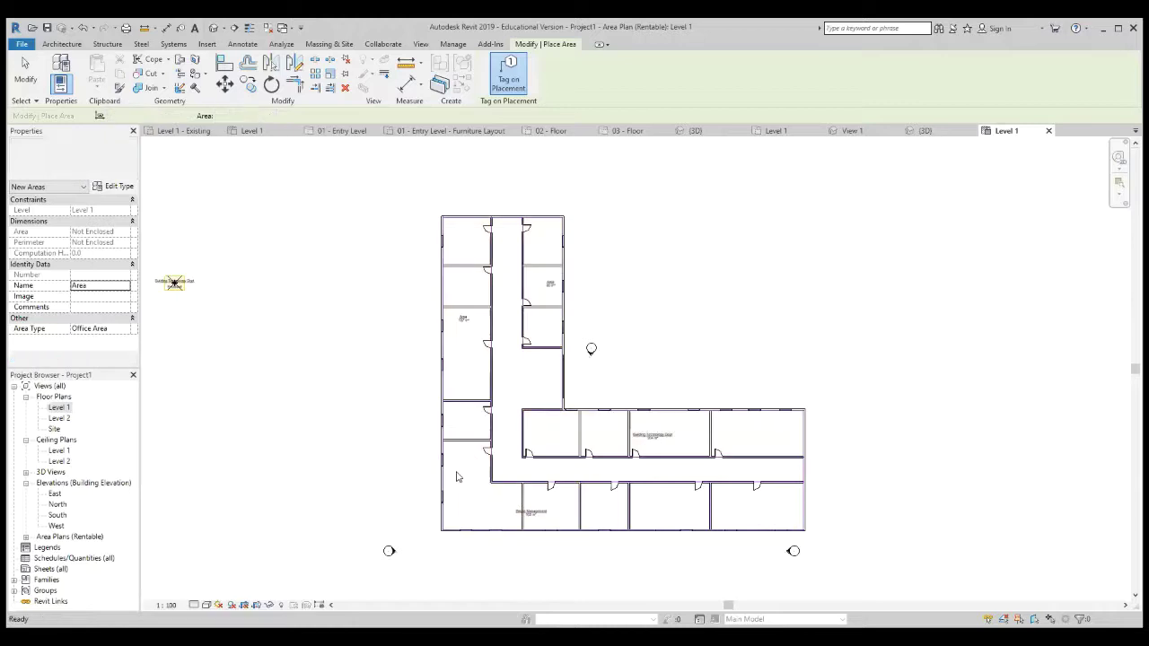
# Step: Place an Office Area over the lower wing's southeast corner room and a Floor Area named "Lecture Hall" over the room just west of it
pyautogui.click(766, 509)
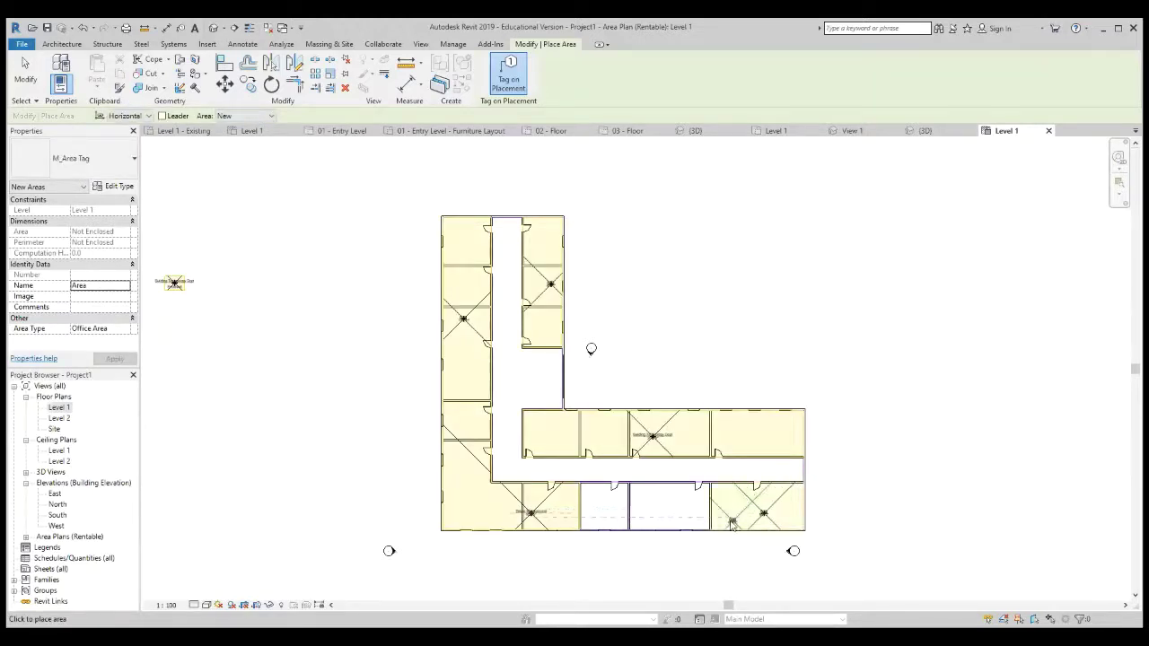
pyautogui.click(97, 286)
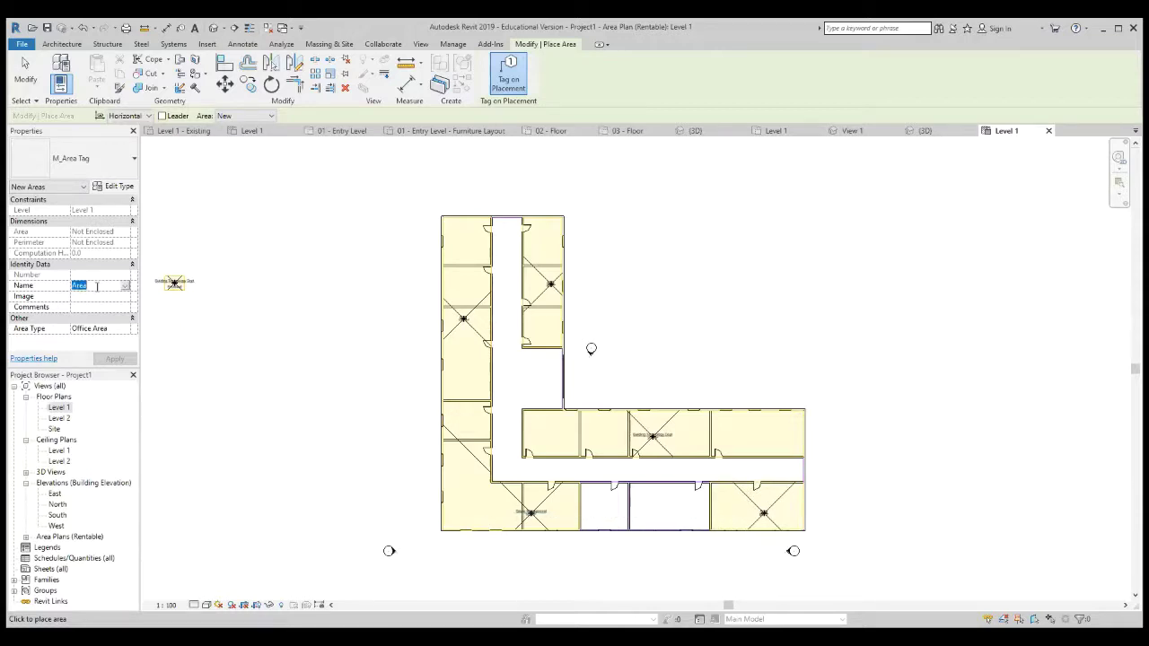
pyautogui.write('Lecture Hall')
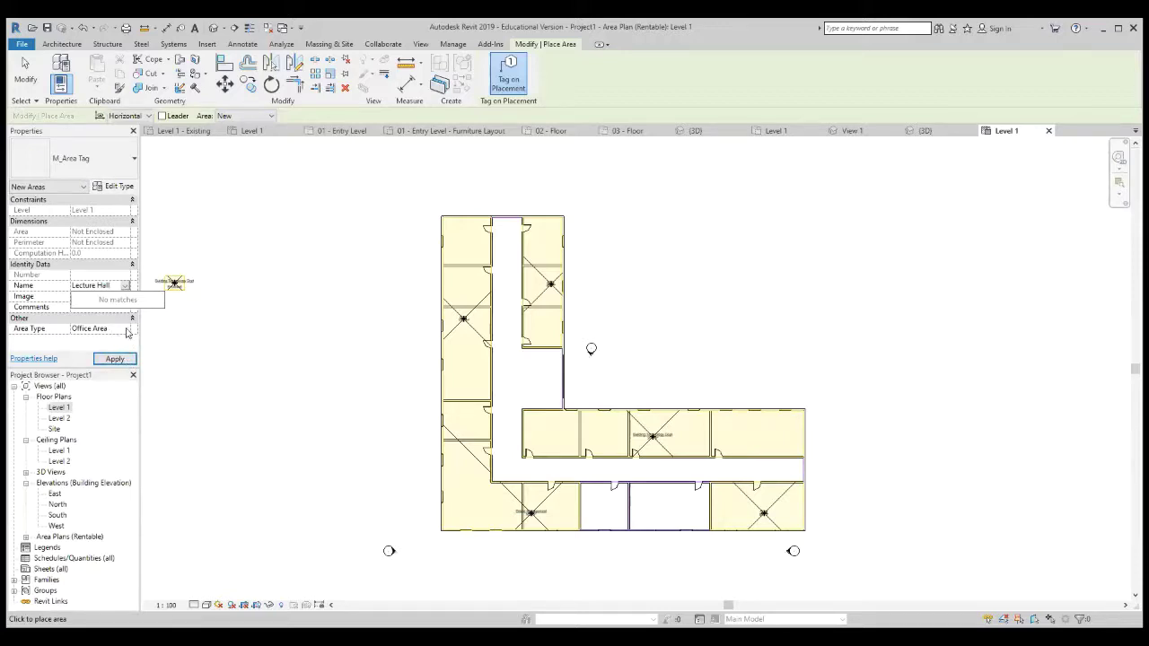
pyautogui.click(119, 330)
pyautogui.click(126, 330)
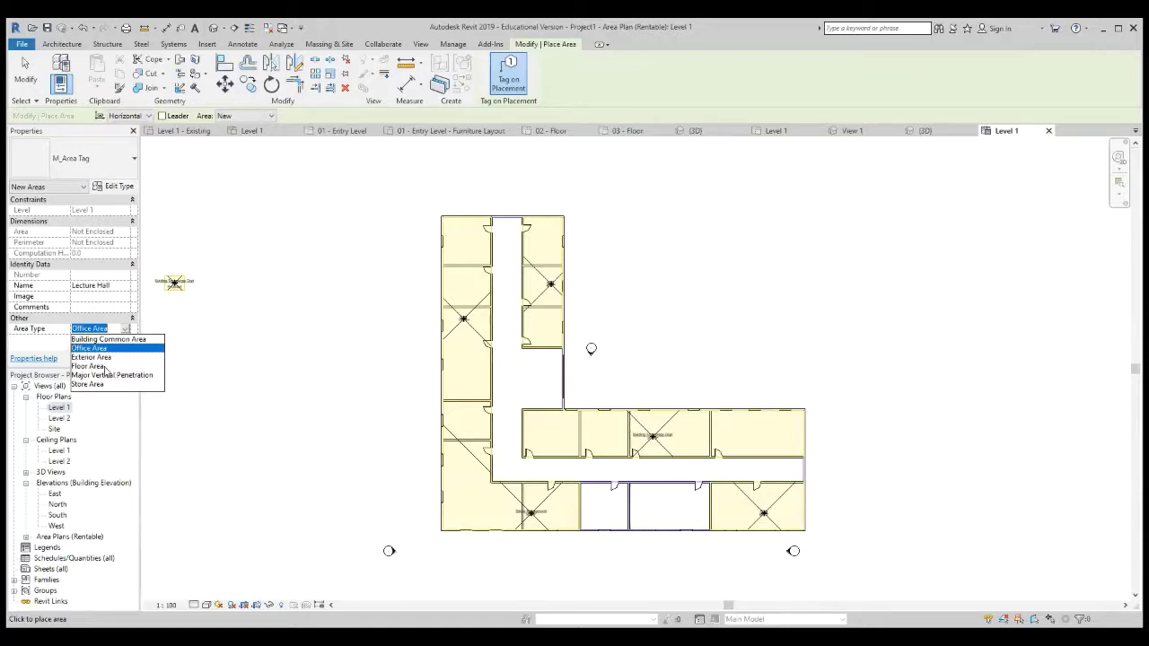
pyautogui.click(108, 367)
pyautogui.click(112, 361)
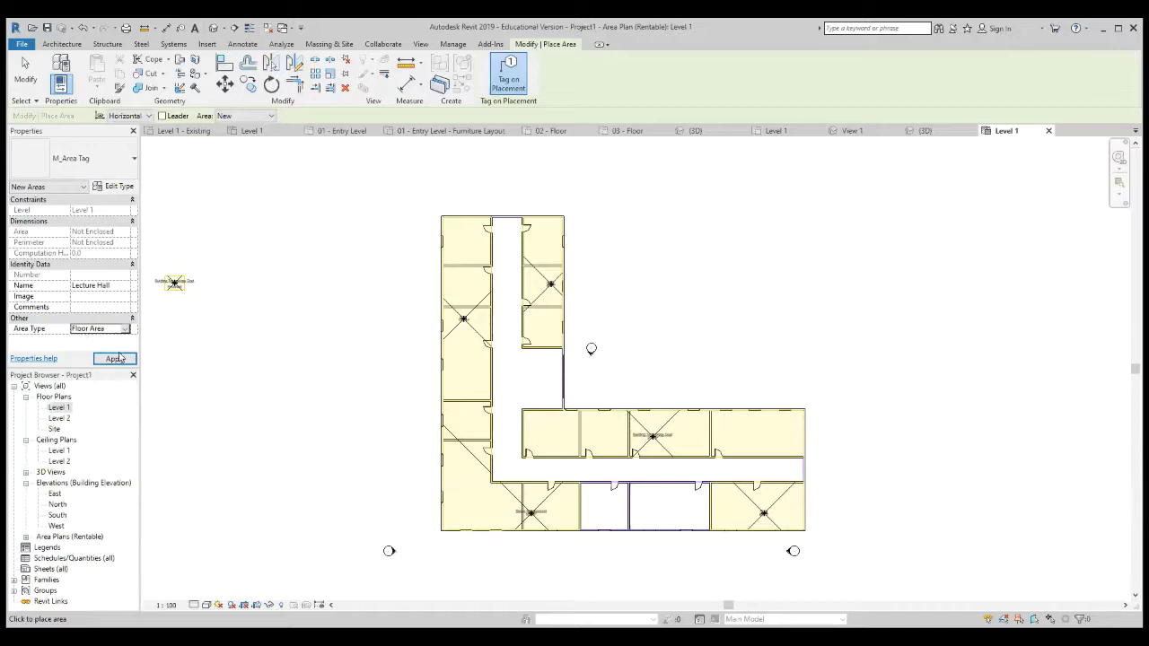
pyautogui.click(115, 360)
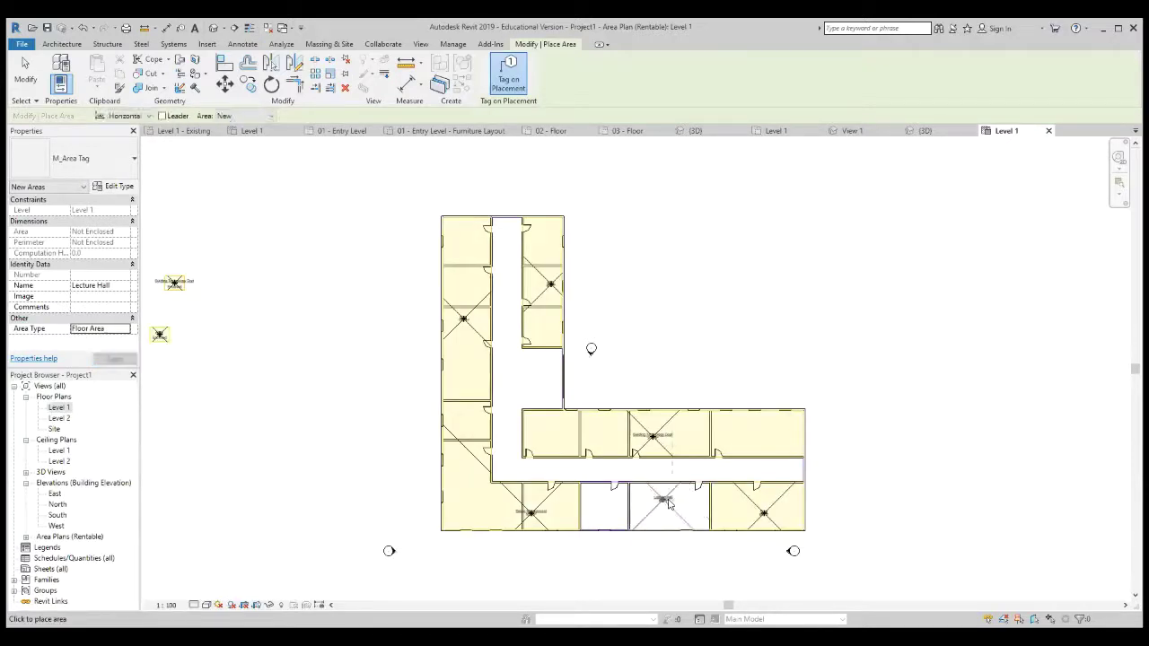
pyautogui.click(667, 508)
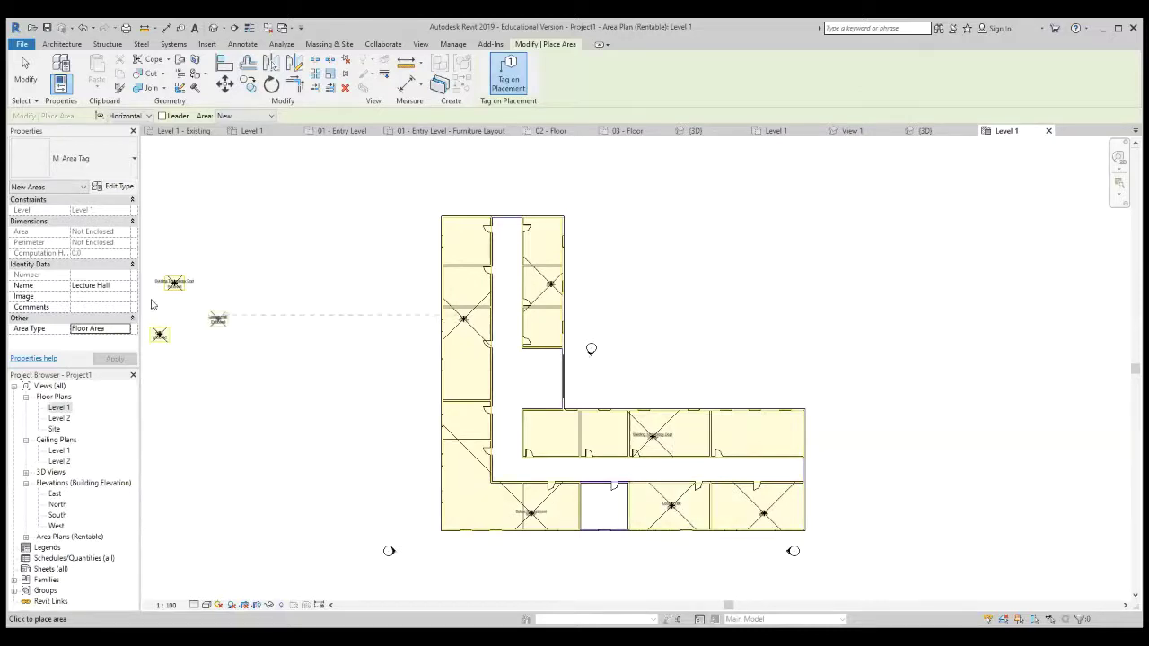
# Step: Place a Floor Area named "Computer Room" over the small room between the Estate Management and Lecture Hall areas
pyautogui.click(115, 288)
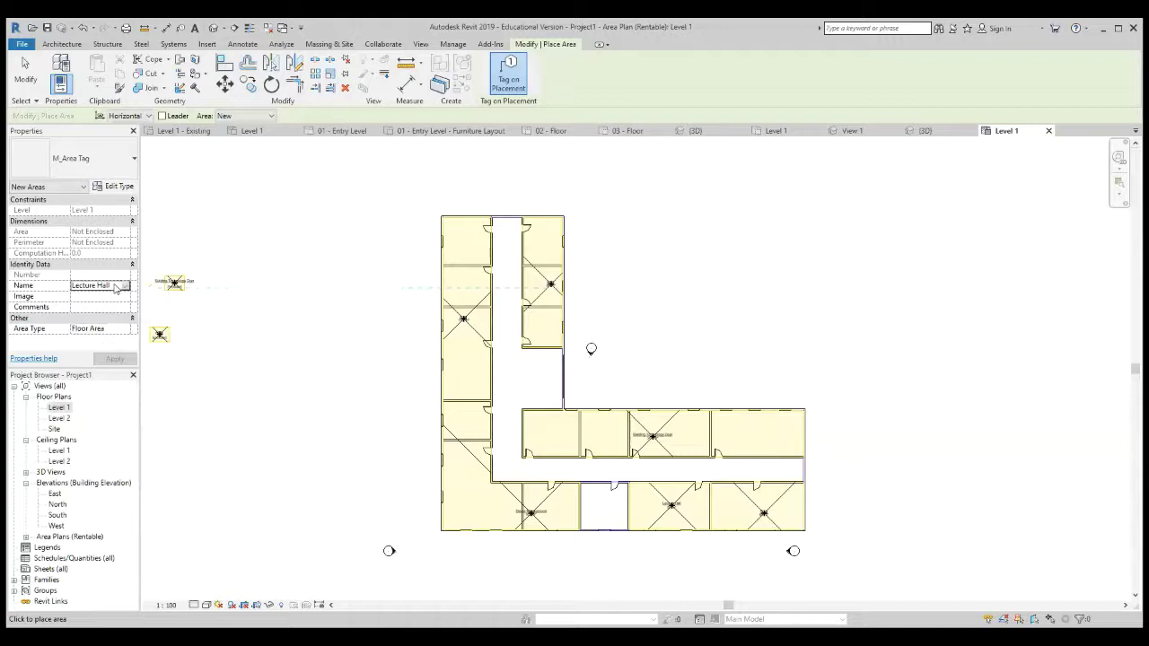
pyautogui.moveTo(114, 286); pyautogui.dragTo(59, 287)
pyautogui.write('Comput')
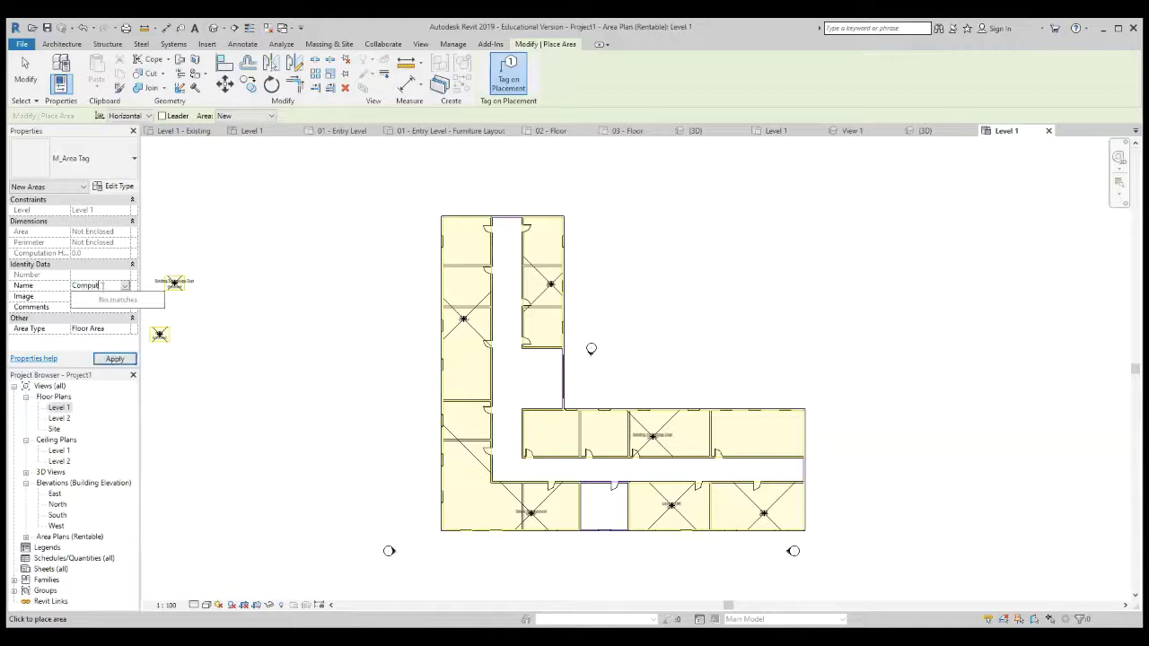
pyautogui.write('er Room')
pyautogui.click(113, 332)
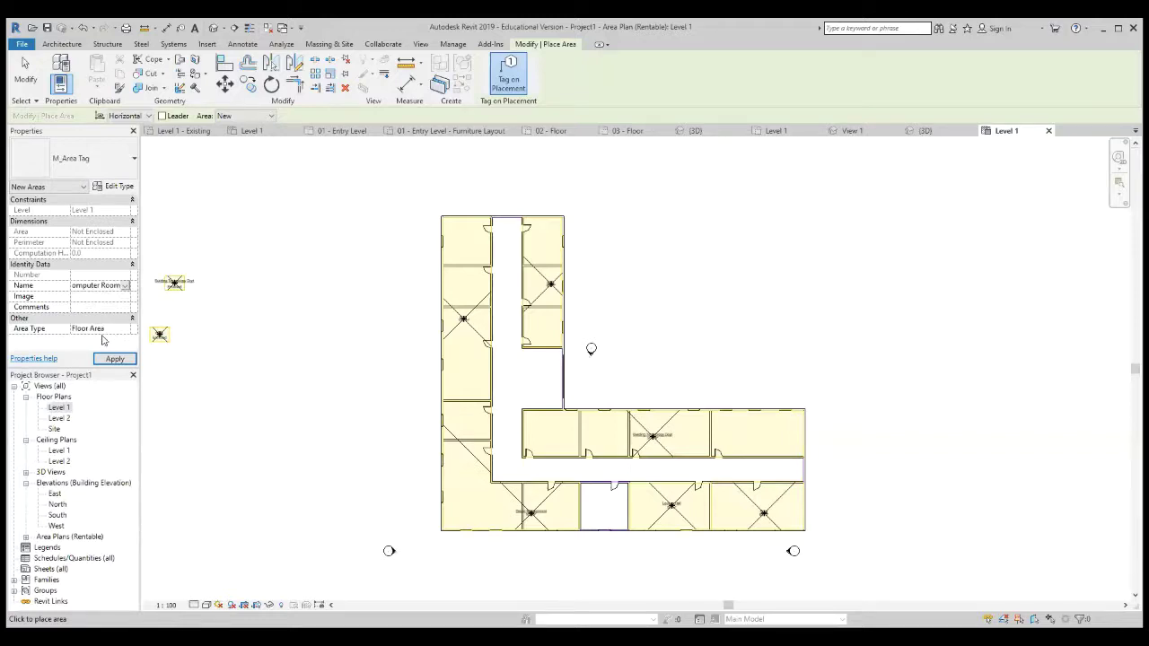
pyautogui.click(115, 360)
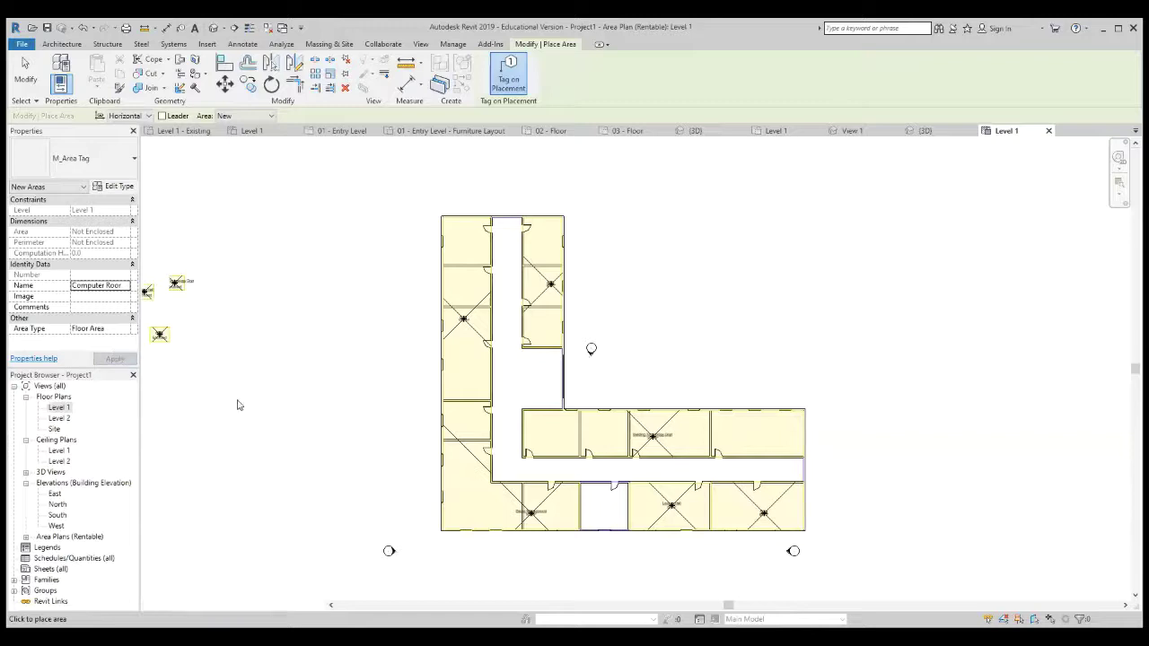
pyautogui.click(611, 508)
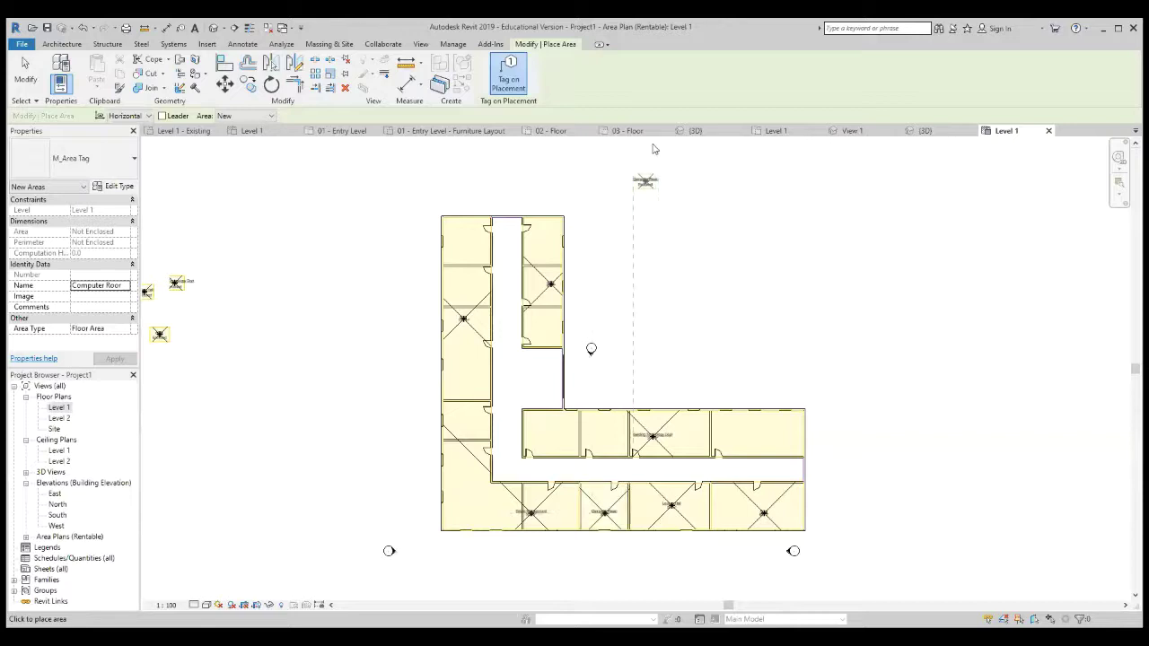
# Step: Name the new area "Janitor storage", set its type to Store Area, and place it over the corridor and its east alcove
pyautogui.click(114, 292)
pyautogui.moveTo(74, 285); pyautogui.dragTo(155, 290)
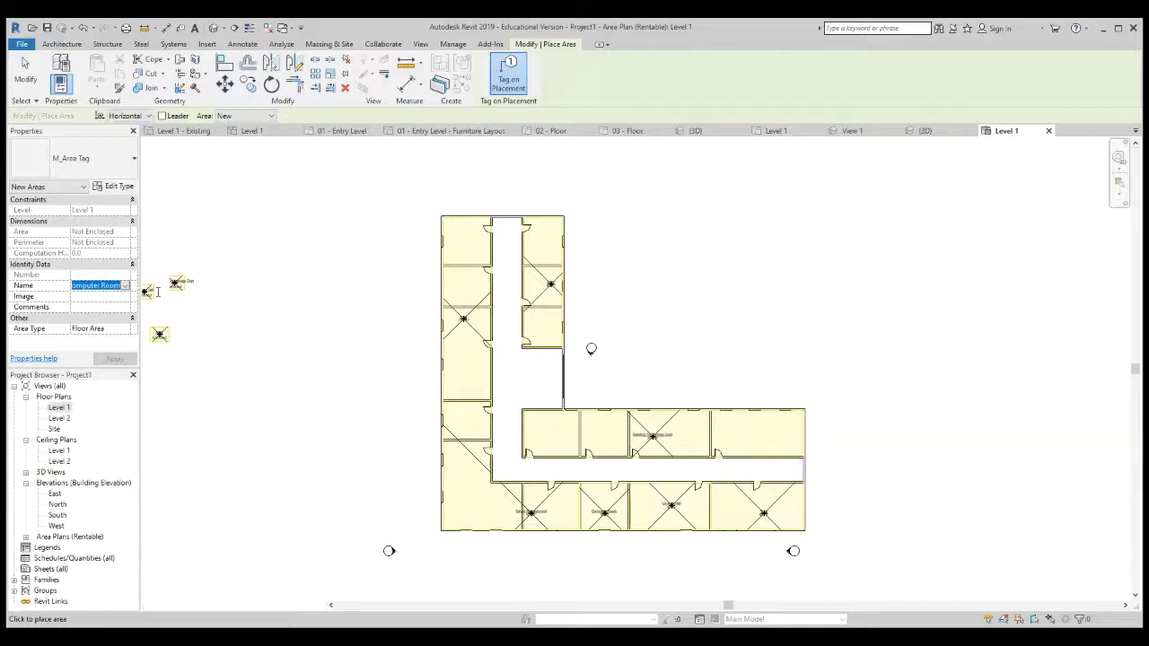
pyautogui.click(124, 287)
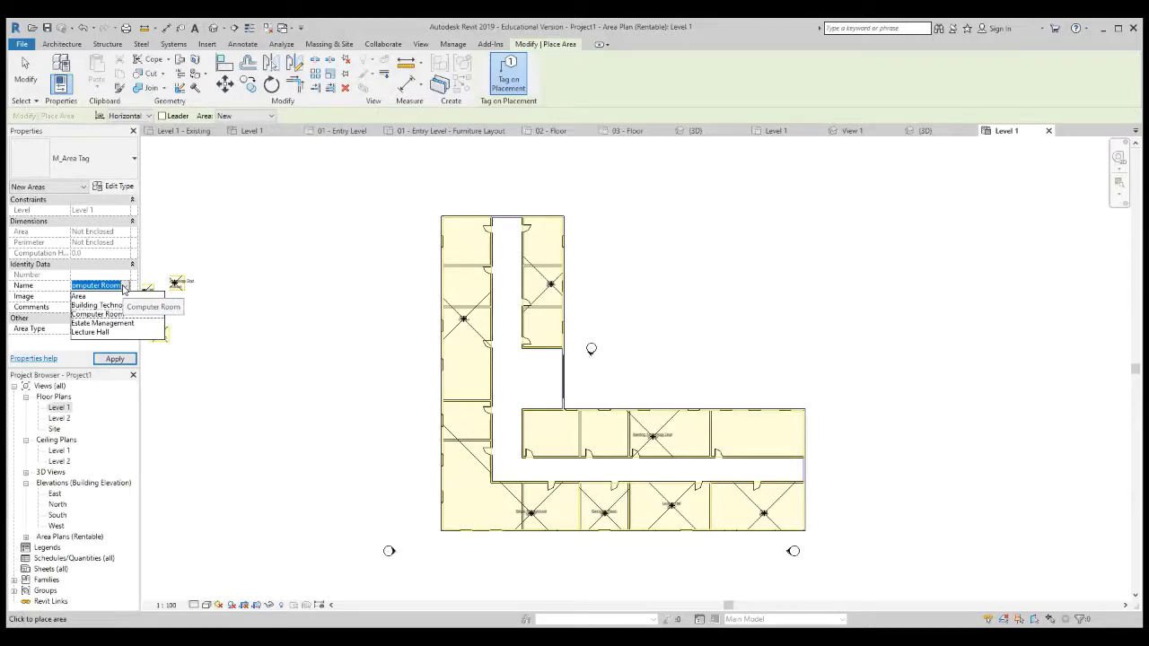
pyautogui.write('Jan')
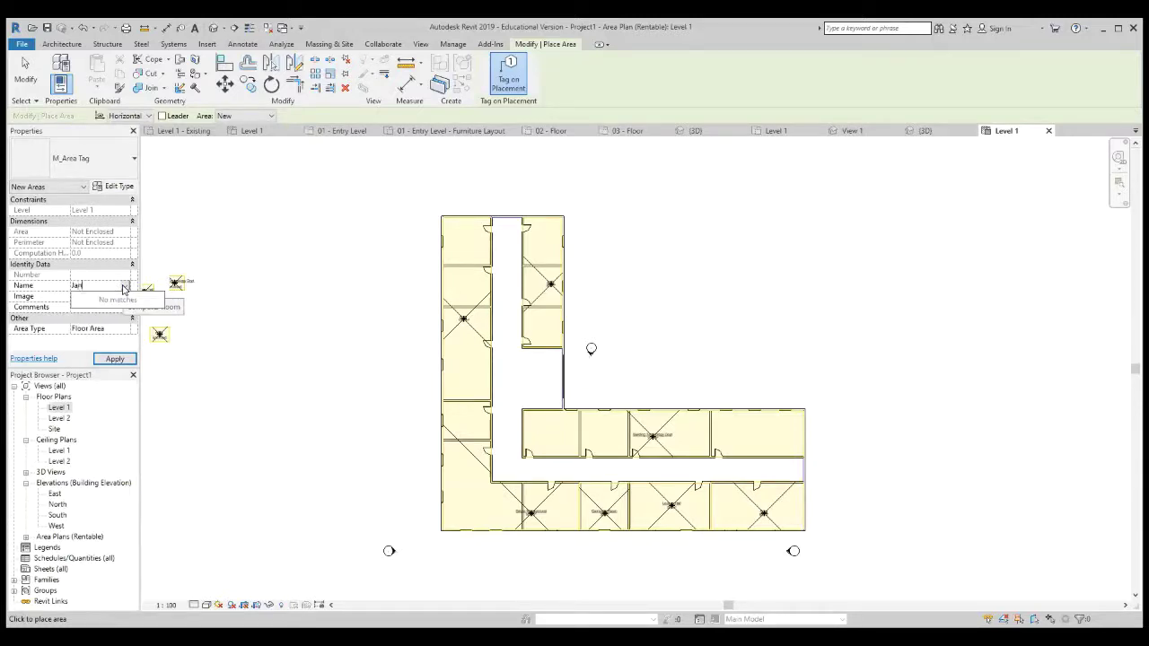
pyautogui.write('itor storage')
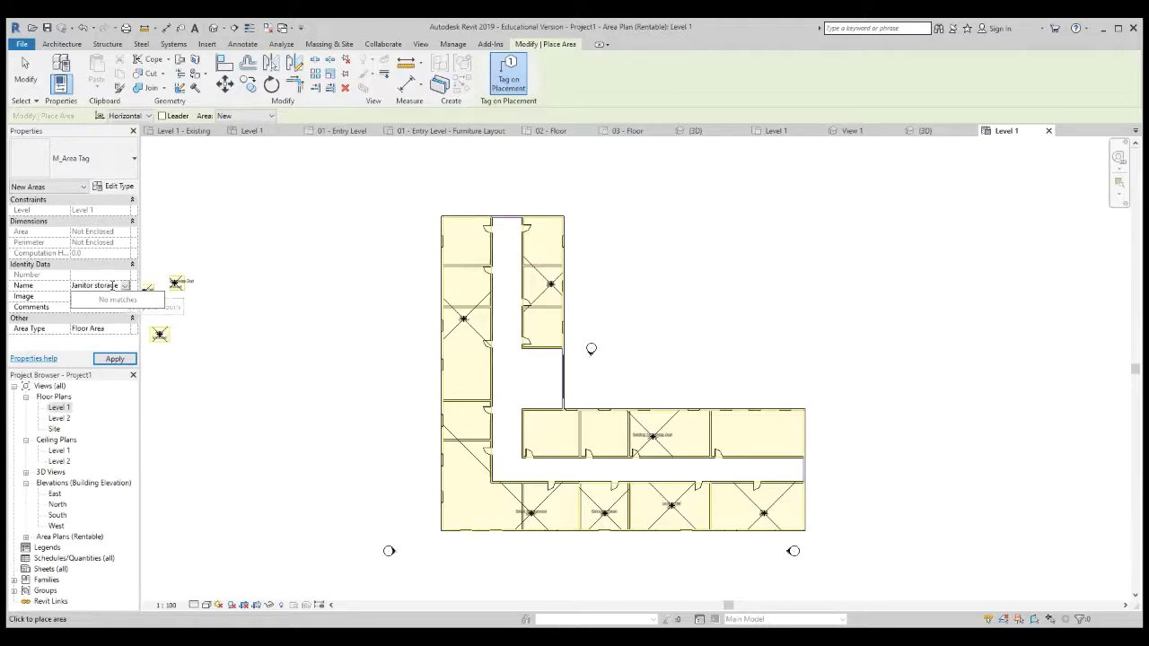
pyautogui.click(113, 333)
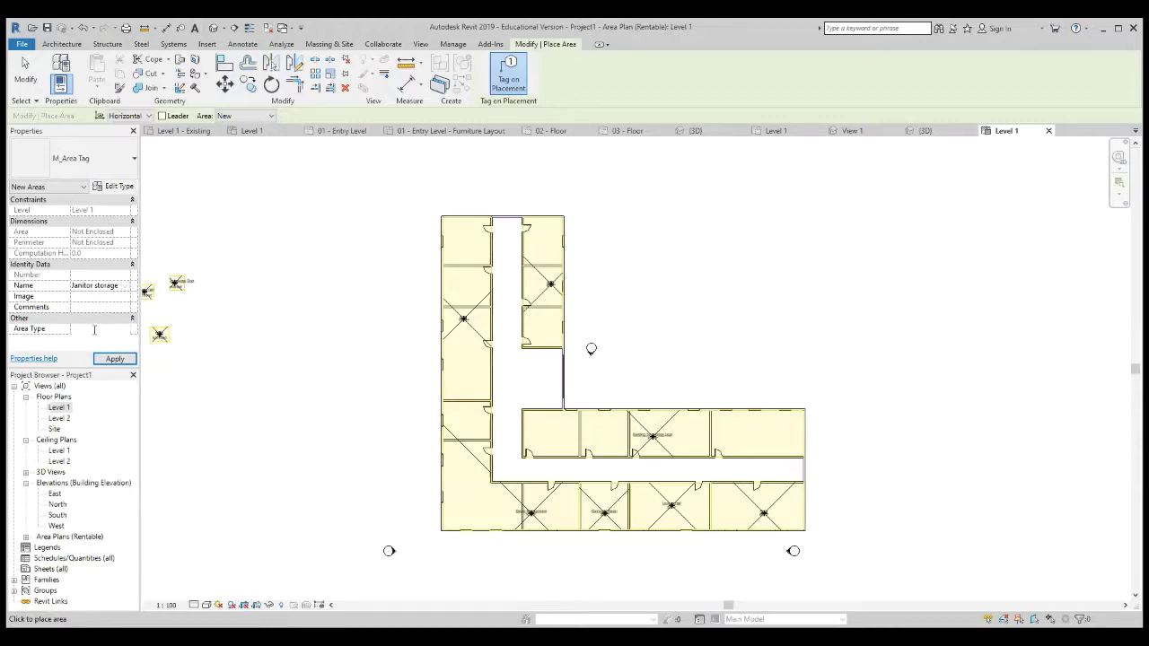
pyautogui.click(125, 329)
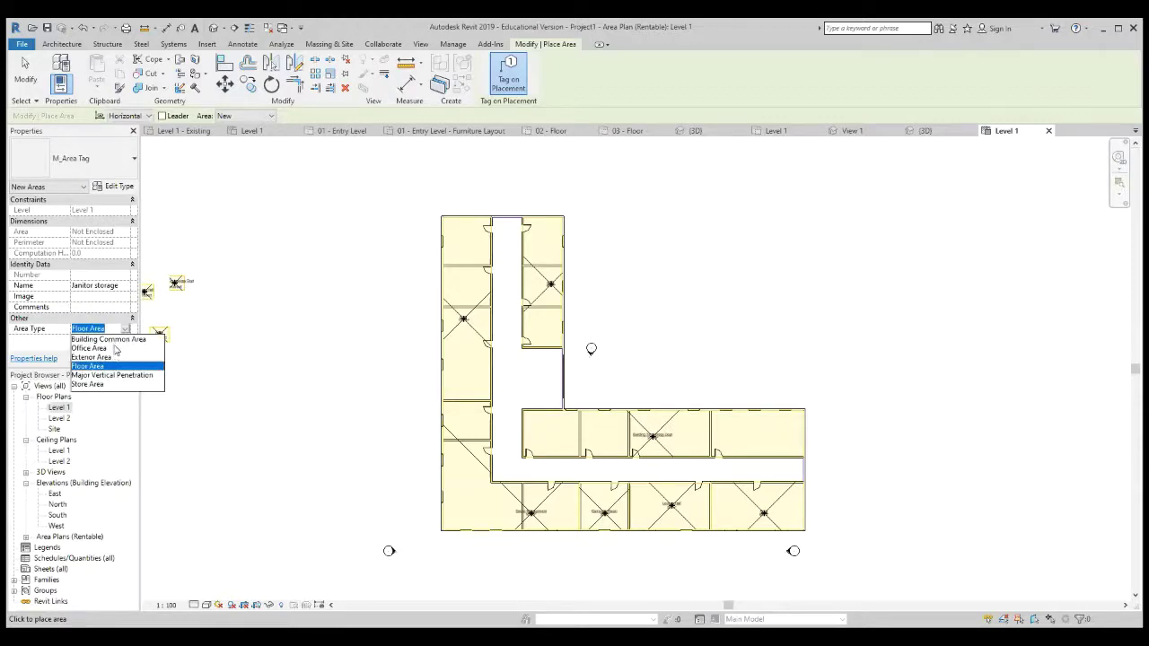
pyautogui.click(100, 385)
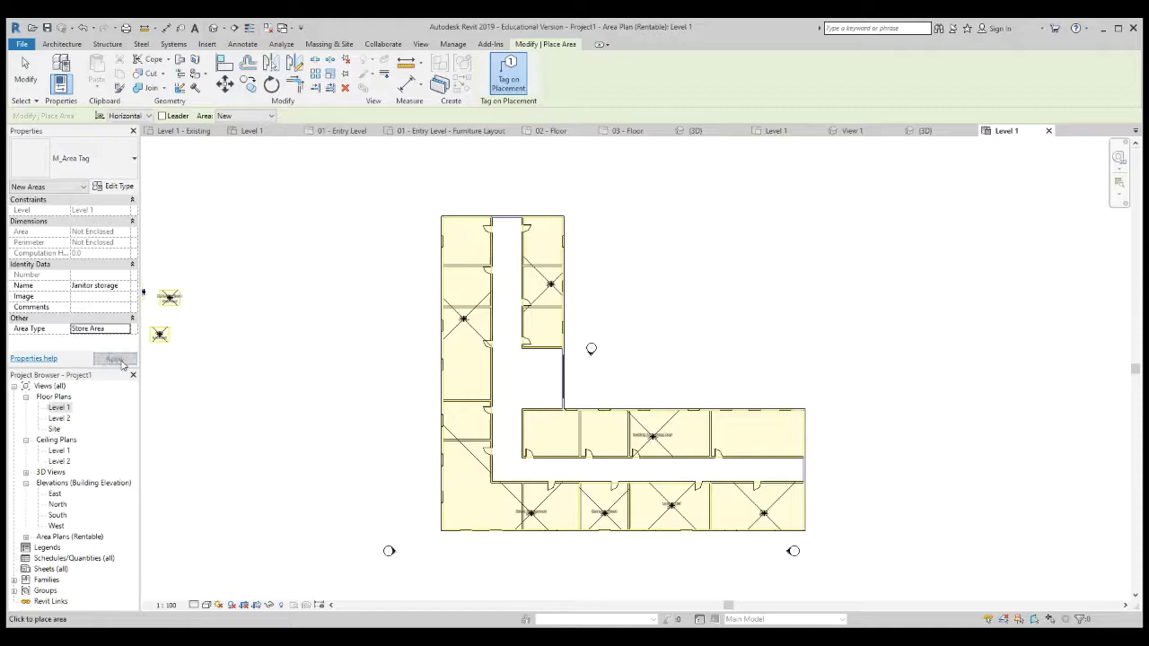
pyautogui.click(120, 361)
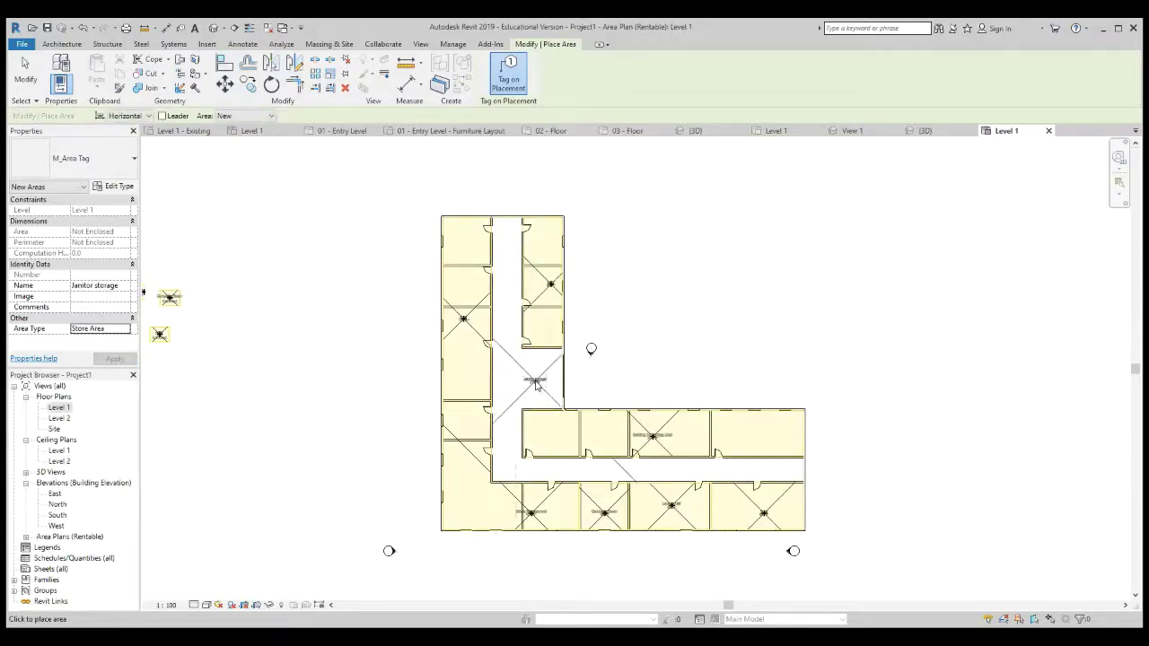
pyautogui.click(535, 382)
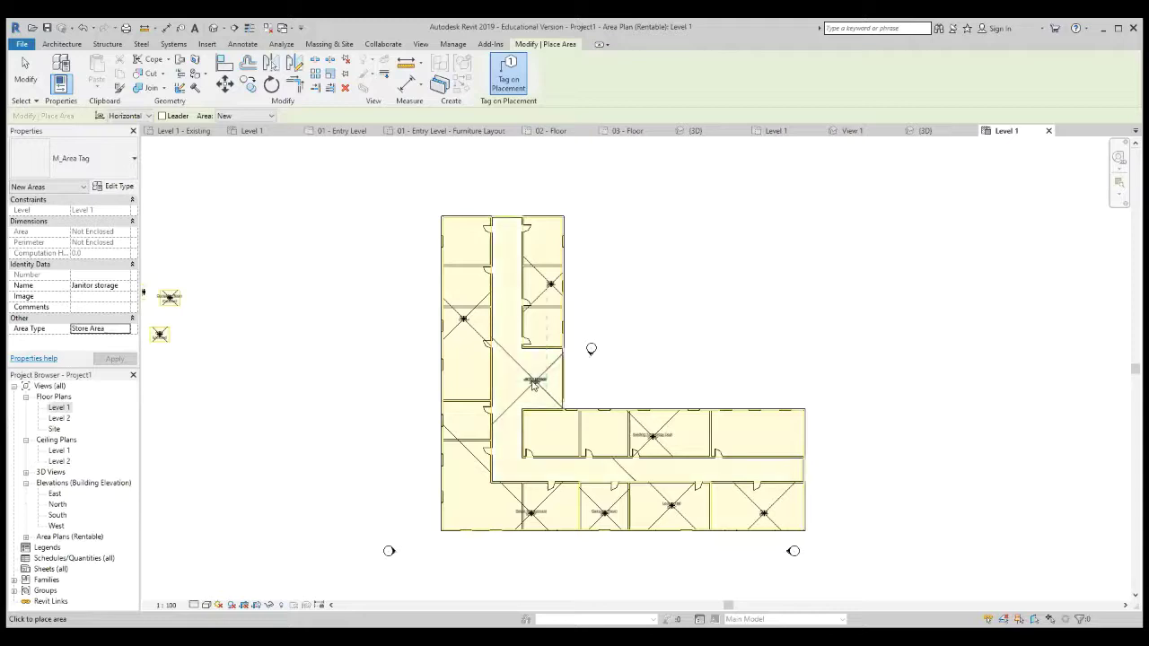
# Step: Name the new area "Common area" and set its area type to Building Common Area
pyautogui.click(126, 287)
pyautogui.click(126, 287)
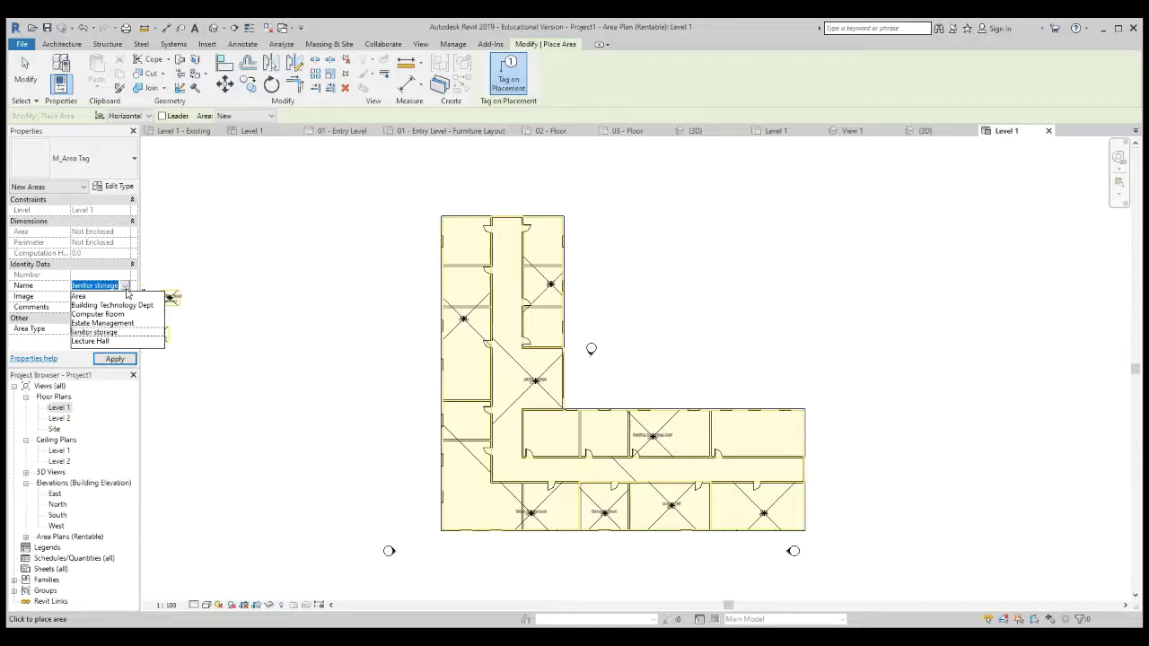
pyautogui.write('Com')
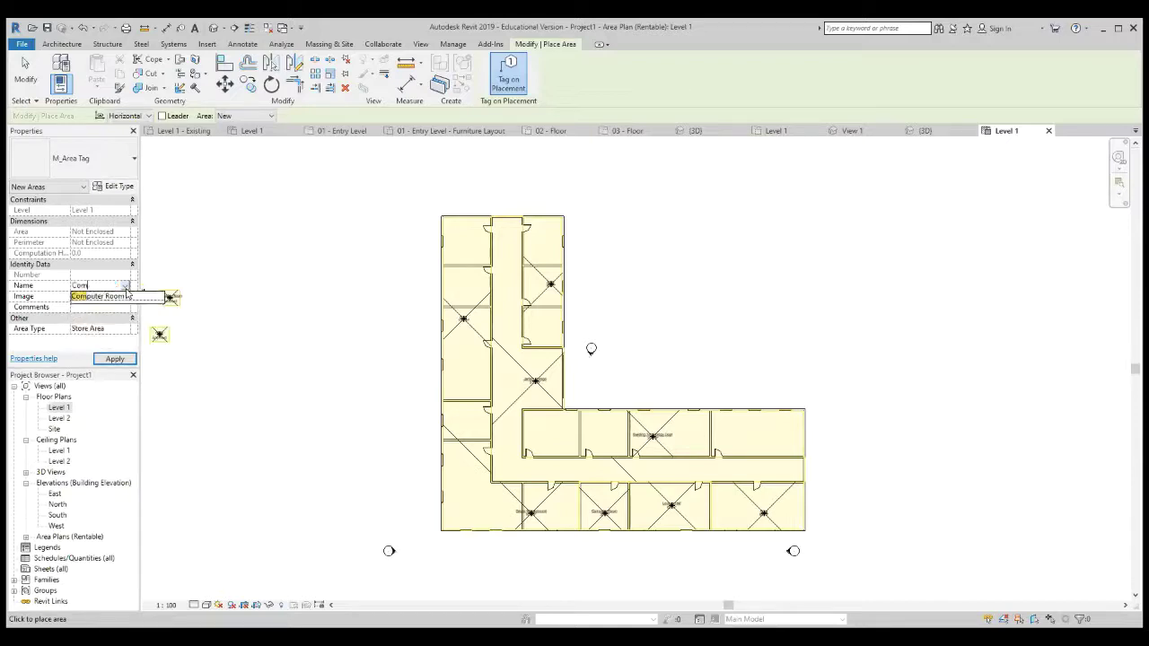
pyautogui.write('mon a')
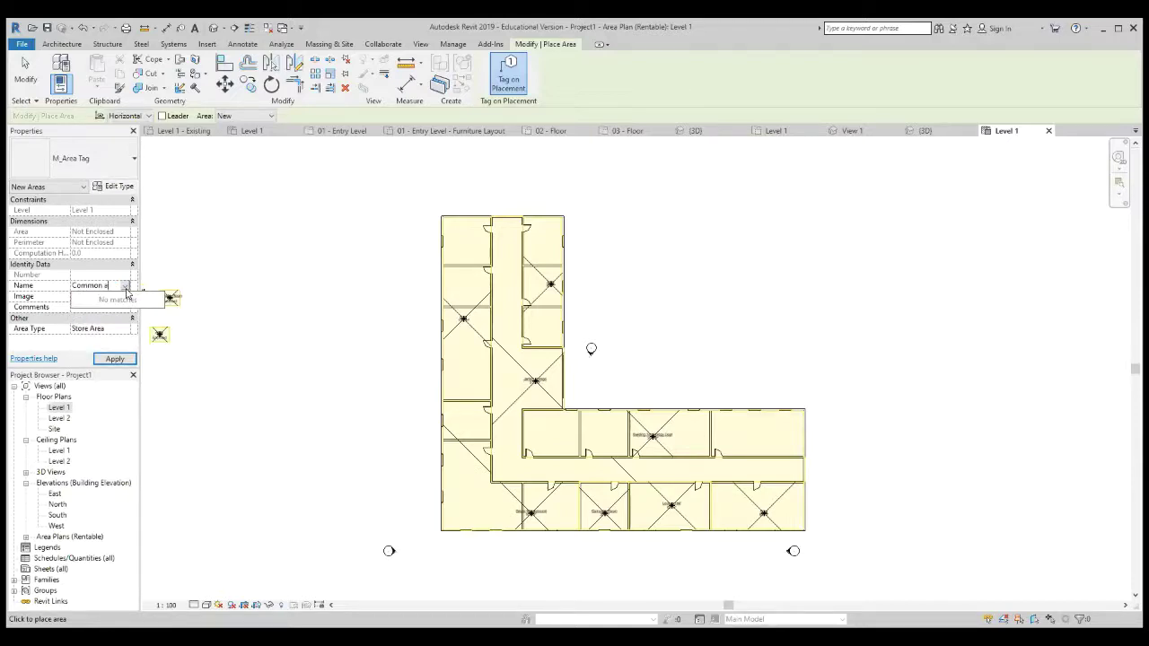
pyautogui.write('rea')
pyautogui.click(108, 332)
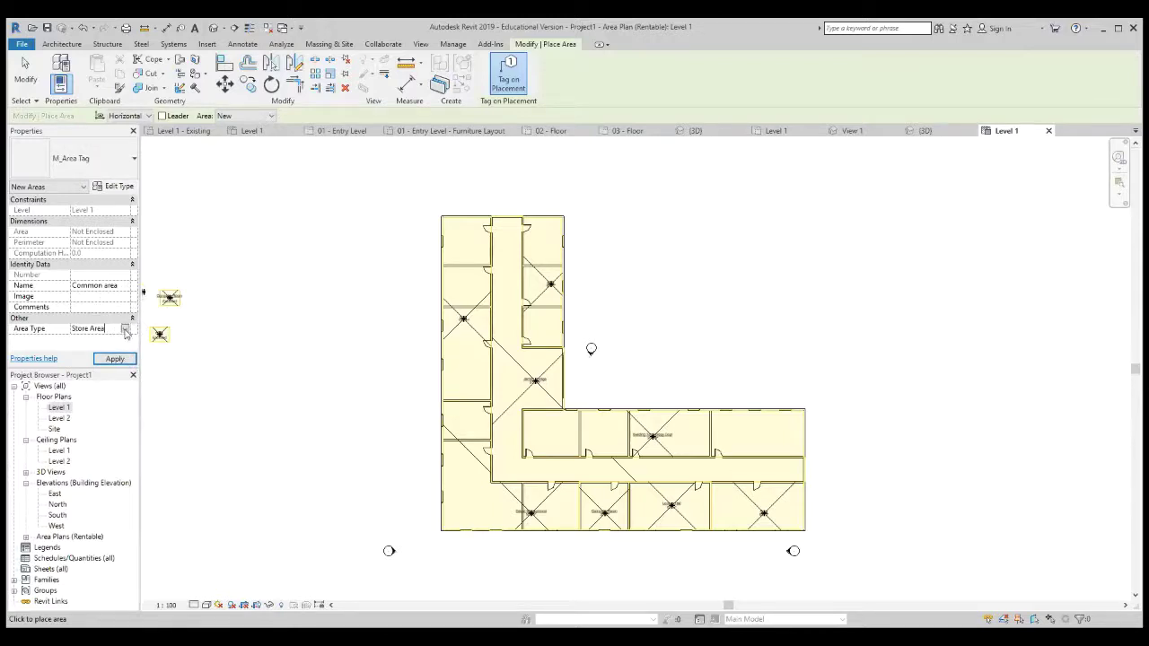
pyautogui.click(126, 332)
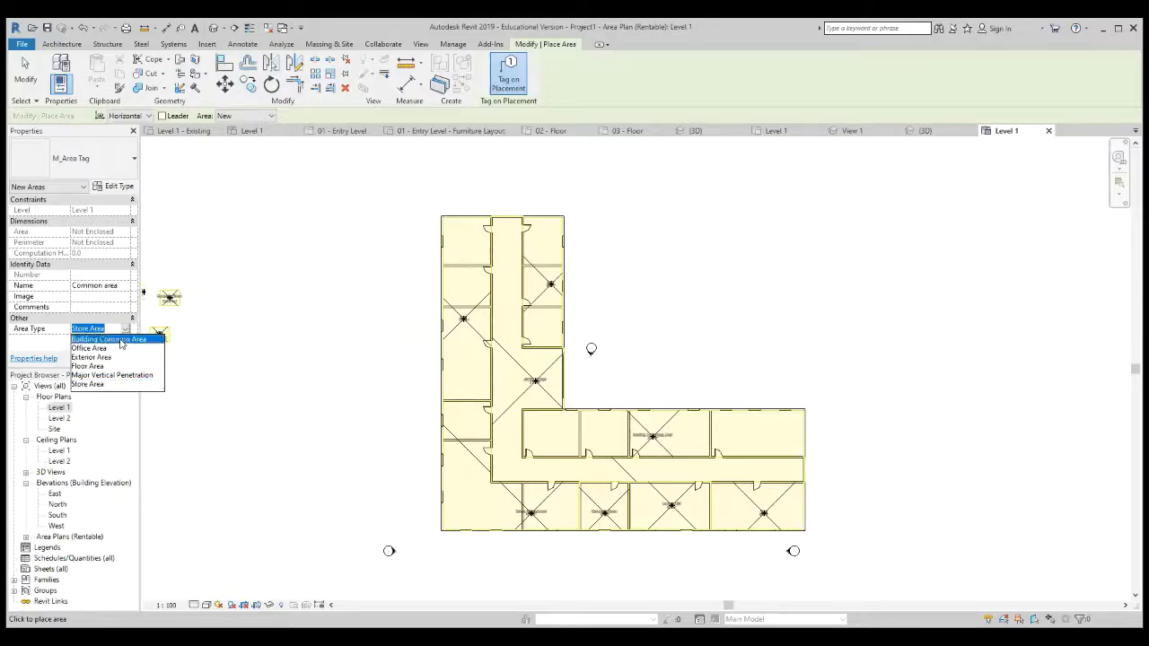
pyautogui.click(121, 340)
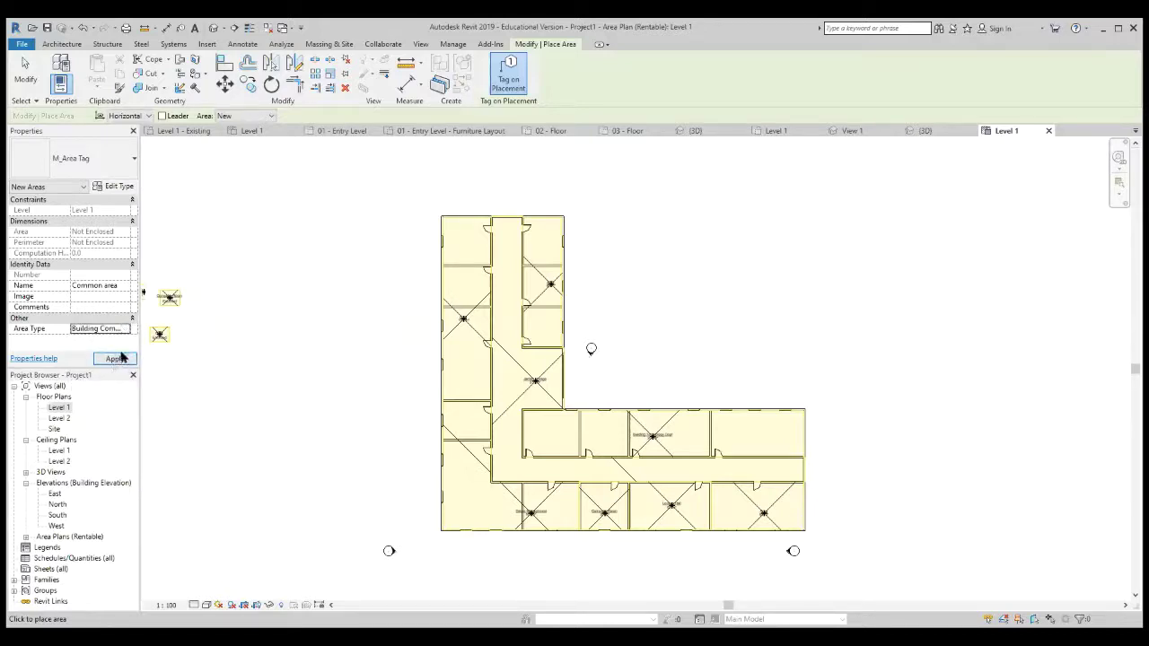
pyautogui.click(118, 358)
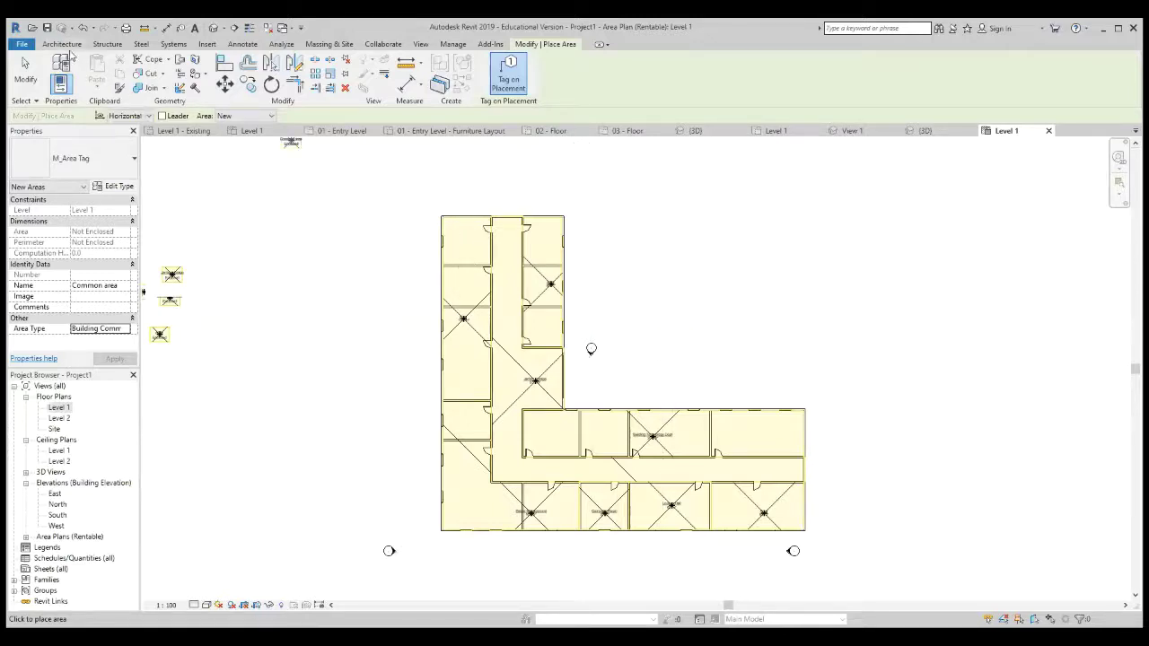
# Step: Try to place a color fill legend in the open space east of the upper wing, and leave the command
pyautogui.click(244, 46)
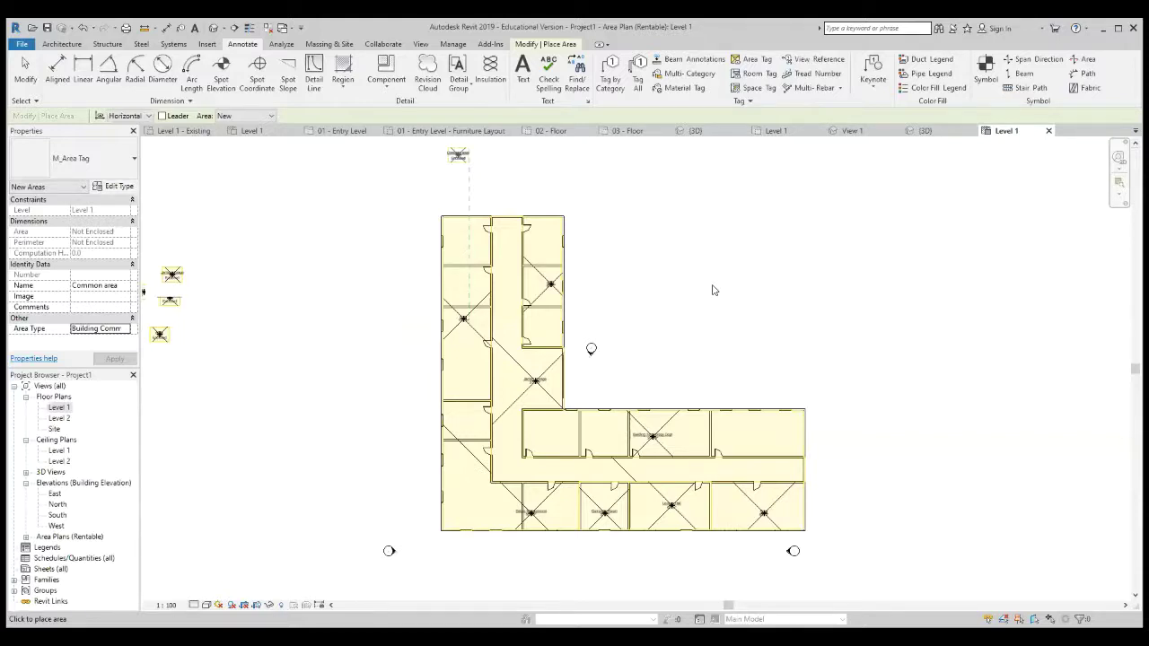
pyautogui.click(943, 90)
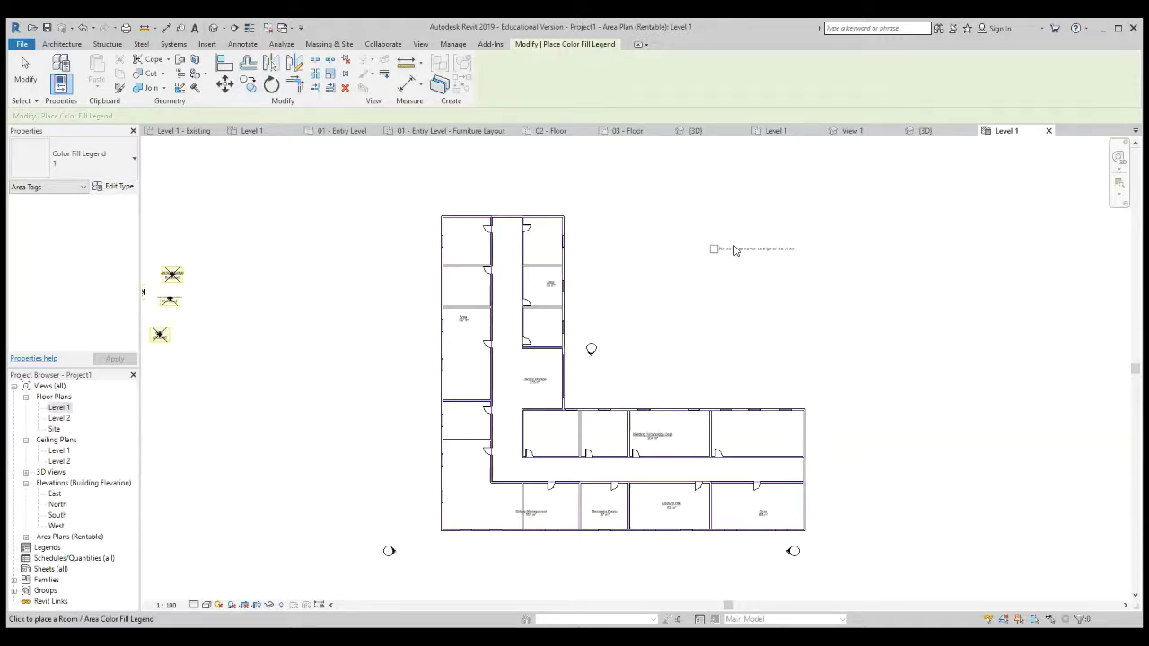
pyautogui.click(734, 250)
pyautogui.scroll(2, 616, 360)
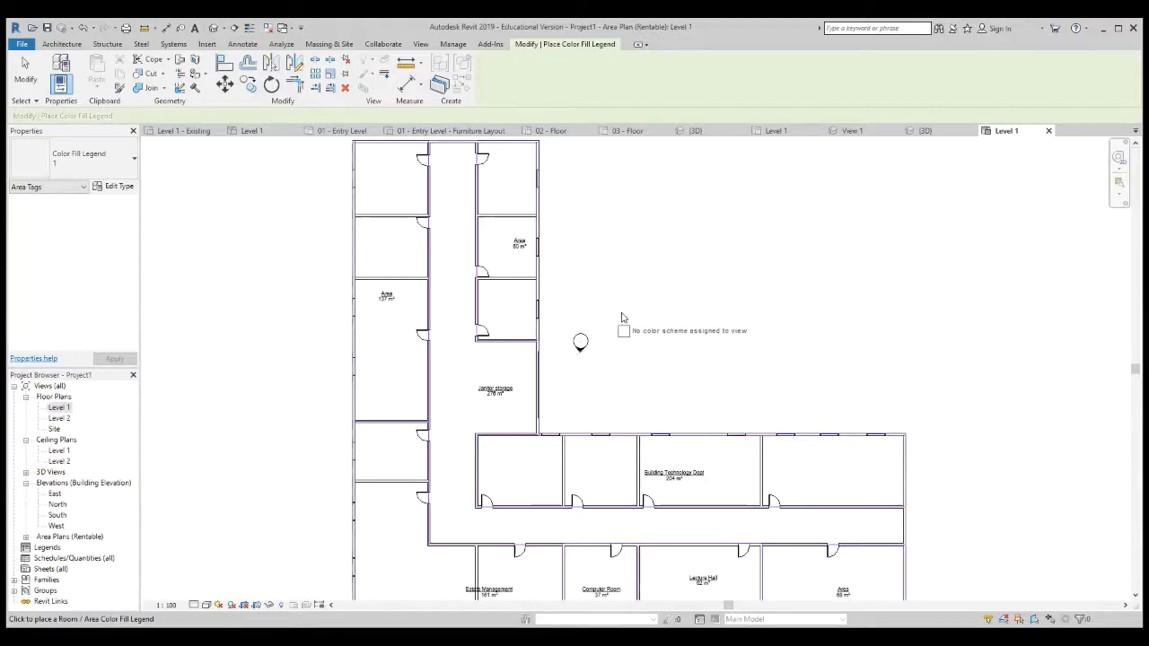
pyautogui.scroll(-1, 525, 220)
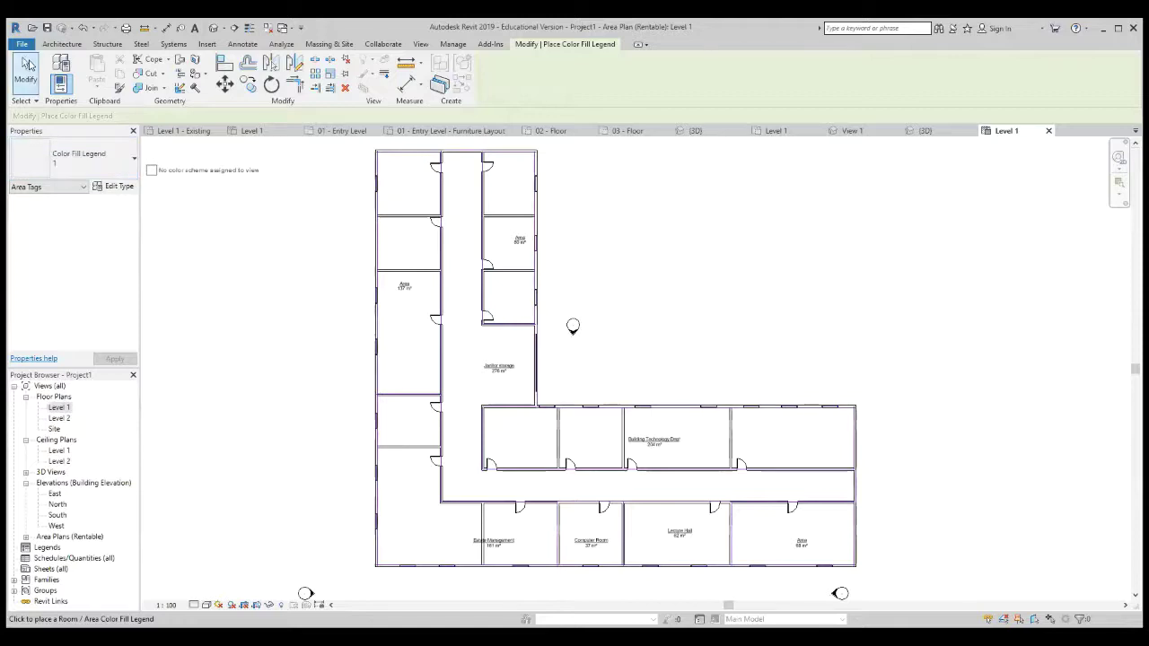
pyautogui.click(25, 72)
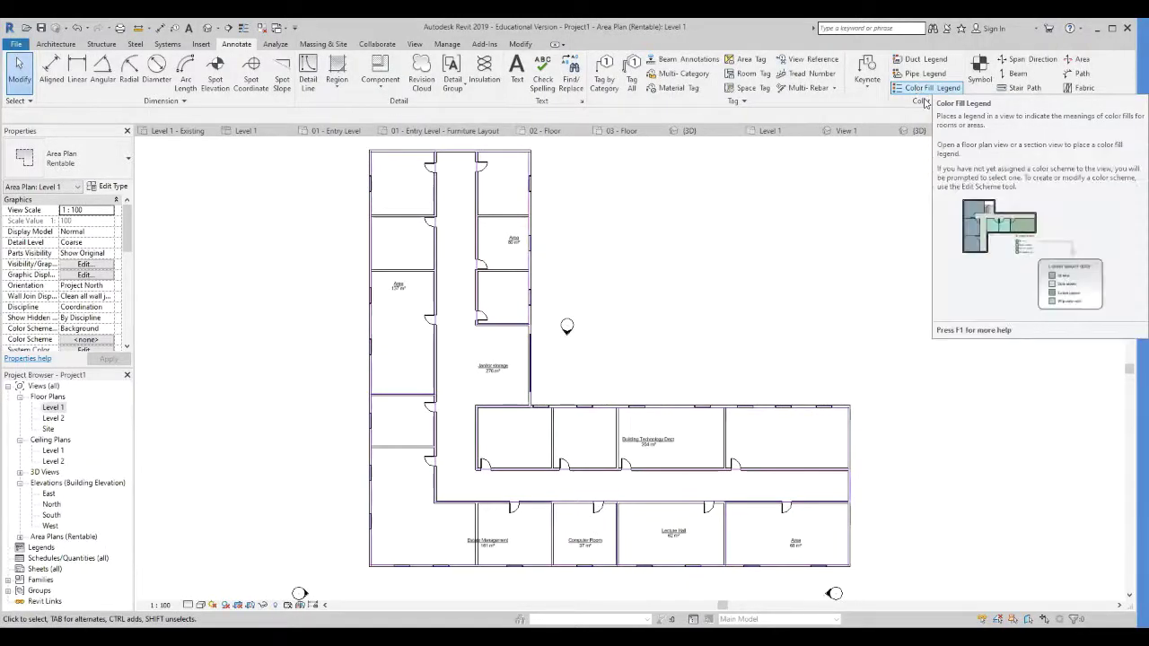
# Step: Place a color fill legend of type 2 in the open space west of the upper wing
pyautogui.click(925, 100)
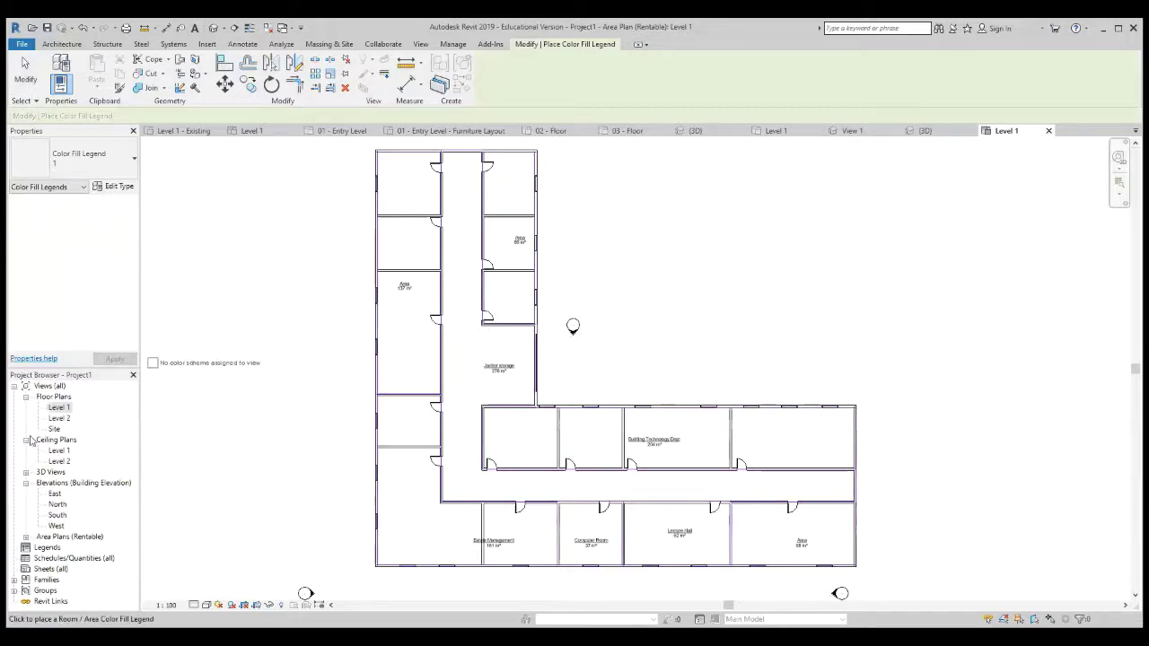
pyautogui.click(135, 161)
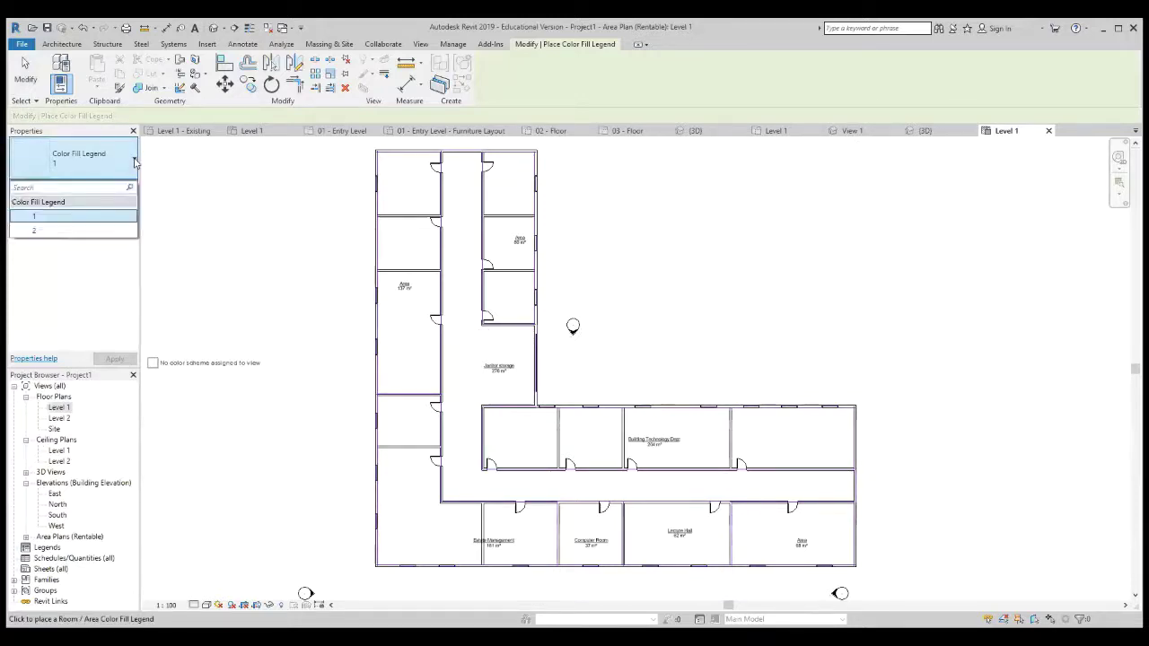
pyautogui.click(107, 232)
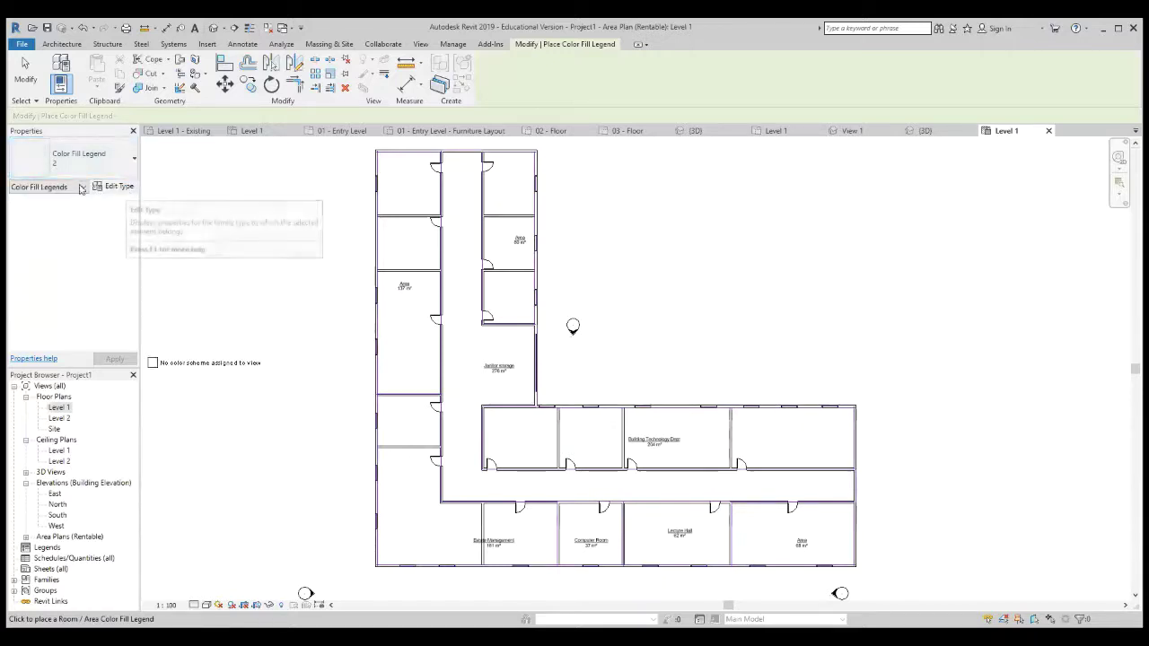
pyautogui.click(132, 160)
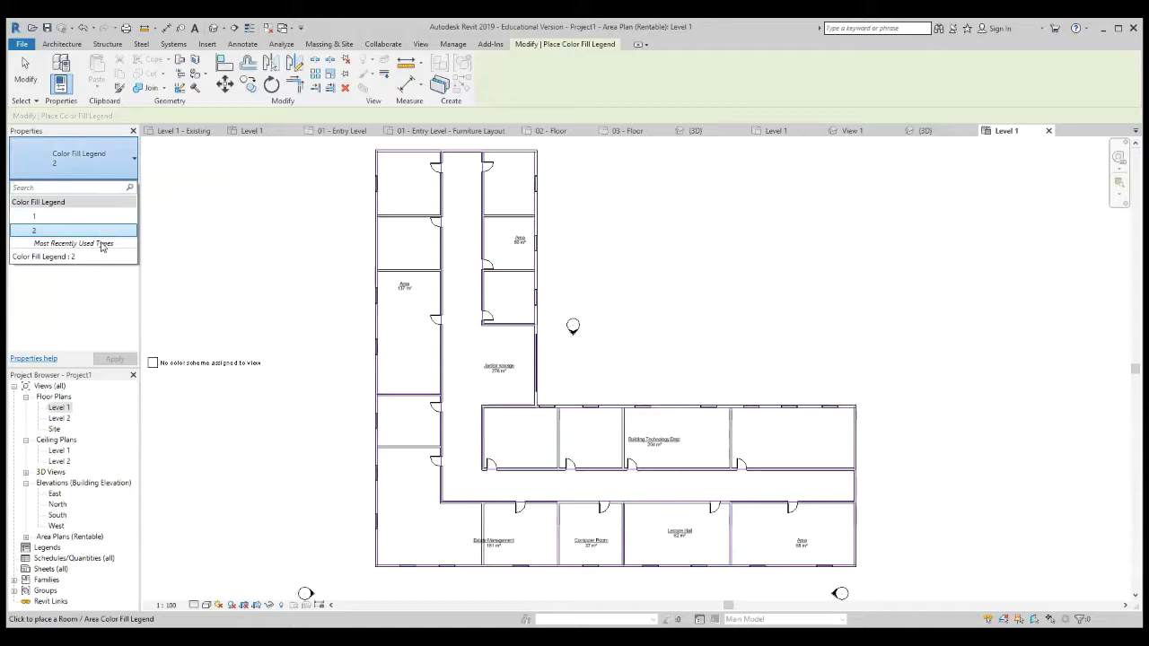
pyautogui.click(106, 231)
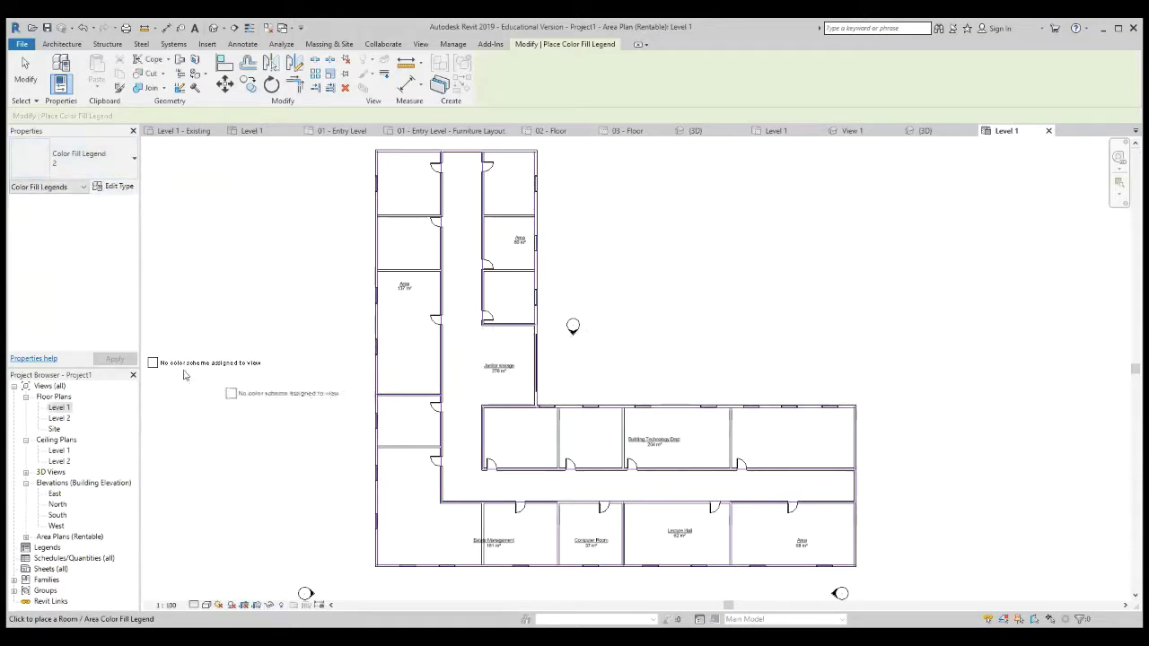
pyautogui.scroll(1, 162, 364)
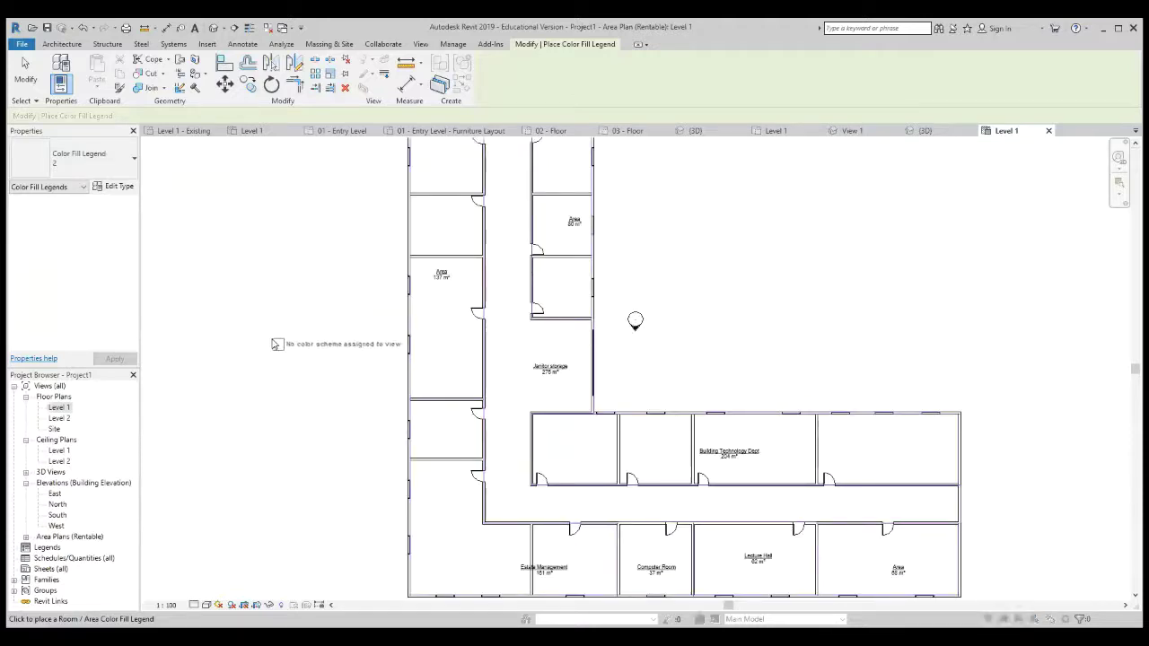
pyautogui.click(277, 345)
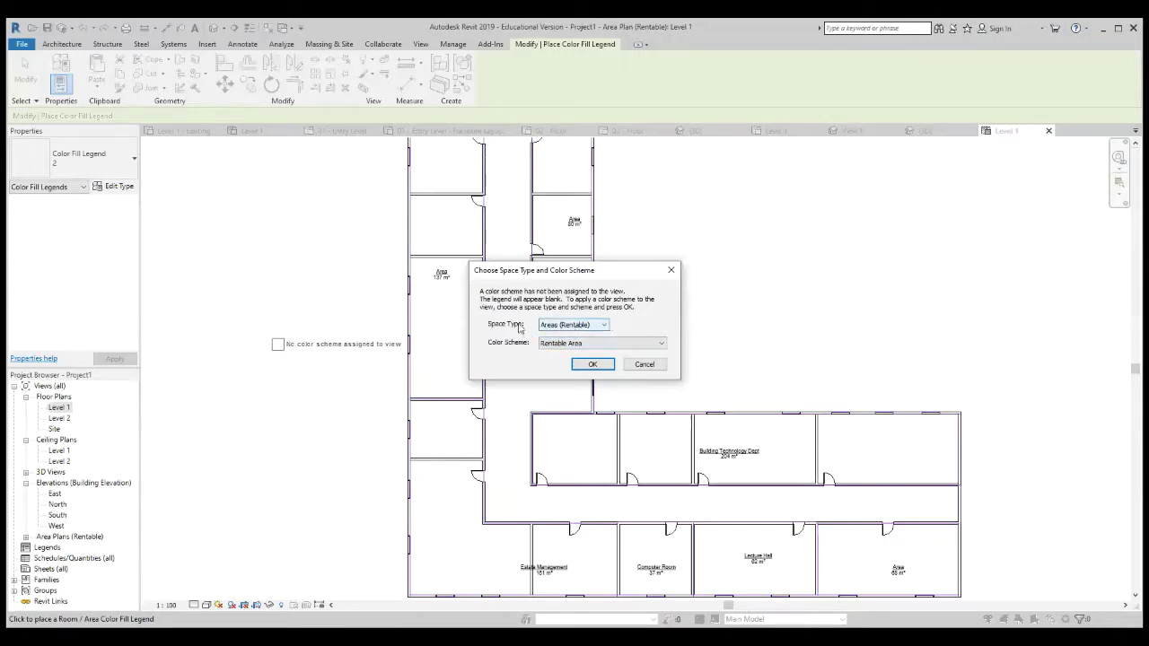
# Step: Assign the space type Areas (Rentable) and the Rentable Area color scheme to the view
pyautogui.click(607, 330)
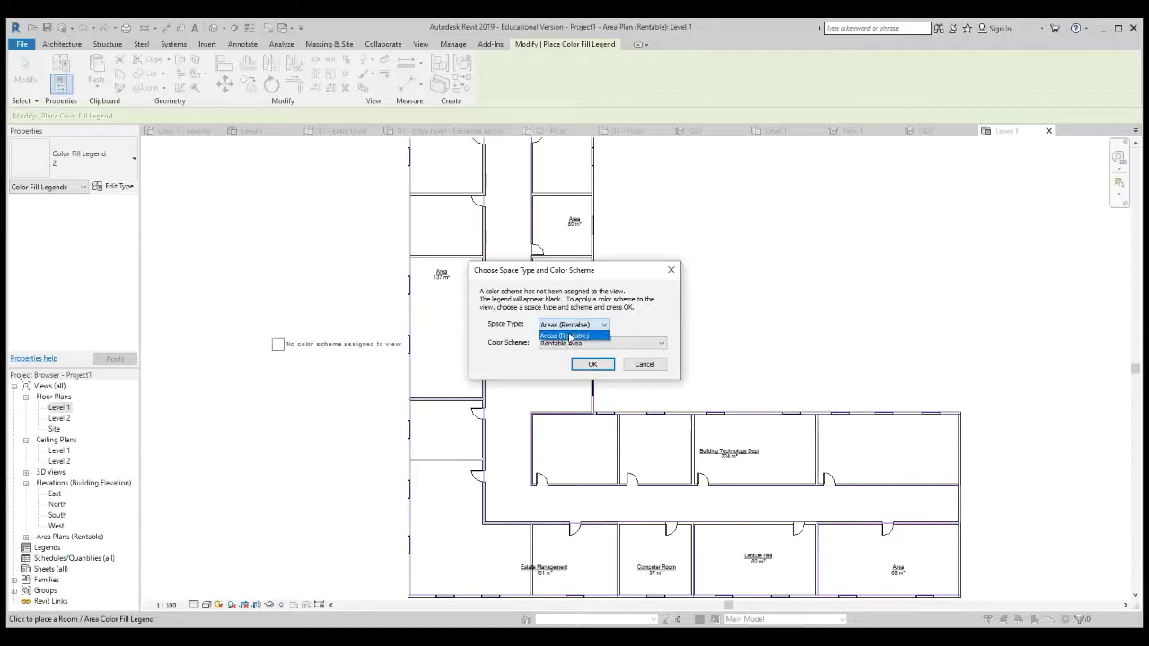
pyautogui.click(652, 322)
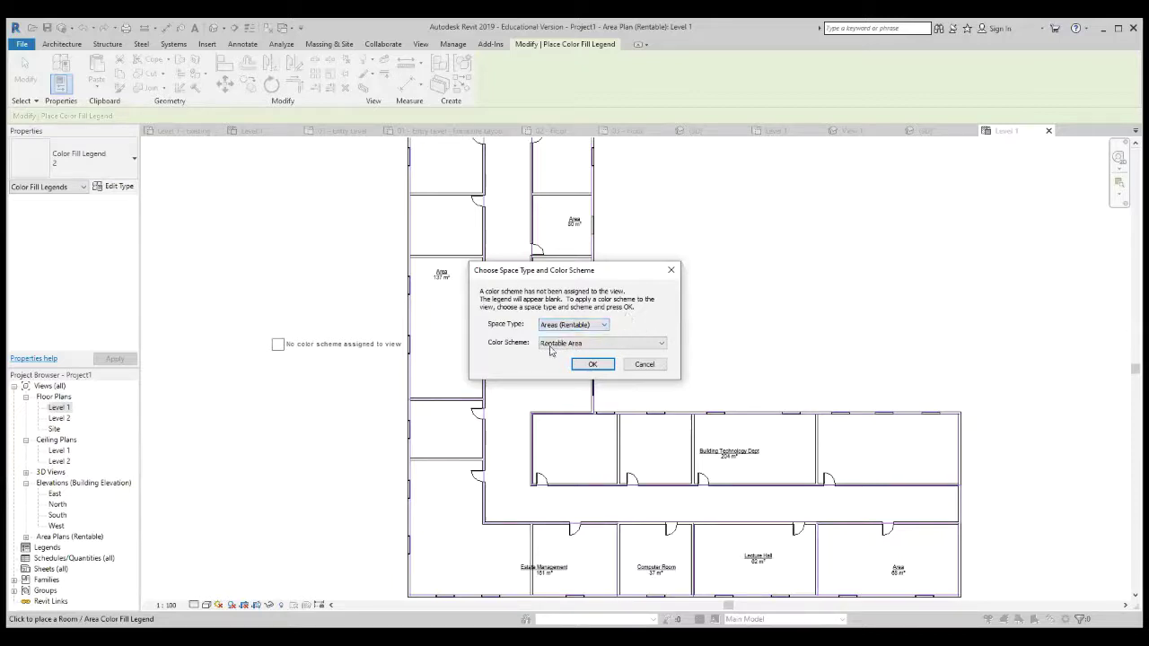
pyautogui.click(663, 344)
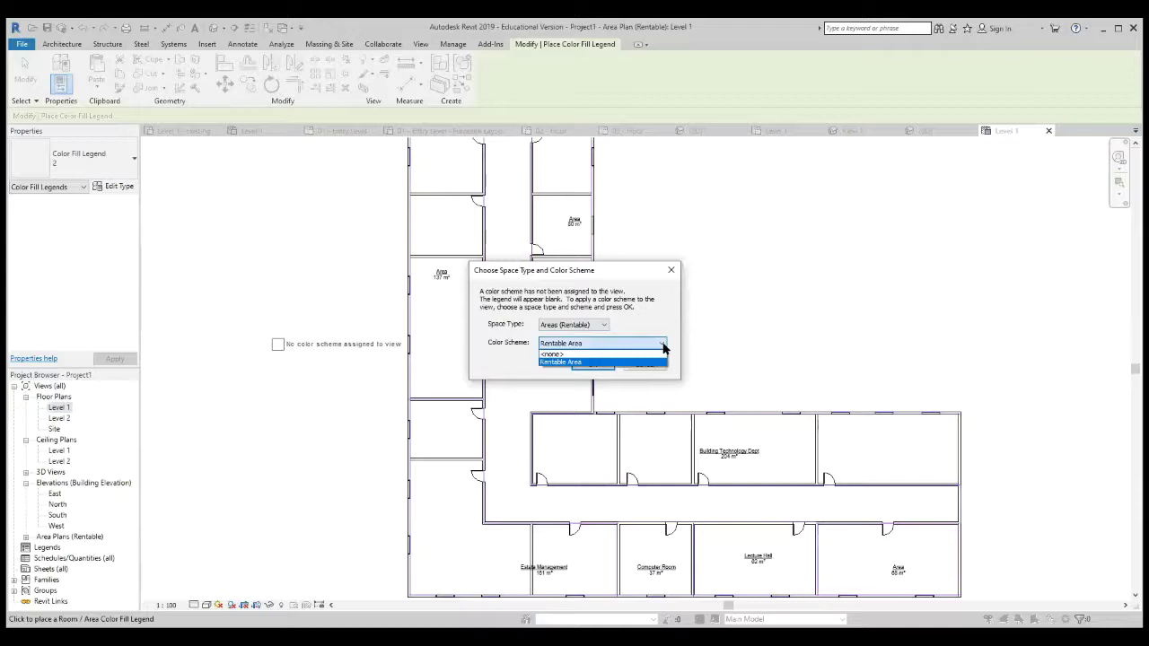
pyautogui.click(656, 322)
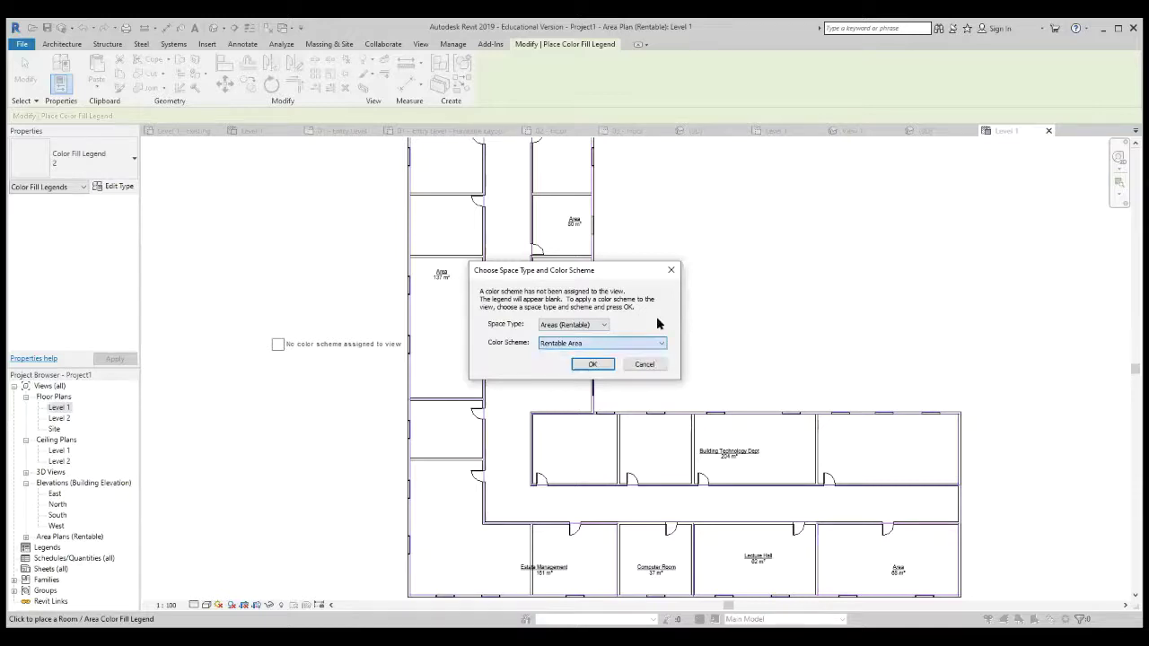
pyautogui.click(591, 366)
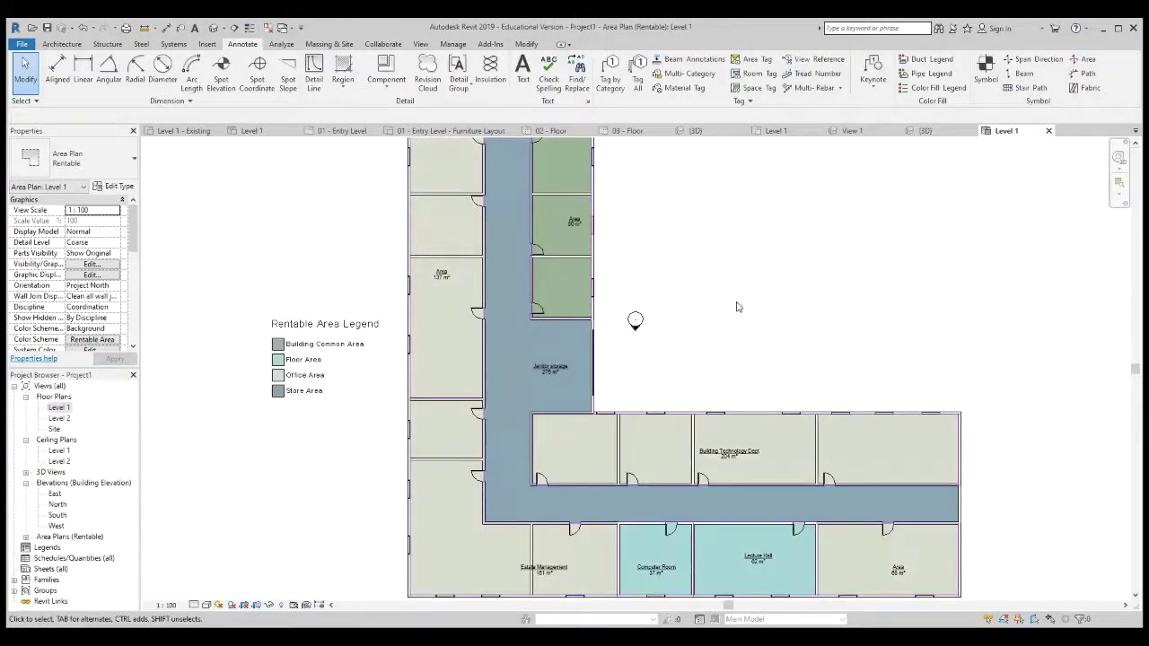
# Step: Examine the legend entries against the color fills of the tagged areas across both wings of the plan
pyautogui.scroll(-2, 736, 307)
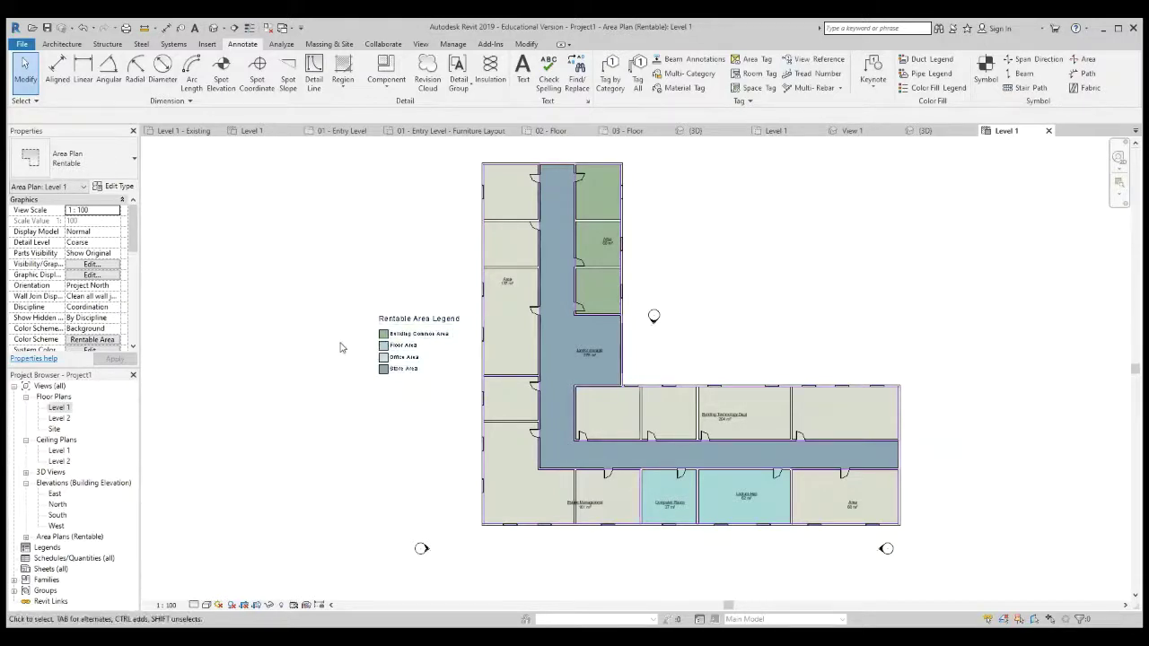
pyautogui.scroll(3, 397, 356)
pyautogui.scroll(3, 398, 355)
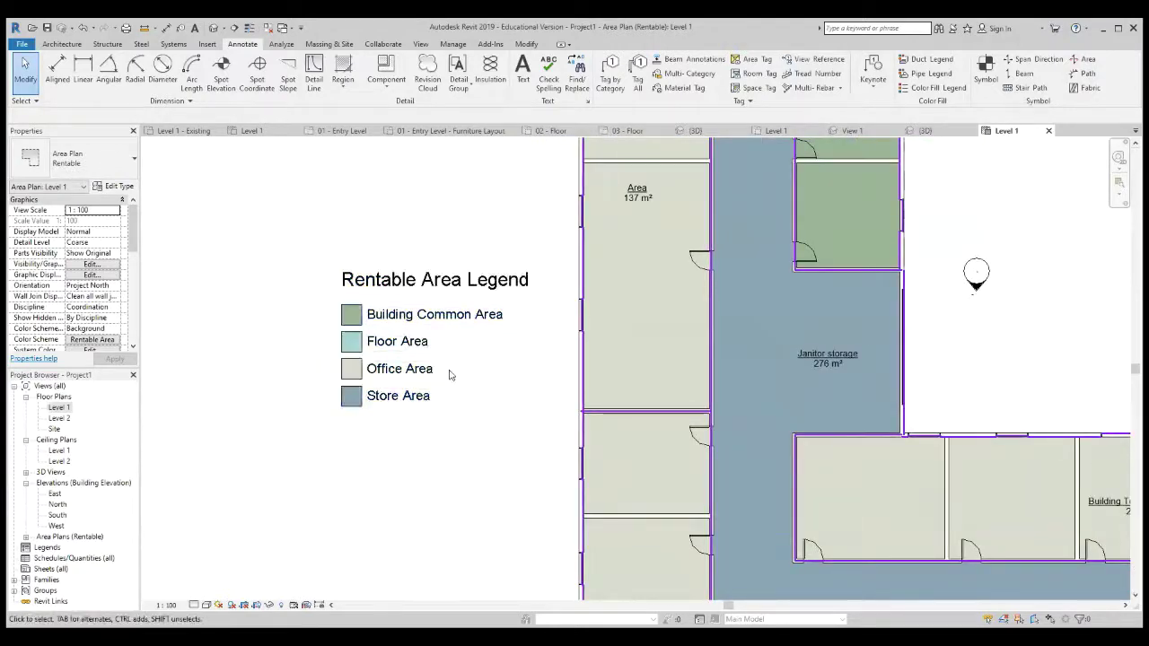
pyautogui.scroll(-3, 330, 354)
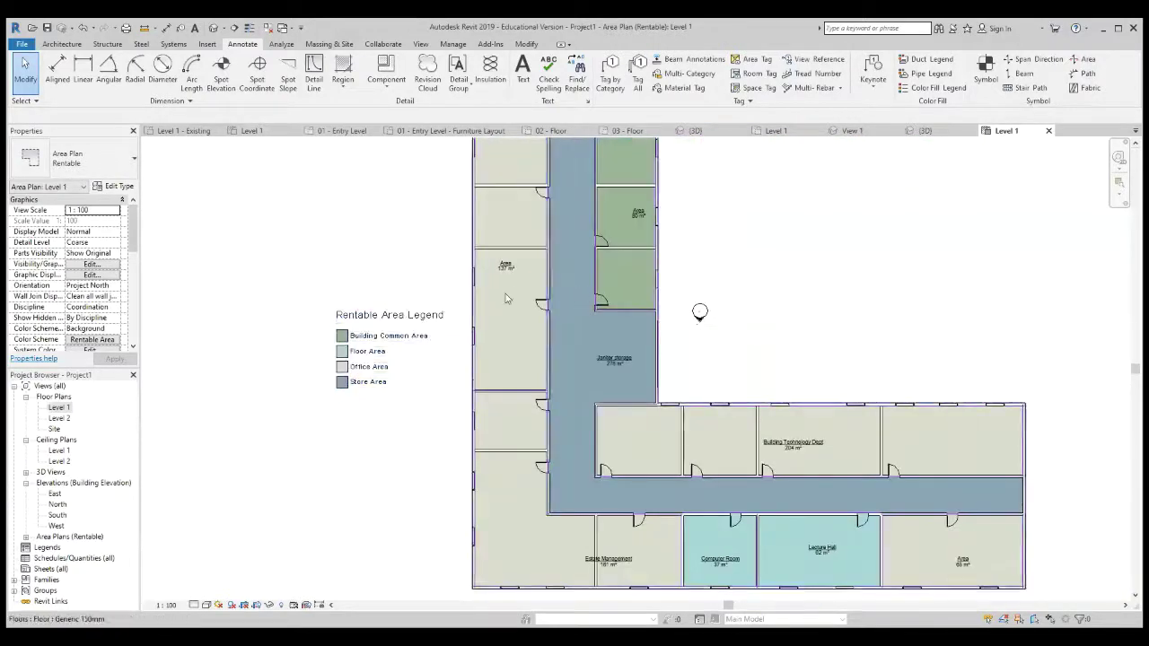
pyautogui.scroll(-2, 589, 296)
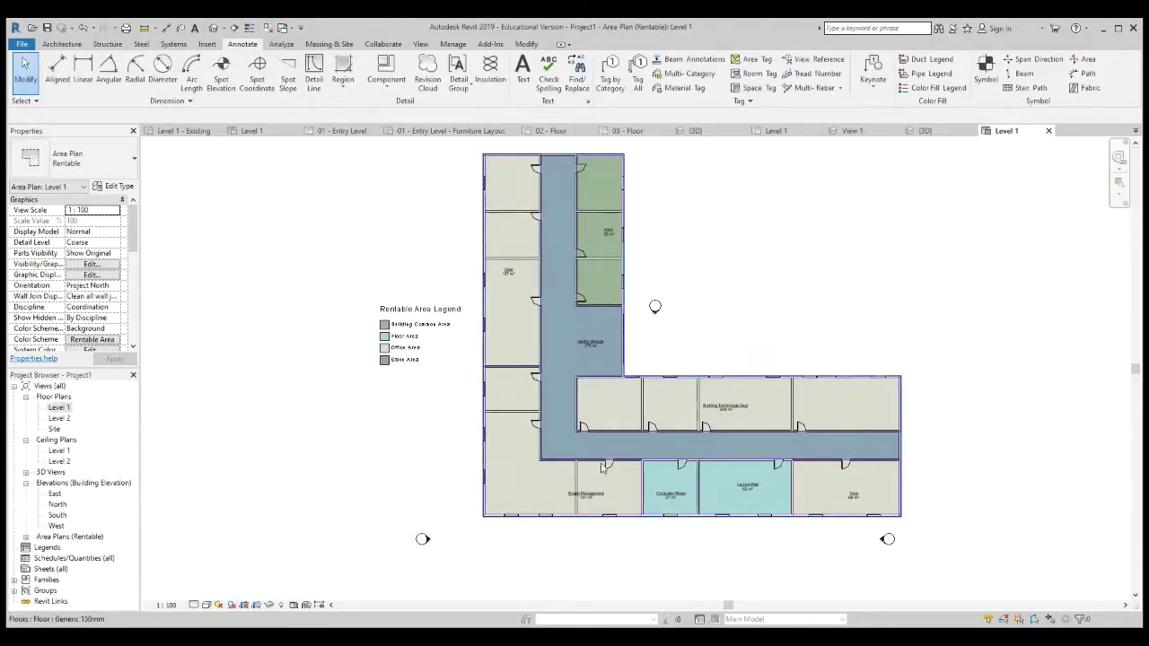
pyautogui.scroll(2, 455, 316)
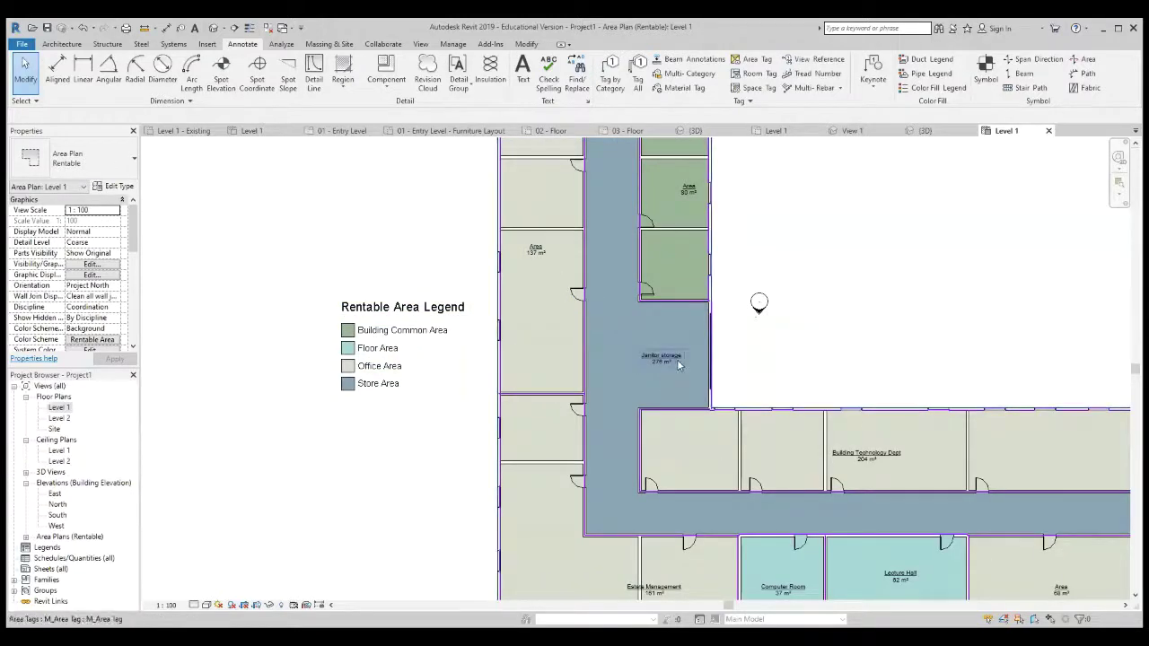
pyautogui.scroll(2, 694, 360)
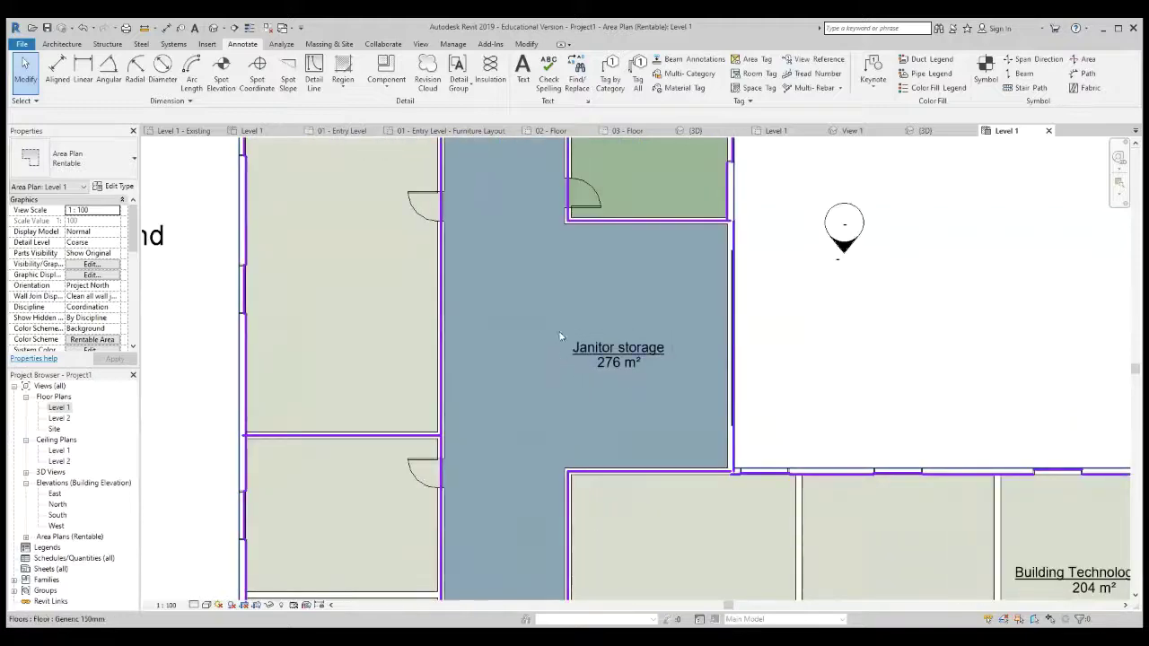
pyautogui.scroll(-4, 619, 368)
pyautogui.scroll(1, 781, 440)
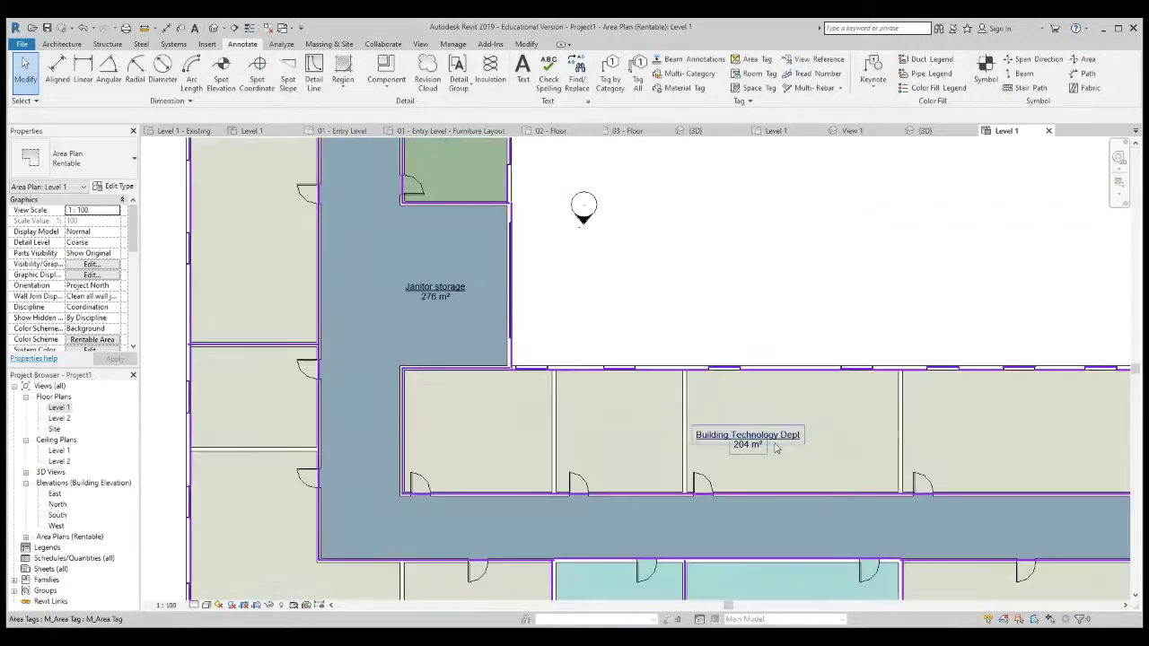
pyautogui.scroll(-2, 763, 453)
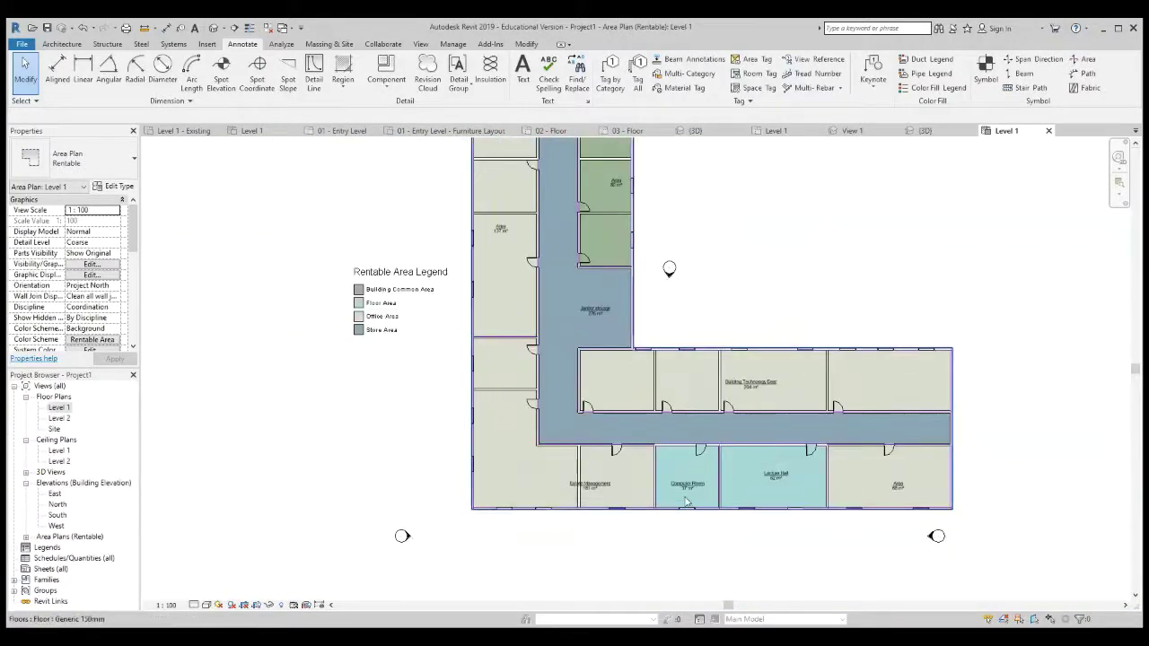
pyautogui.scroll(1, 920, 506)
pyautogui.scroll(2, 920, 505)
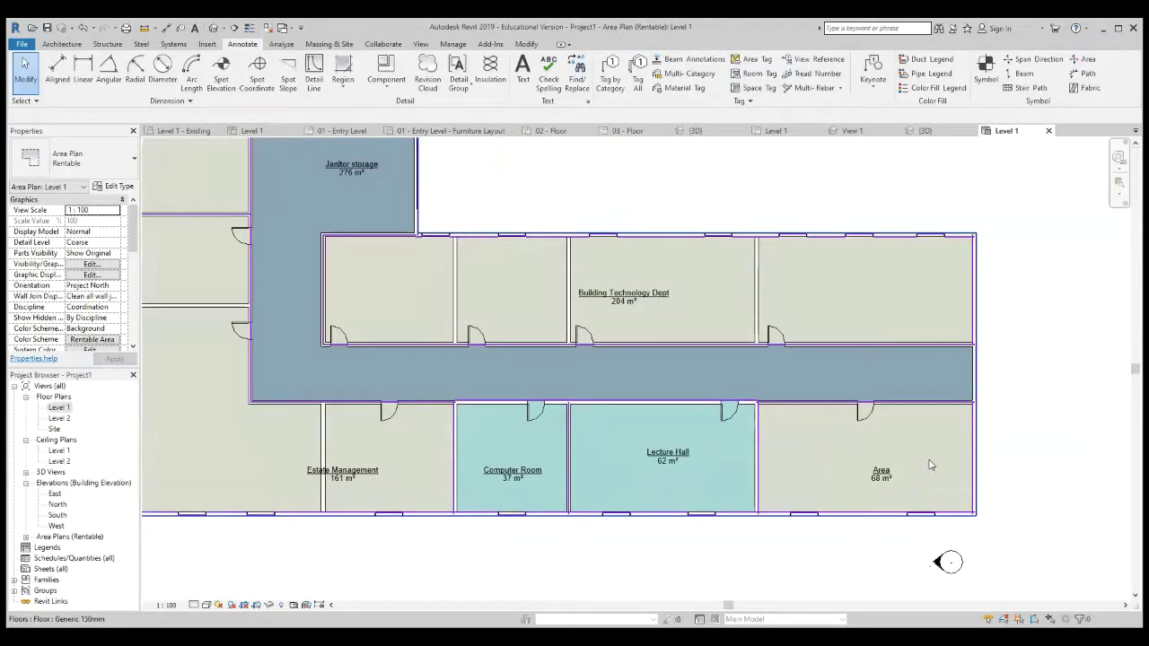
pyautogui.scroll(-2, 931, 465)
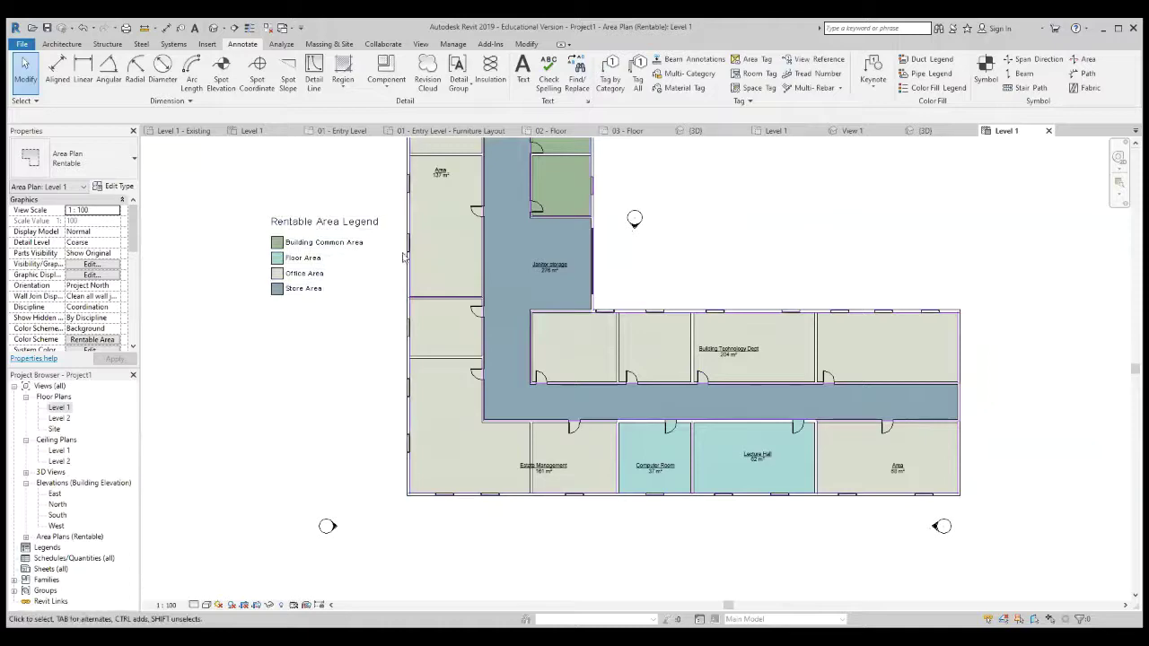
pyautogui.scroll(2, 490, 350)
pyautogui.scroll(-2, 498, 323)
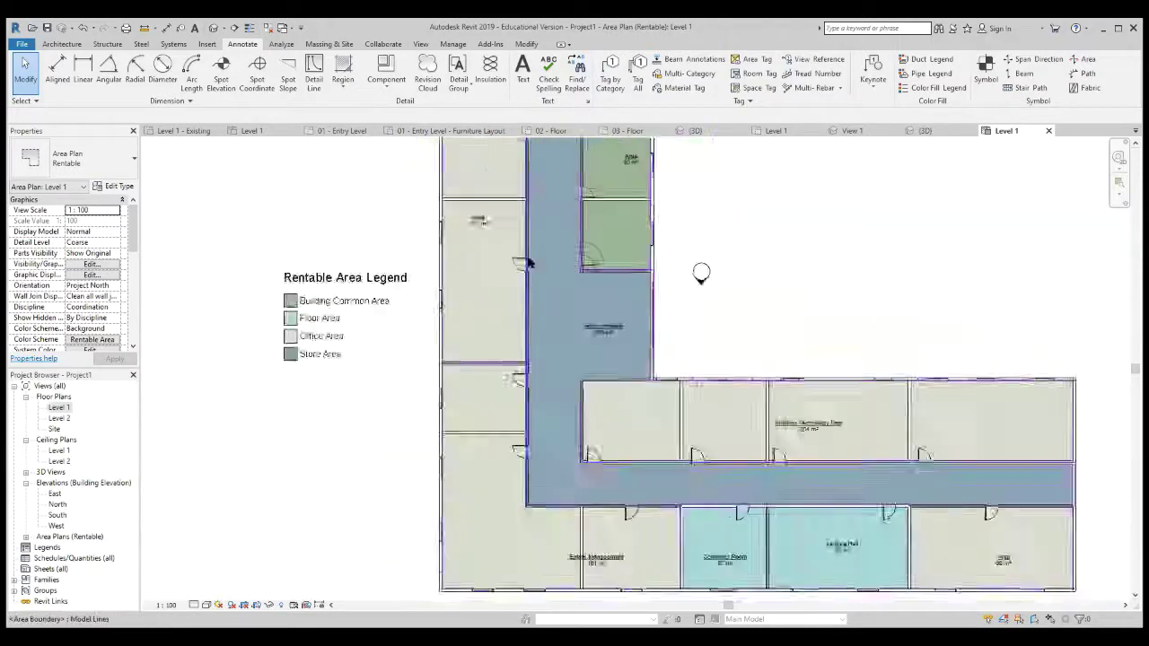
pyautogui.scroll(-2, 628, 283)
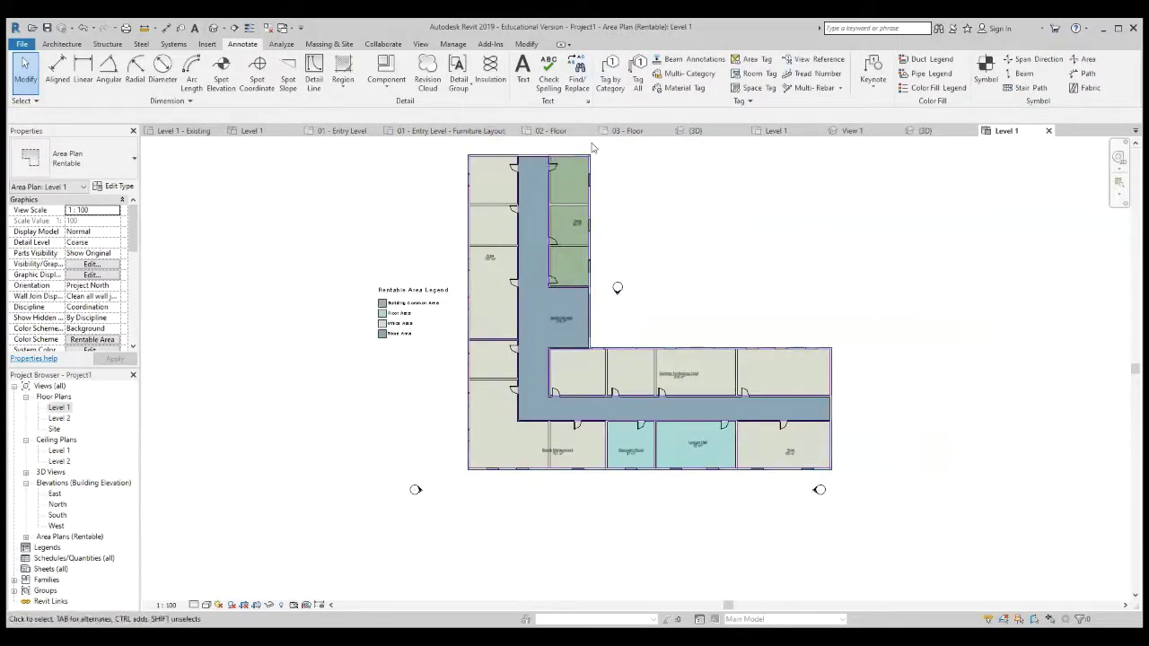
pyautogui.scroll(1, 594, 150)
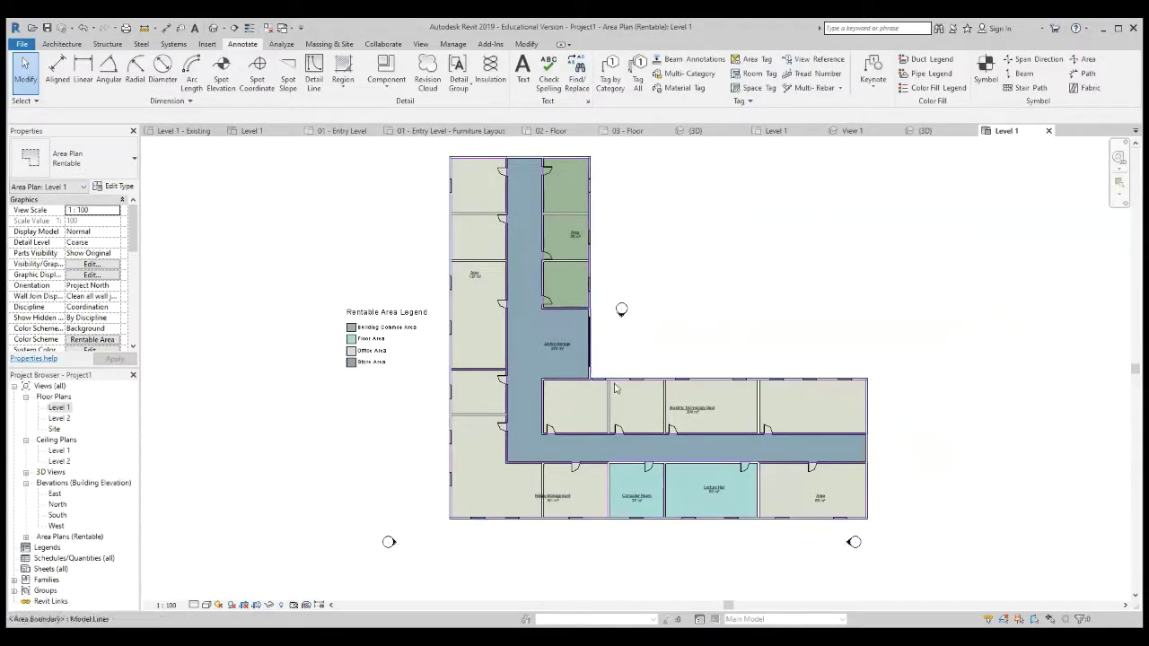
# Step: Move the Rentable Area Legend farther west of the building and lengthen its frame below the last entry
pyautogui.click(378, 335)
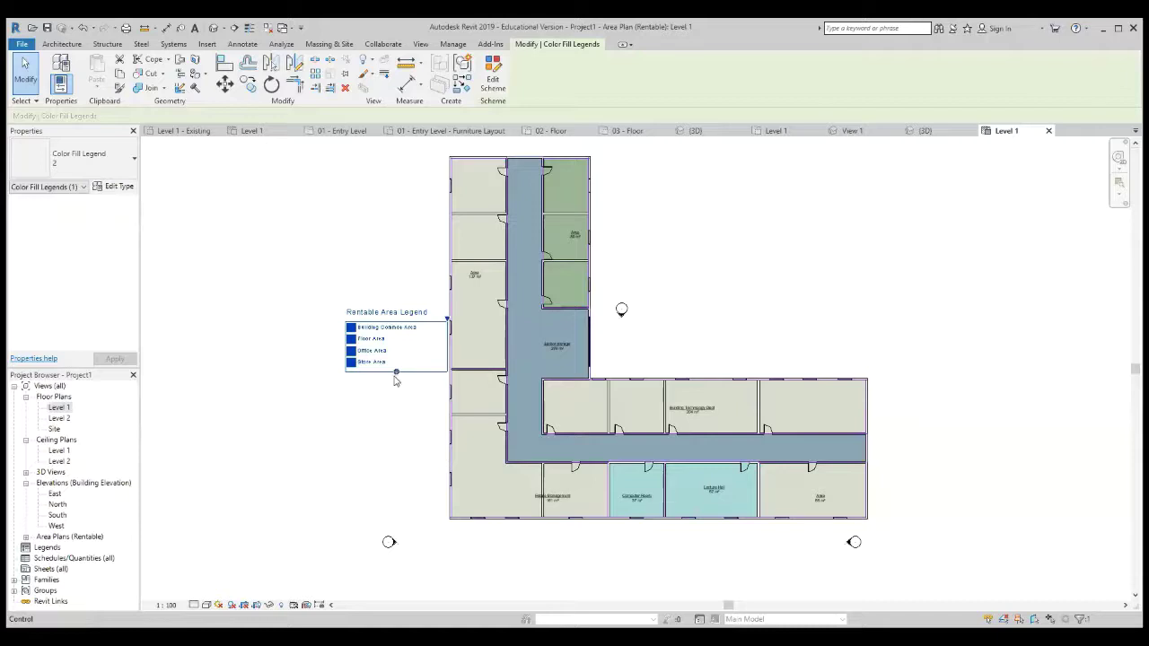
pyautogui.moveTo(395, 374); pyautogui.dragTo(298, 381)
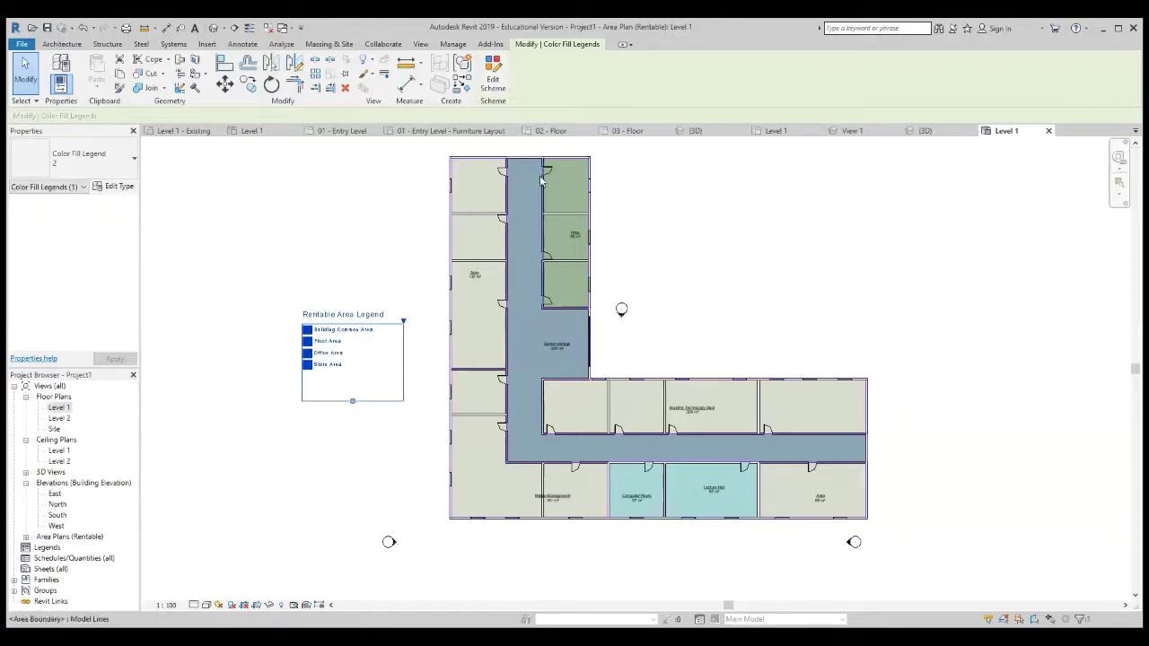
# Step: Edit the legend's color scheme and set the Building Common Area color to yellow, about RGB 228-222-107
pyautogui.click(500, 84)
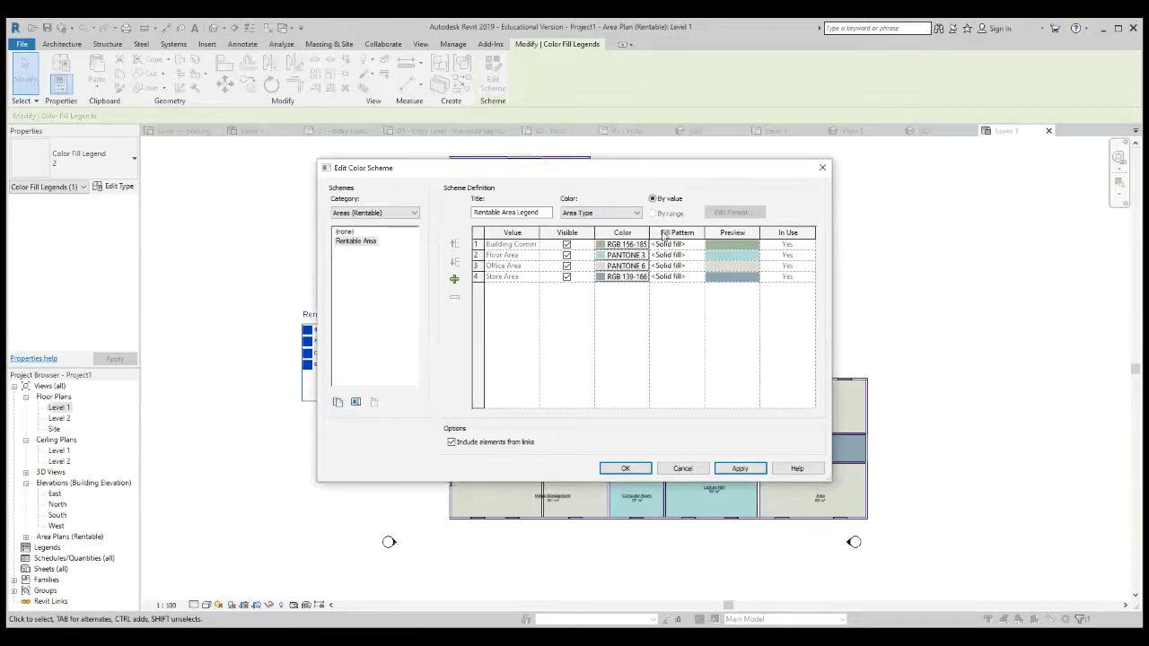
pyautogui.click(619, 246)
pyautogui.click(619, 246)
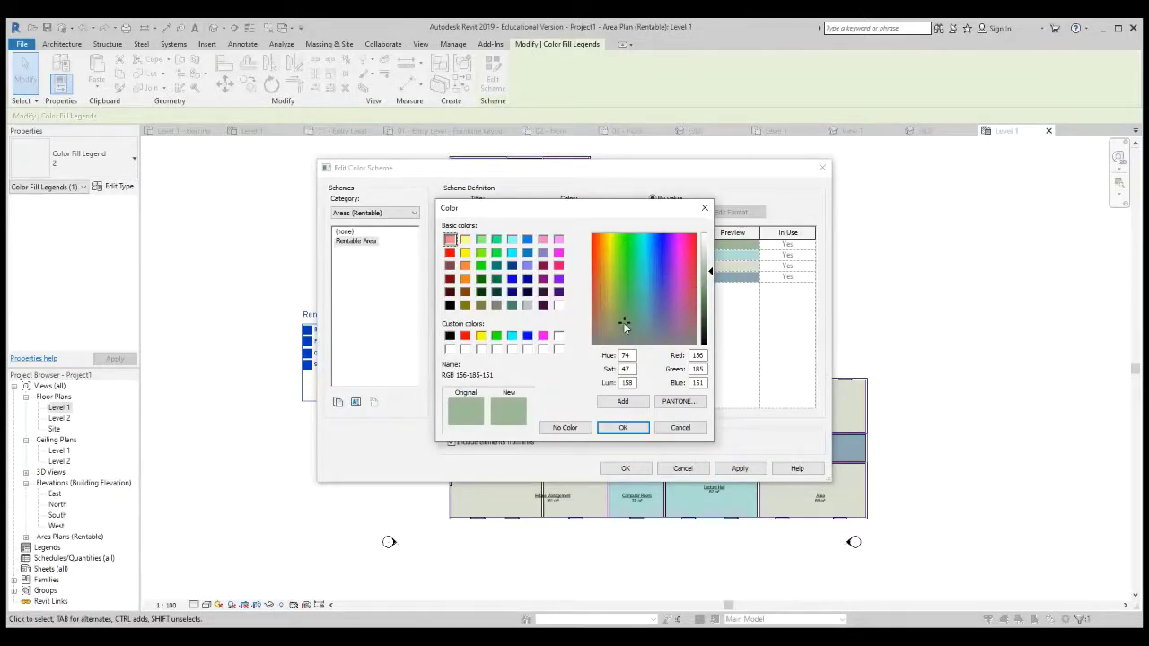
pyautogui.moveTo(619, 314); pyautogui.dragTo(611, 273)
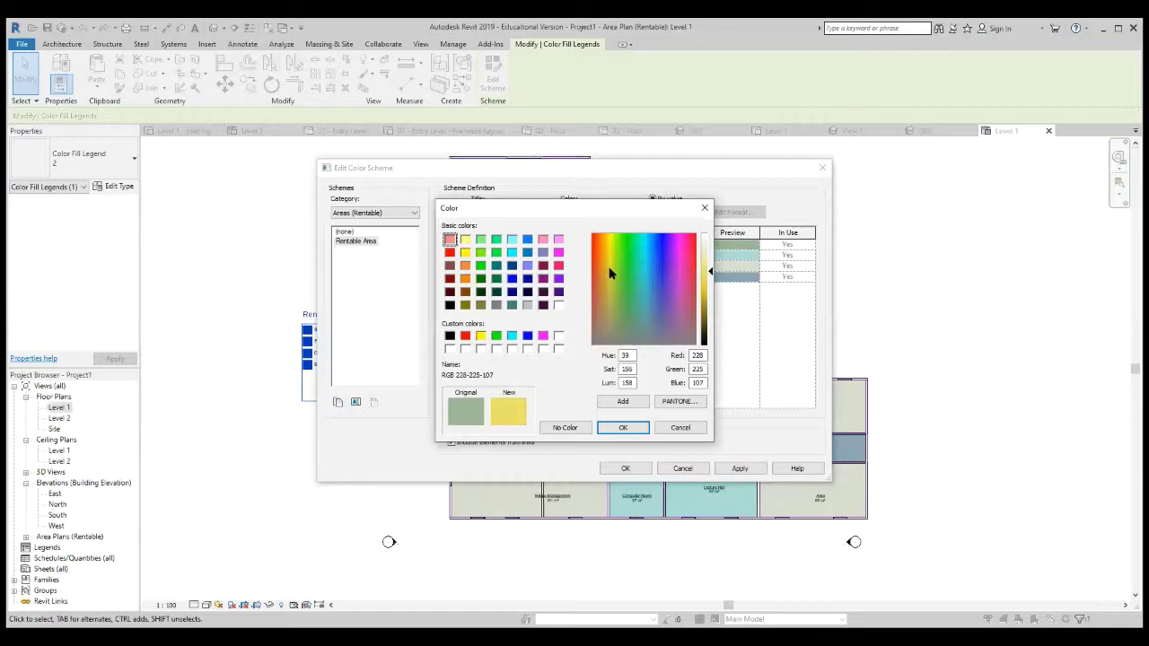
pyautogui.click(639, 428)
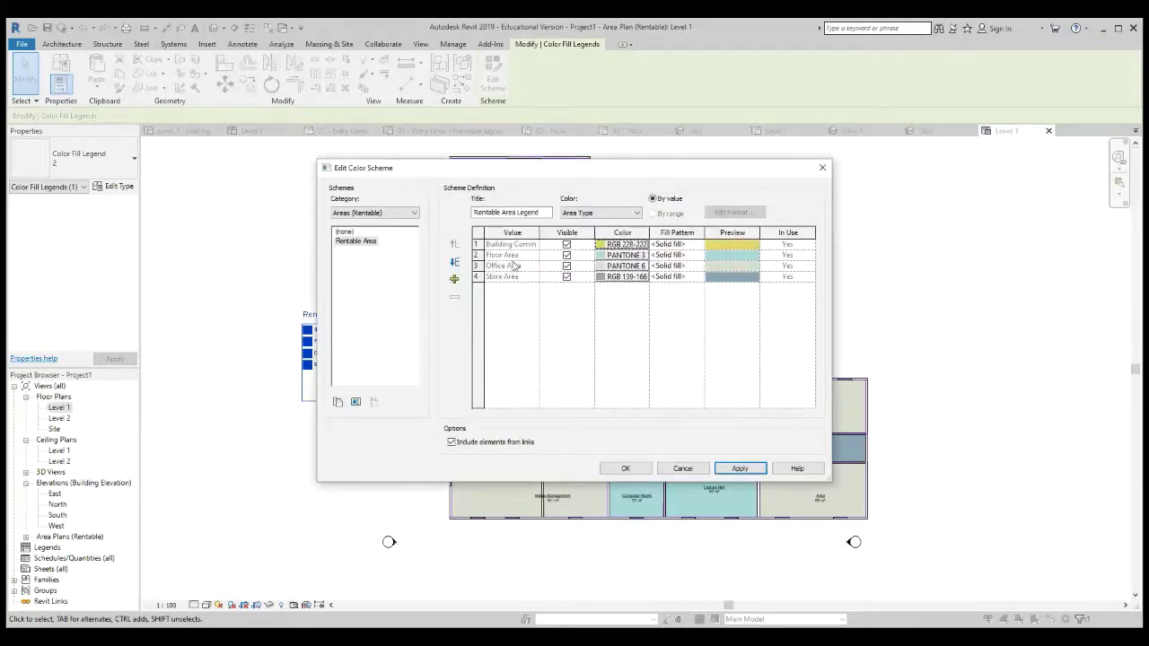
# Step: Set the Office Area color to a light salmon pink, about RGB 252-185-175
pyautogui.click(617, 271)
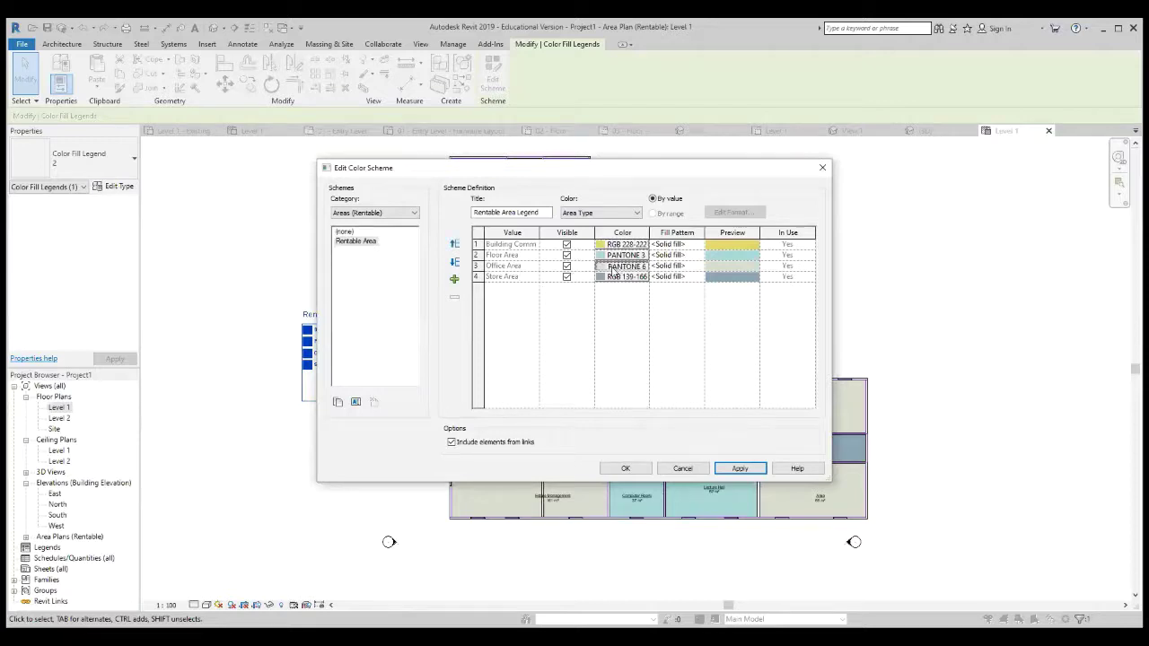
pyautogui.click(613, 271)
pyautogui.moveTo(615, 326); pyautogui.dragTo(596, 244)
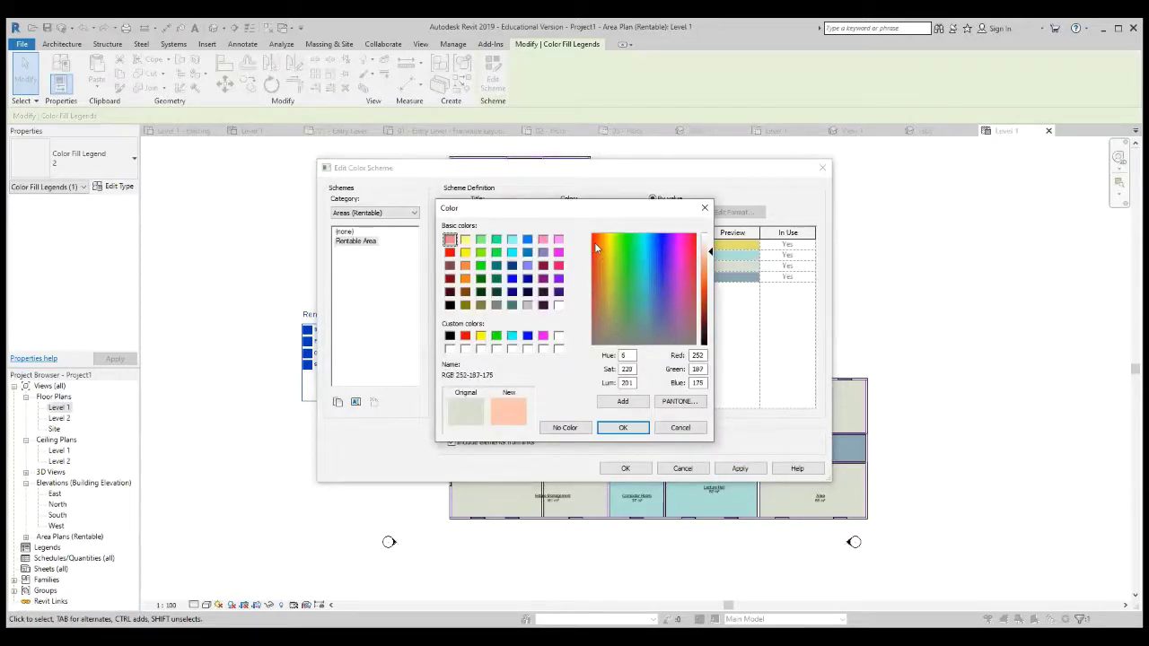
pyautogui.click(623, 427)
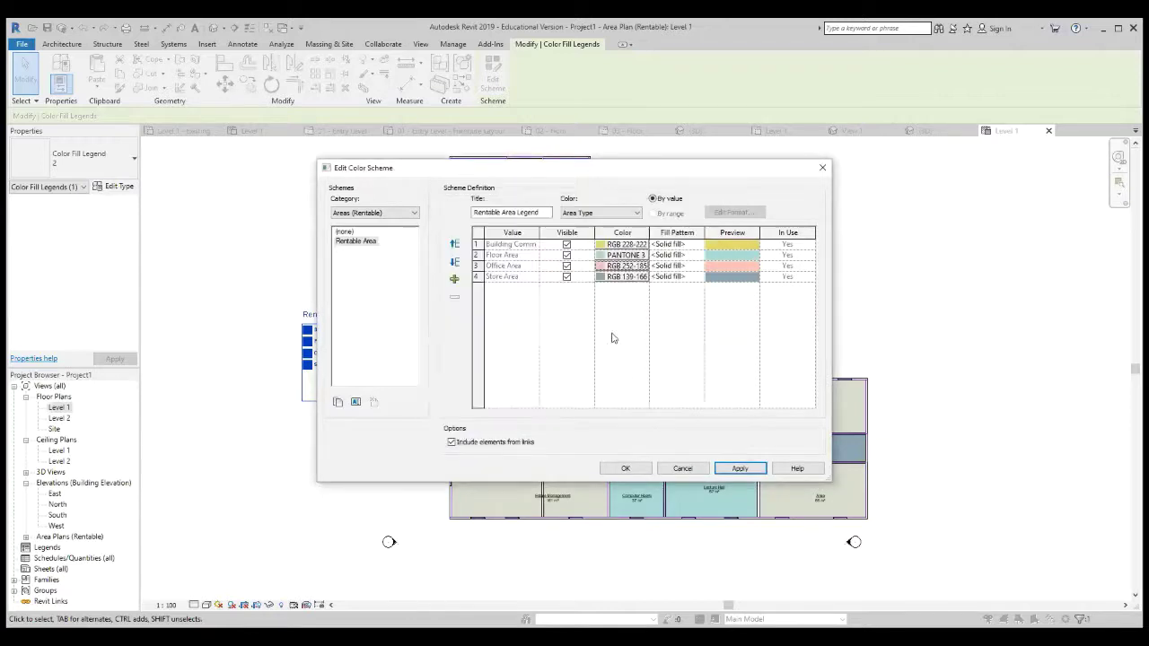
# Step: Set the Floor Area color to light orange, about RGB 252-168-140, and check the Office Area color
pyautogui.click(630, 256)
pyautogui.click(625, 257)
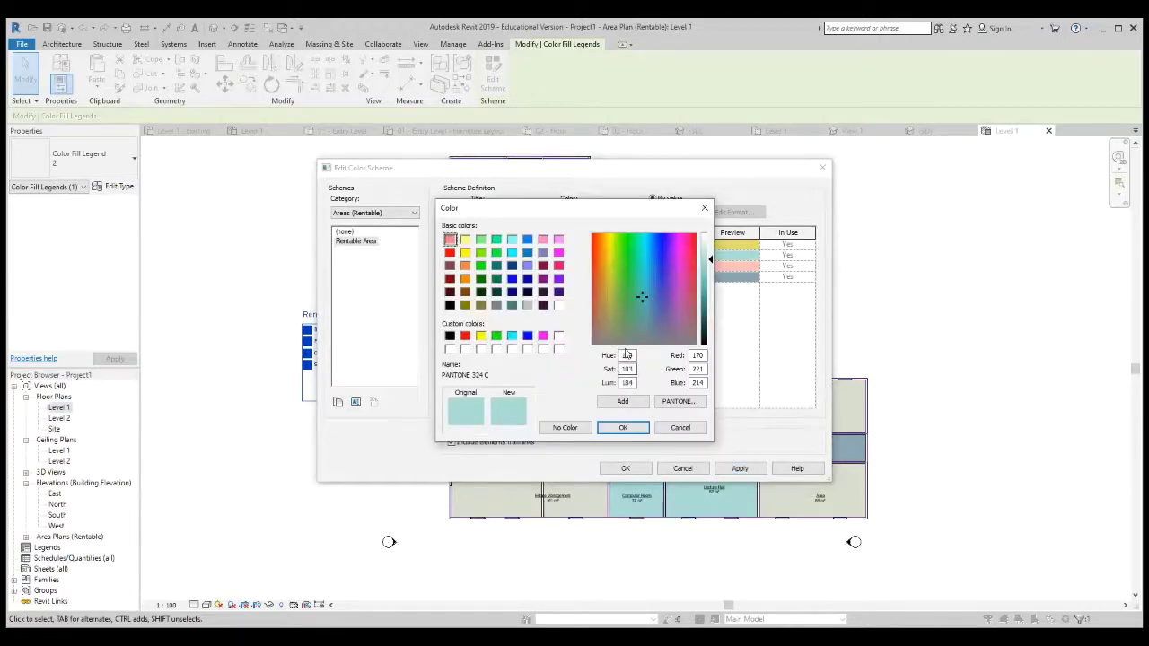
pyautogui.moveTo(642, 291); pyautogui.dragTo(596, 240)
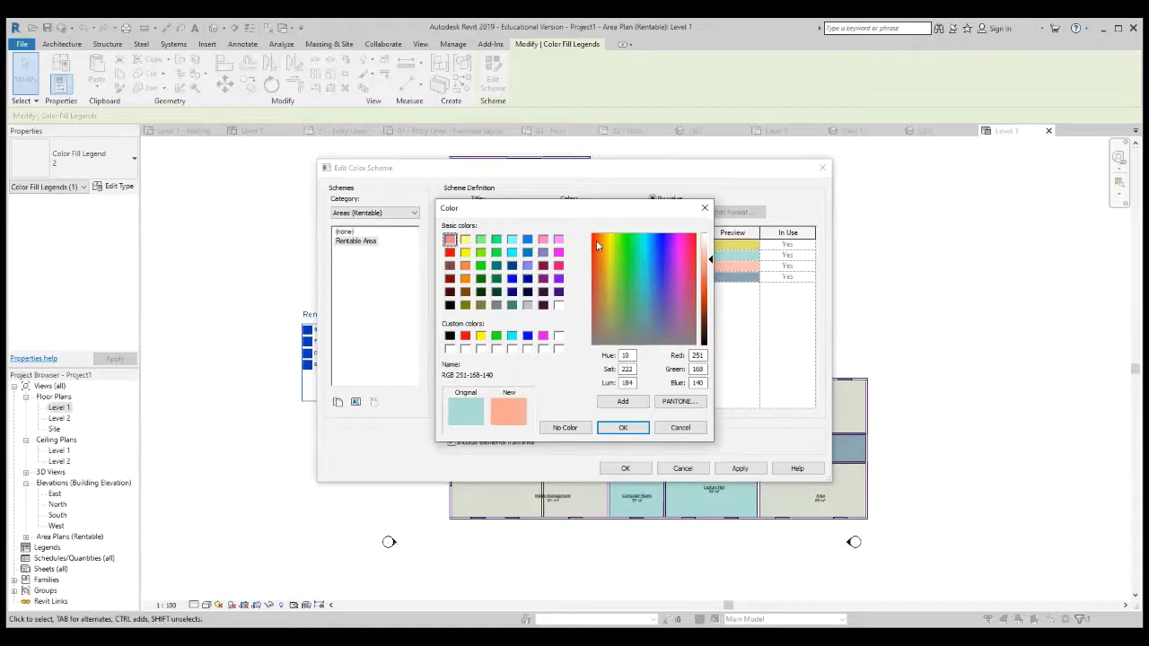
pyautogui.click(625, 428)
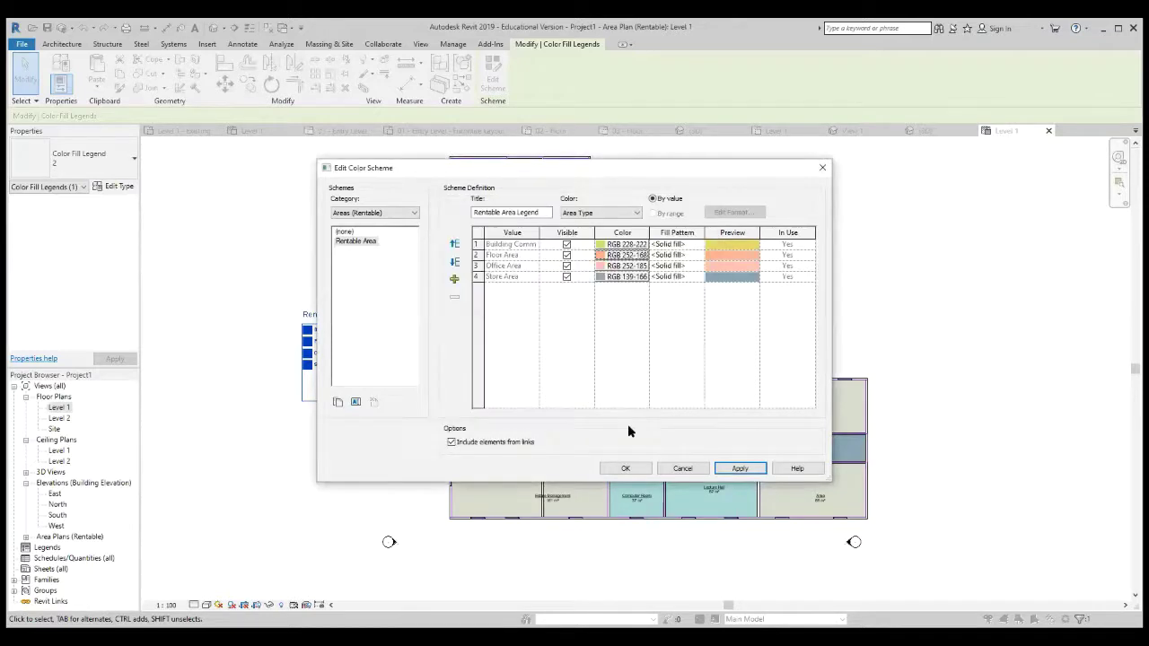
pyautogui.click(631, 267)
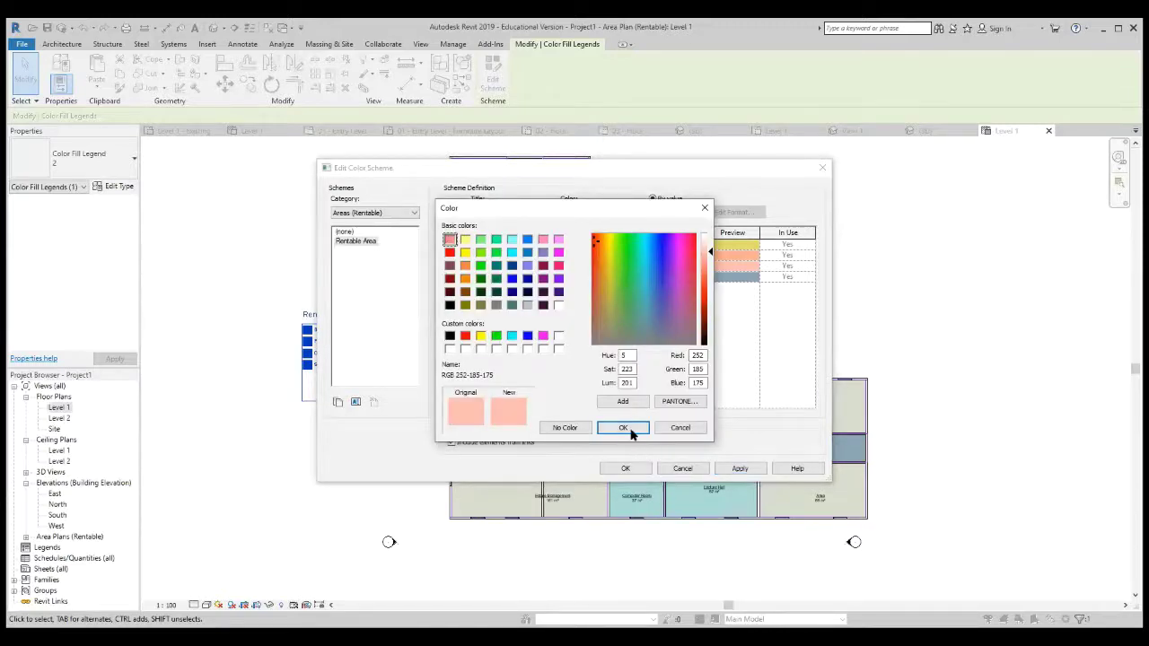
pyautogui.click(632, 429)
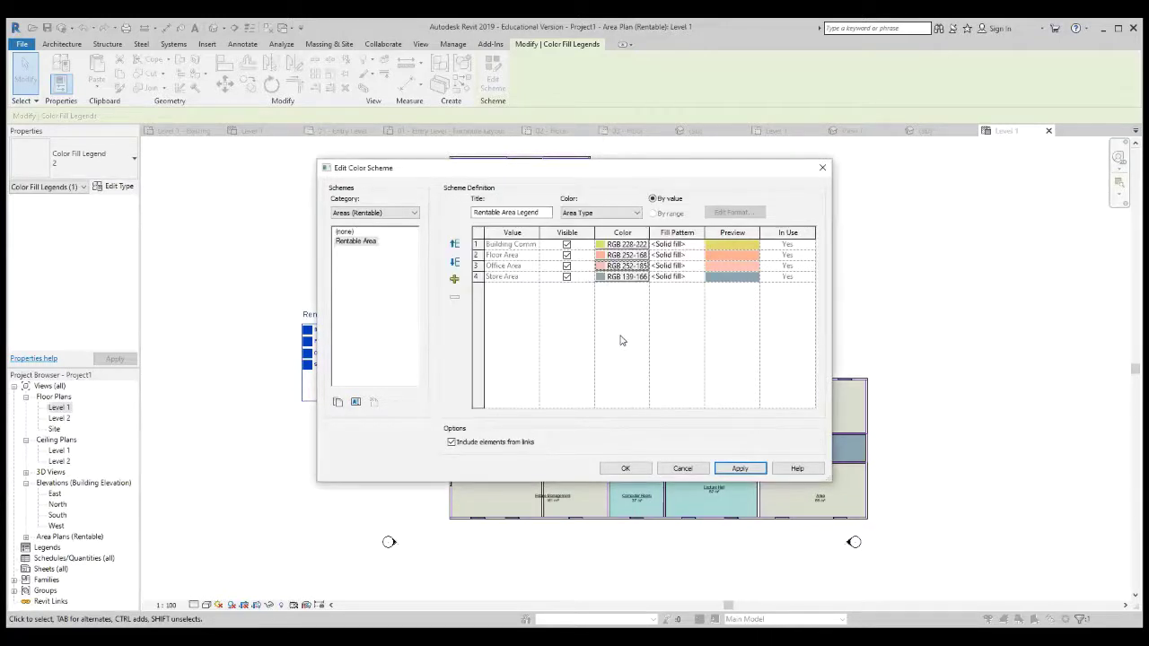
# Step: Set the Store Area color to blue, RGB 092-102-224, and apply the color scheme to the plan
pyautogui.click(618, 278)
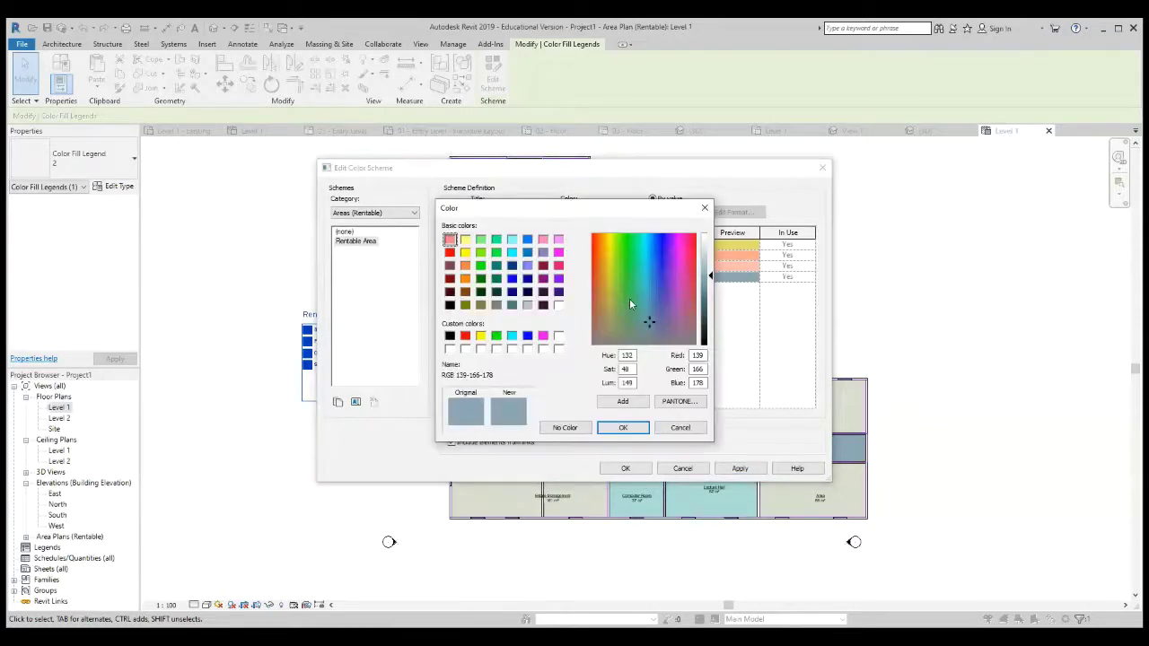
pyautogui.click(681, 258)
pyautogui.click(661, 268)
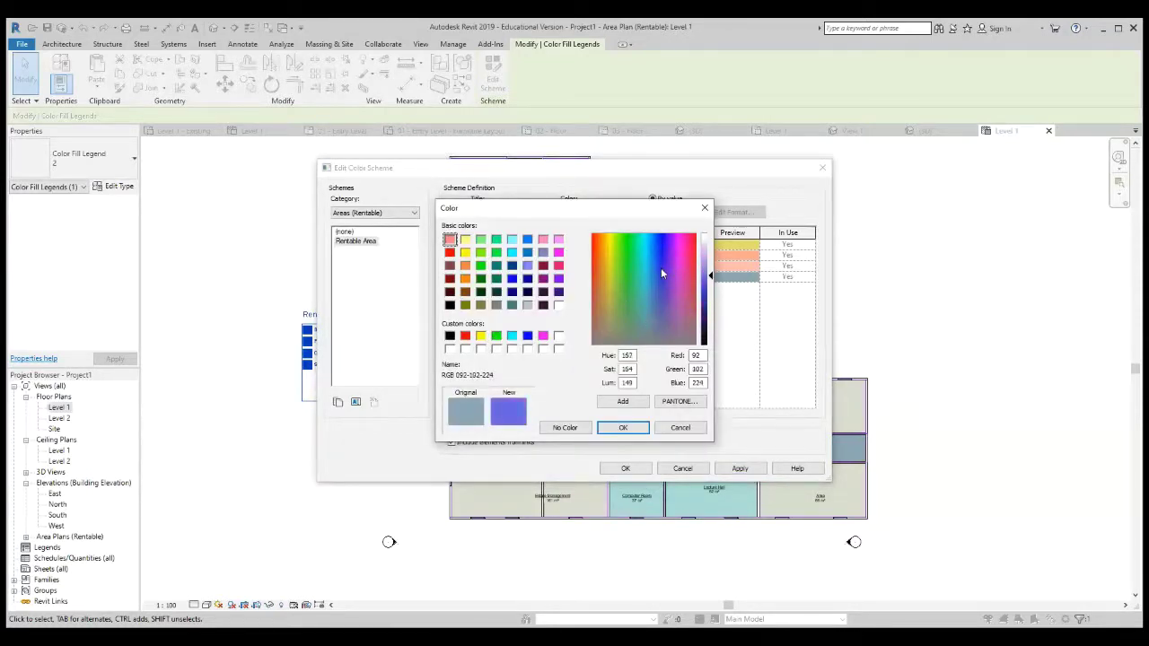
pyautogui.click(638, 430)
pyautogui.click(738, 468)
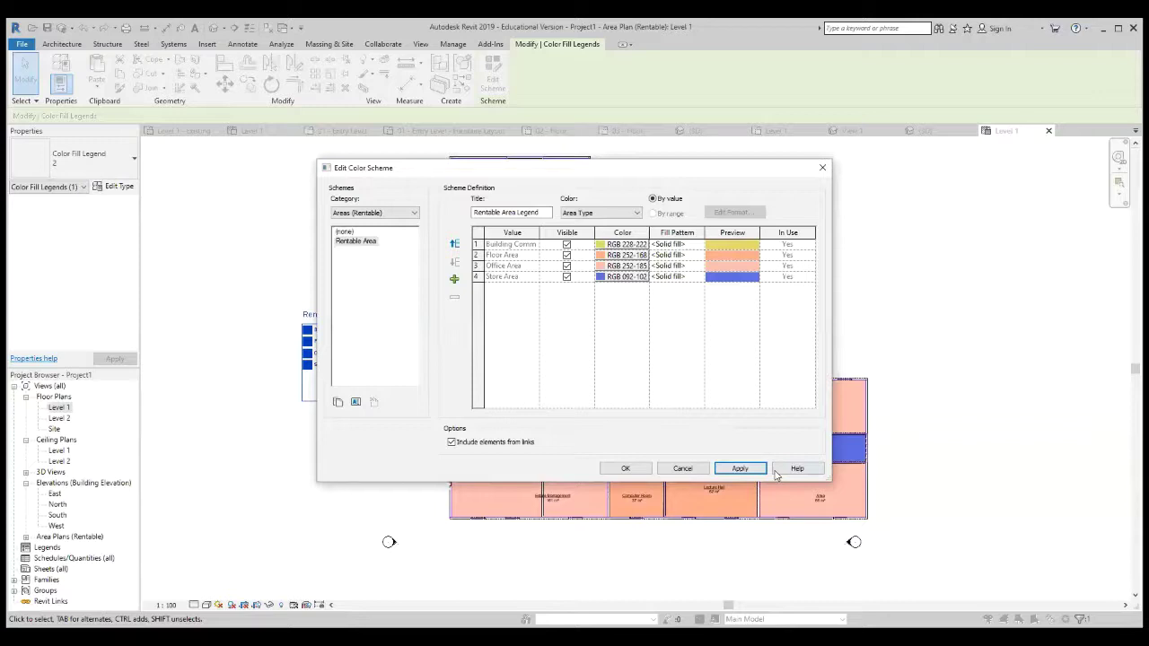
pyautogui.click(625, 469)
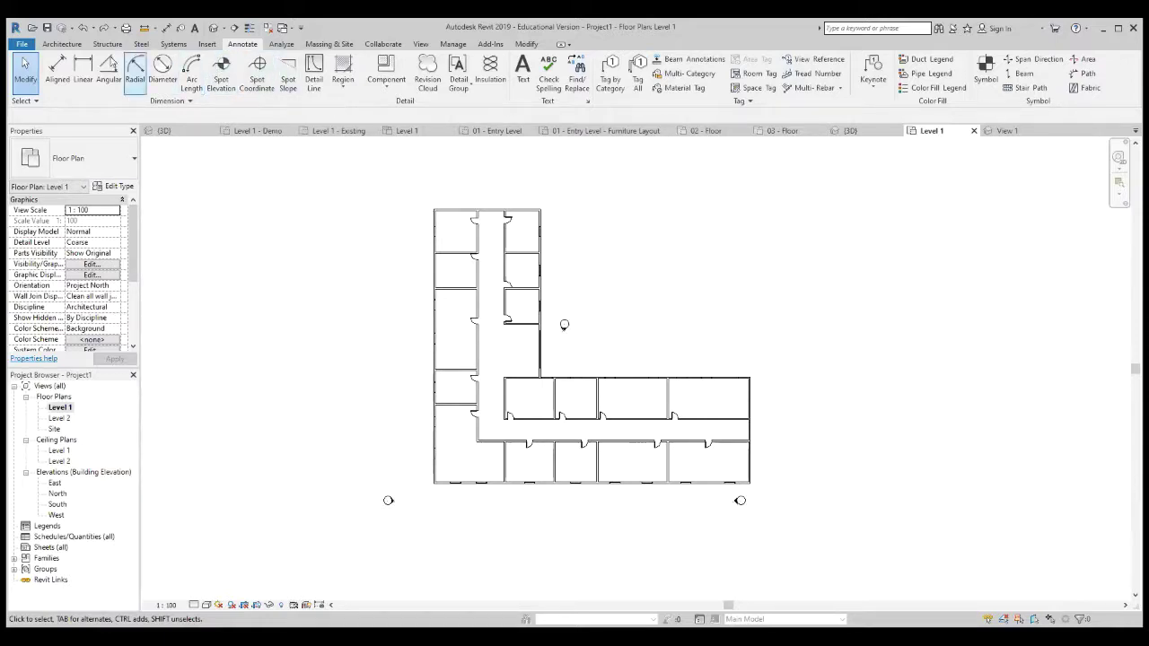
# Step: In Area and Volume Computations, set the room area computation to At wall center and view the area schemes
pyautogui.click(62, 45)
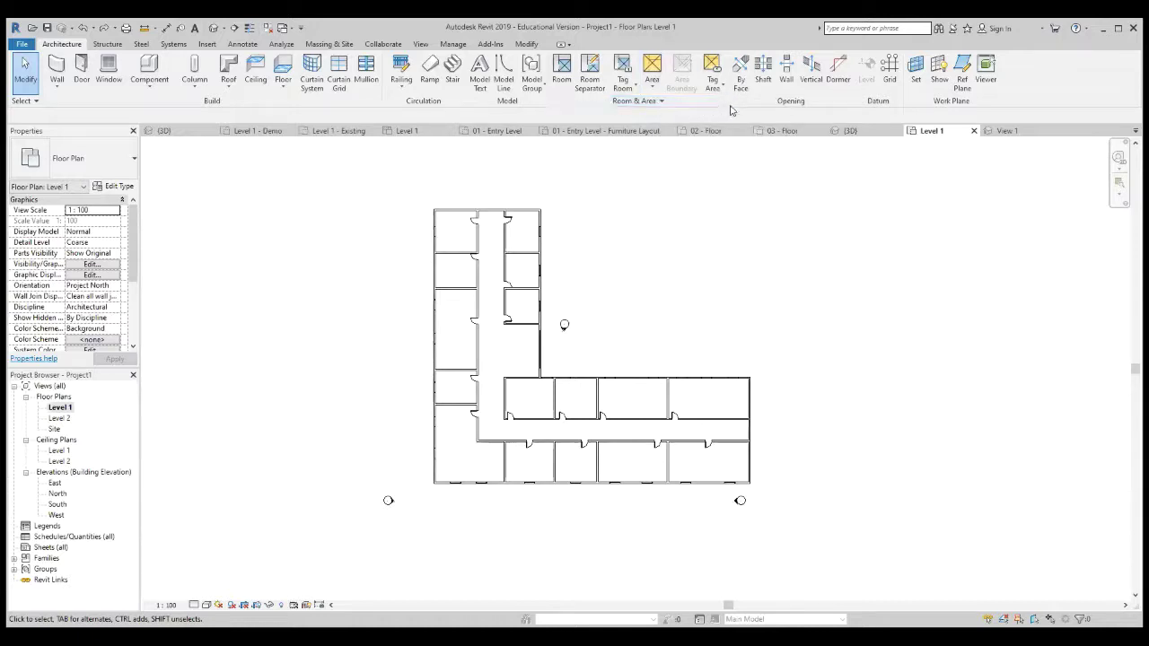
pyautogui.click(662, 101)
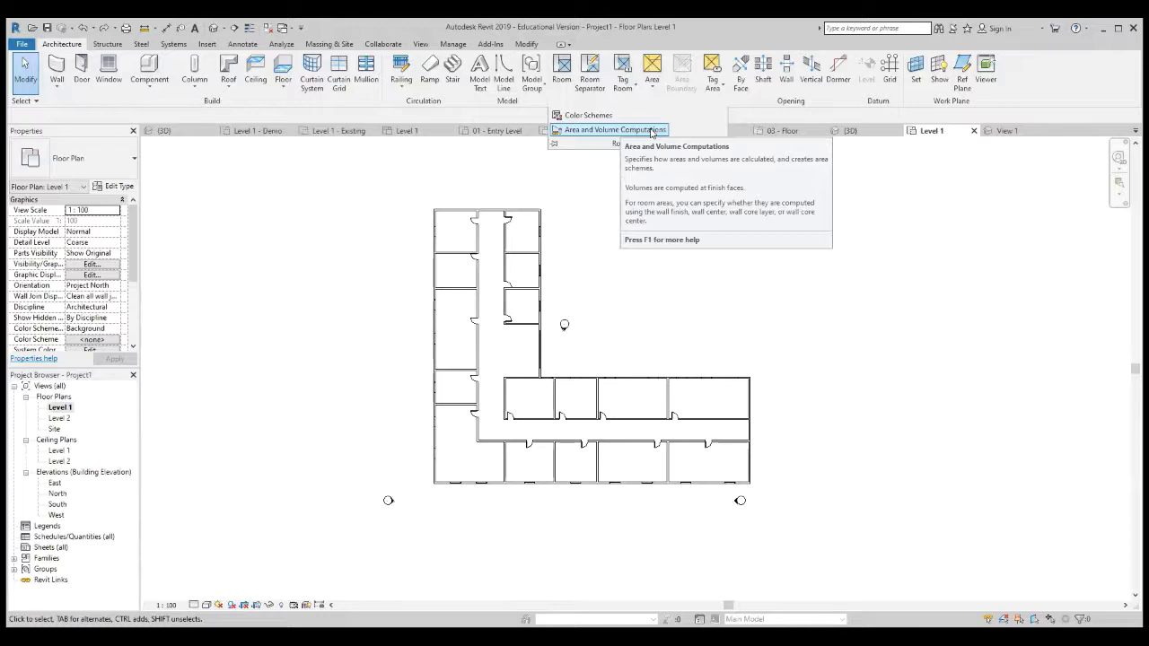
pyautogui.click(652, 131)
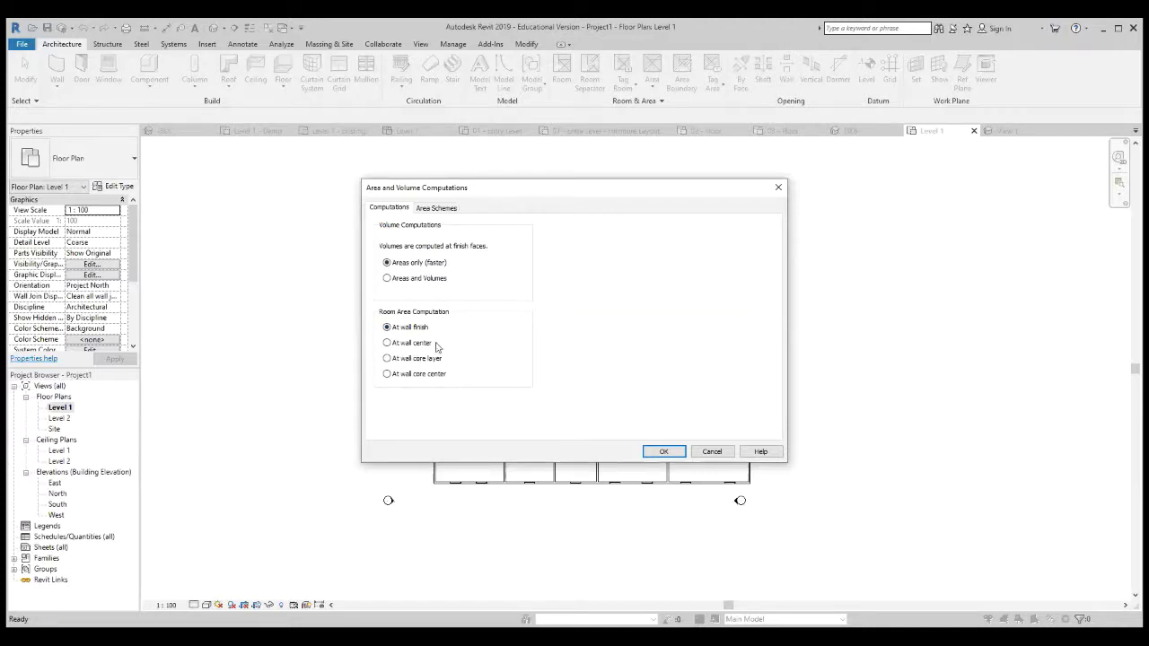
pyautogui.click(388, 345)
pyautogui.click(433, 208)
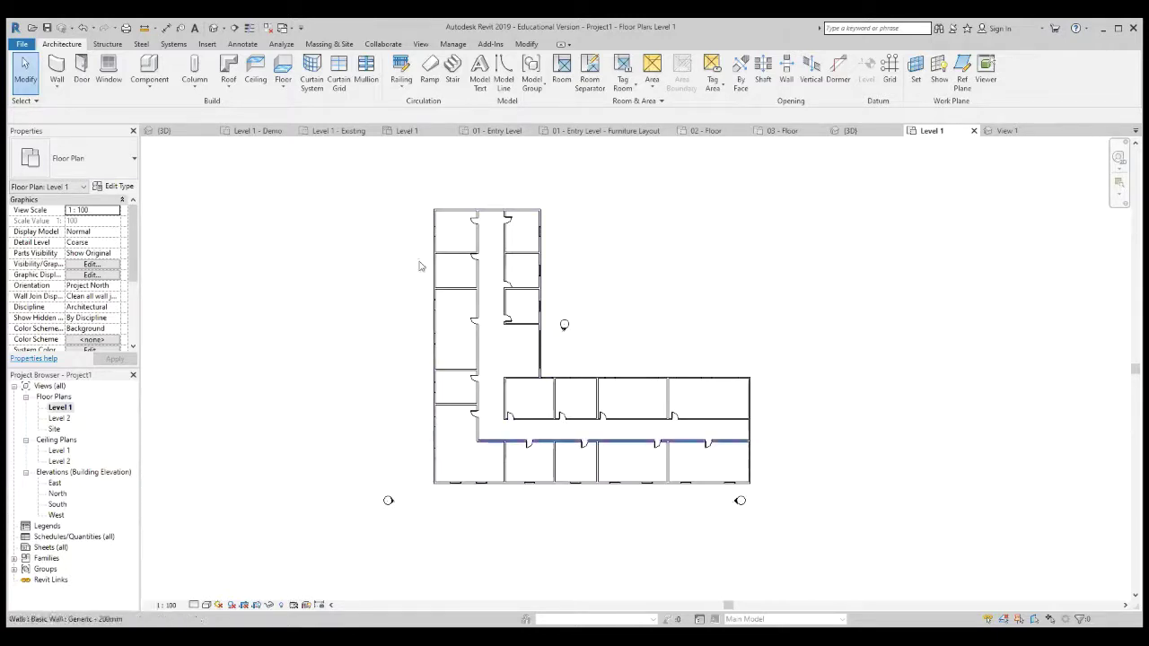
# Step: Create a Rentable area plan for Level 1 with area boundary lines generated automatically along all external walls
pyautogui.click(654, 83)
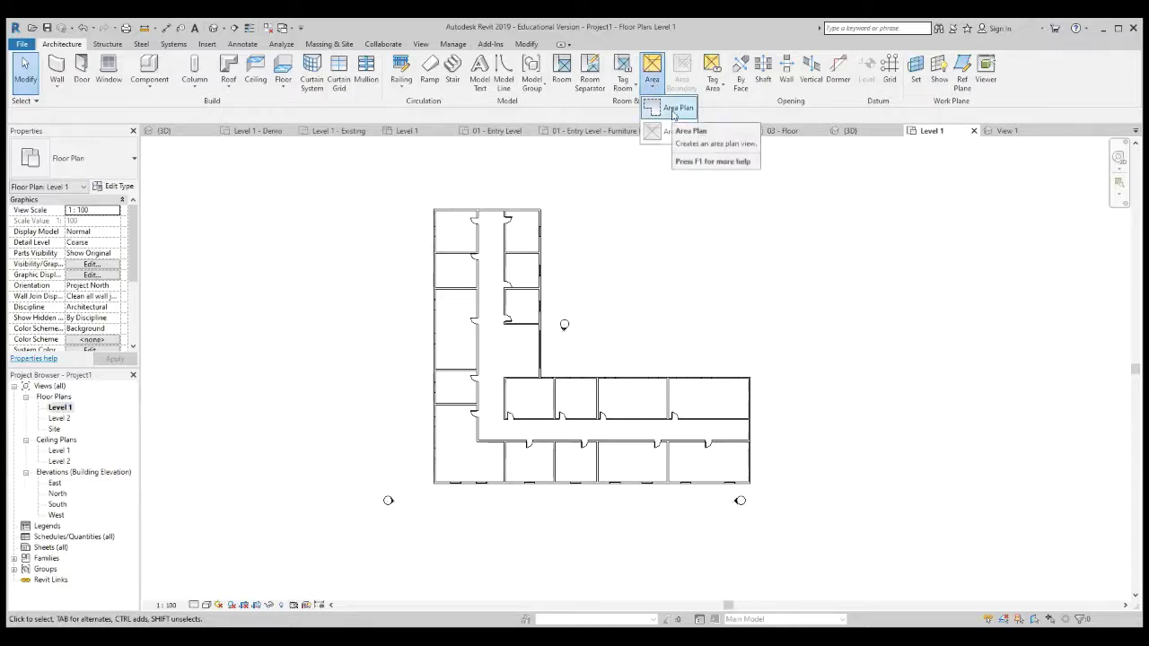
pyautogui.click(675, 109)
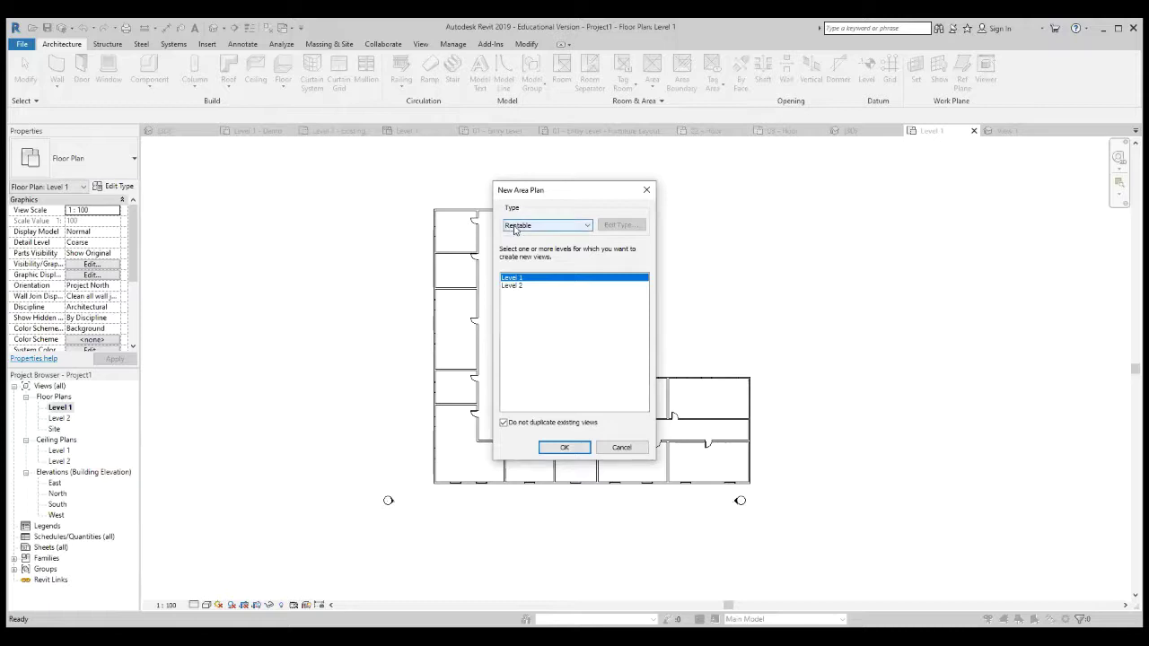
pyautogui.click(586, 227)
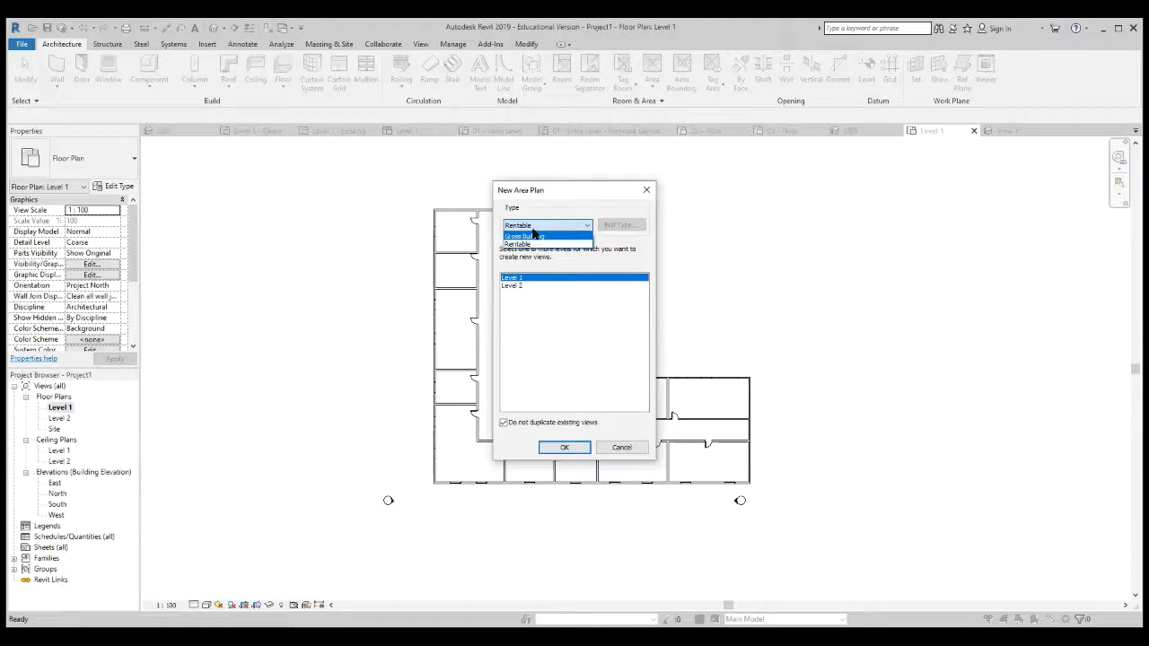
pyautogui.click(535, 280)
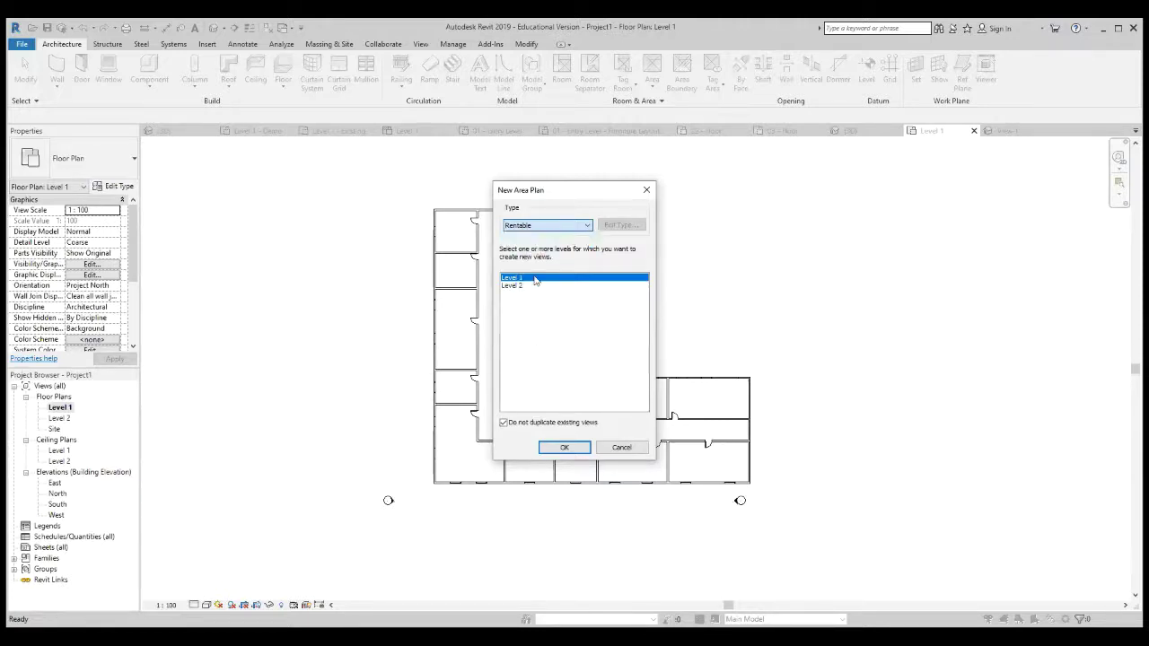
pyautogui.click(570, 447)
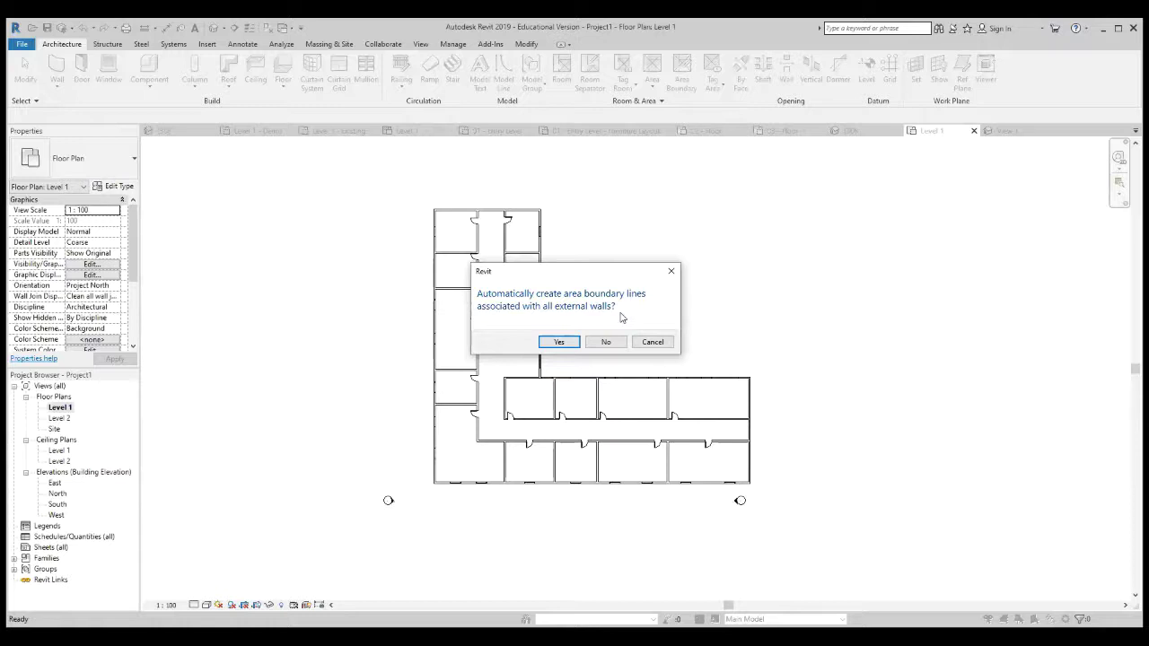
pyautogui.click(559, 343)
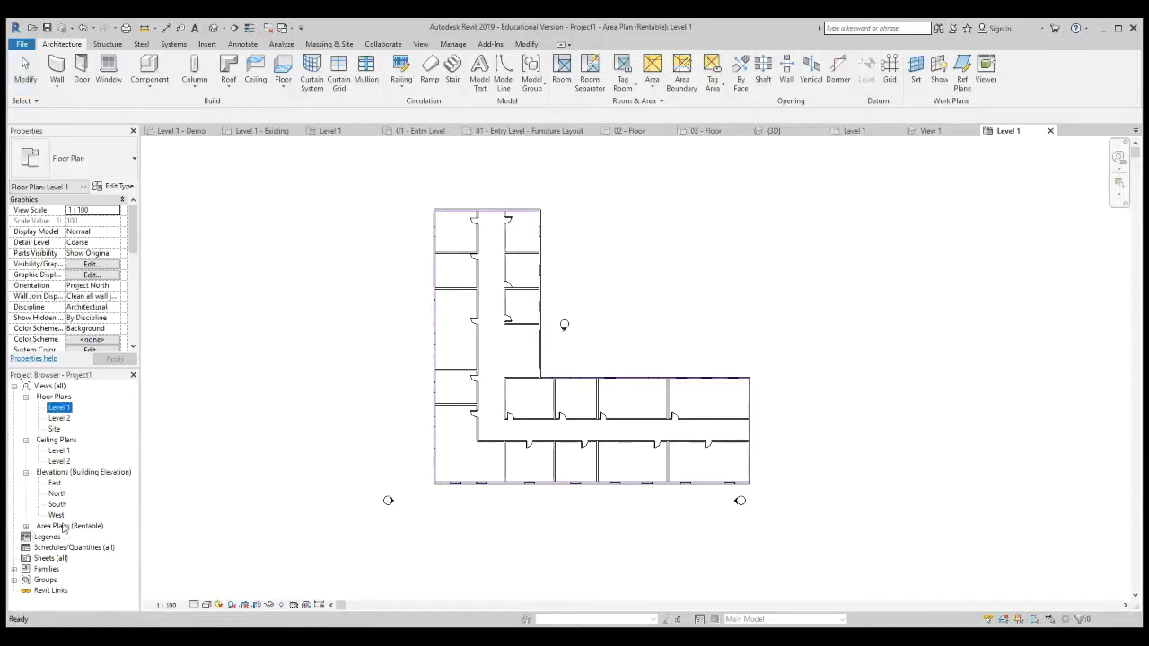
pyautogui.click(61, 528)
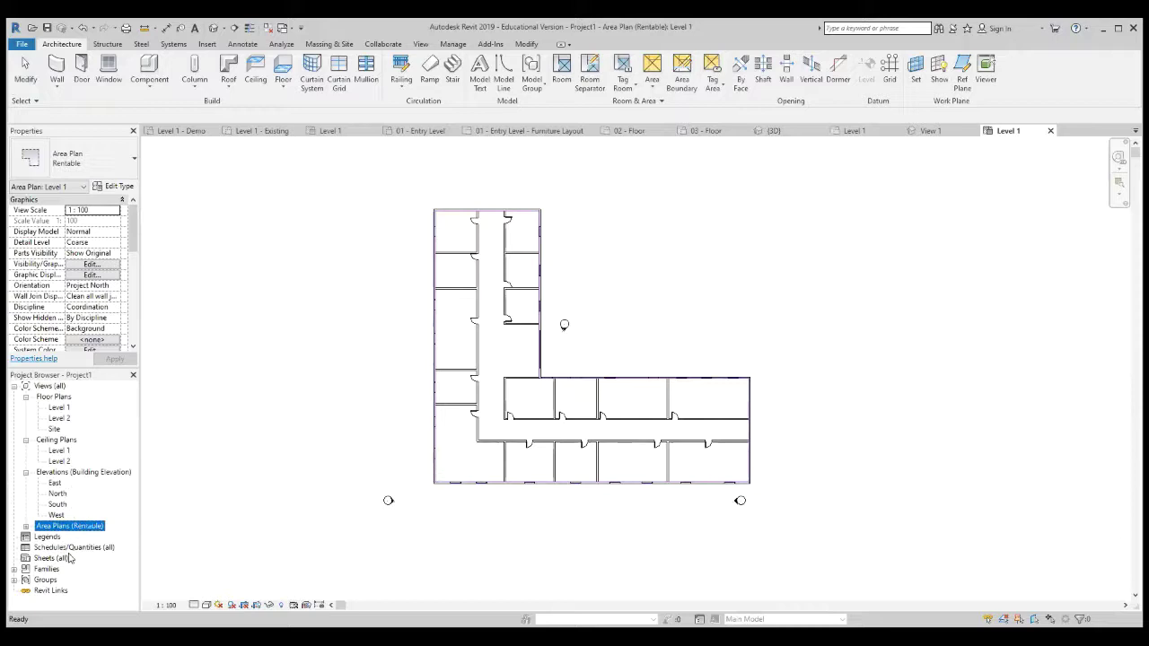
pyautogui.click(804, 332)
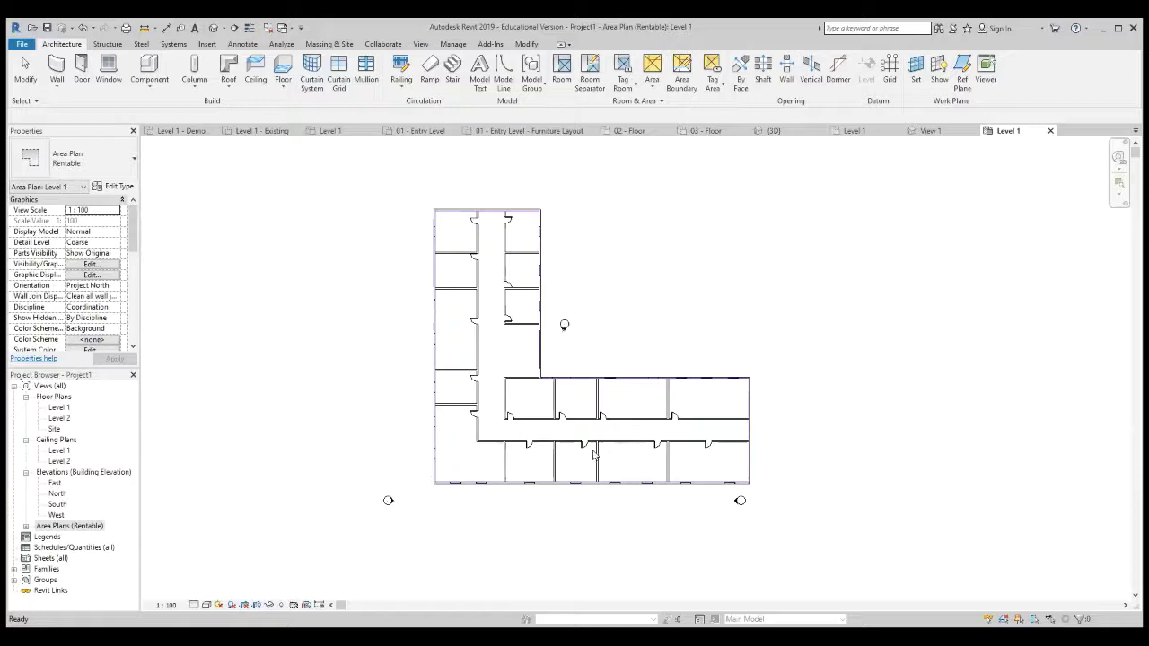
# Step: Add area boundaries by picking the corridor and room partition walls, with area rules applied
pyautogui.click(682, 83)
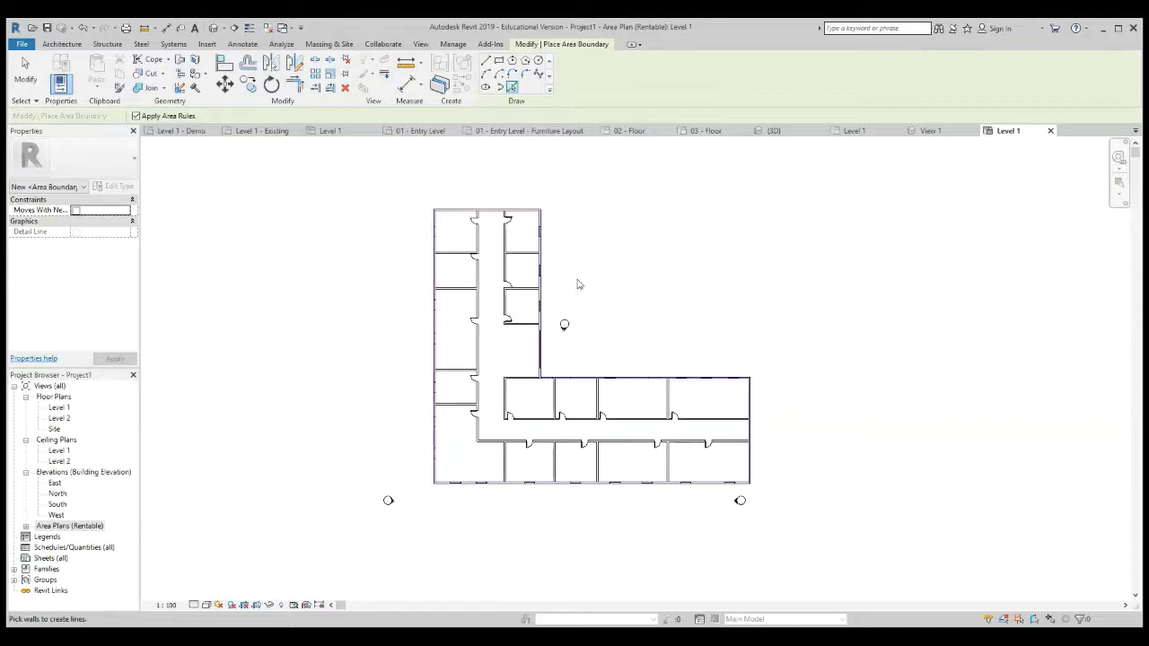
pyautogui.click(508, 267)
pyautogui.click(525, 331)
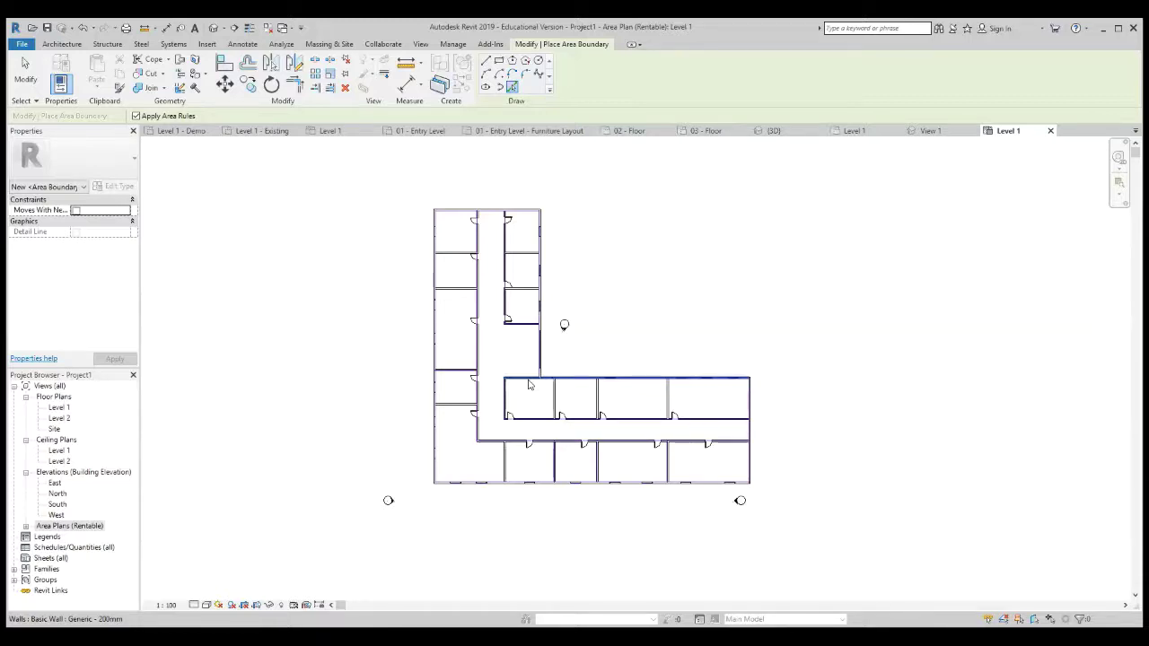
# Step: Draw an area boundary line along the north wall of the first east-wing room, from its corner to the exterior boundary
pyautogui.click(485, 60)
pyautogui.scroll(5, 515, 381)
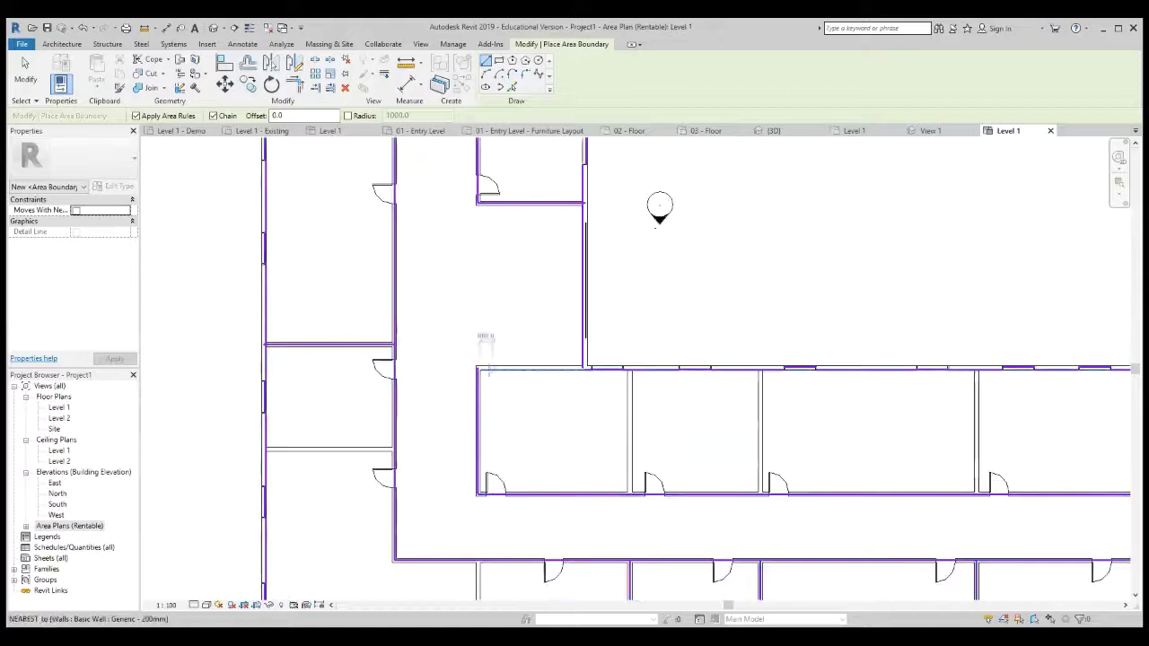
pyautogui.click(477, 368)
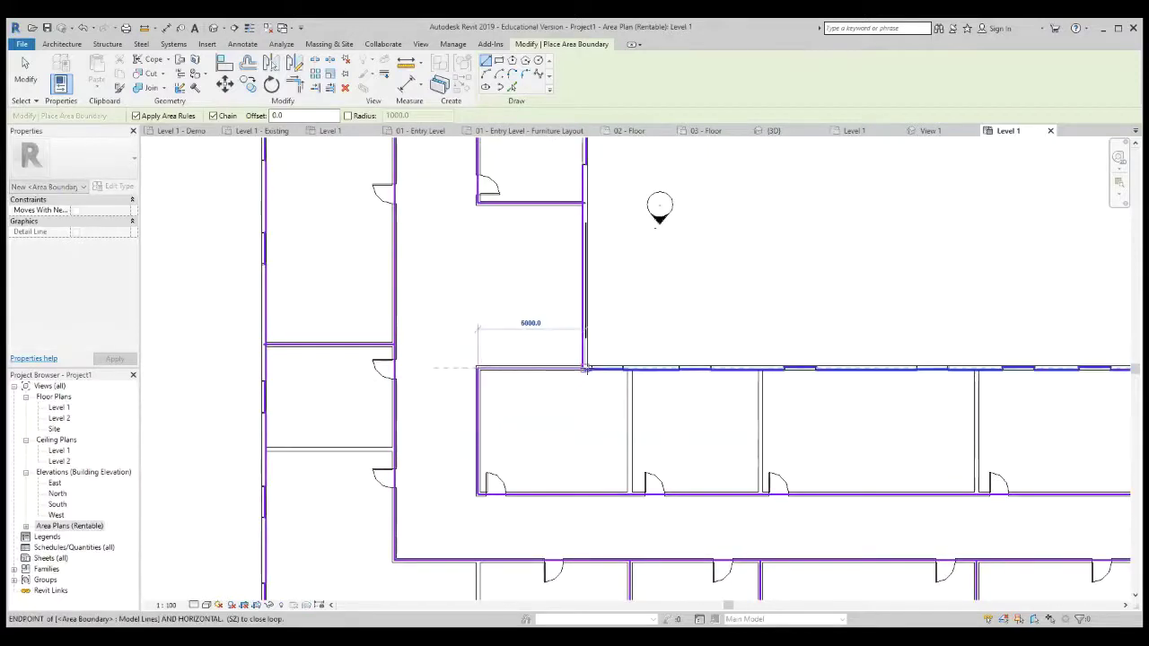
pyautogui.click(585, 368)
pyautogui.rightClick(589, 368)
pyautogui.click(616, 374)
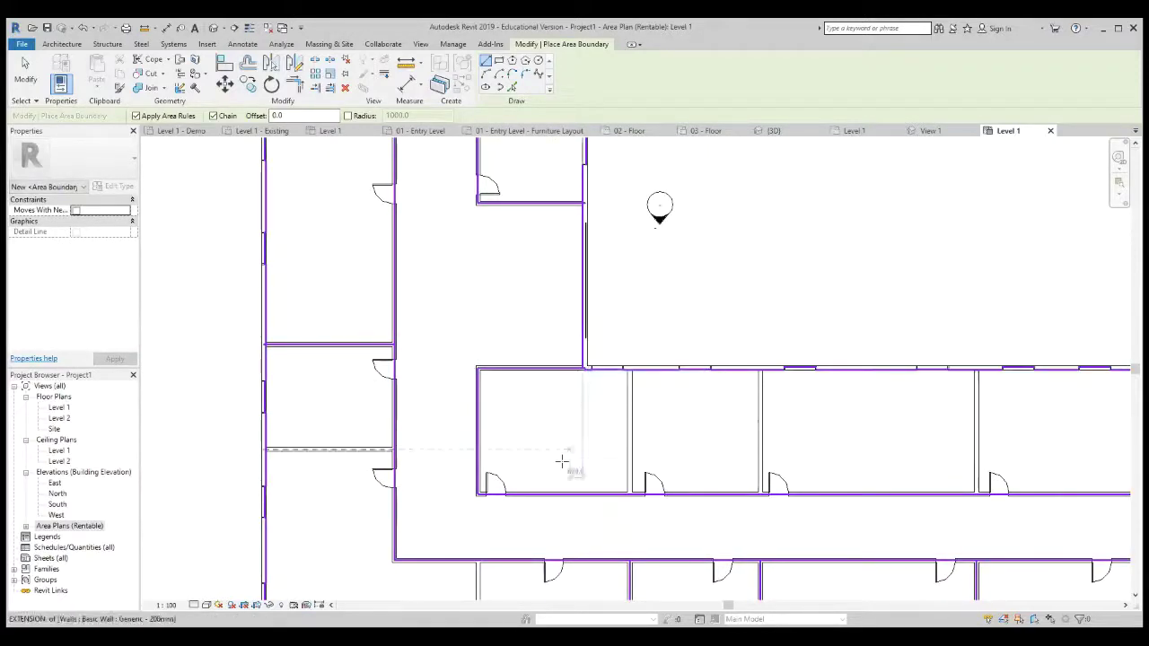
pyautogui.scroll(-5, 577, 413)
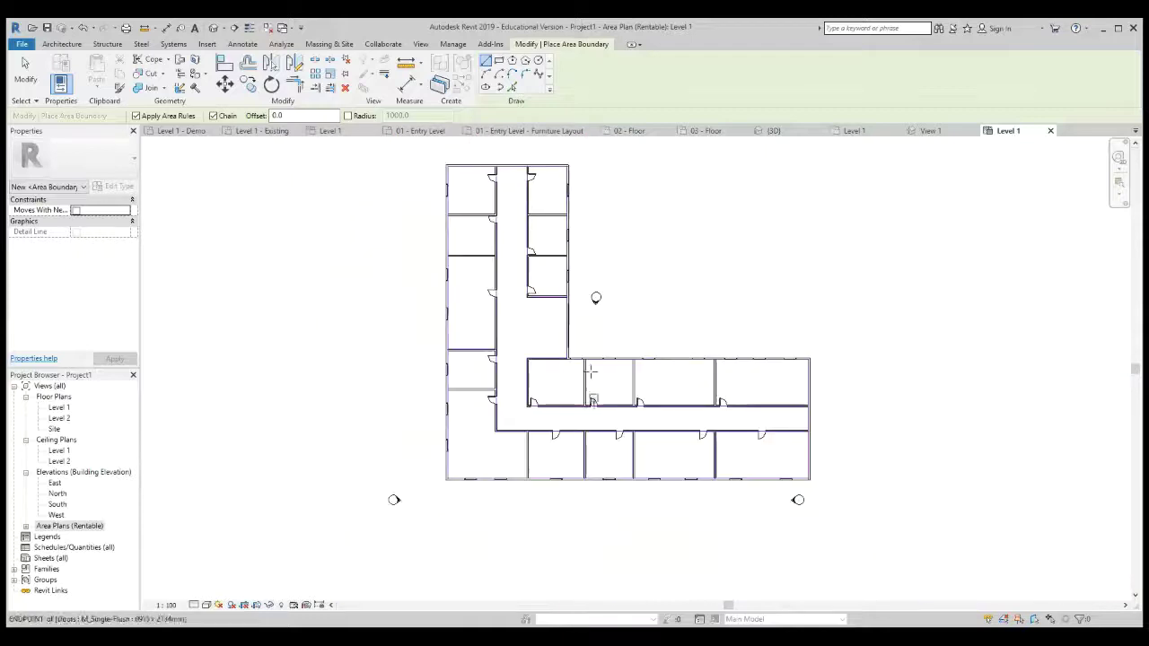
pyautogui.scroll(-1, 494, 310)
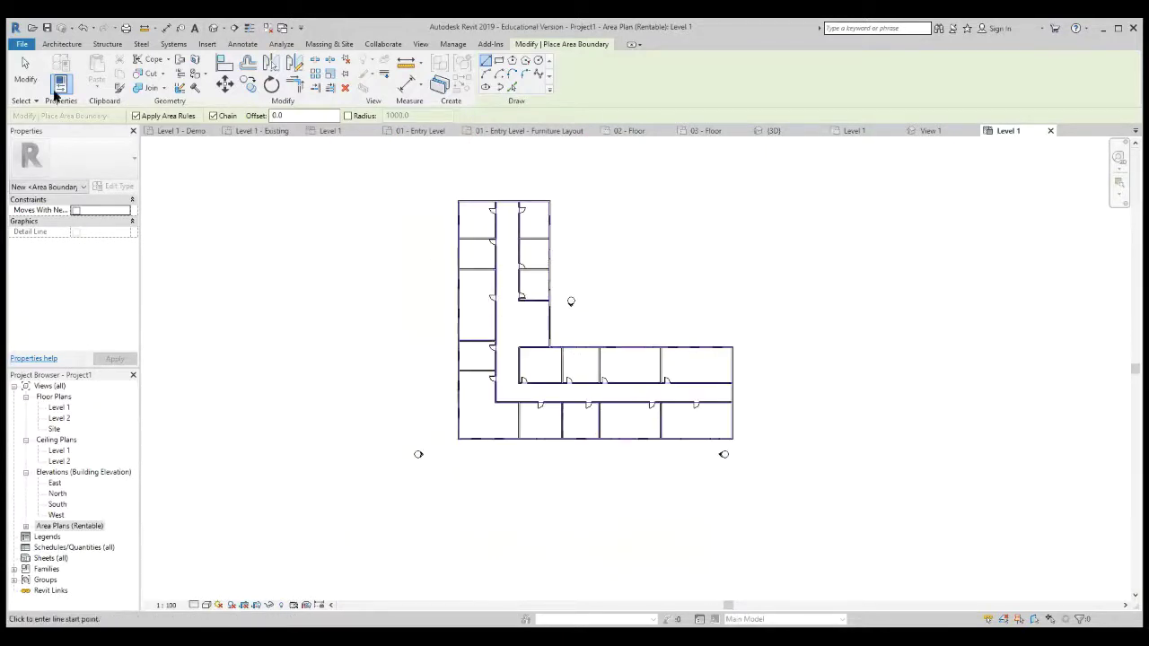
pyautogui.click(25, 72)
pyautogui.scroll(1, 610, 259)
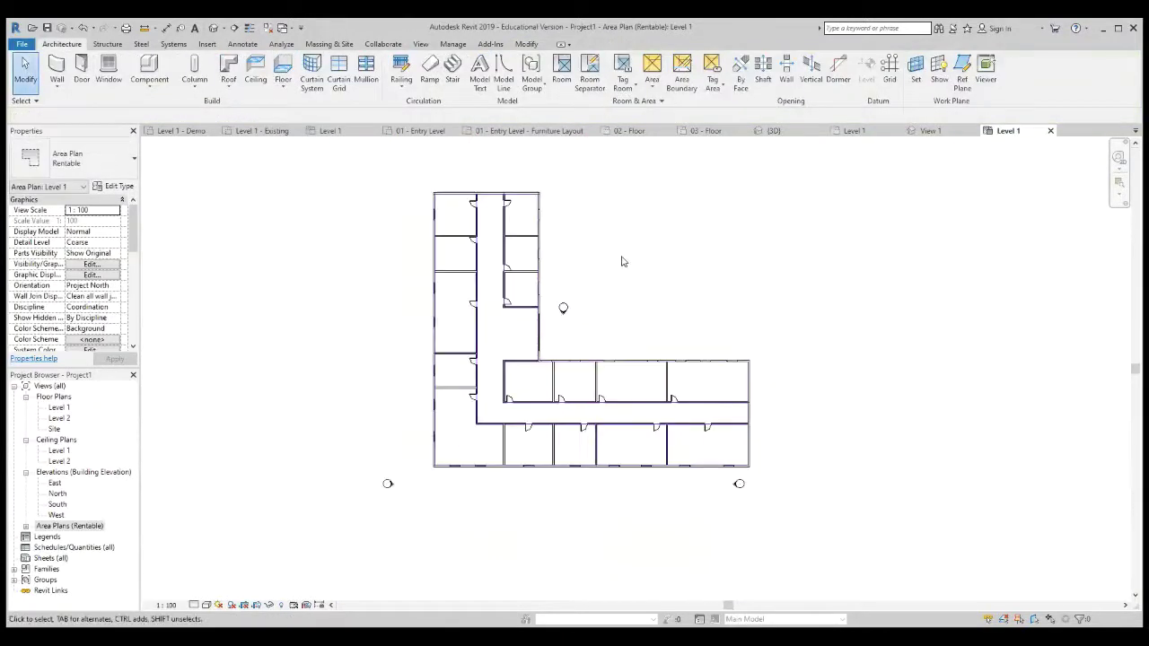
pyautogui.scroll(1, 661, 273)
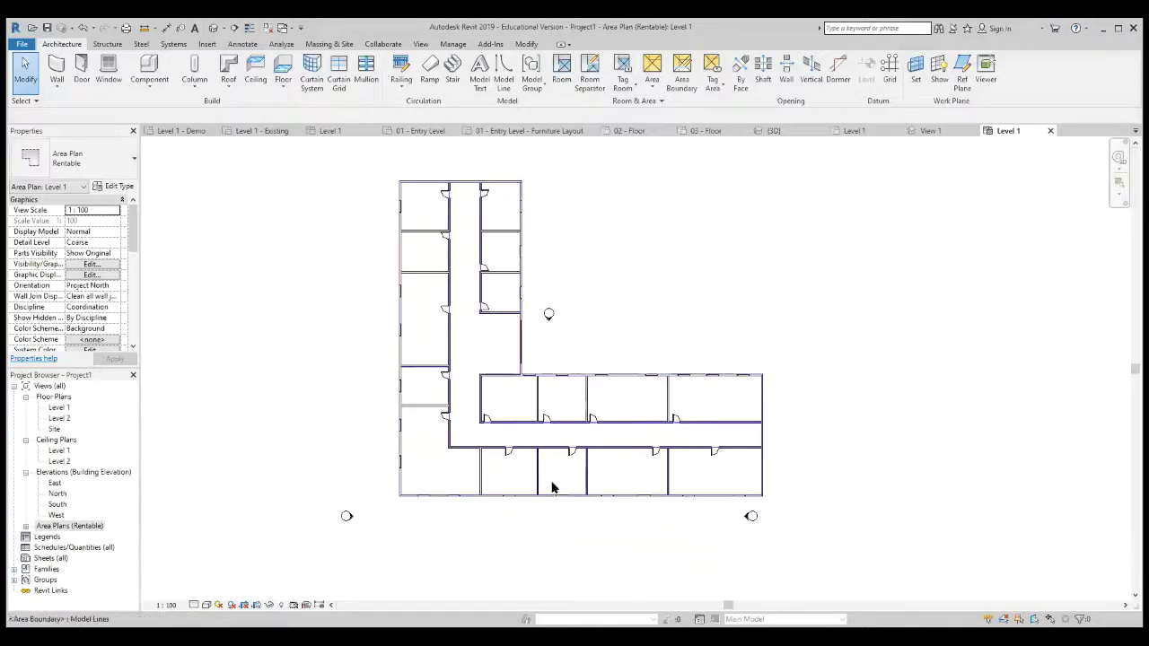
# Step: Place a tagged area in the enclosed rooms along the east side of the north wing
pyautogui.click(657, 71)
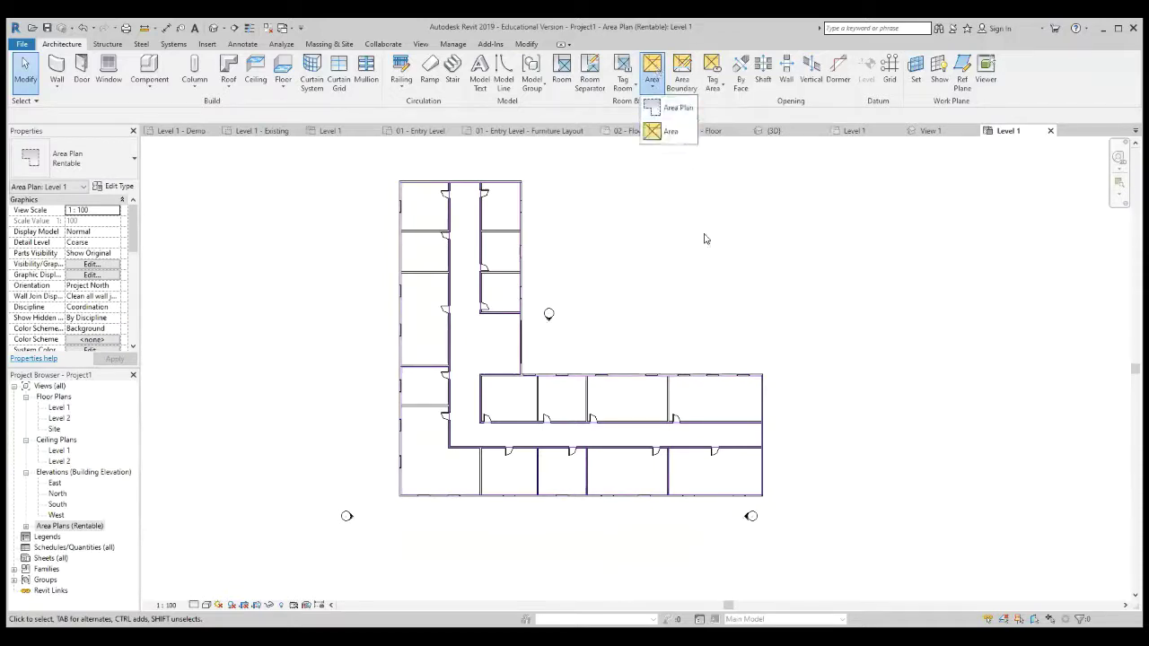
pyautogui.click(671, 133)
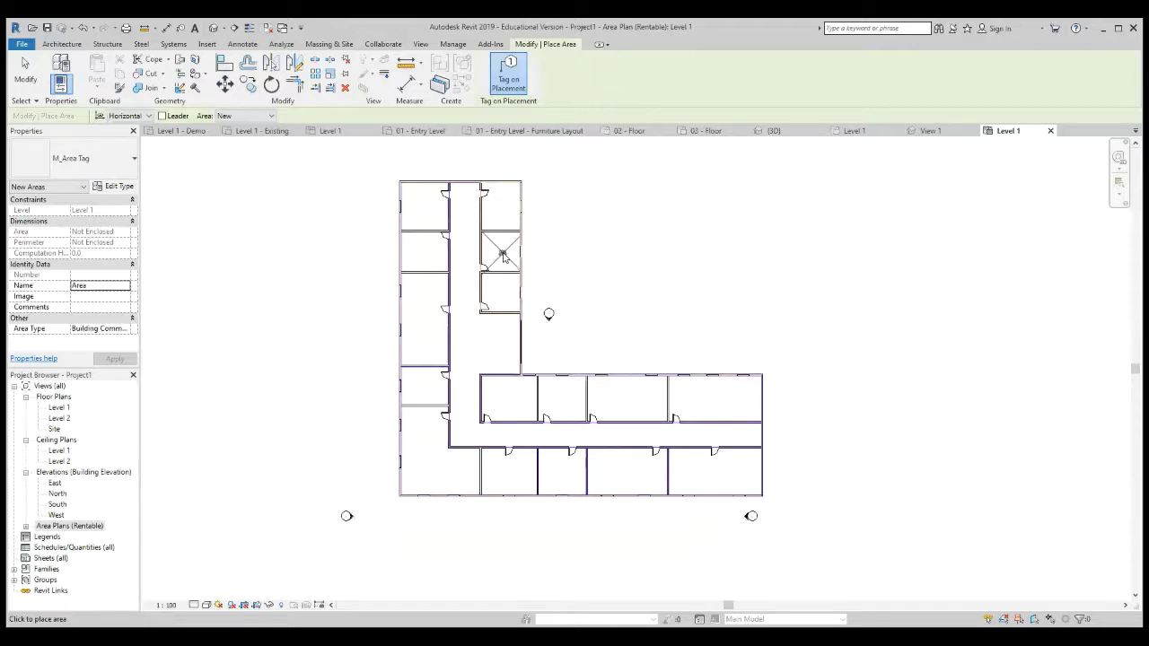
pyautogui.click(505, 254)
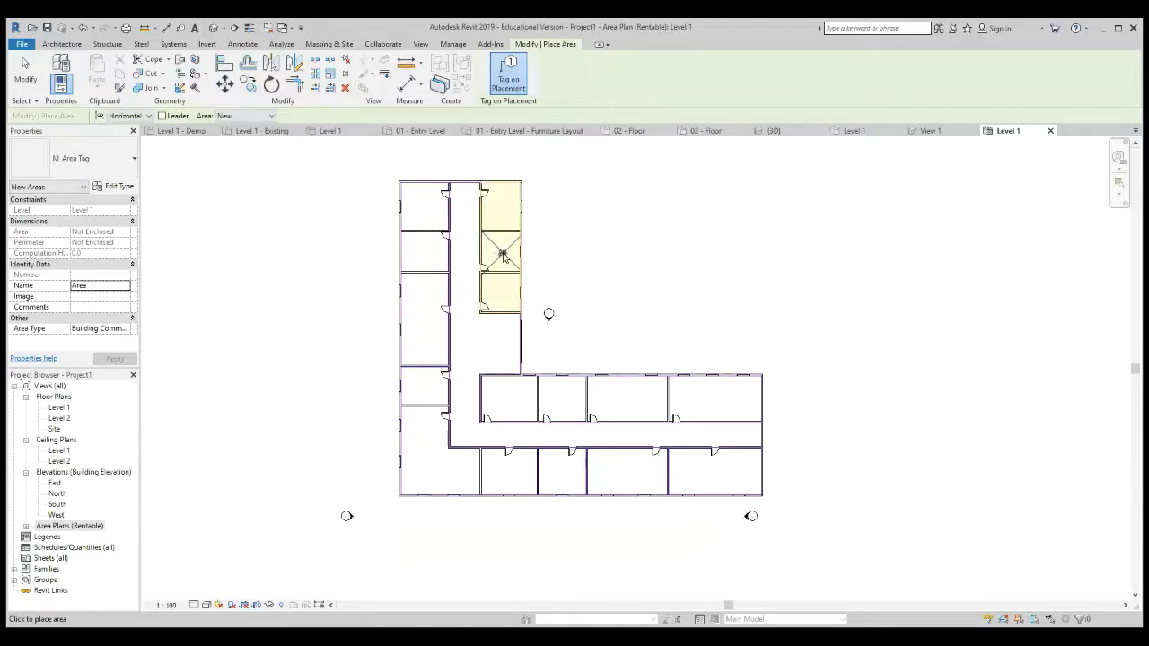
pyautogui.click(506, 288)
# Step: Name new areas Admin office with area type Office Area, and place one in the rooms along the north wing's west side
pyautogui.click(92, 284)
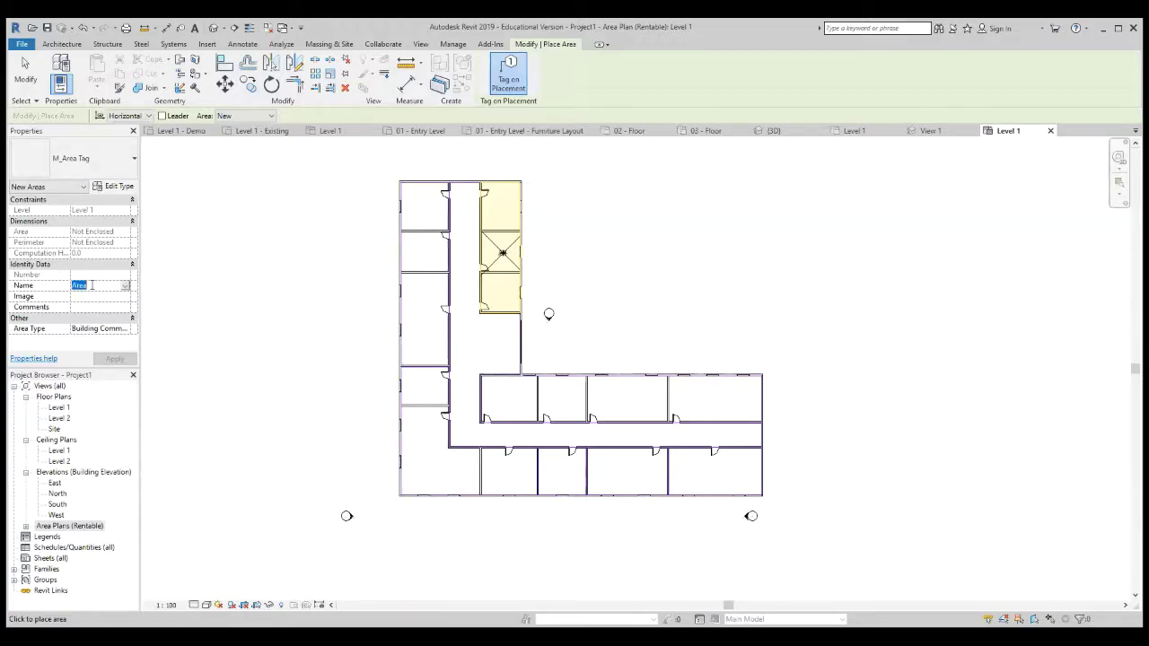
pyautogui.write('Admin')
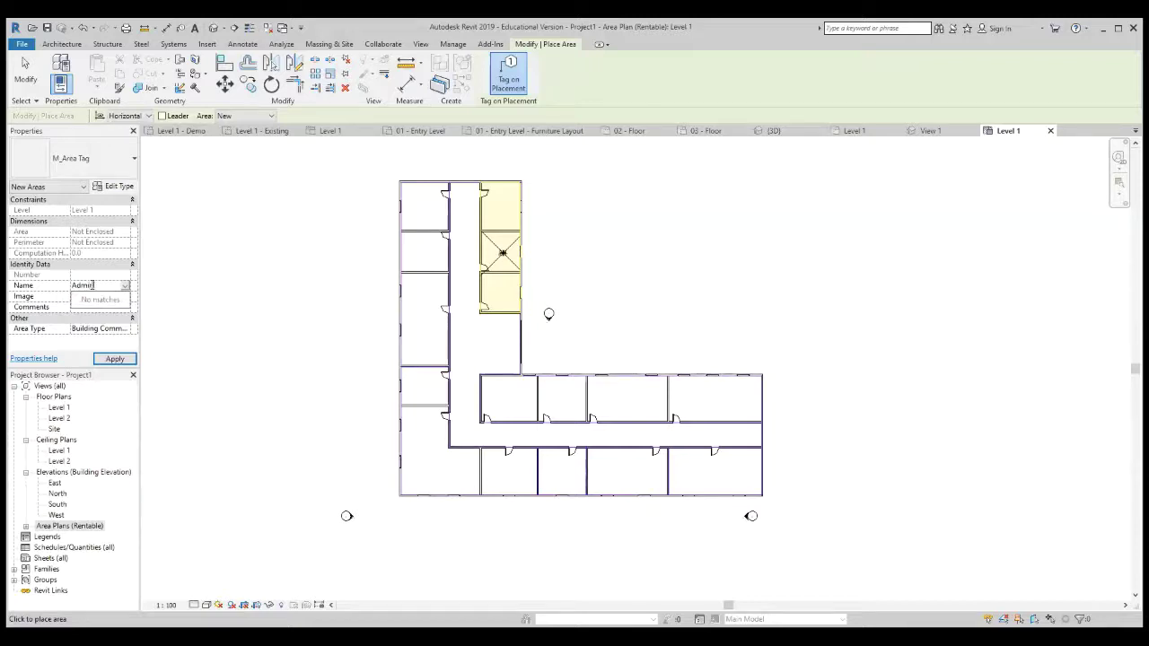
pyautogui.write(' office')
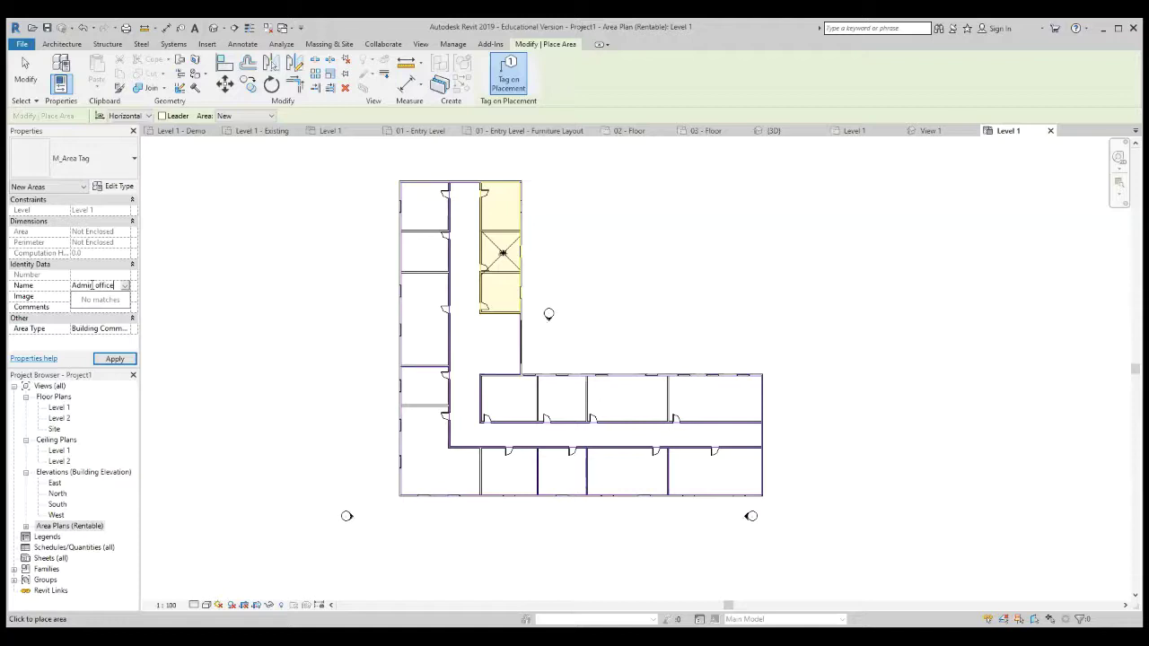
pyautogui.click(114, 332)
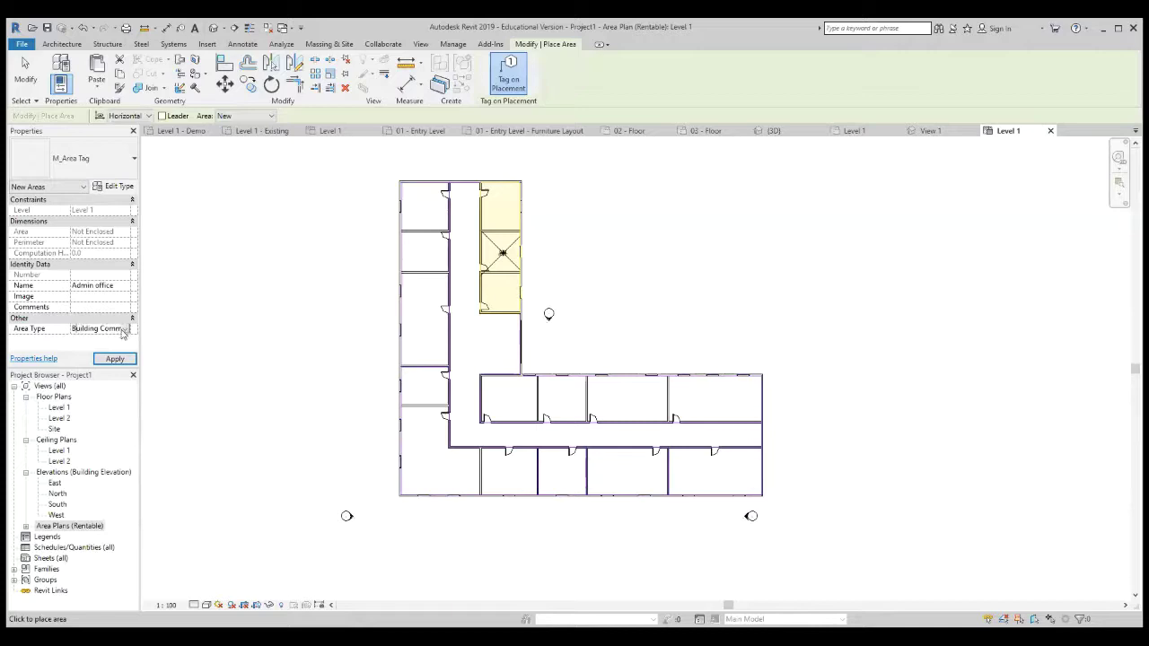
pyautogui.click(125, 330)
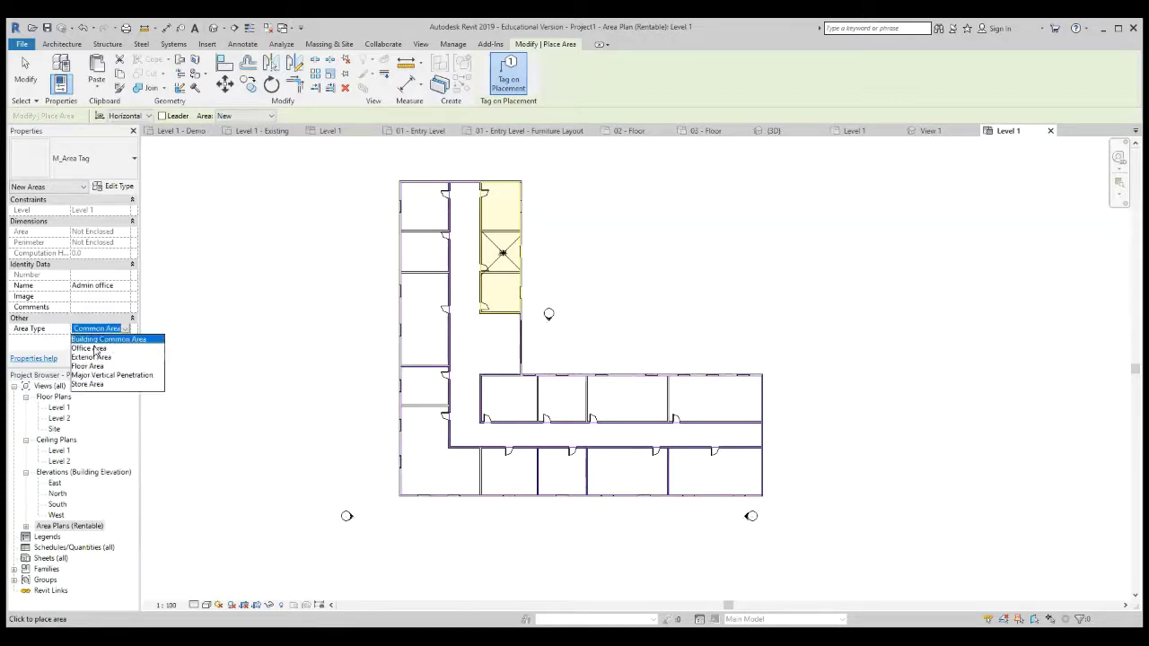
pyautogui.click(95, 348)
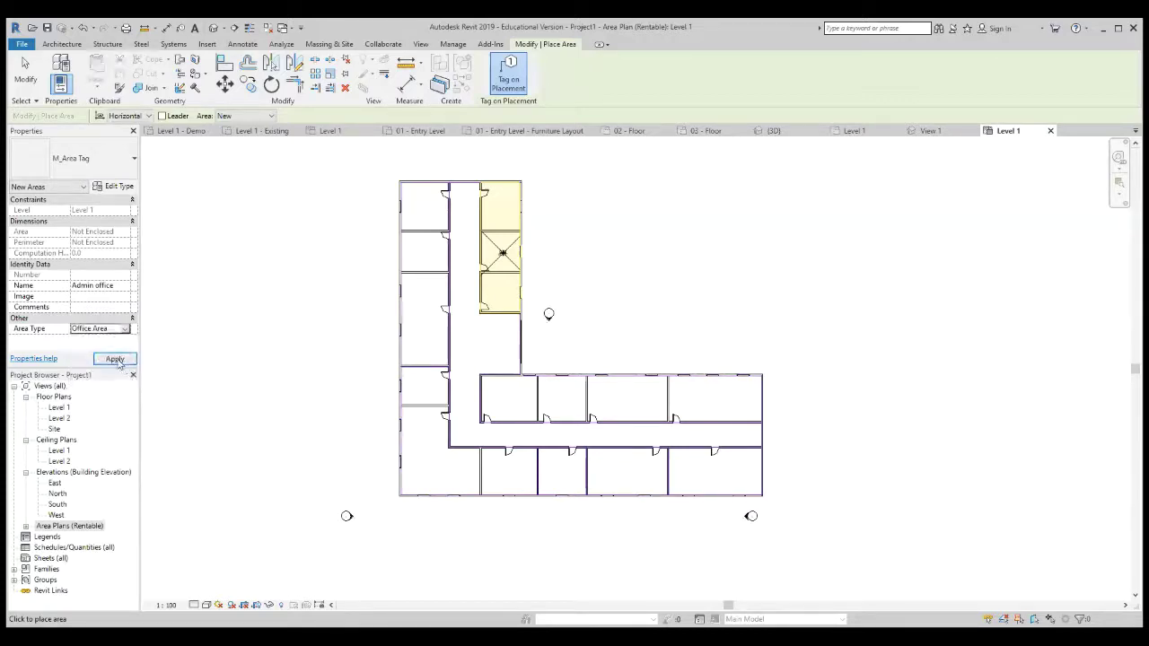
pyautogui.click(116, 360)
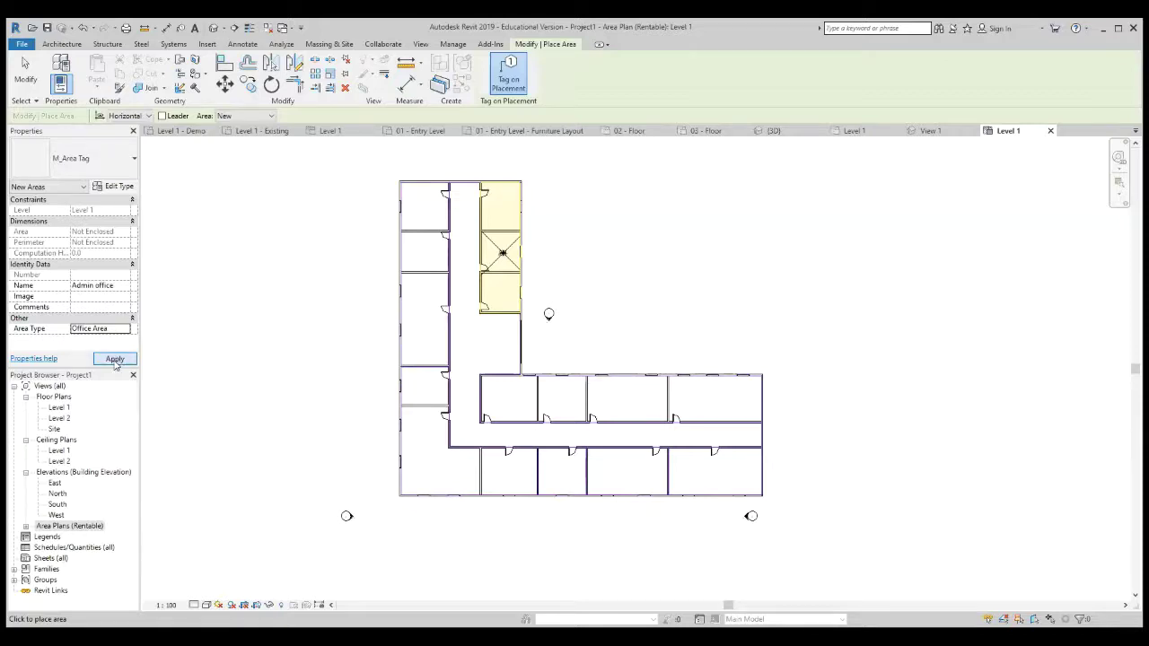
pyautogui.click(112, 360)
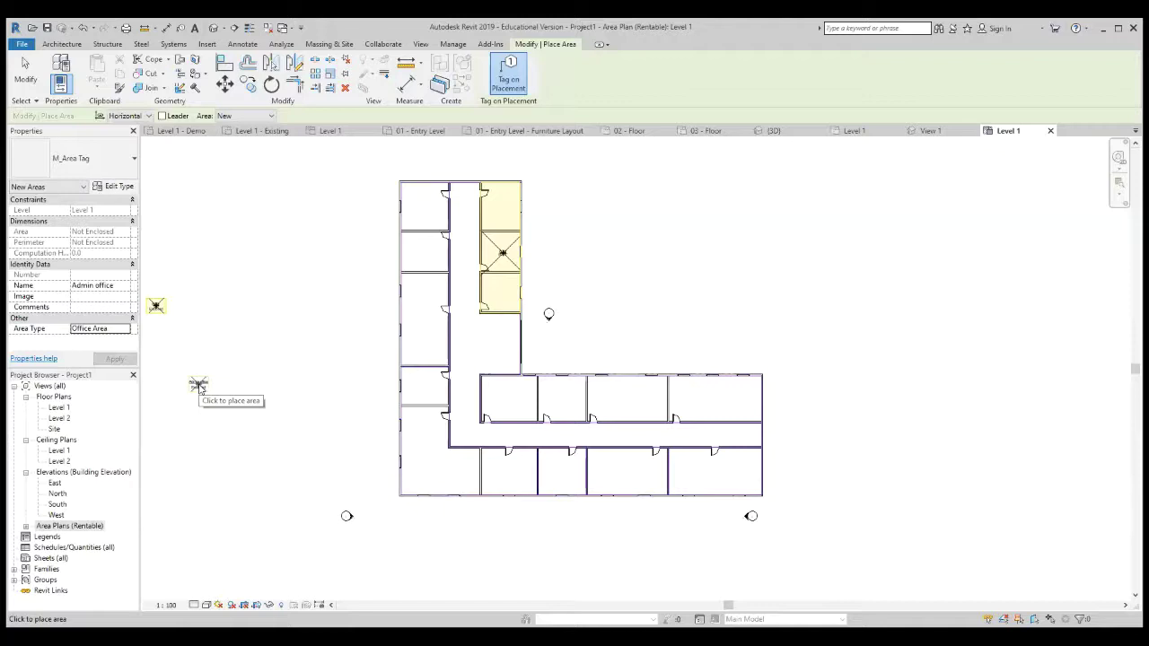
pyautogui.click(426, 288)
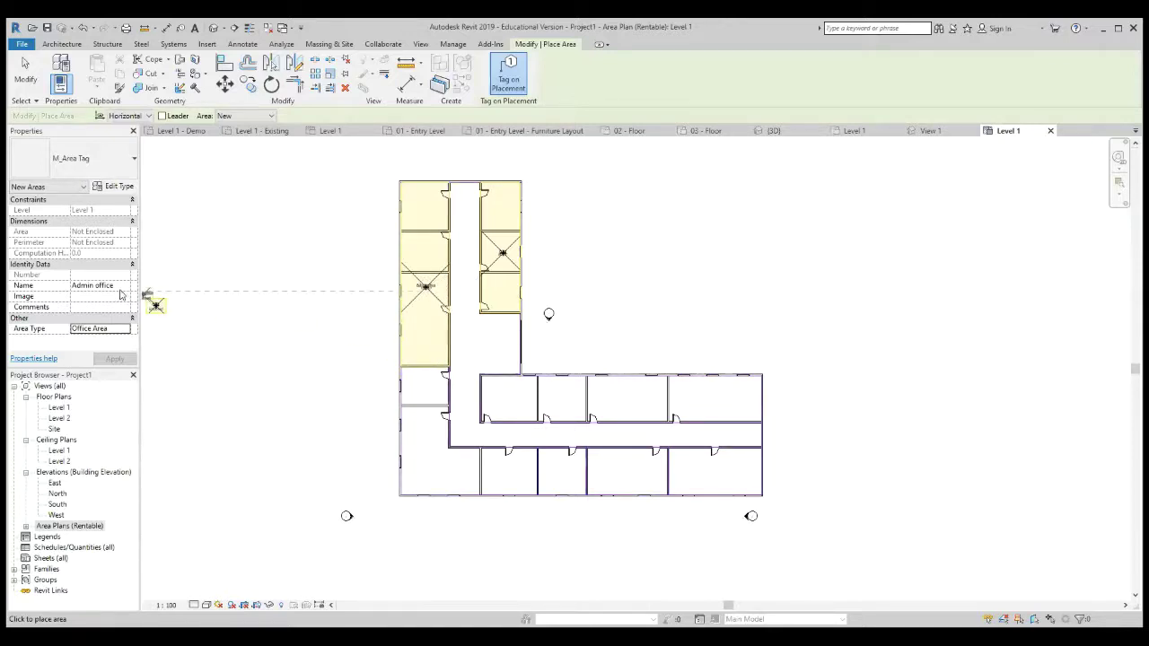
# Step: Set the name for new areas to Estate Mgt
pyautogui.click(119, 286)
pyautogui.moveTo(117, 286); pyautogui.dragTo(52, 288)
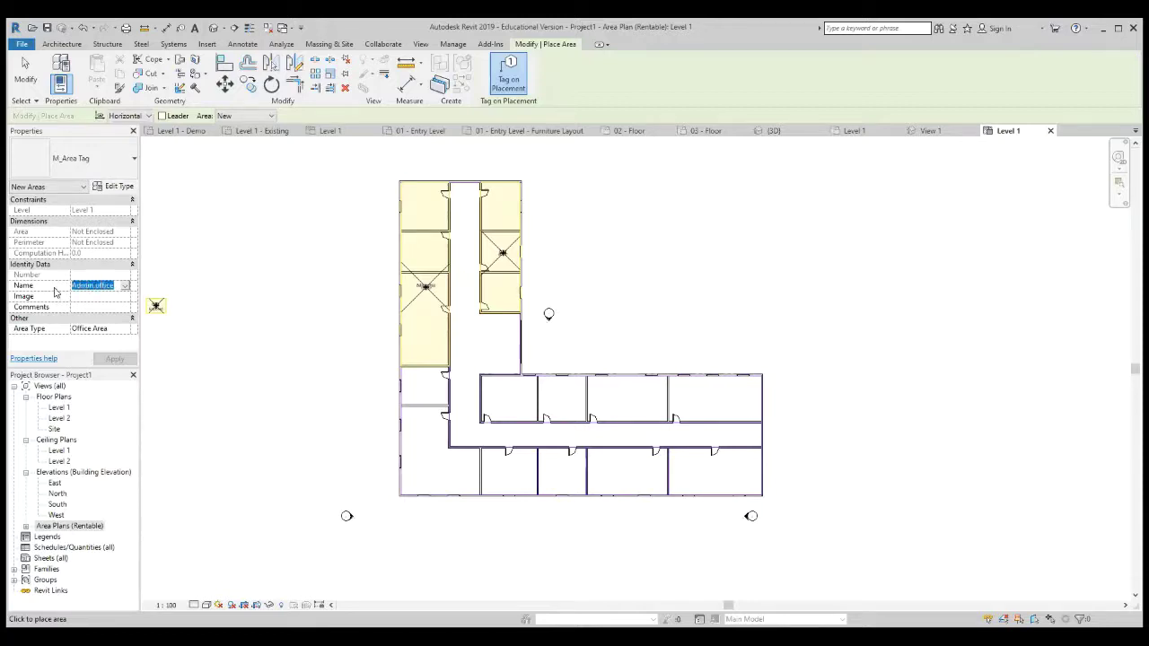
pyautogui.write('Esta')
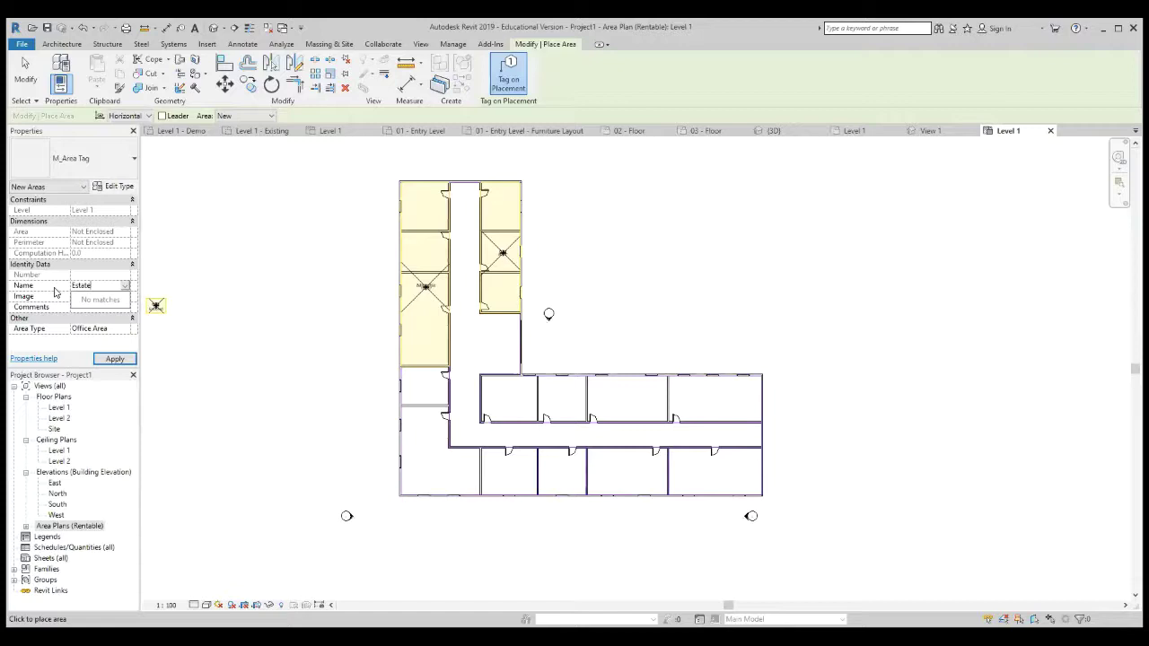
pyautogui.write('te Mgt')
pyautogui.press('Return')
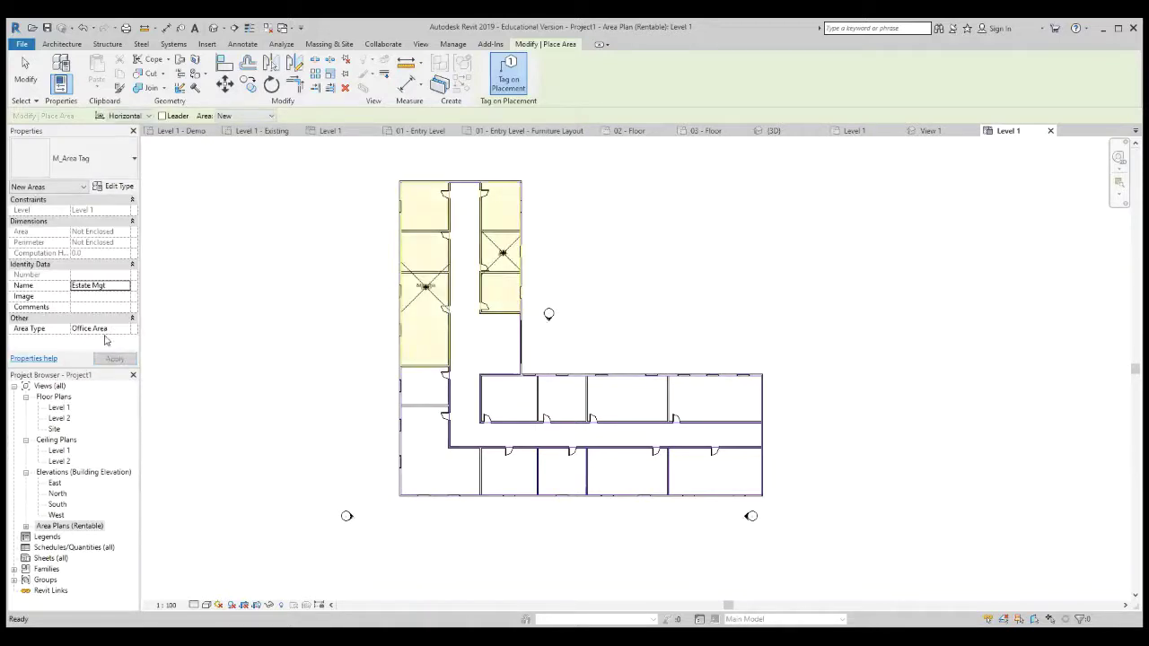
pyautogui.click(110, 330)
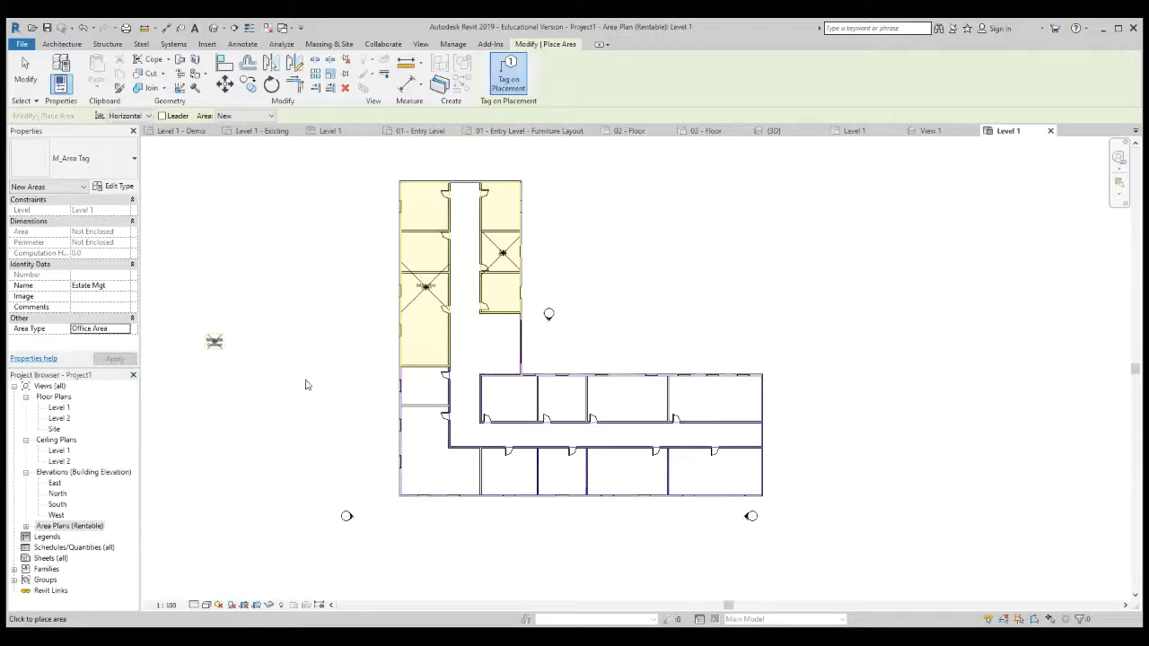
# Step: Place the tagged Estate Mgt area in the enclosed space at the building's southwest corner
pyautogui.click(442, 294)
pyautogui.scroll(3, 429, 280)
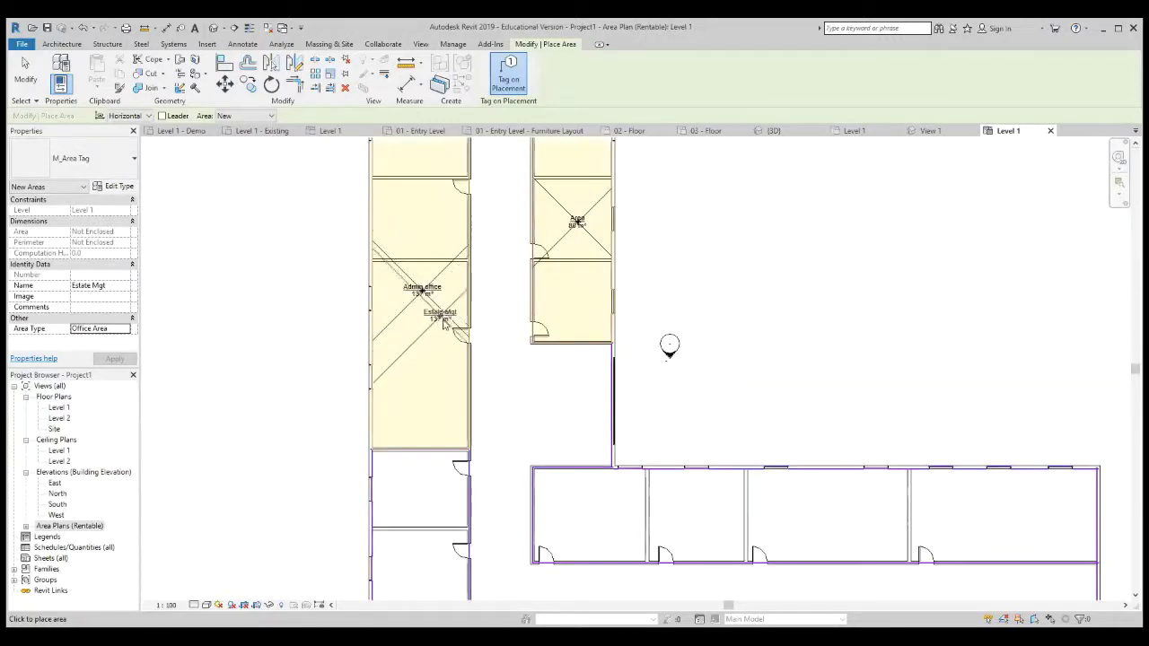
pyautogui.scroll(1, 578, 219)
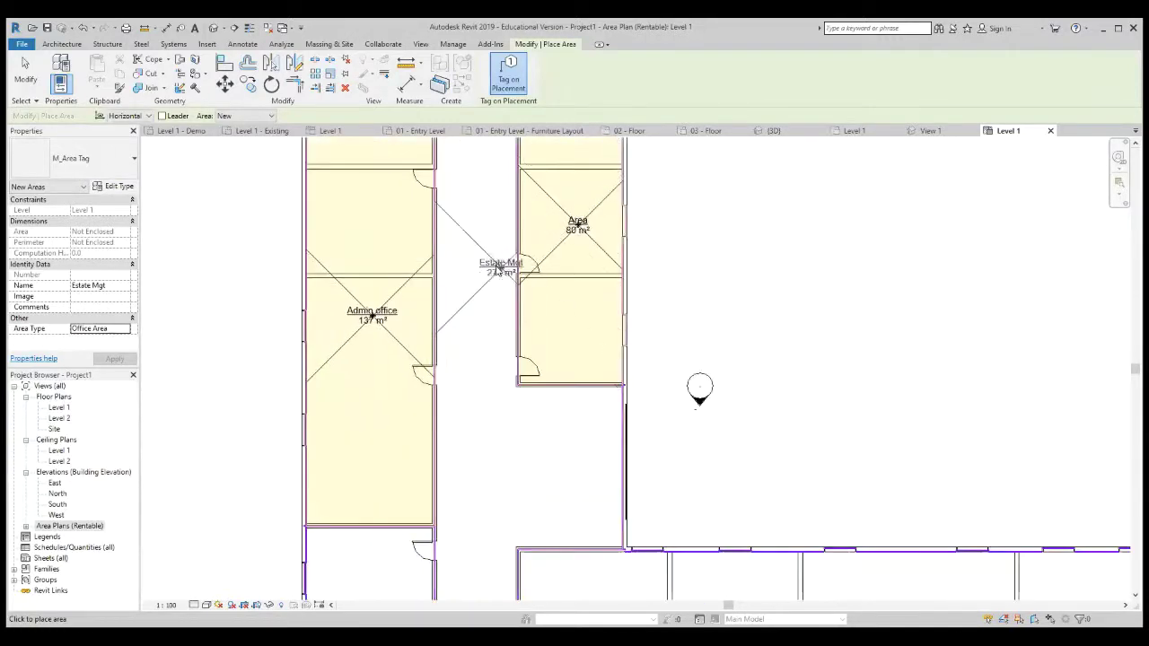
pyautogui.scroll(-2, 536, 220)
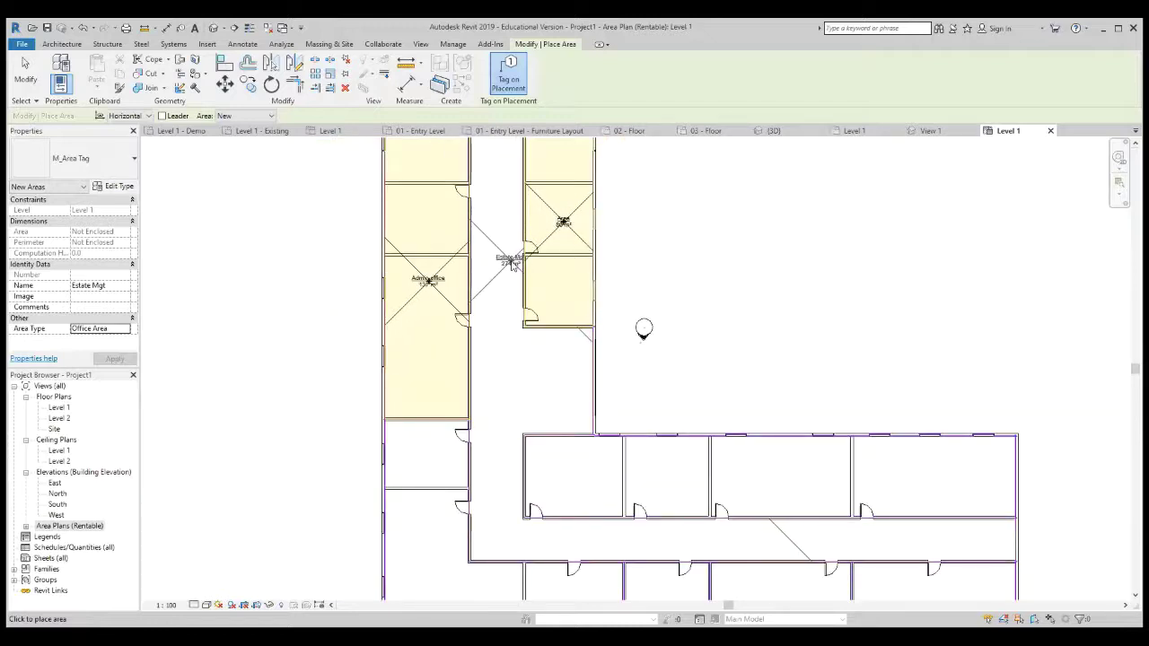
pyautogui.scroll(-1, 493, 229)
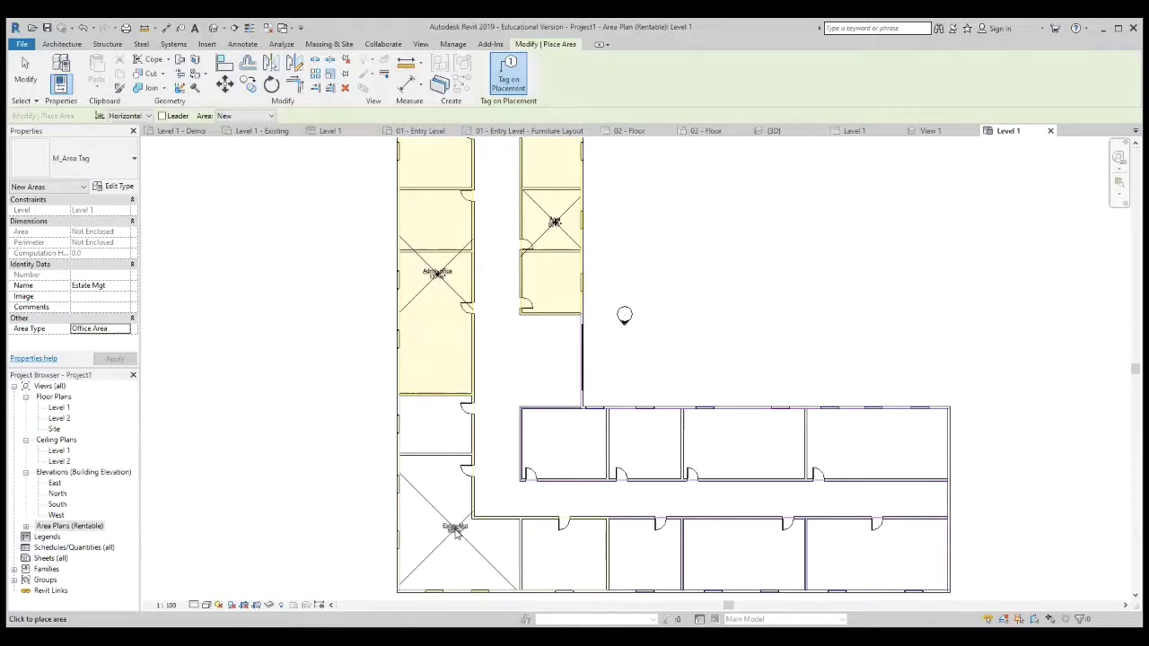
pyautogui.click(456, 531)
pyautogui.click(446, 530)
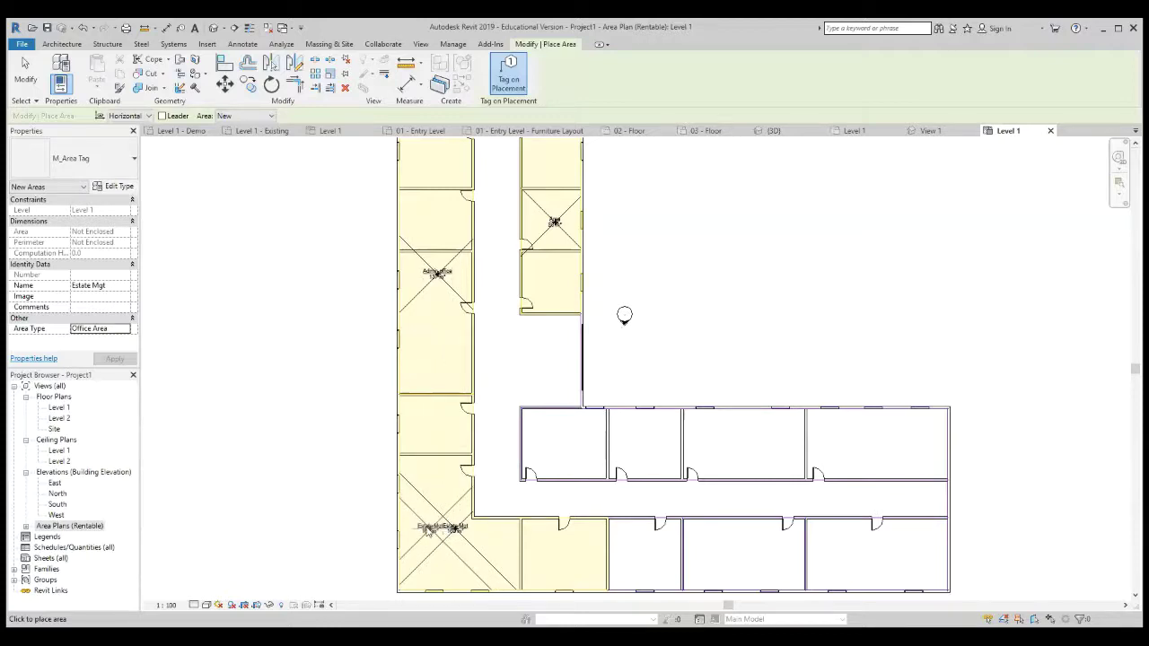
# Step: Set the name for new areas to Building Dept and end area placement
pyautogui.click(109, 286)
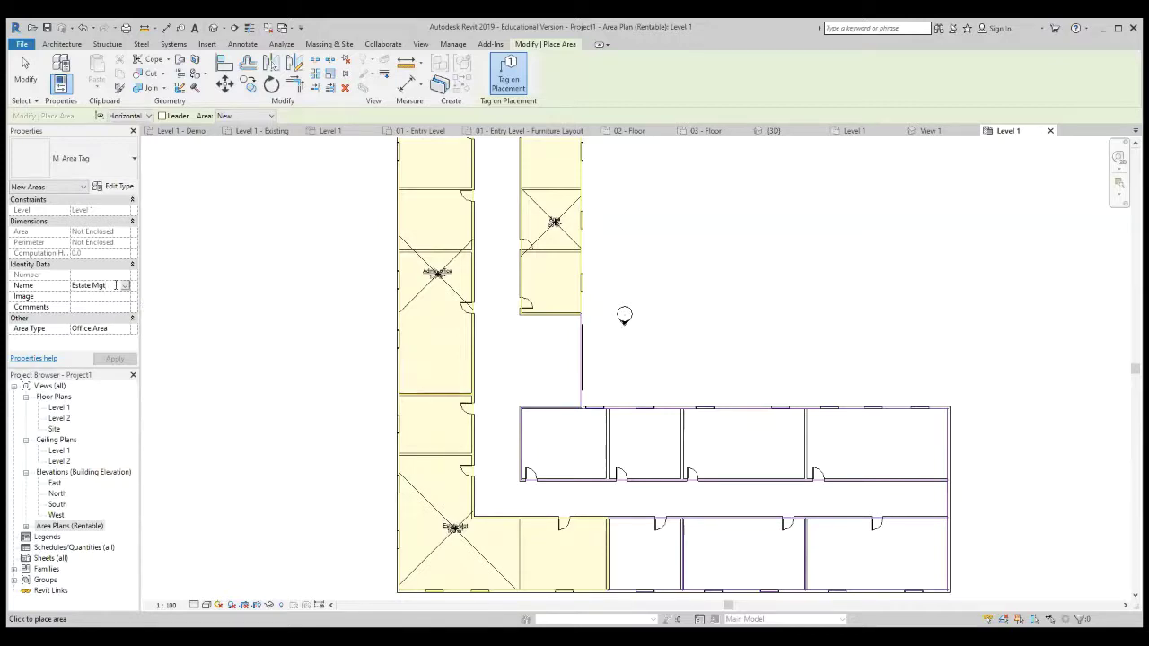
pyautogui.moveTo(115, 285); pyautogui.dragTo(25, 285)
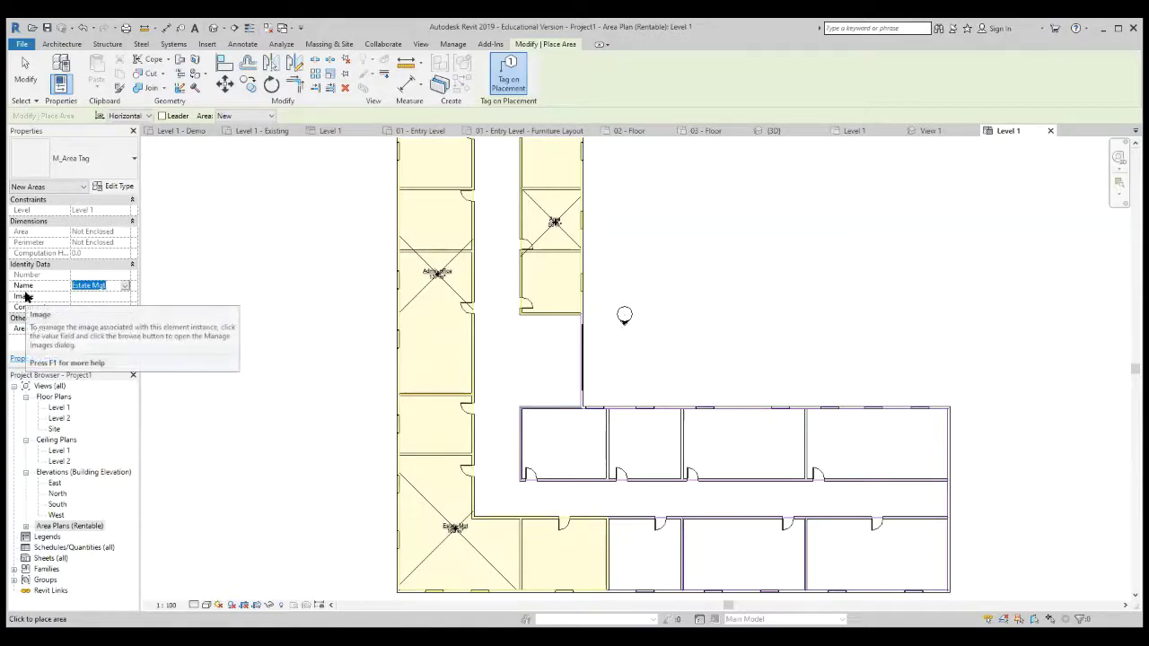
pyautogui.write('Building Dept')
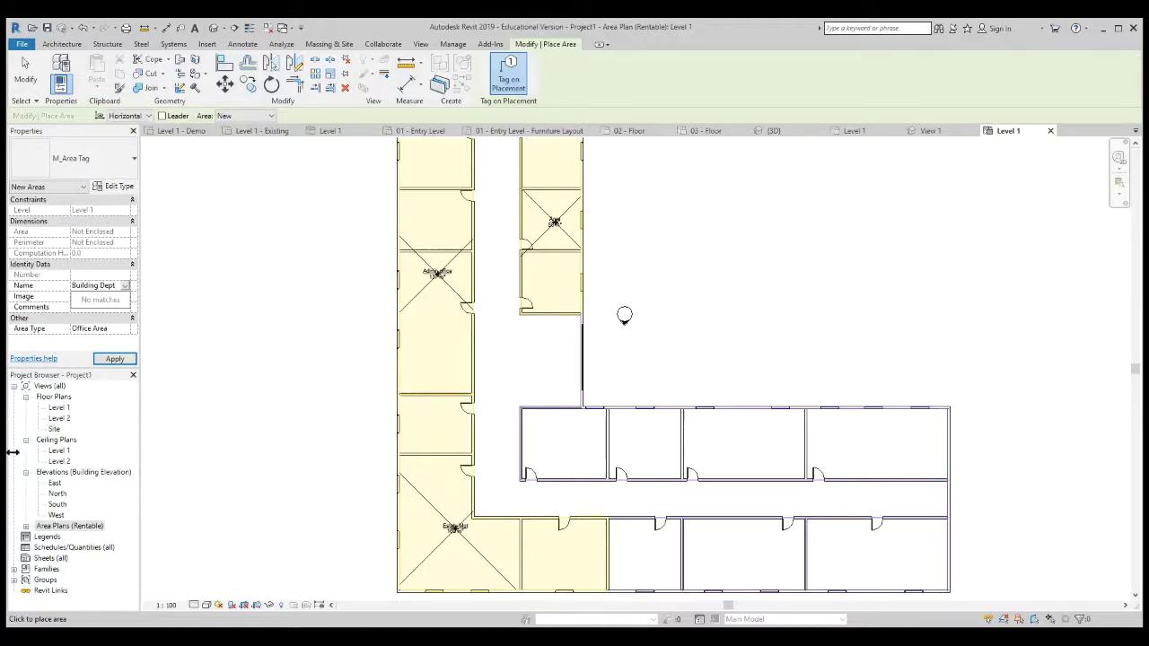
pyautogui.click(107, 359)
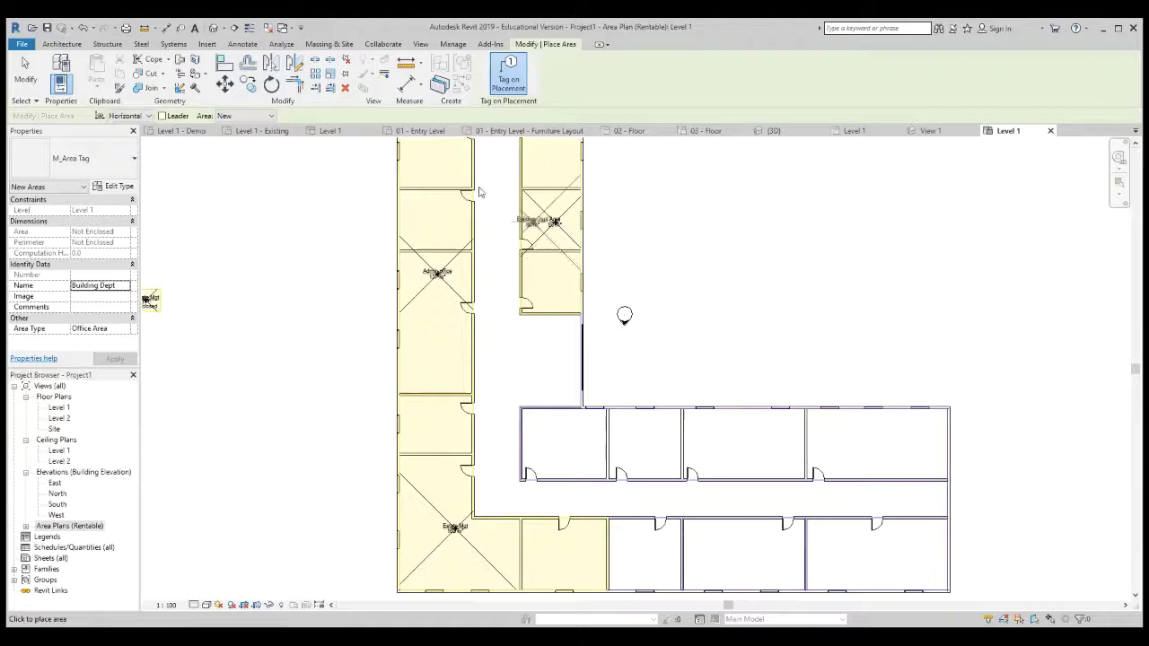
pyautogui.click(279, 154)
pyautogui.click(34, 87)
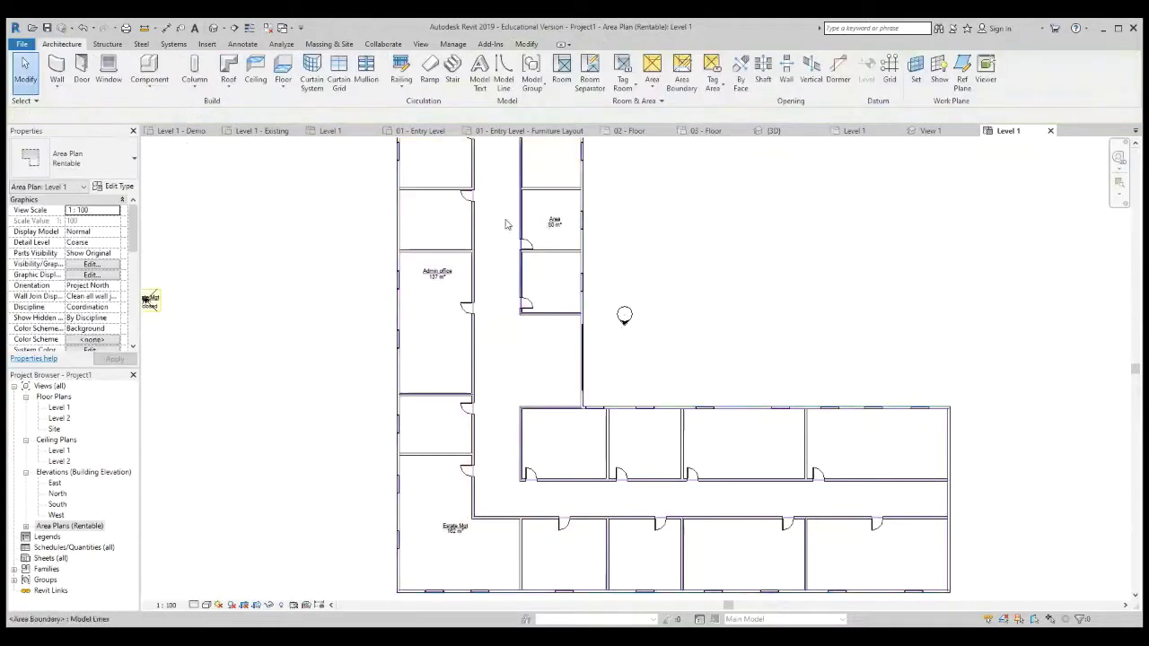
# Step: Rename the area on the north wing's east side as Admin Area through its tag
pyautogui.scroll(5, 575, 256)
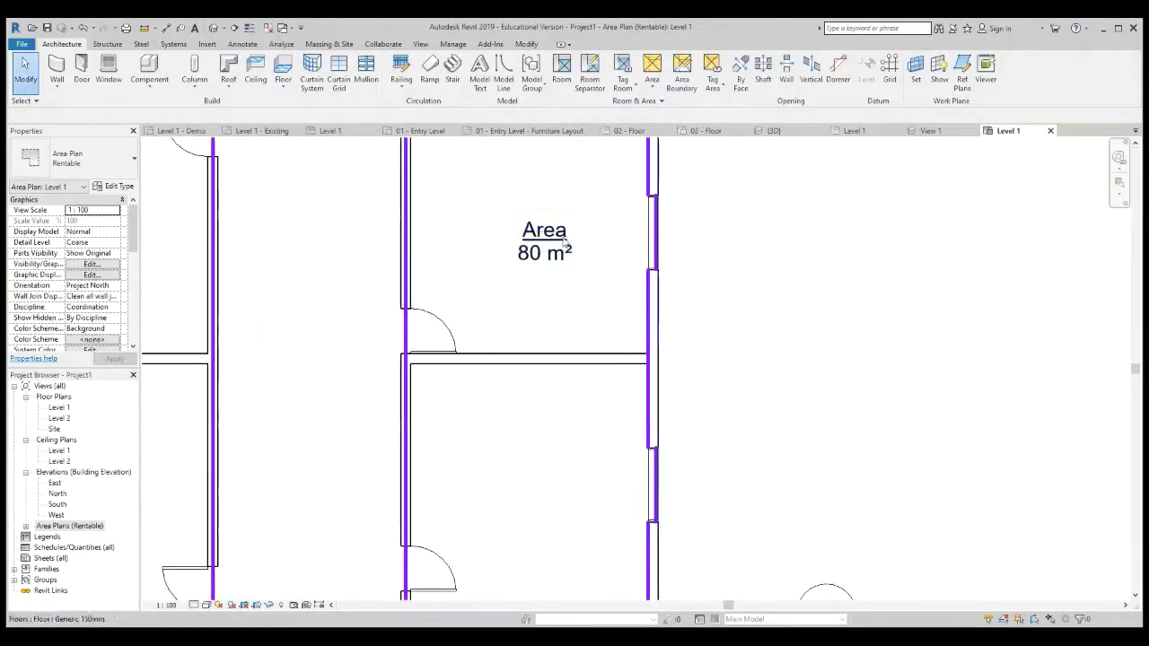
pyautogui.scroll(2, 563, 242)
pyautogui.click(567, 222)
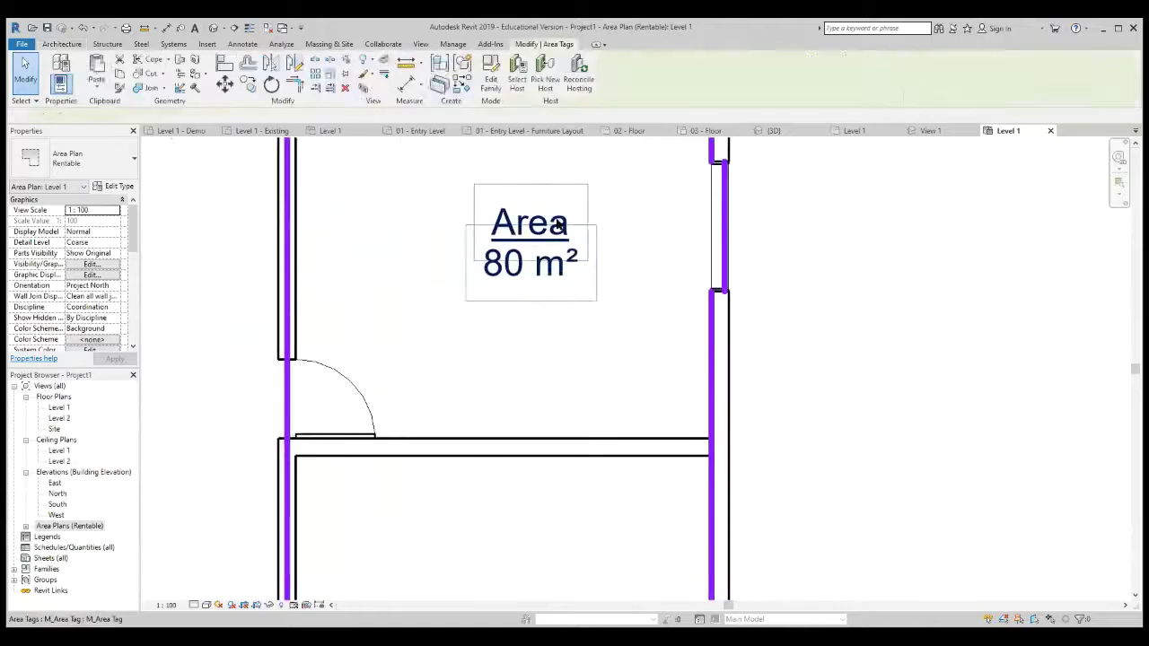
pyautogui.click(553, 230)
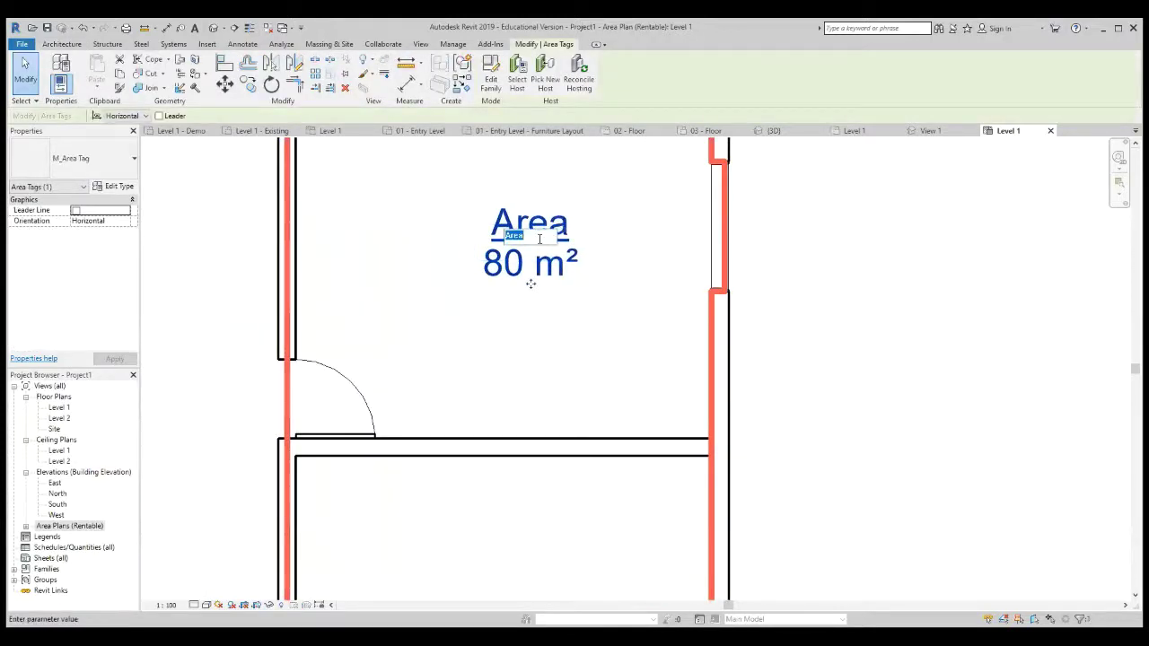
pyautogui.write('0')
pyautogui.click(568, 320)
pyautogui.scroll(-6, 600, 190)
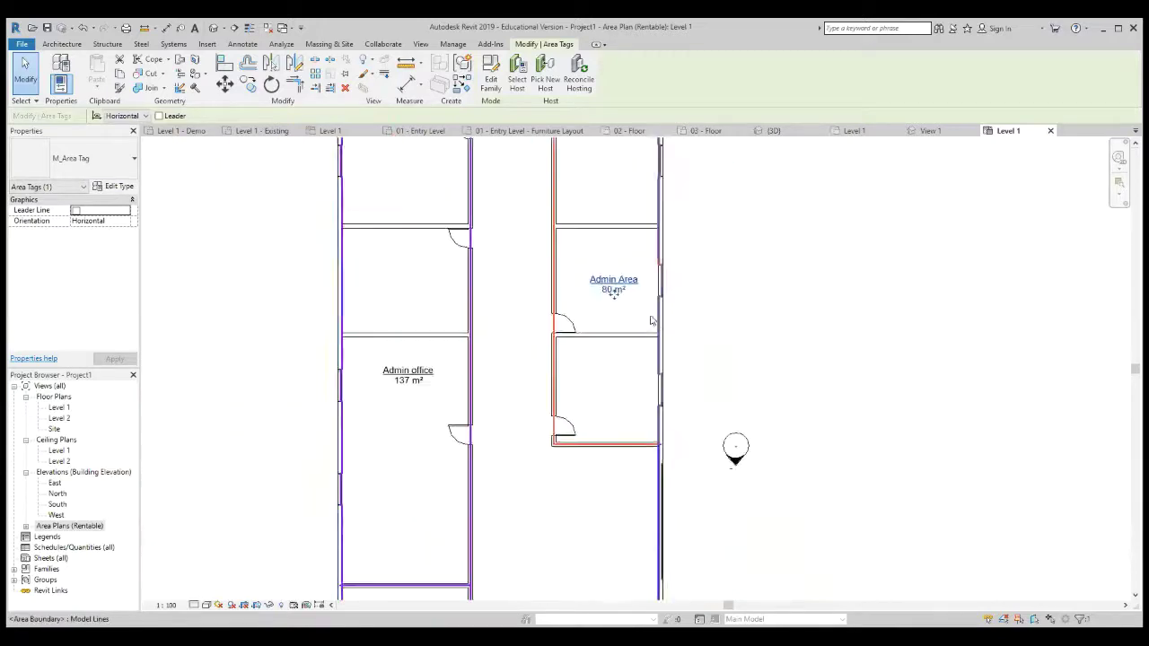
# Step: Rename the Admin office area on the west side of the north wing as Estate Mgt through its tag
pyautogui.scroll(-3, 413, 393)
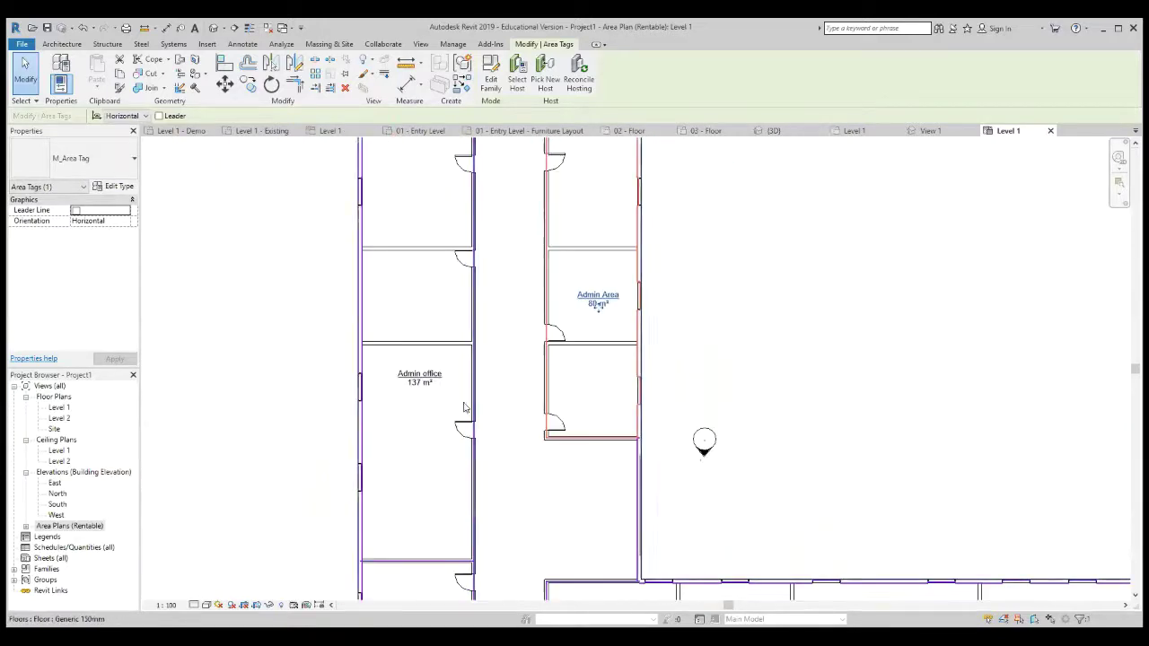
pyautogui.scroll(5, 431, 392)
pyautogui.scroll(4, 432, 392)
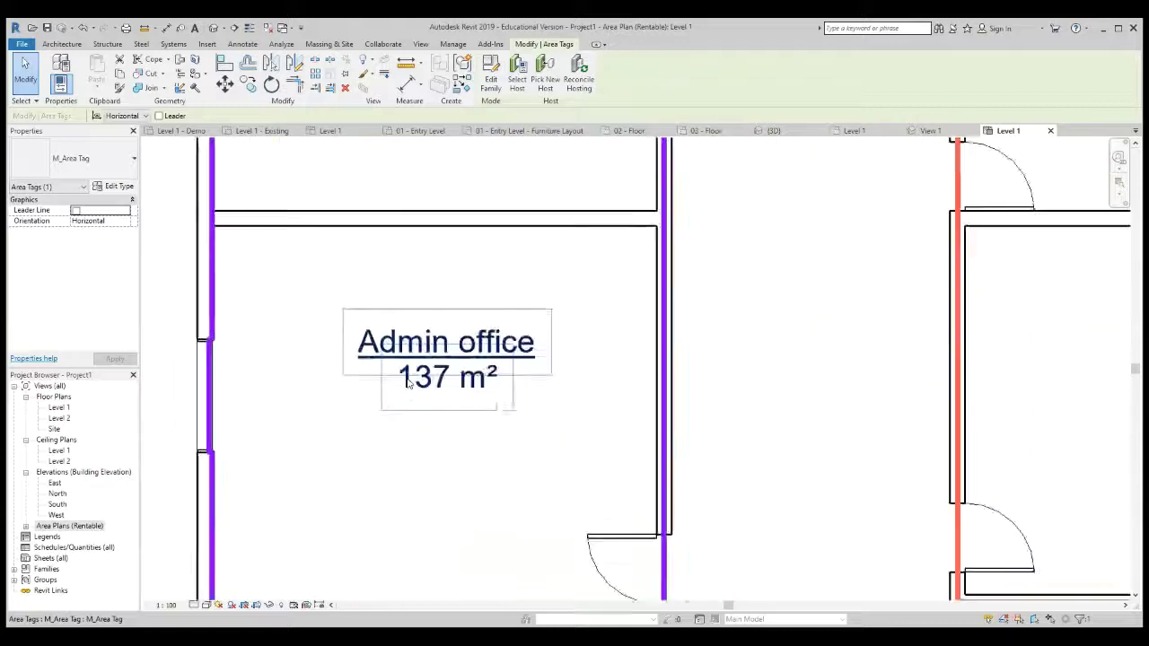
pyautogui.click(445, 338)
pyautogui.click(444, 337)
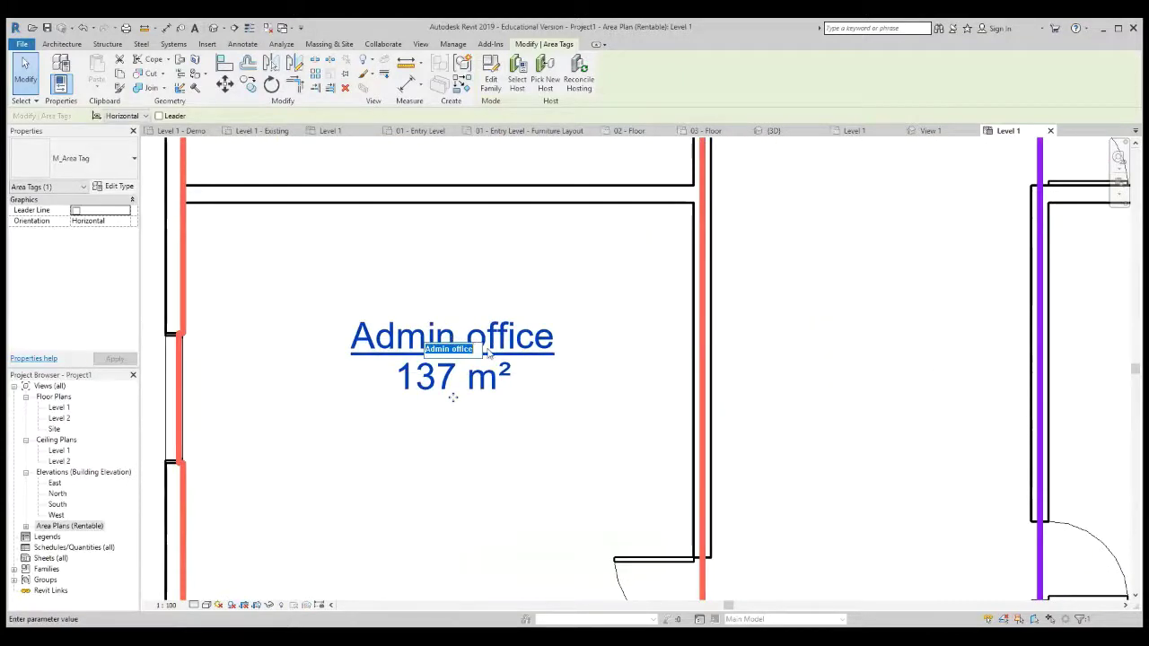
pyautogui.write('Est')
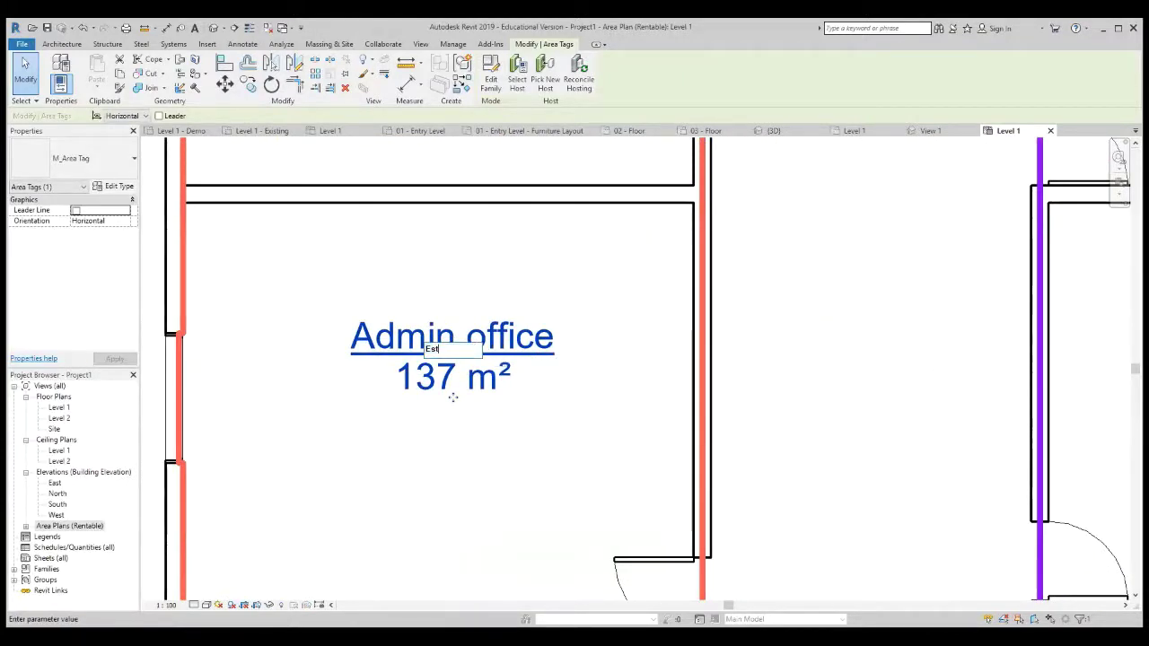
pyautogui.write('ate Mgt')
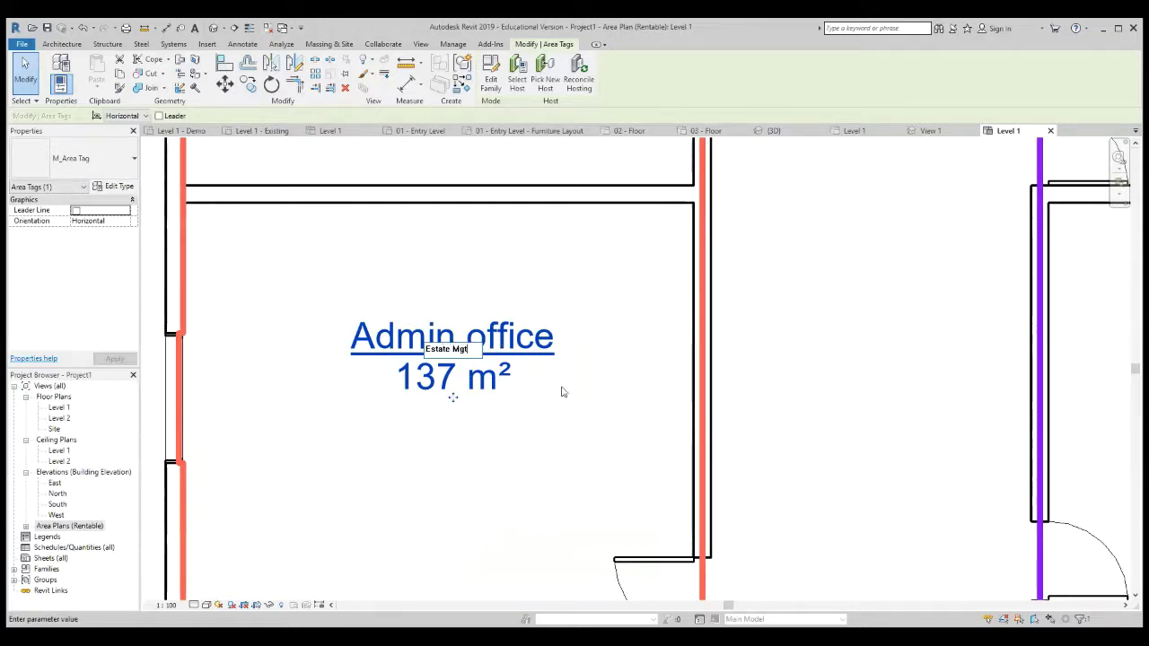
pyautogui.press('Return')
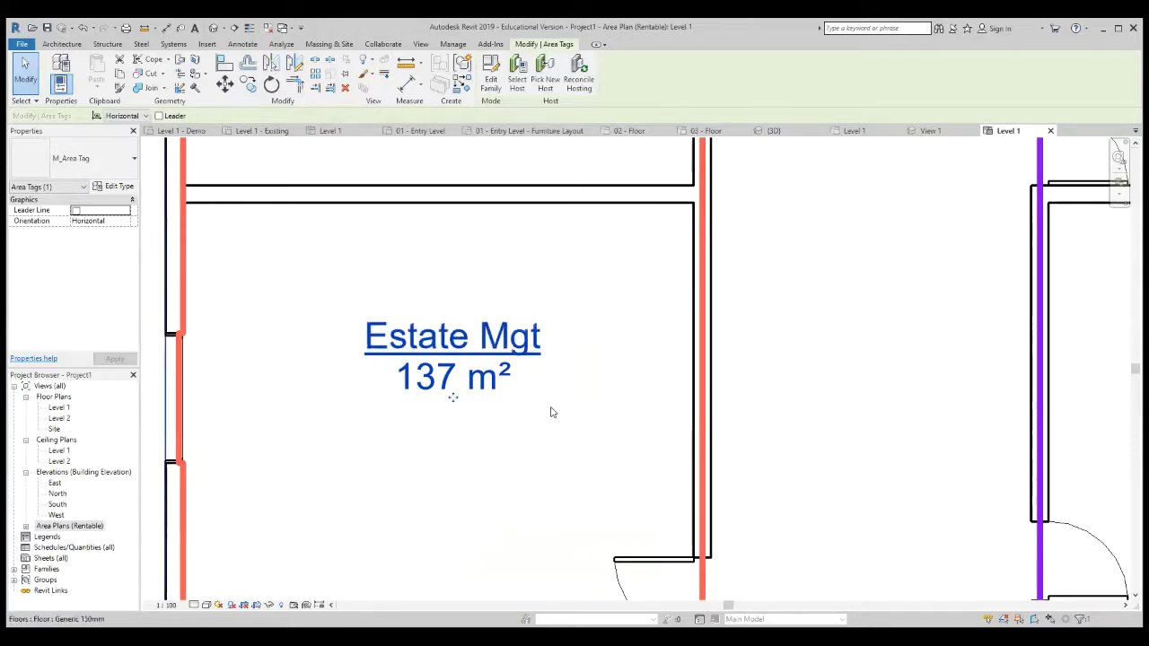
# Step: Rename the area at the building's southwest corner as Building Technology through its tag
pyautogui.scroll(-6, 451, 261)
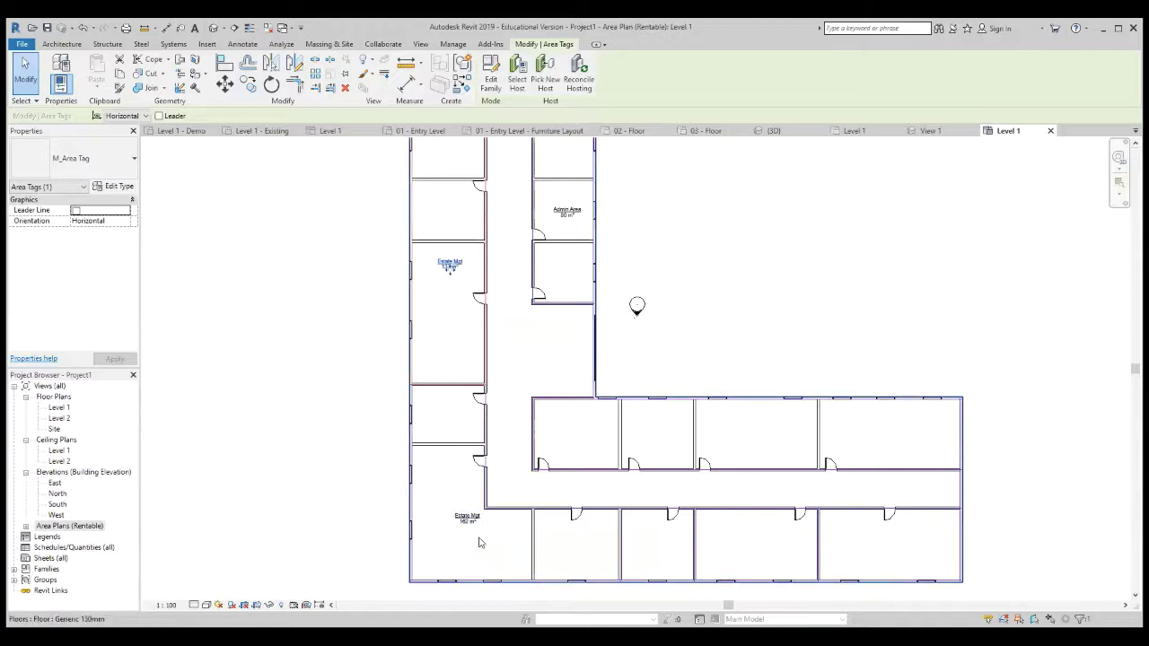
pyautogui.scroll(8, 453, 507)
pyautogui.click(446, 457)
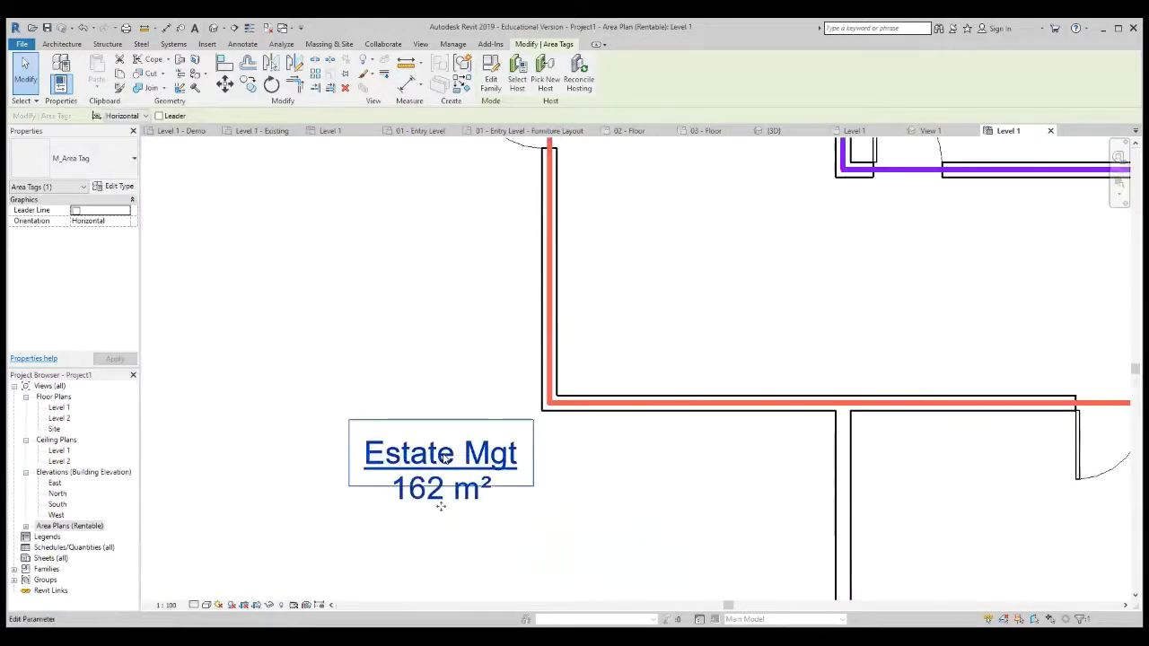
pyautogui.click(446, 458)
pyautogui.write('H')
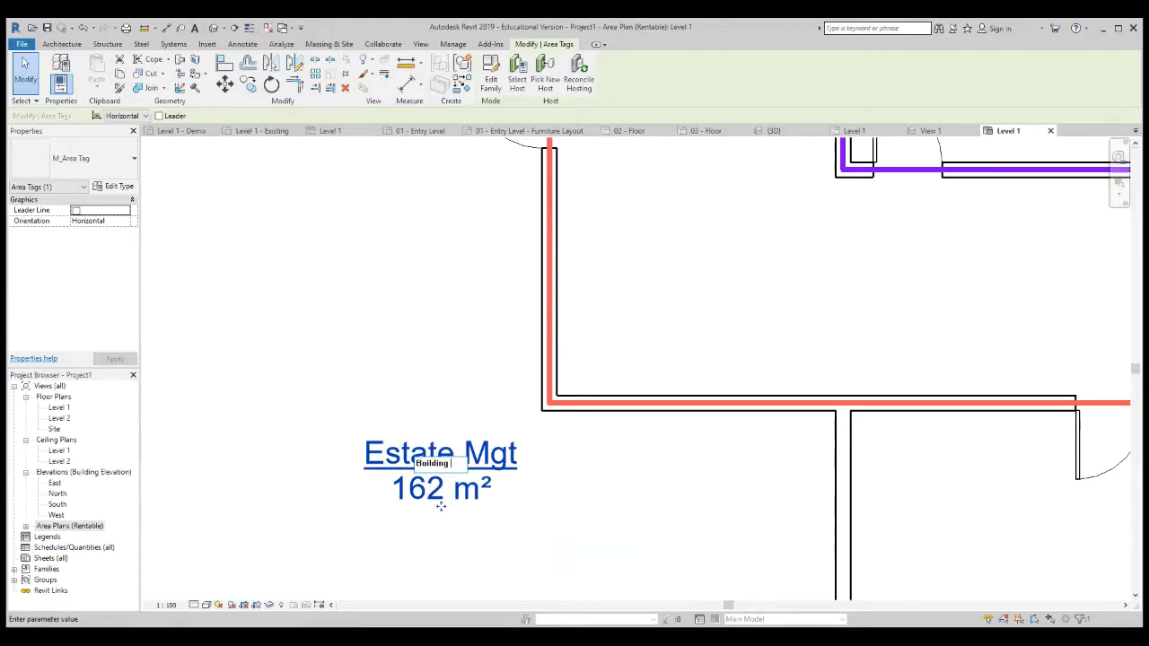
pyautogui.write('uilding Technology')
pyautogui.press('Return')
pyautogui.scroll(-6, 281, 352)
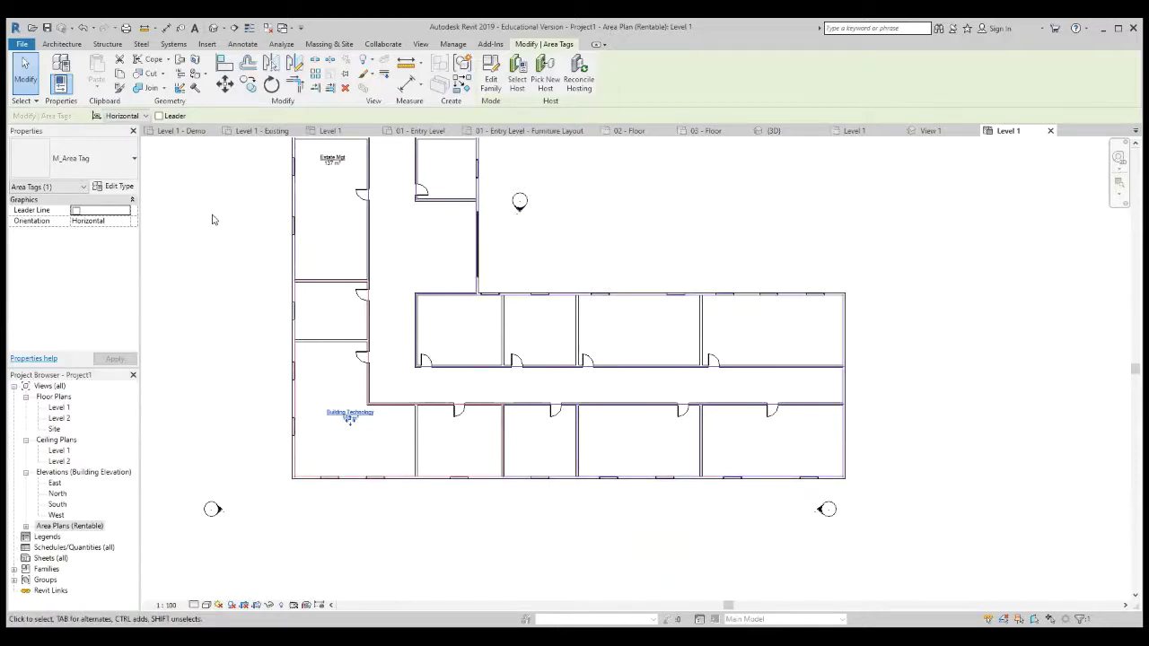
pyautogui.click(27, 79)
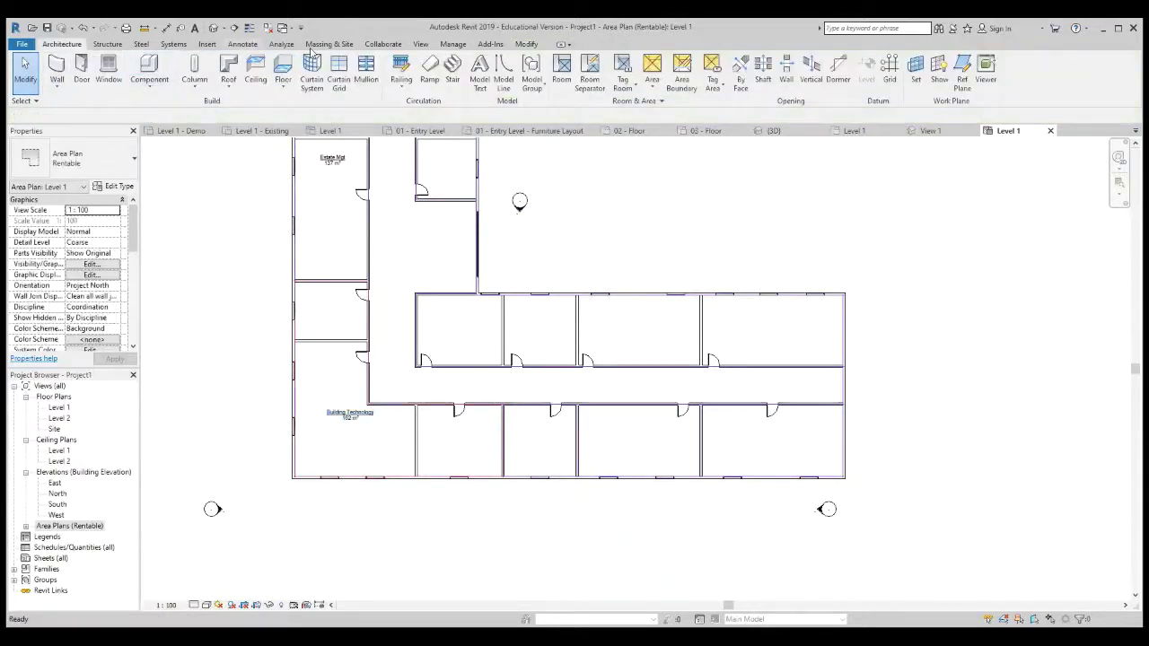
# Step: Start placing new tagged areas in the Level 1 area plan
pyautogui.click(652, 87)
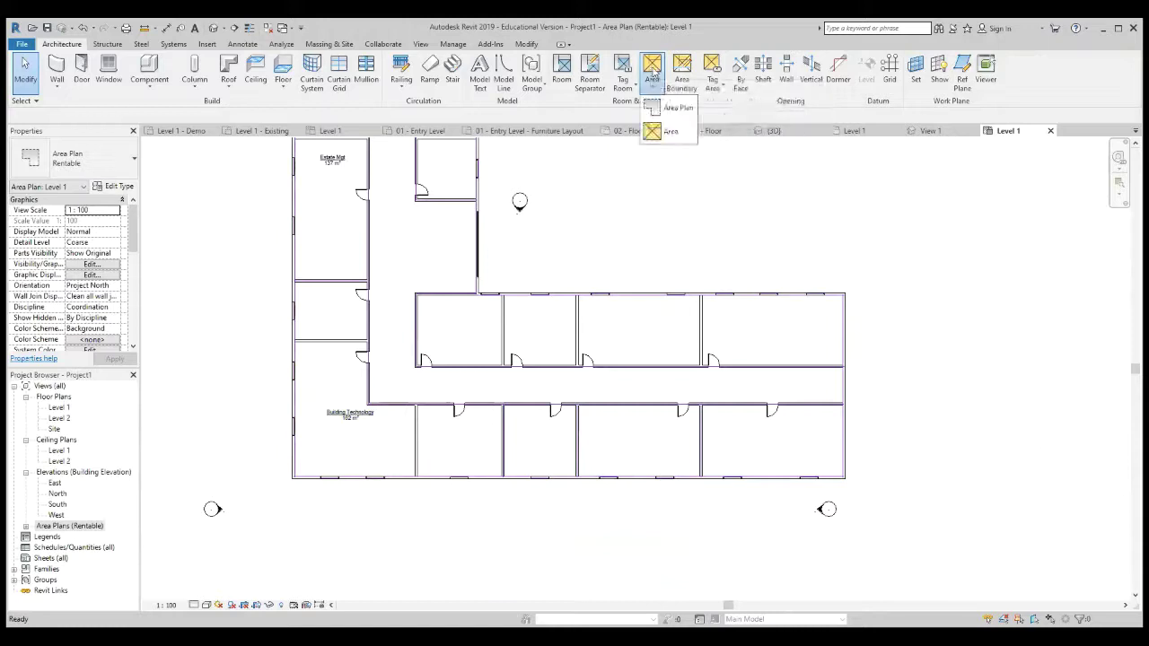
pyautogui.click(664, 133)
pyautogui.click(501, 476)
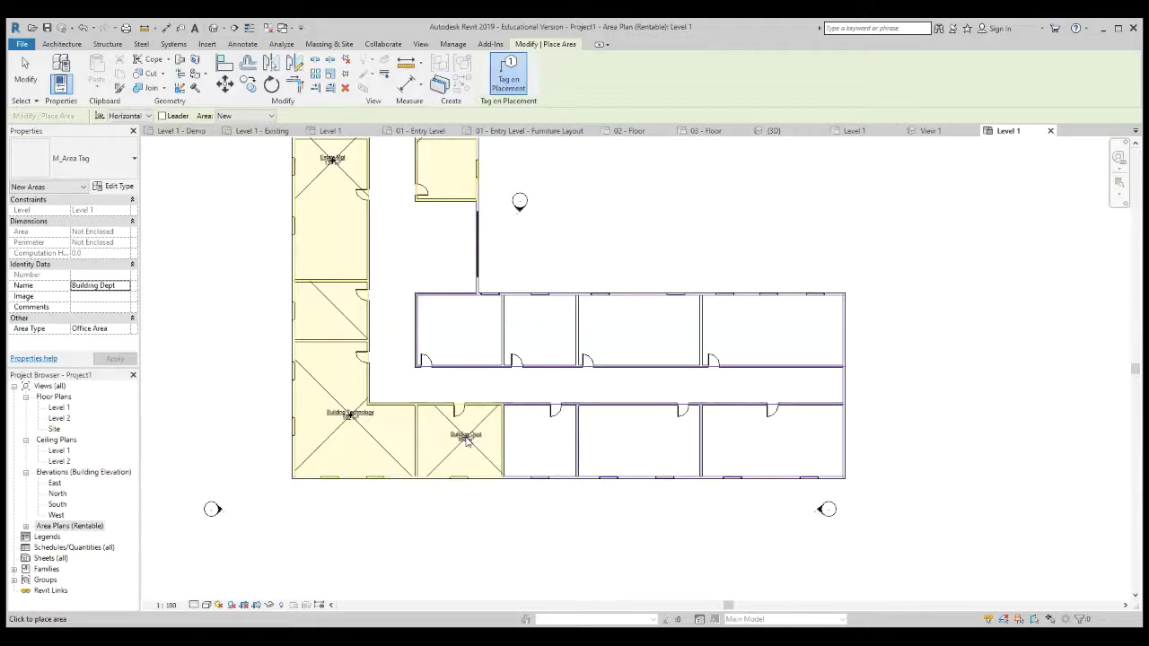
# Step: Try to change the name for new areas to Architecture Dept
pyautogui.click(115, 287)
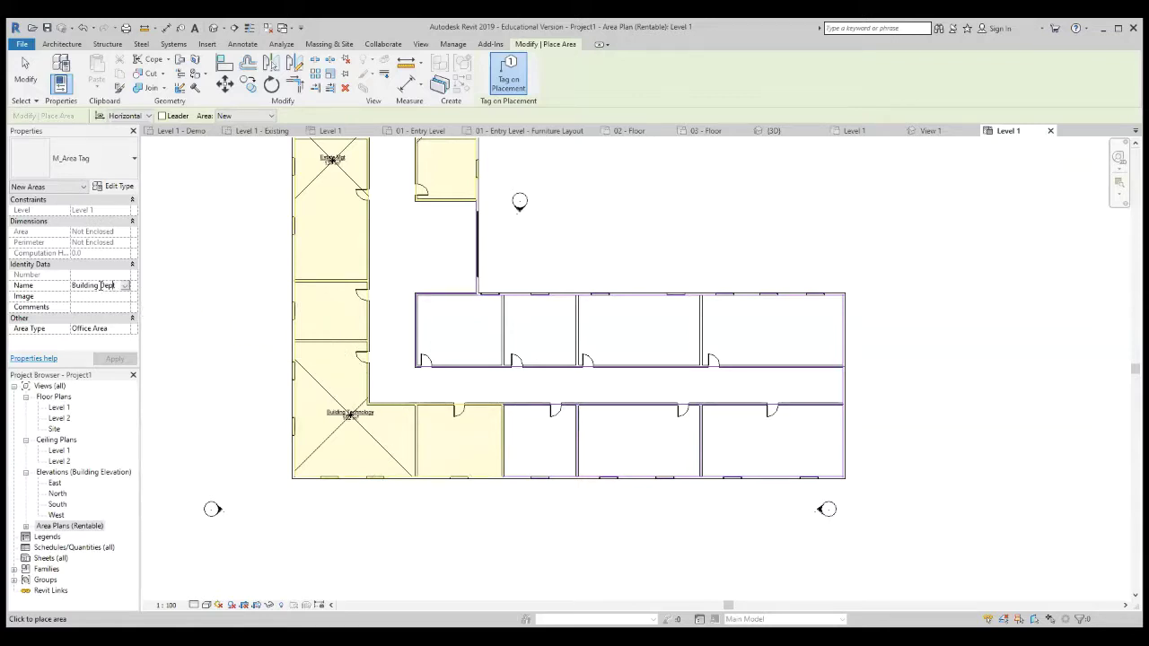
pyautogui.moveTo(96, 285); pyautogui.dragTo(26, 289)
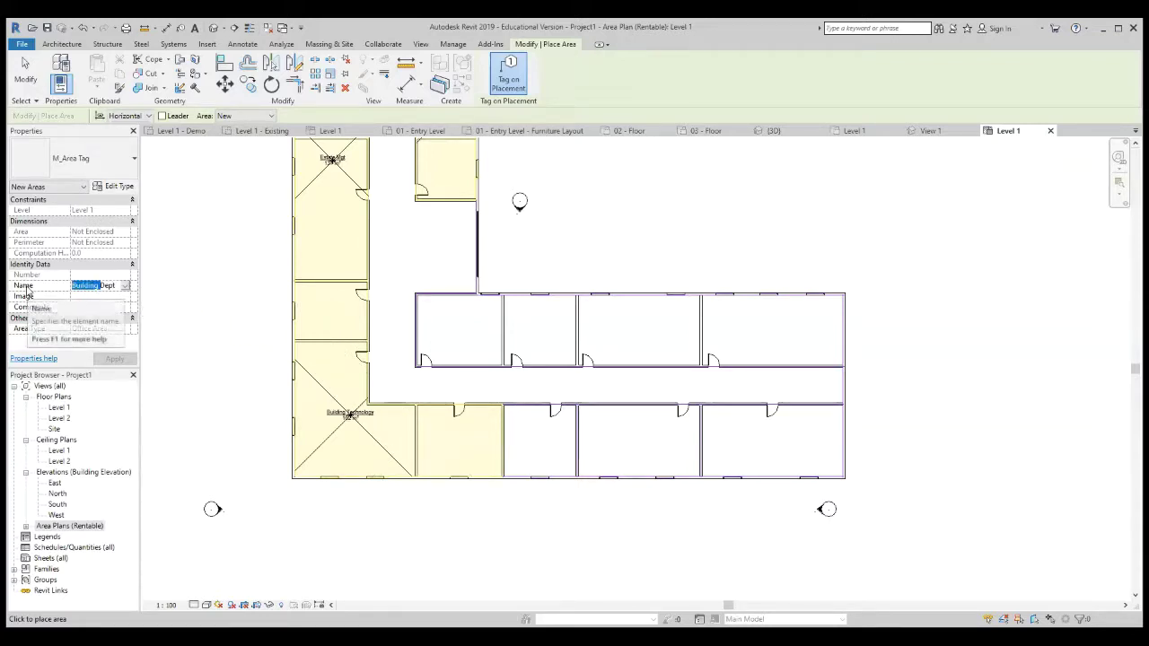
pyautogui.write('Archi')
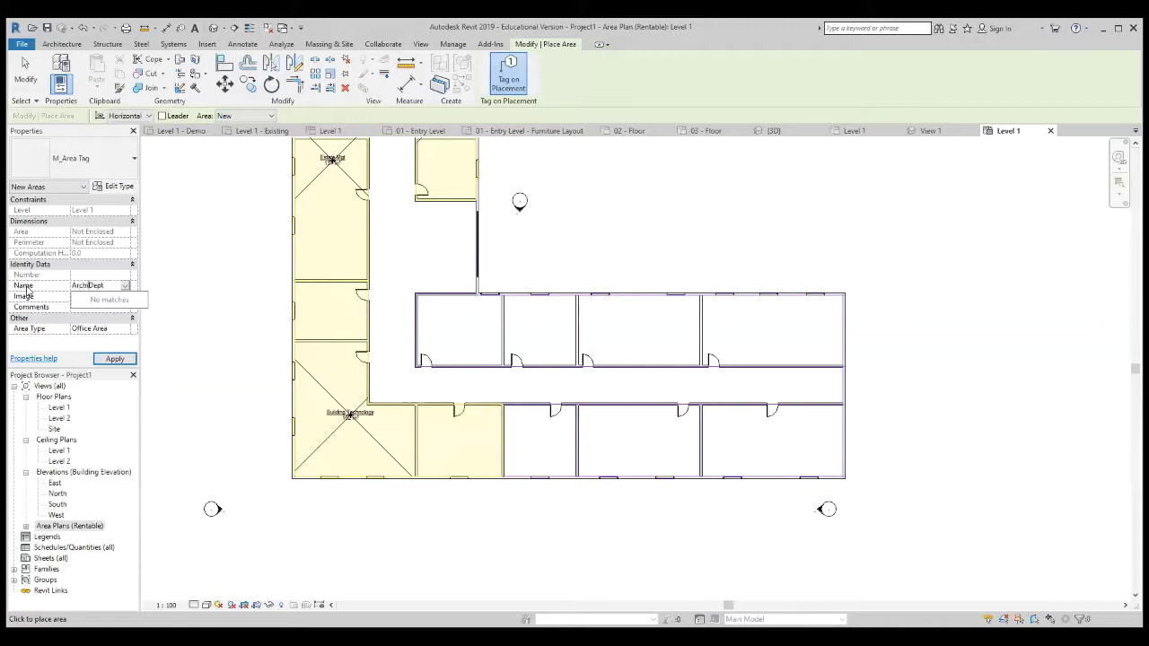
pyautogui.write('tecture')
pyautogui.click(118, 360)
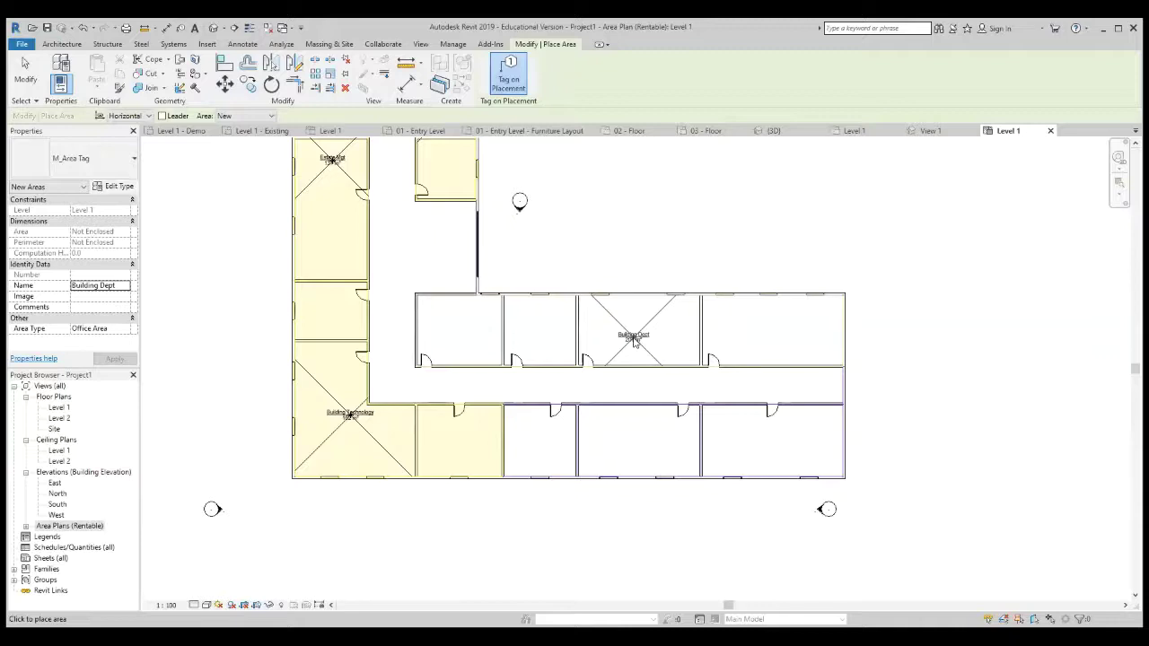
# Step: Place tagged Building Dept areas in the east wing's northern block and its three easternmost southern rooms, and end area placement
pyautogui.click(634, 340)
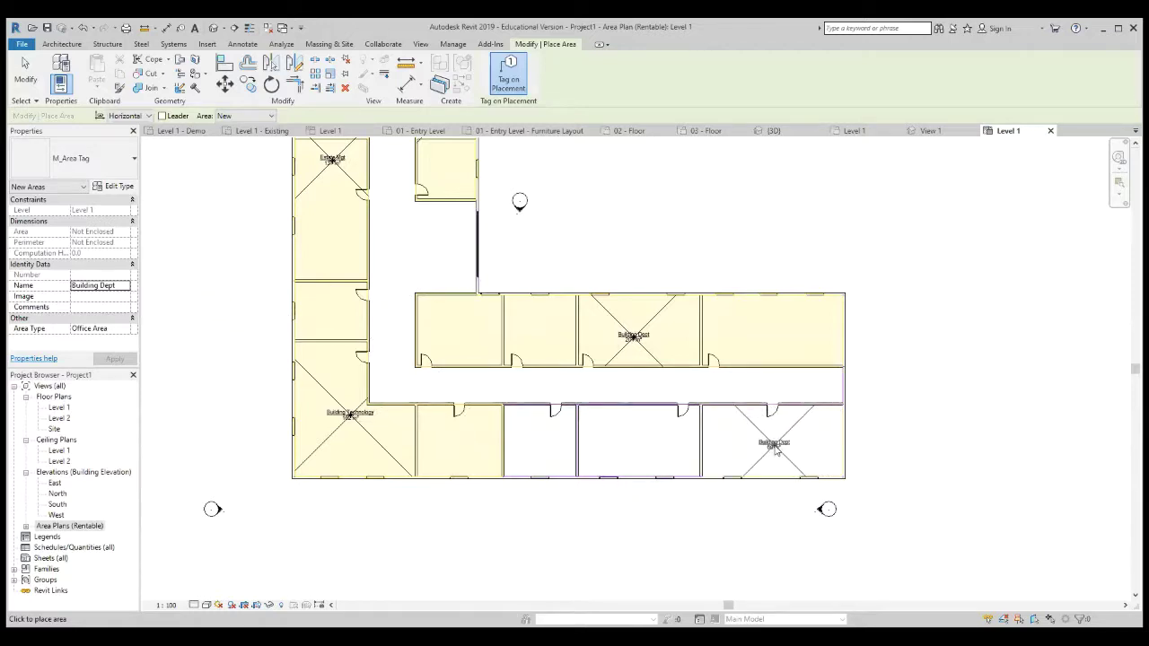
pyautogui.click(779, 456)
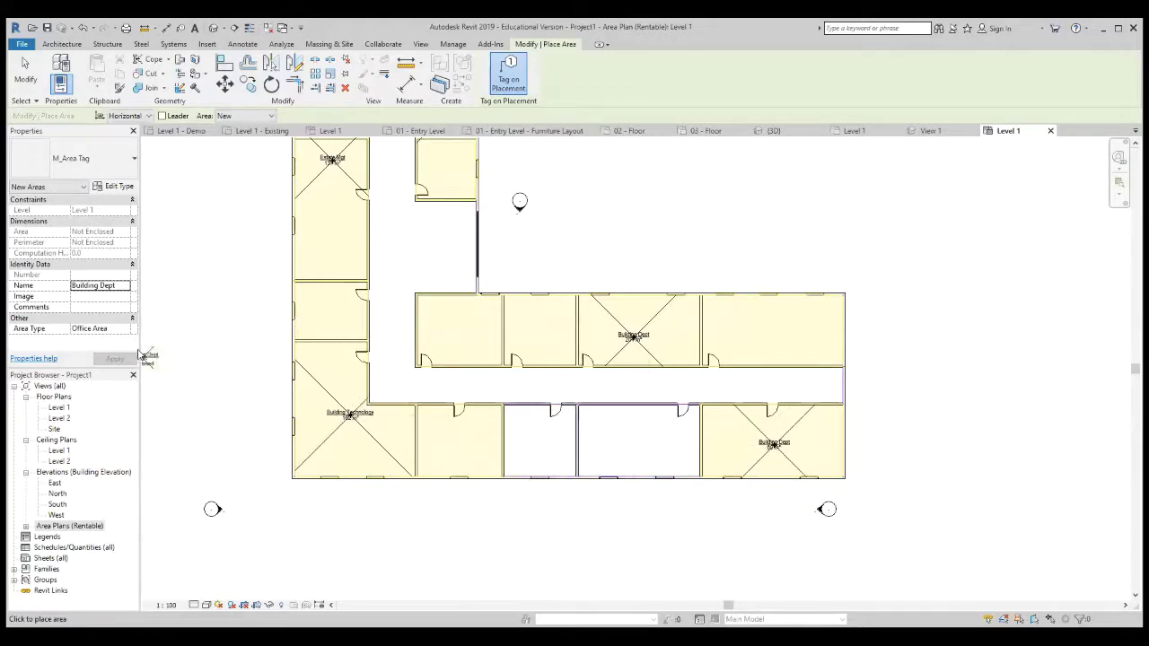
pyautogui.click(640, 469)
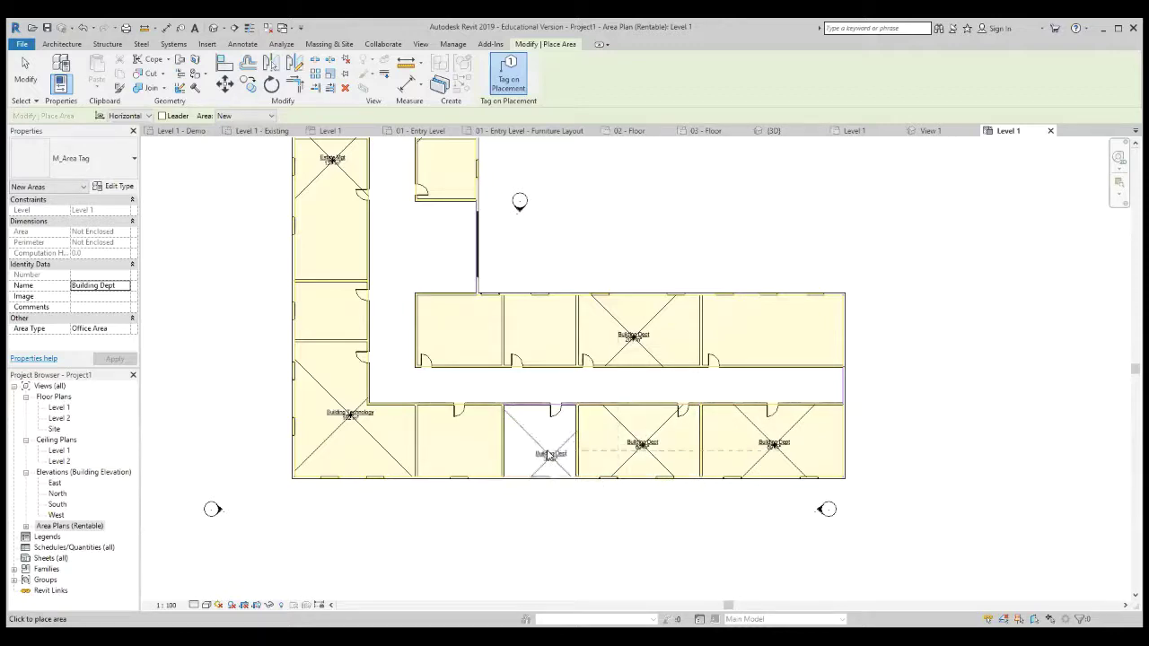
pyautogui.click(550, 456)
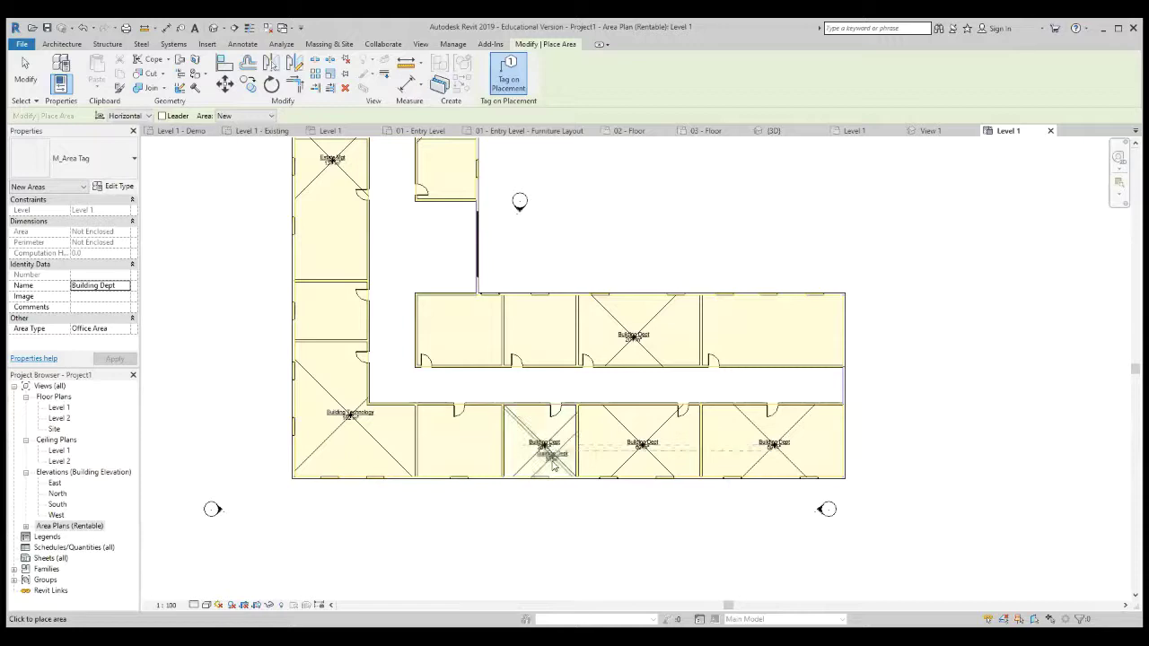
pyautogui.click(25, 79)
# Step: Rename the area in the east wing's northern block as Architecture Dept through its tag
pyautogui.click(640, 337)
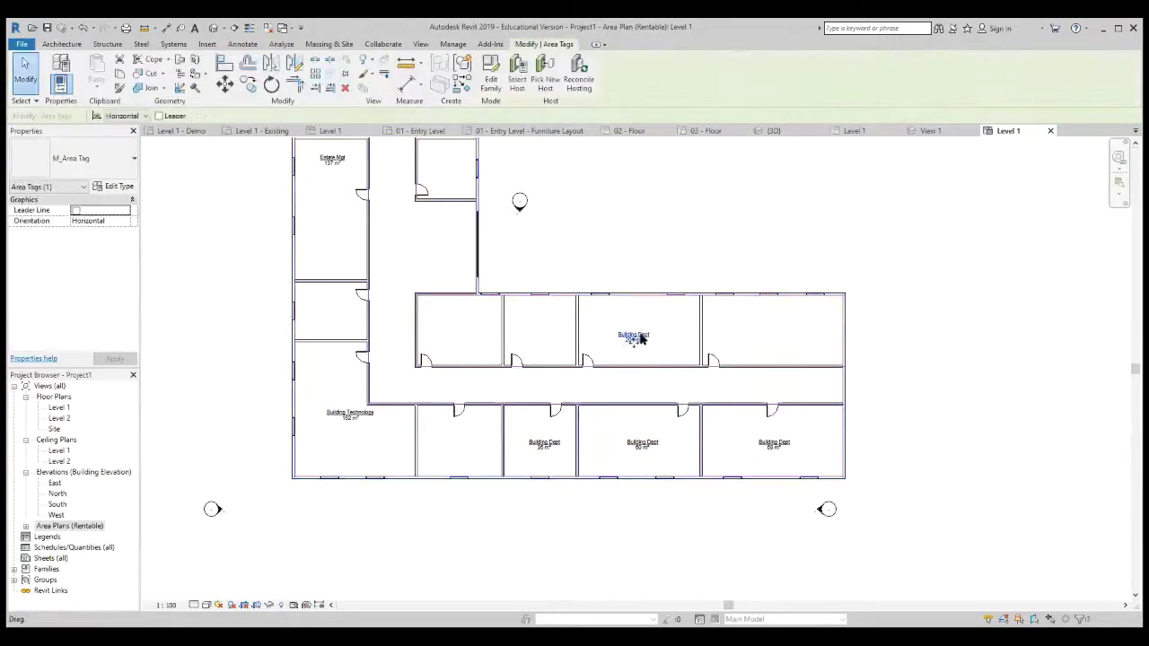
pyautogui.scroll(3, 639, 337)
pyautogui.click(626, 330)
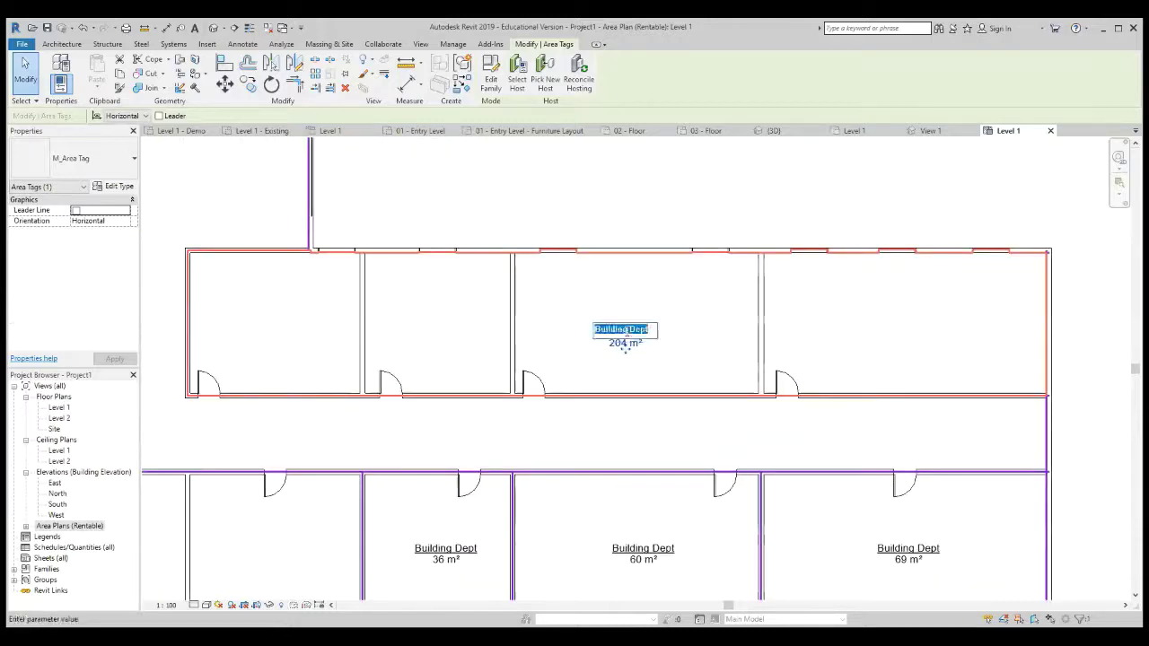
pyautogui.write('A')
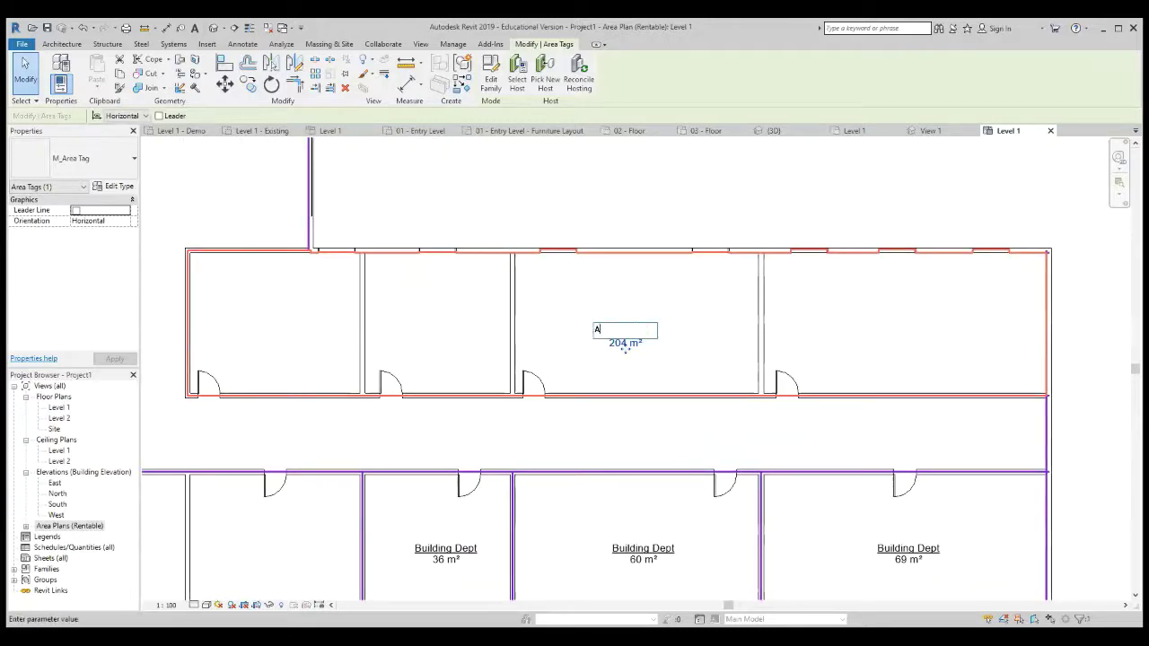
pyautogui.write('rchitecture Dept')
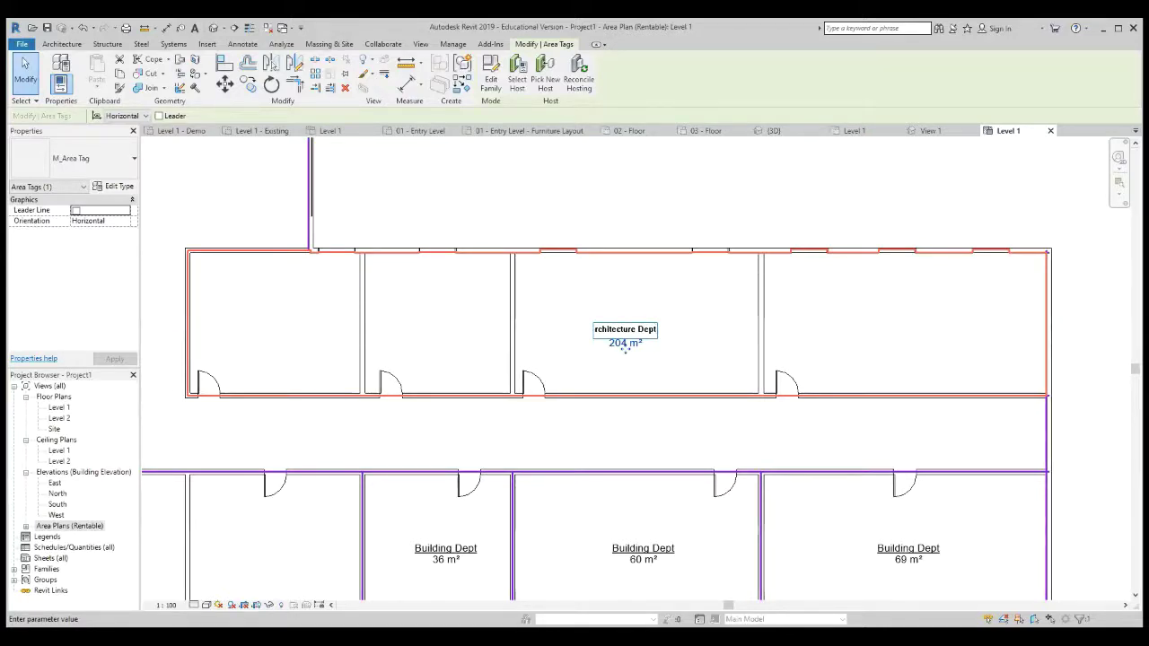
pyautogui.click(744, 358)
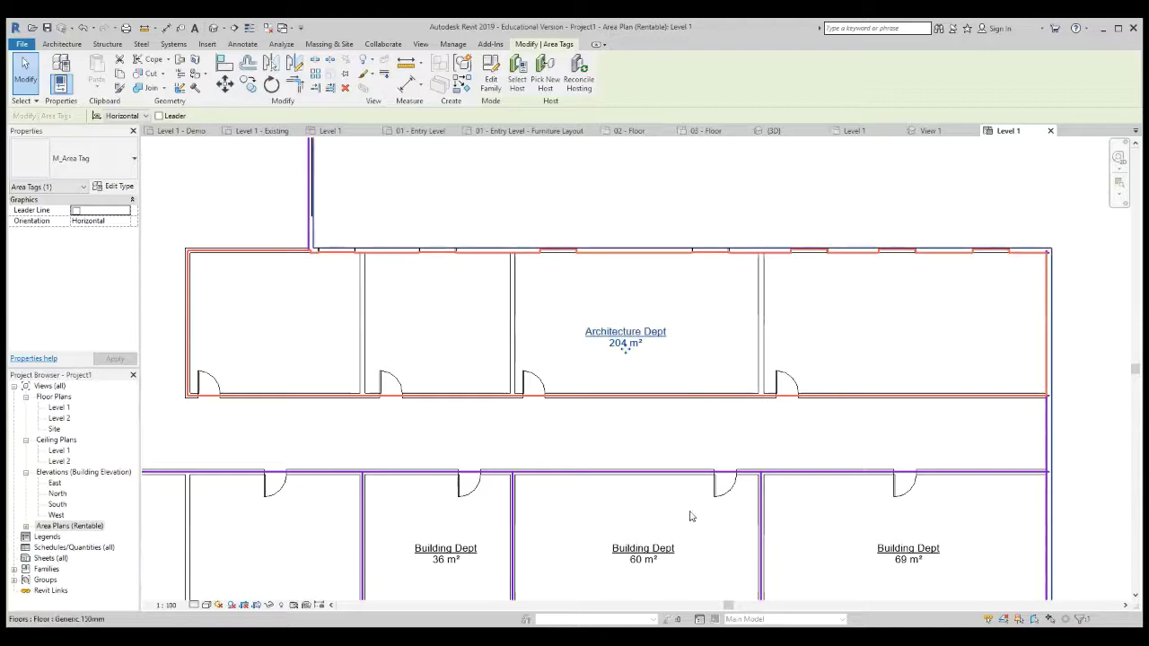
# Step: Rename the area in the southeast corner room as Lecture Hall through its tag
pyautogui.click(910, 548)
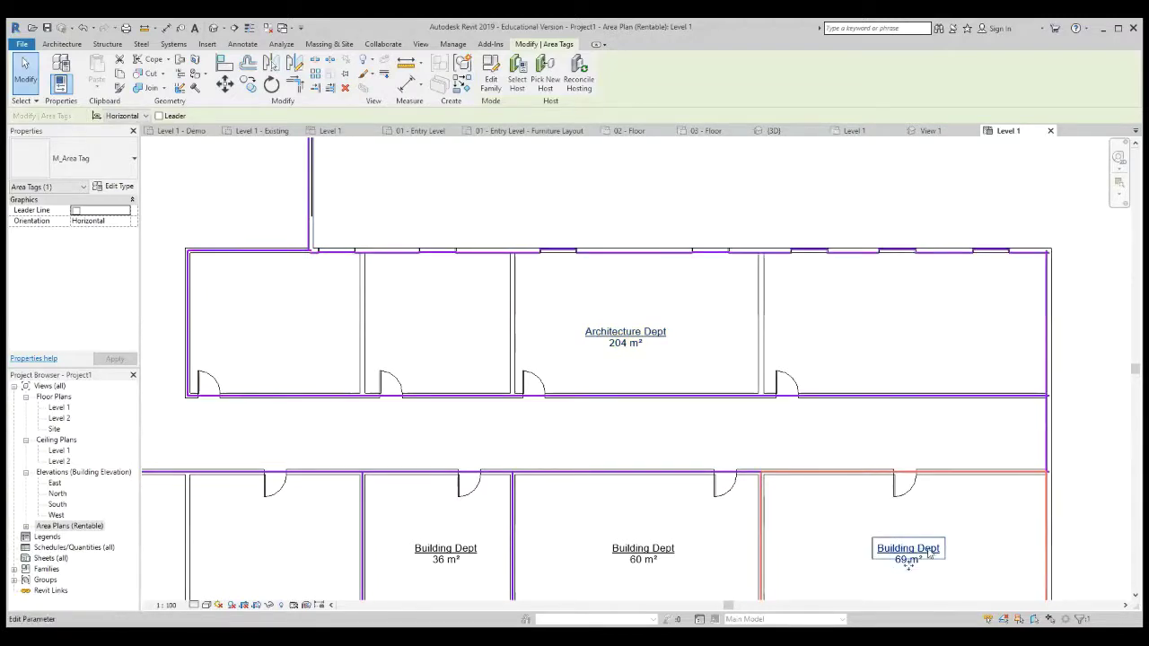
pyautogui.click(931, 546)
pyautogui.write('L')
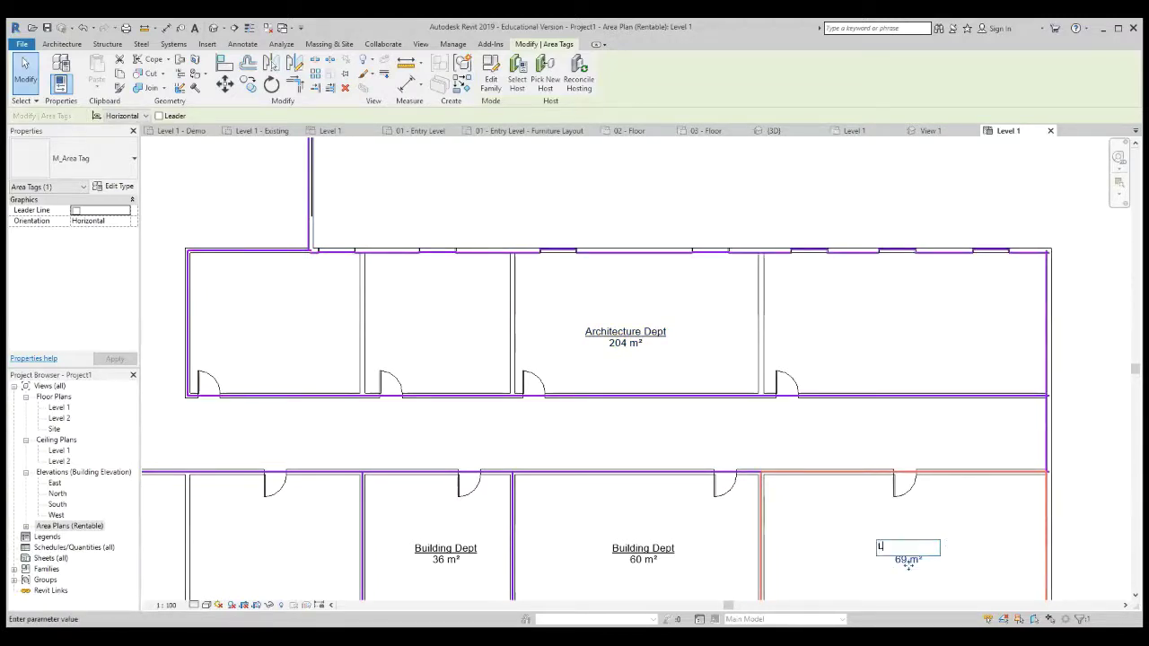
pyautogui.write('ecture Hall')
pyautogui.click(721, 572)
# Step: Rename the area in the room directly west of Lecture Hall as Computer room
pyautogui.click(640, 548)
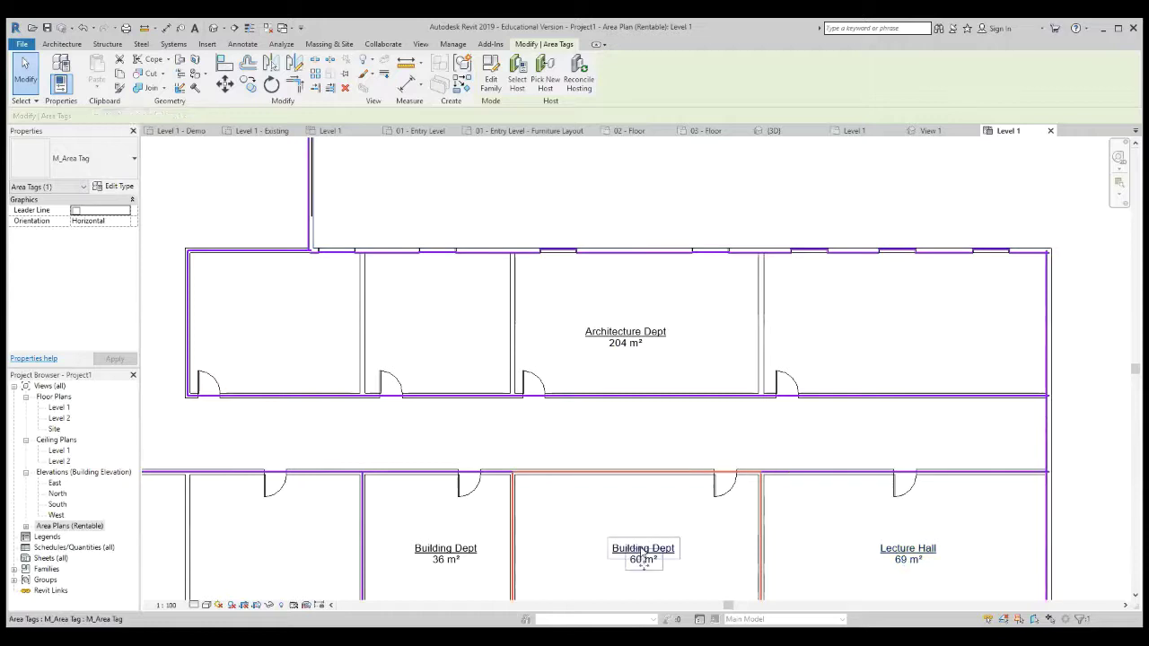
pyautogui.click(640, 546)
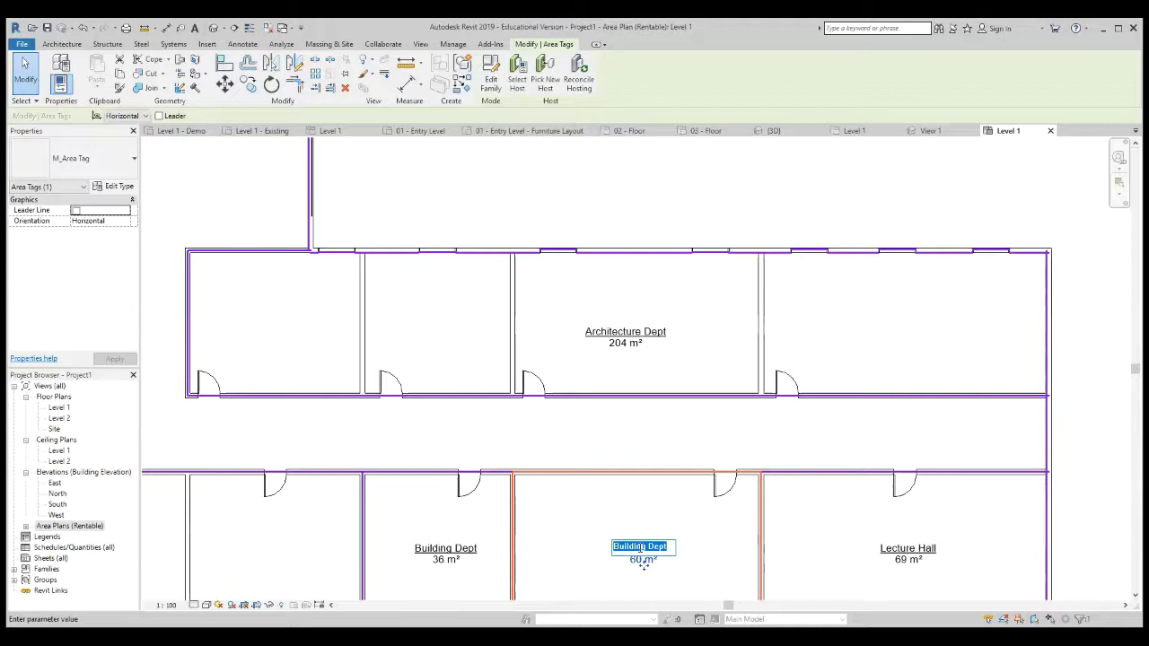
pyautogui.write('Computer room')
pyautogui.click(723, 557)
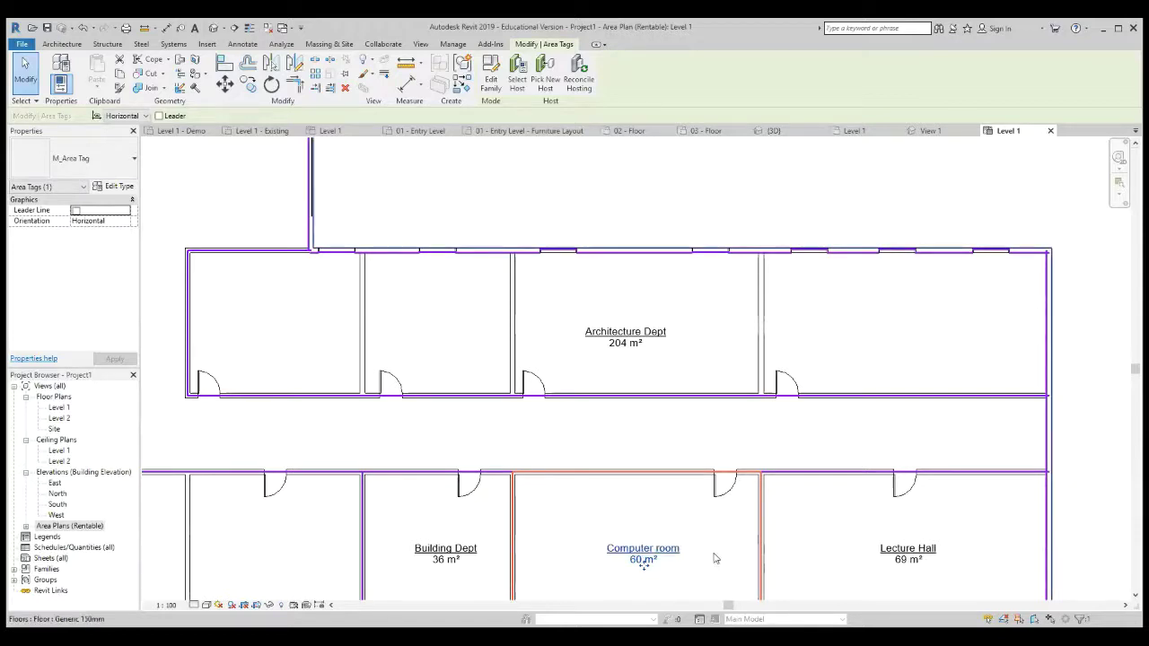
# Step: Rename the area in the narrow room directly west of Computer room as General store
pyautogui.click(444, 548)
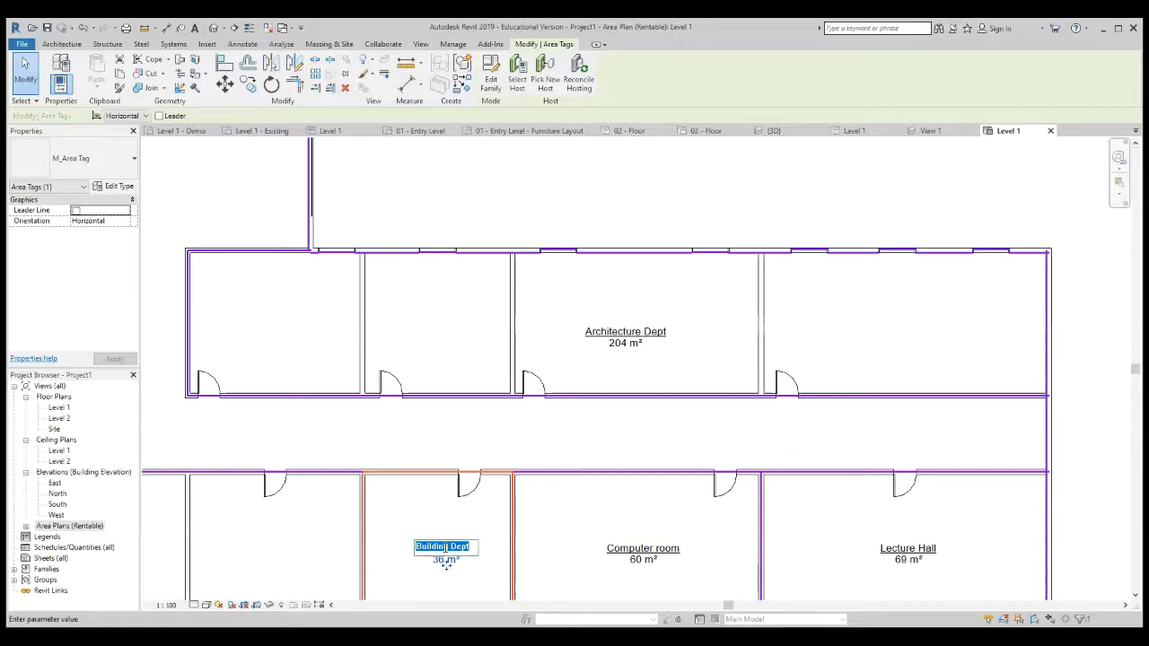
pyautogui.write('Gen')
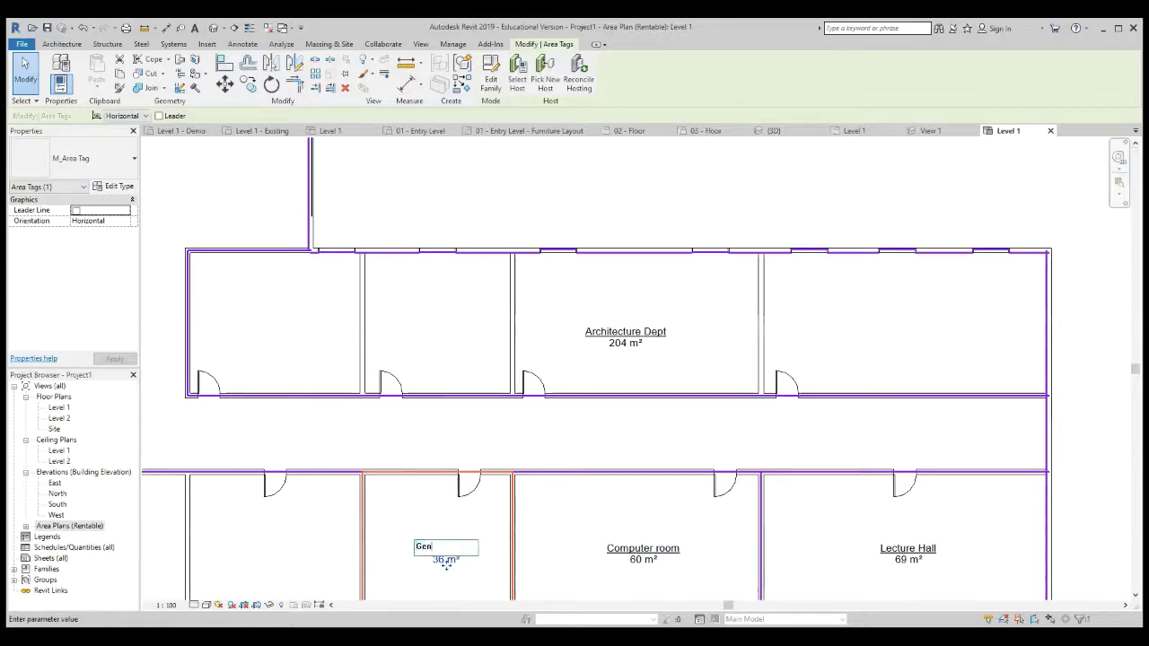
pyautogui.write('eral store')
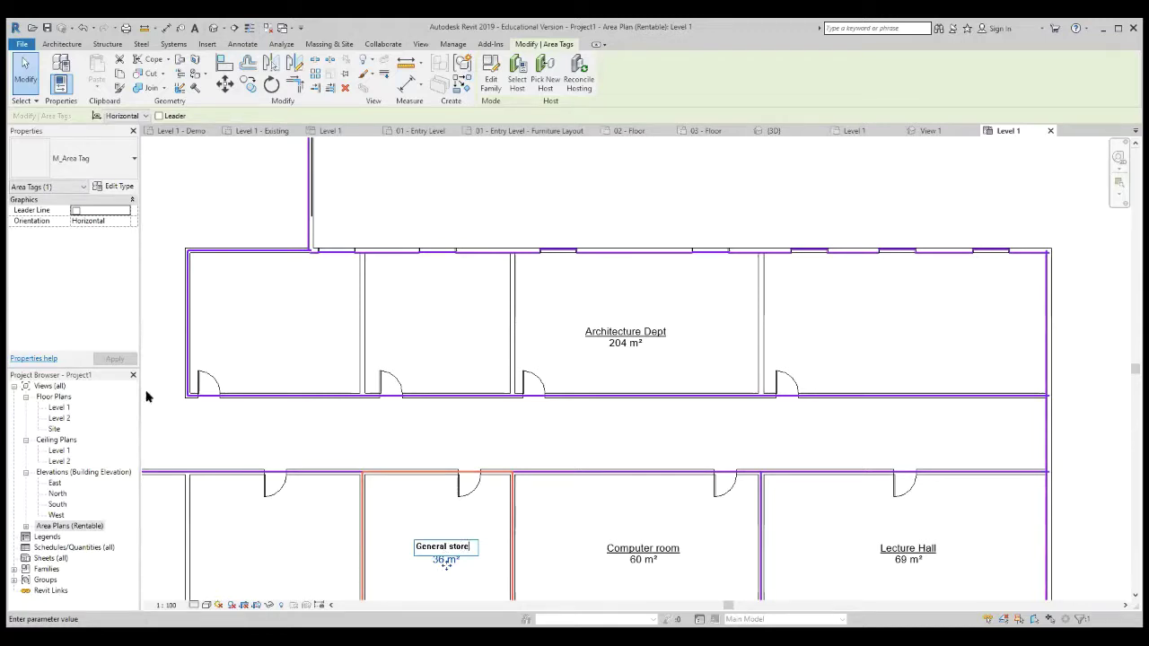
pyautogui.click(480, 573)
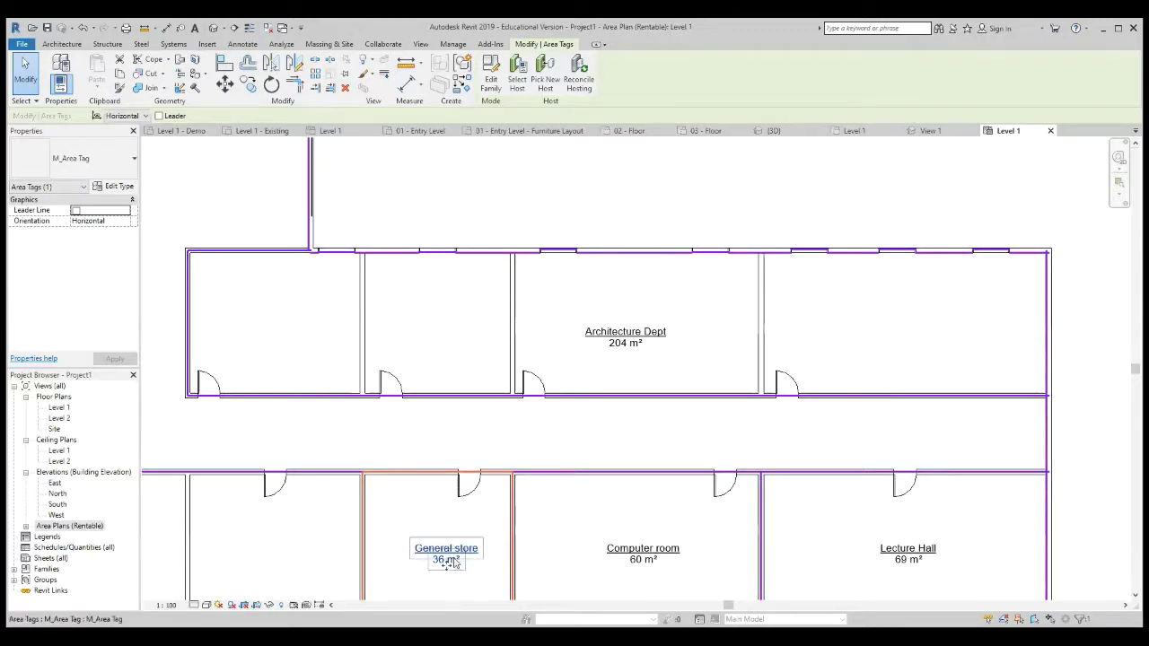
pyautogui.click(450, 552)
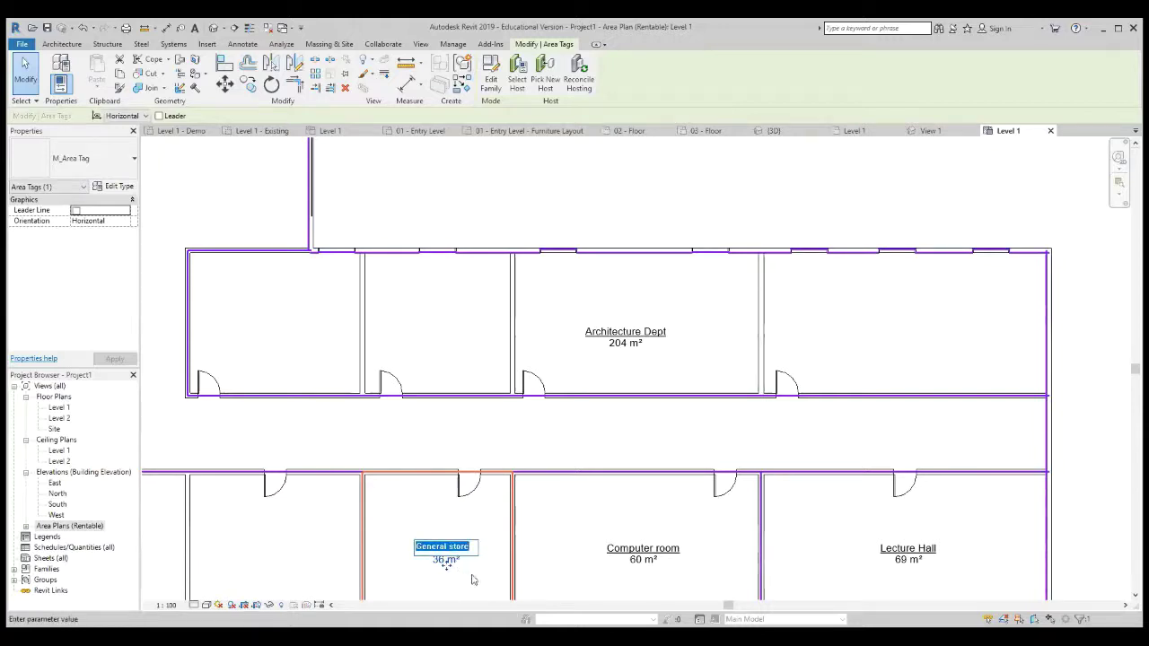
pyautogui.click(456, 590)
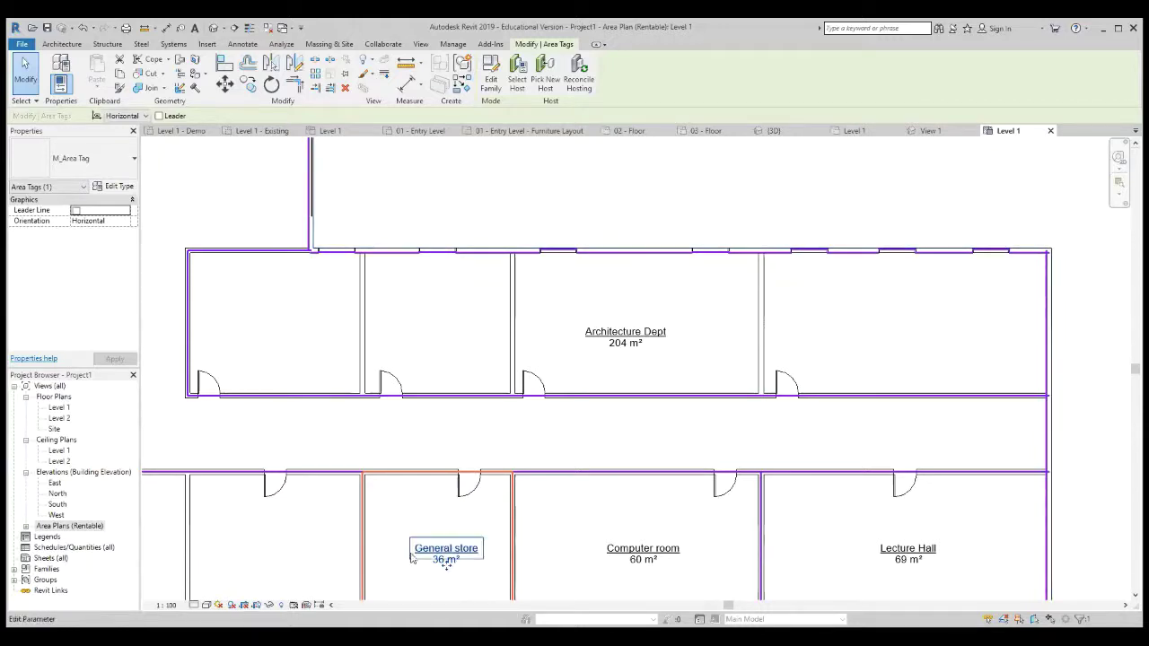
pyautogui.click(491, 586)
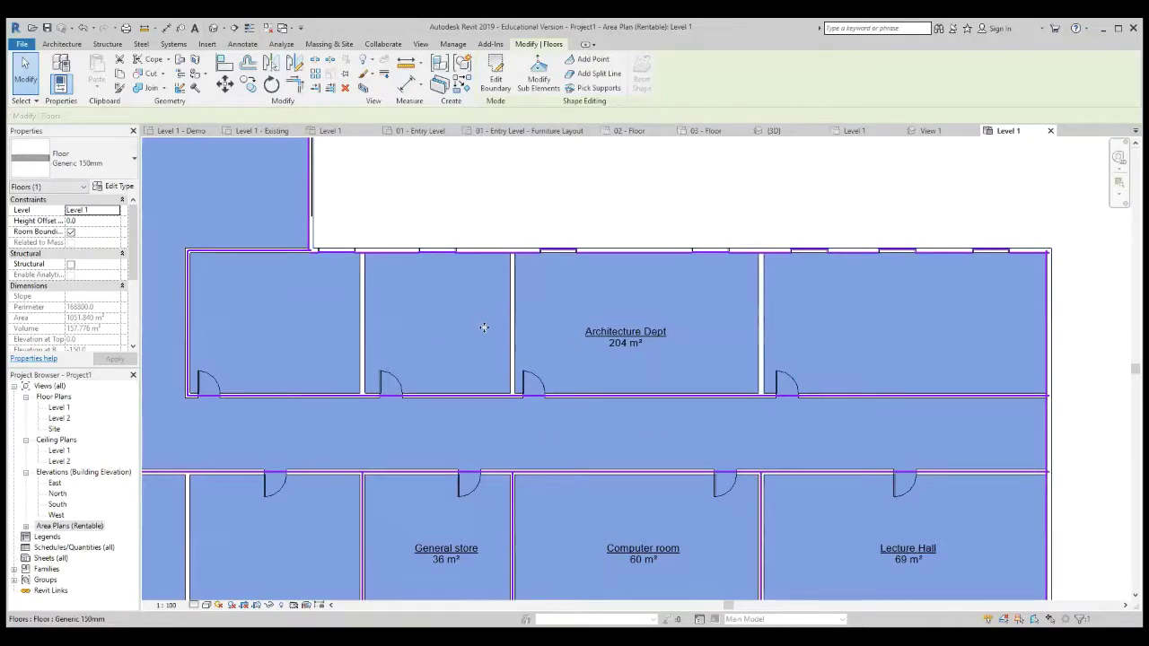
pyautogui.press('Escape')
pyautogui.scroll(-2, 542, 397)
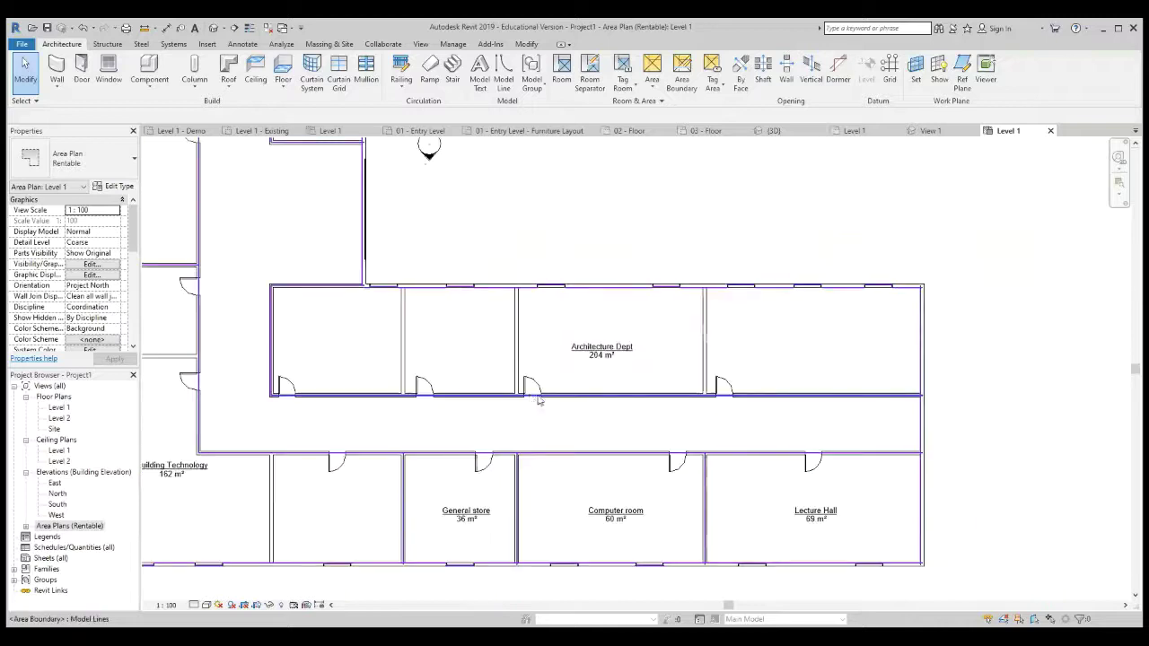
# Step: Inspect the type properties of the General store area tag, then close them without changes and clear the selection
pyautogui.click(466, 516)
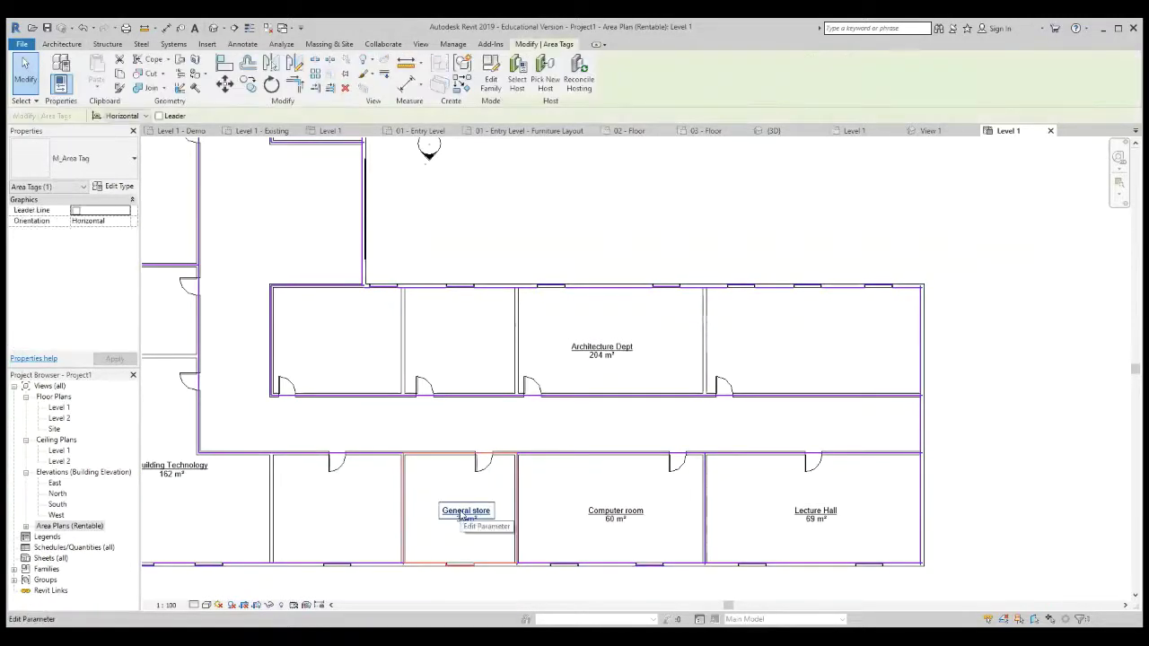
pyautogui.click(117, 187)
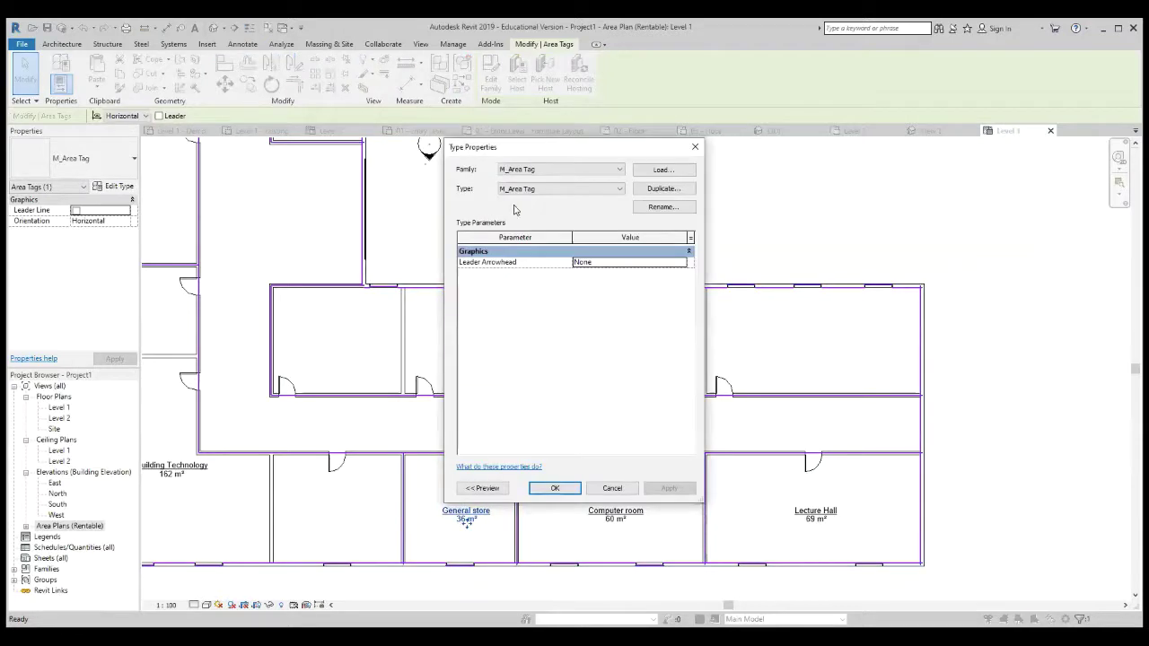
pyautogui.click(694, 146)
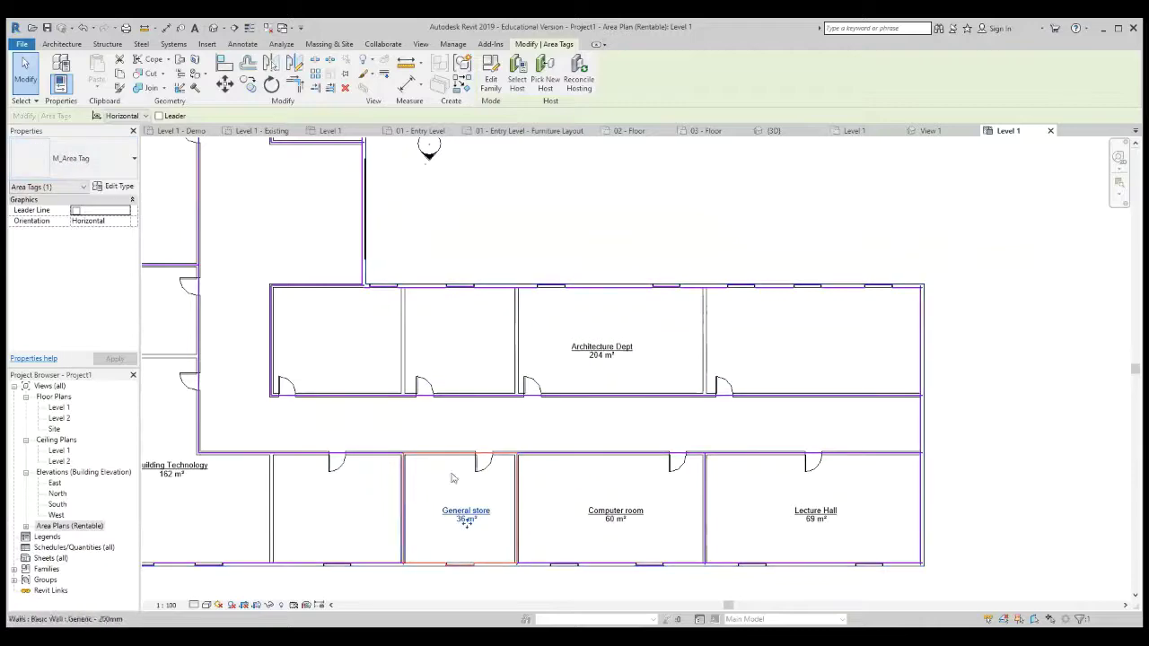
pyautogui.click(496, 425)
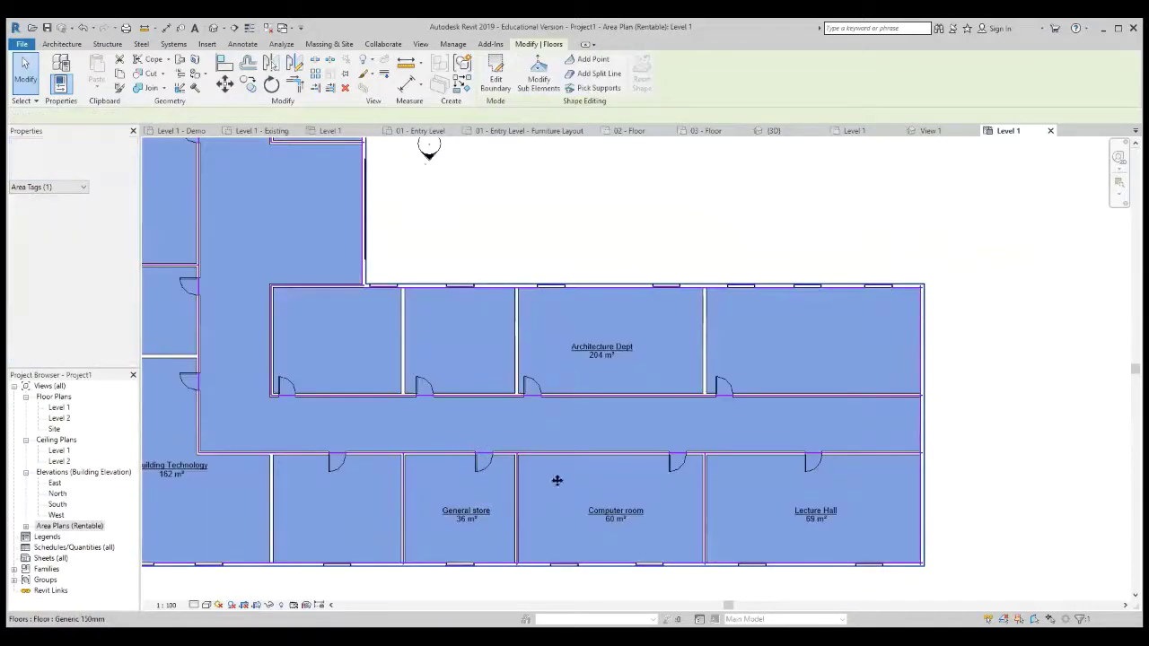
pyautogui.click(580, 232)
# Step: Examine the area names and sizes tagged in the north wing, including Admin Area and Estate Mgt
pyautogui.scroll(-2, 478, 448)
pyautogui.scroll(-2, 422, 428)
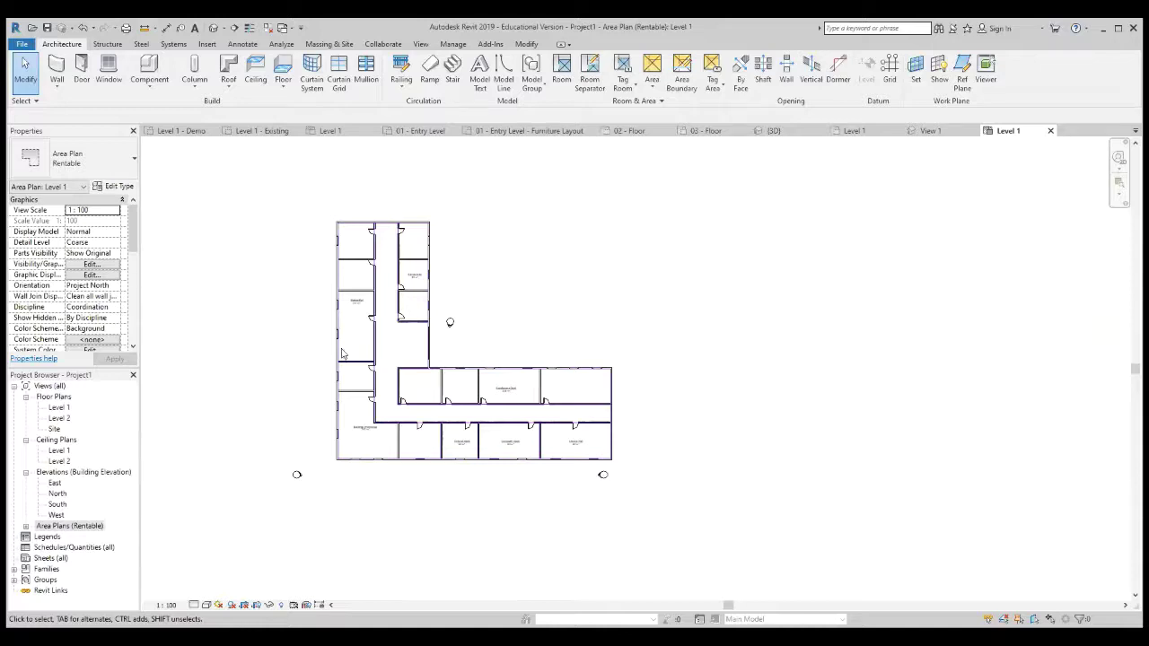
pyautogui.scroll(3, 328, 329)
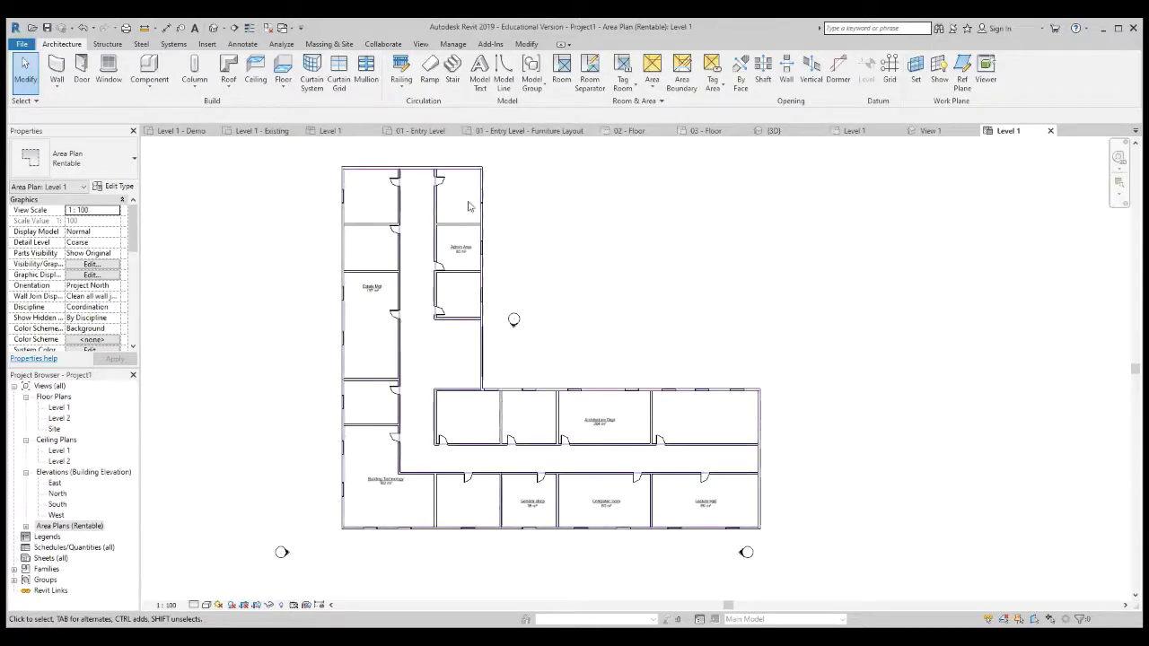
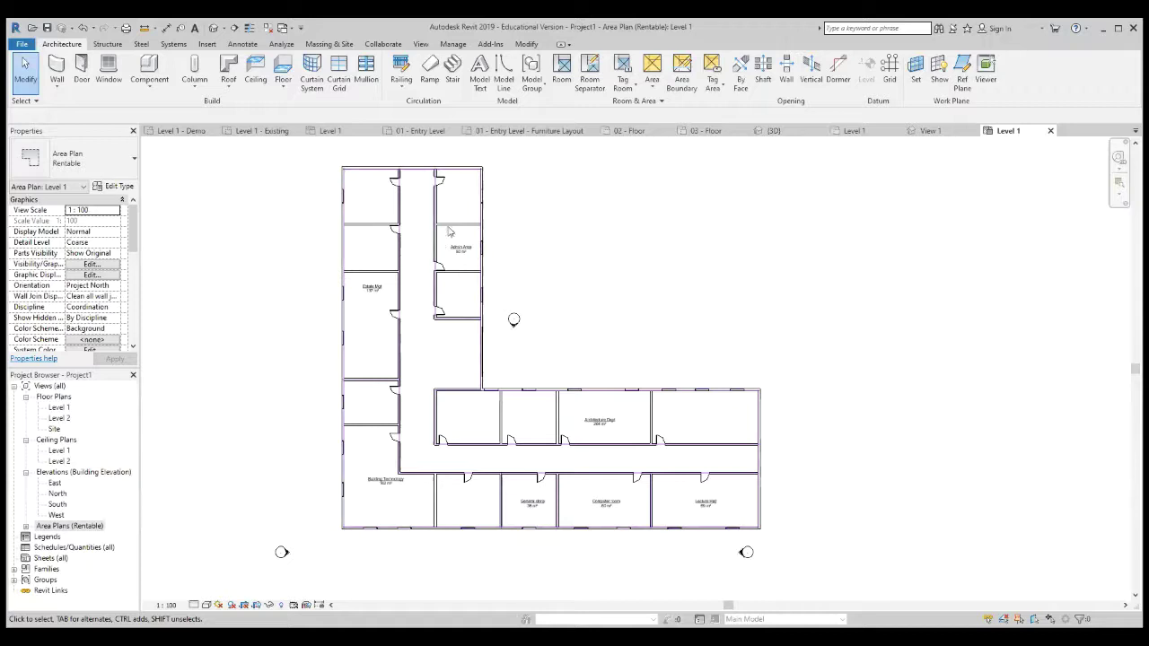
pyautogui.scroll(3, 482, 248)
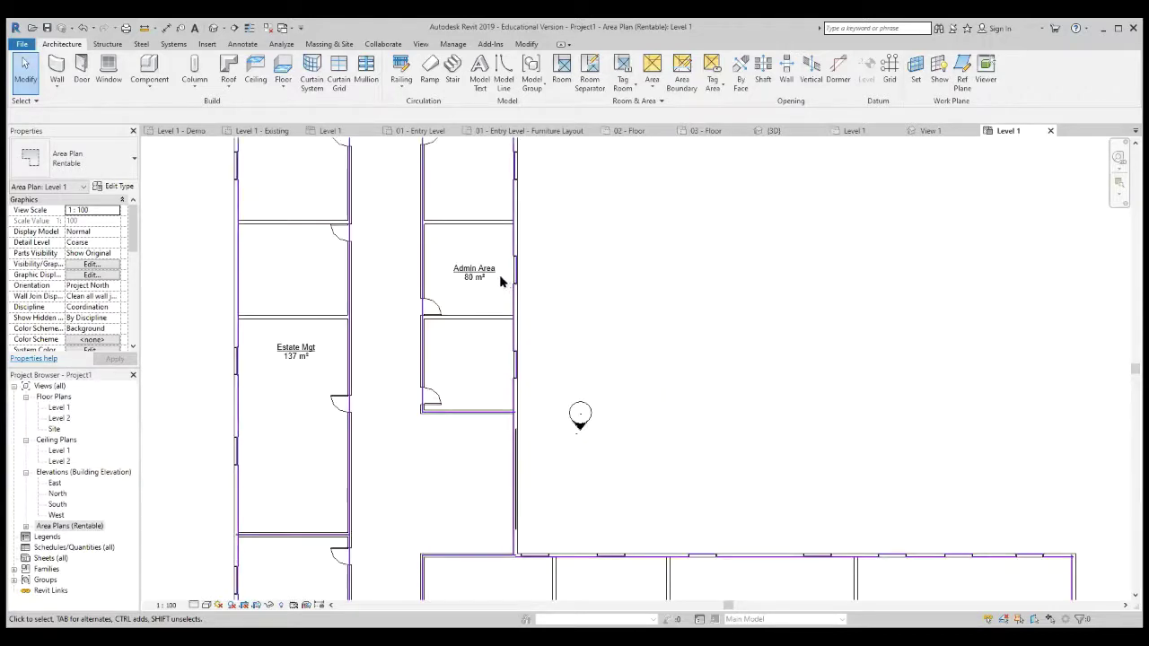
pyautogui.scroll(3, 495, 278)
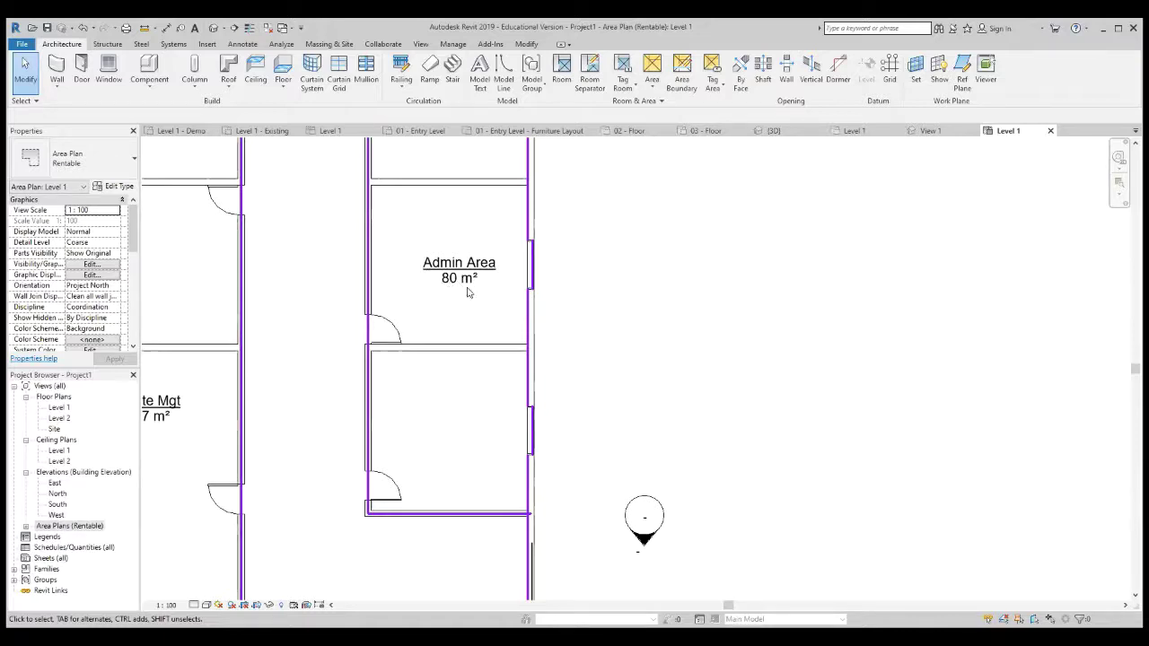
pyautogui.scroll(-5, 477, 306)
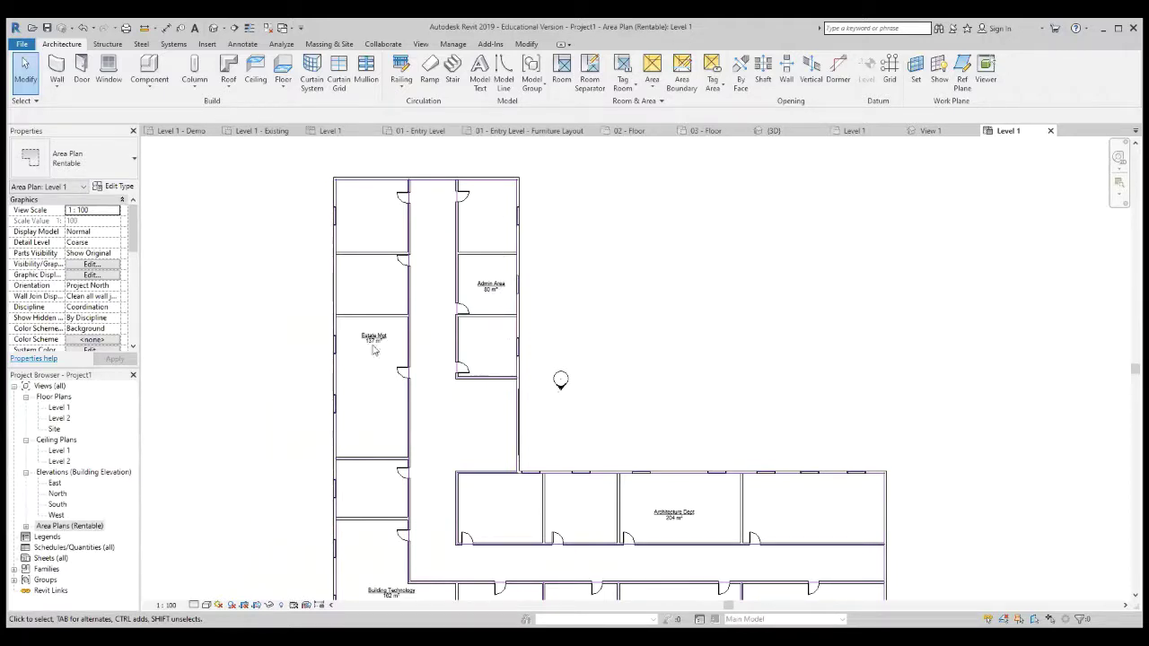
pyautogui.scroll(4, 375, 348)
pyautogui.scroll(1, 365, 348)
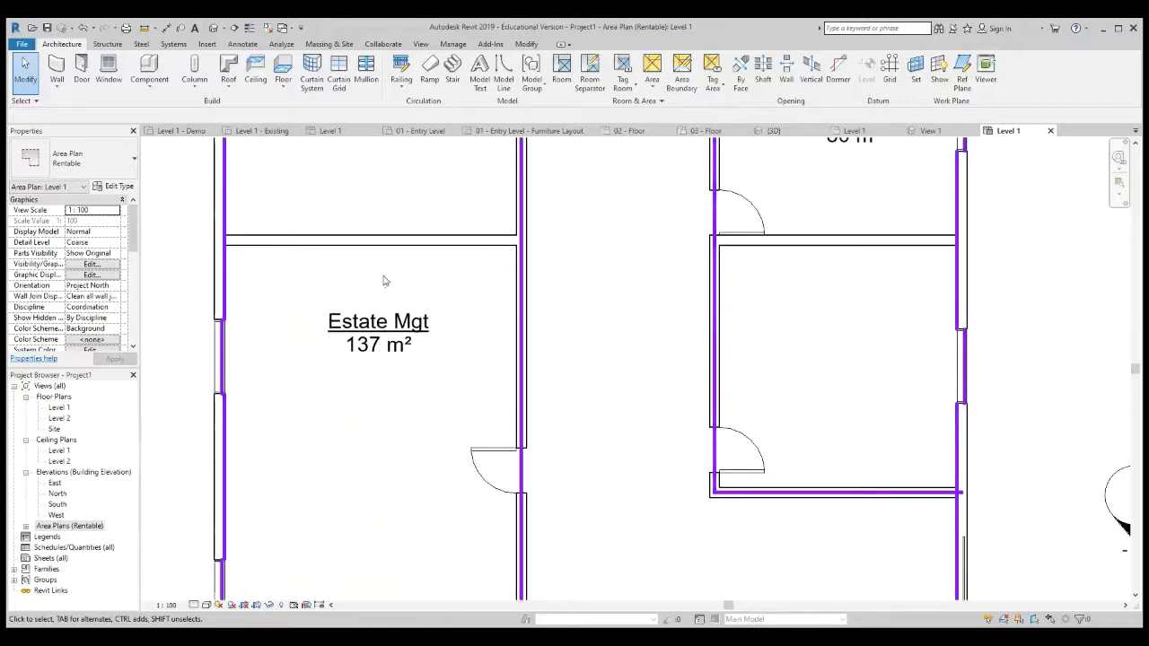
# Step: Examine the tagged names and sizes of Building Technology, Architecture Dept, Lecture Hall, Computer room and General store
pyautogui.scroll(-5, 384, 281)
pyautogui.scroll(1, 399, 557)
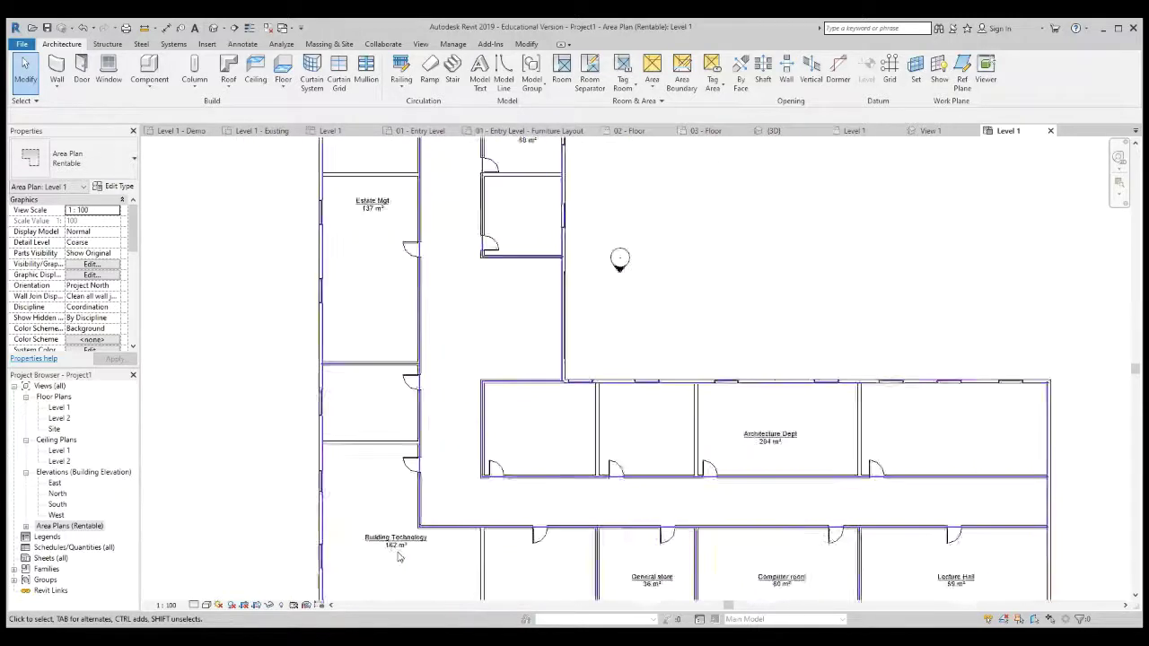
pyautogui.scroll(4, 400, 556)
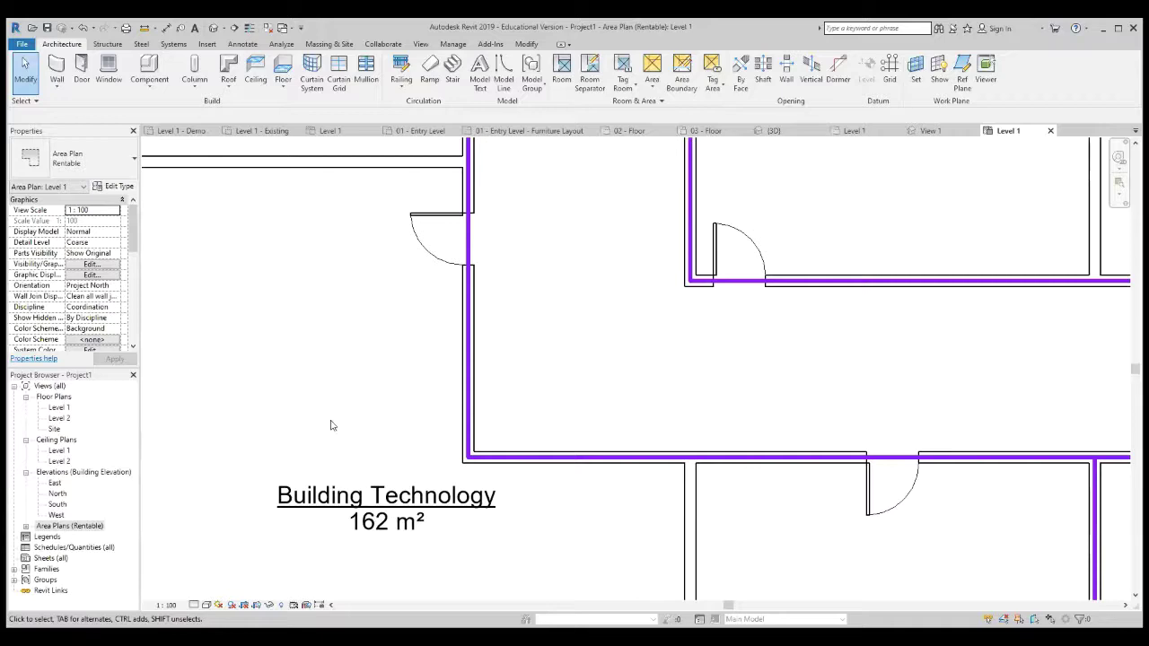
pyautogui.scroll(-3, 331, 426)
pyautogui.scroll(4, 889, 302)
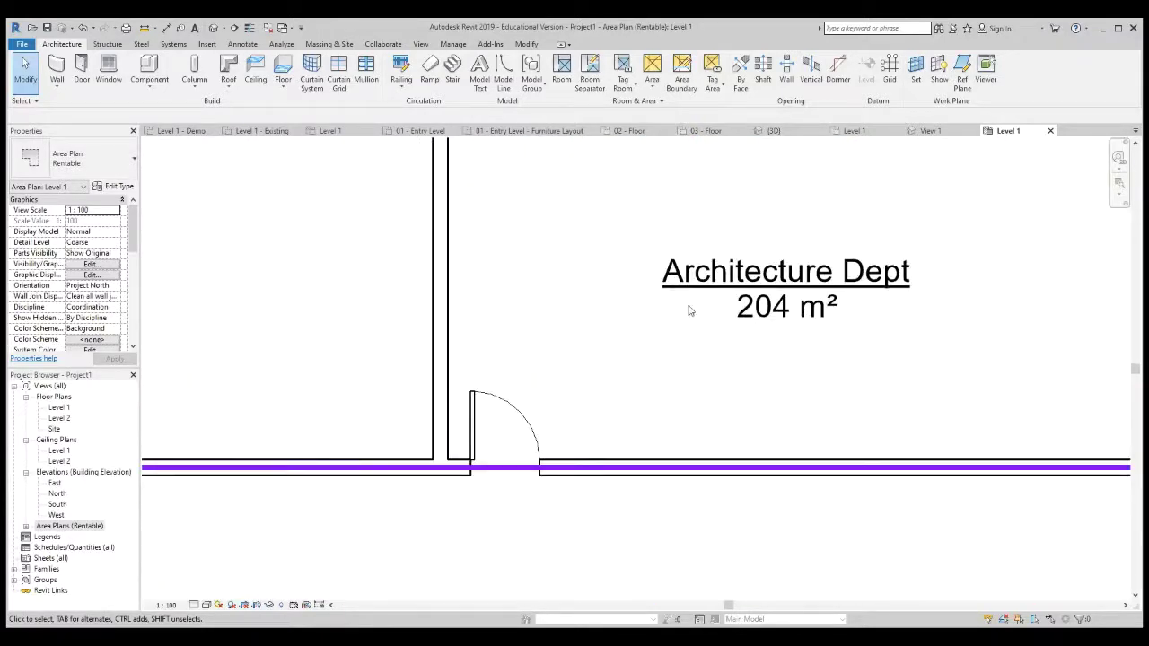
pyautogui.scroll(-4, 545, 253)
pyautogui.scroll(2, 800, 406)
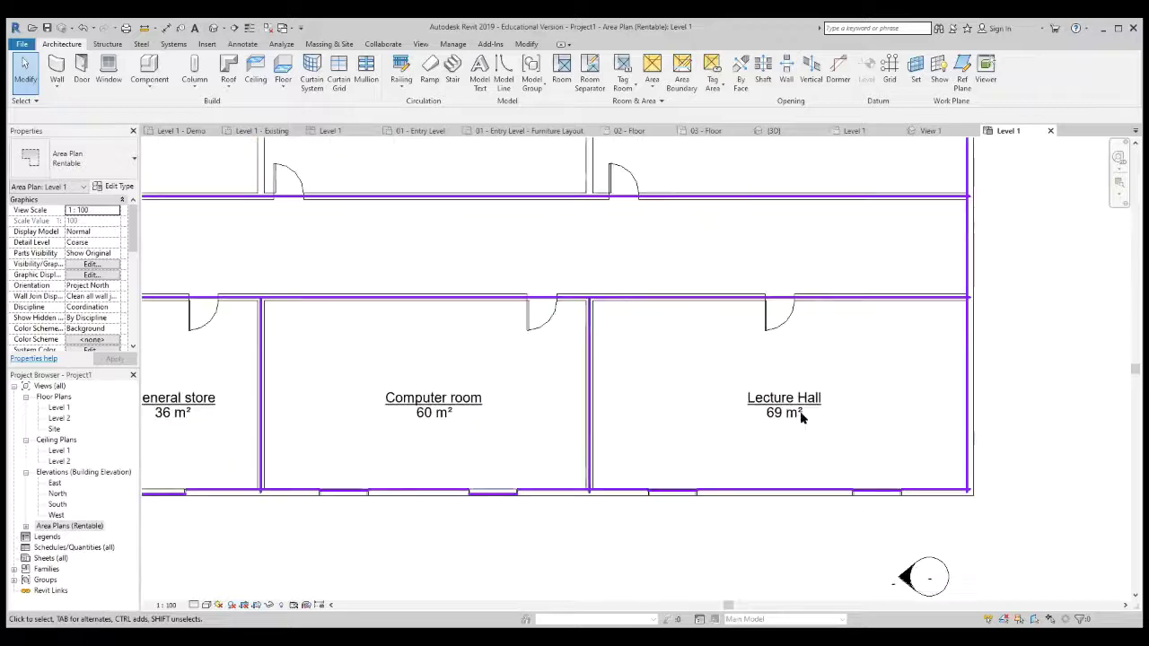
pyautogui.scroll(1, 801, 417)
pyautogui.scroll(-3, 792, 414)
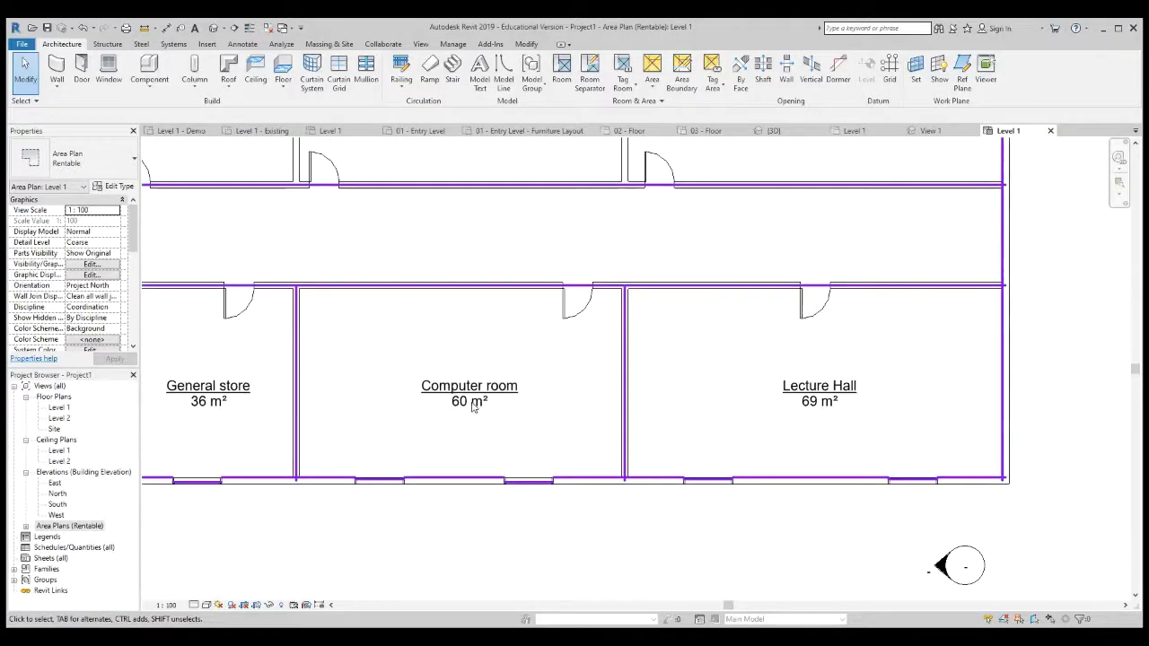
pyautogui.scroll(2, 473, 406)
pyautogui.scroll(-3, 690, 389)
pyautogui.scroll(2, 403, 392)
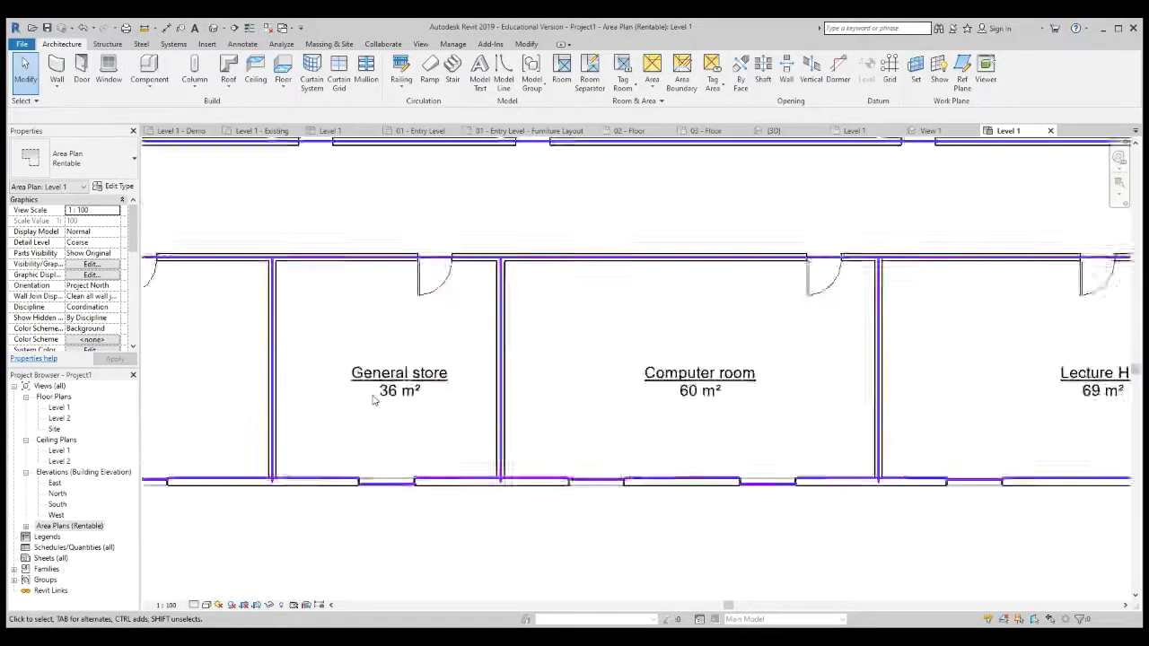
pyautogui.scroll(-5, 628, 384)
pyautogui.scroll(-3, 573, 380)
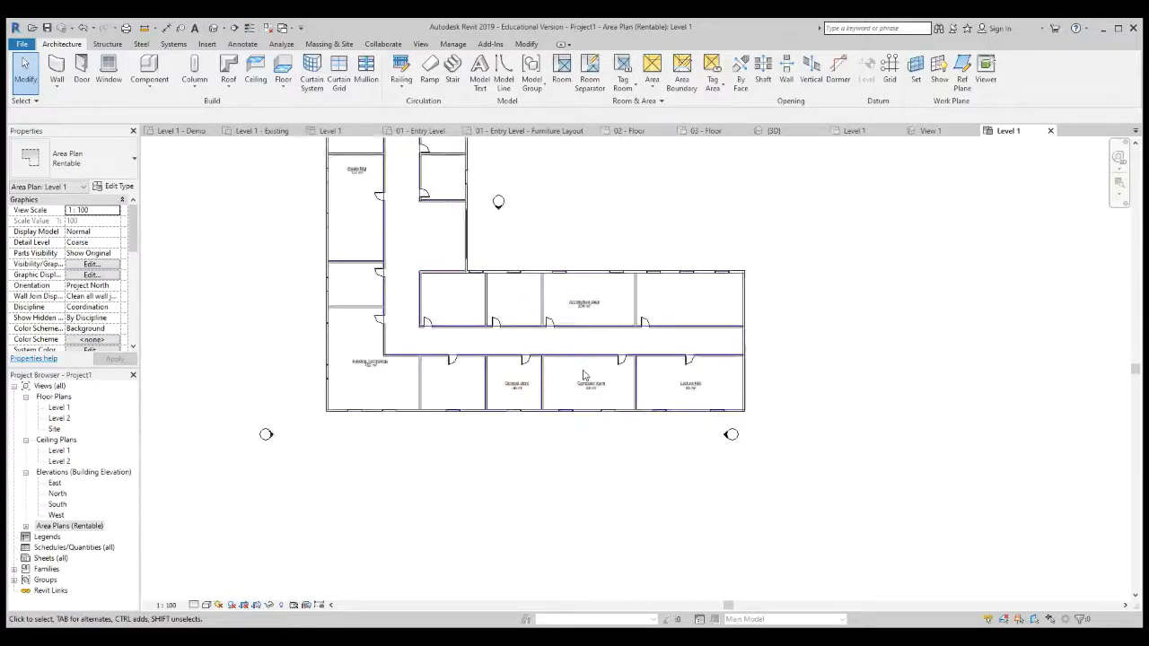
pyautogui.scroll(1, 481, 238)
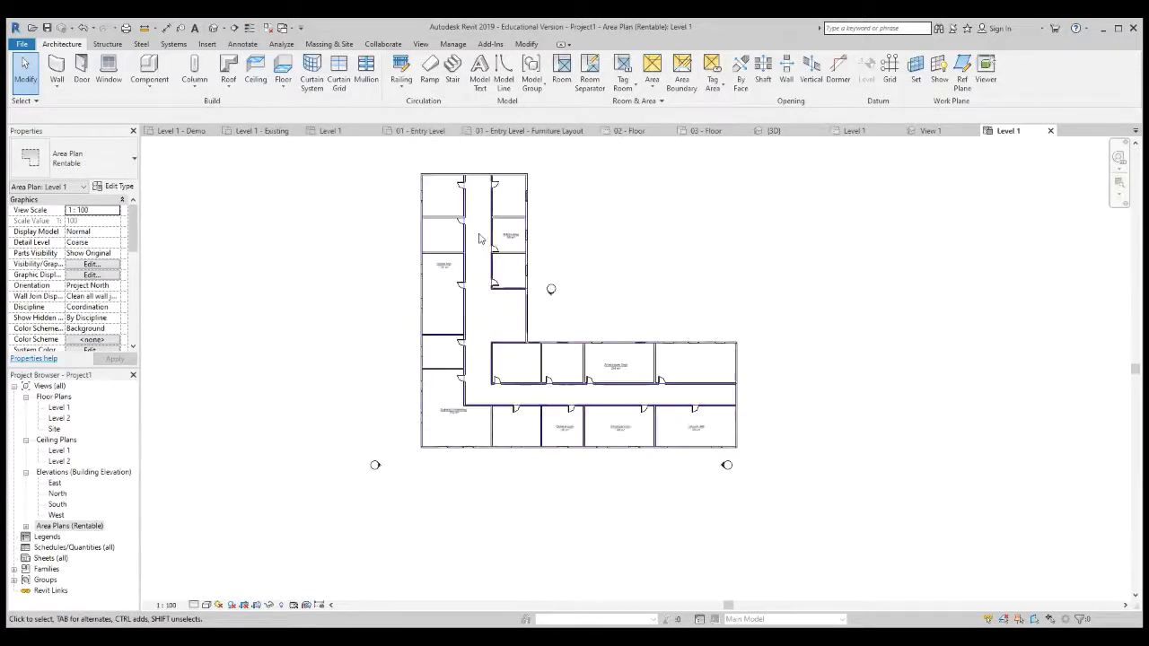
pyautogui.scroll(1, 480, 238)
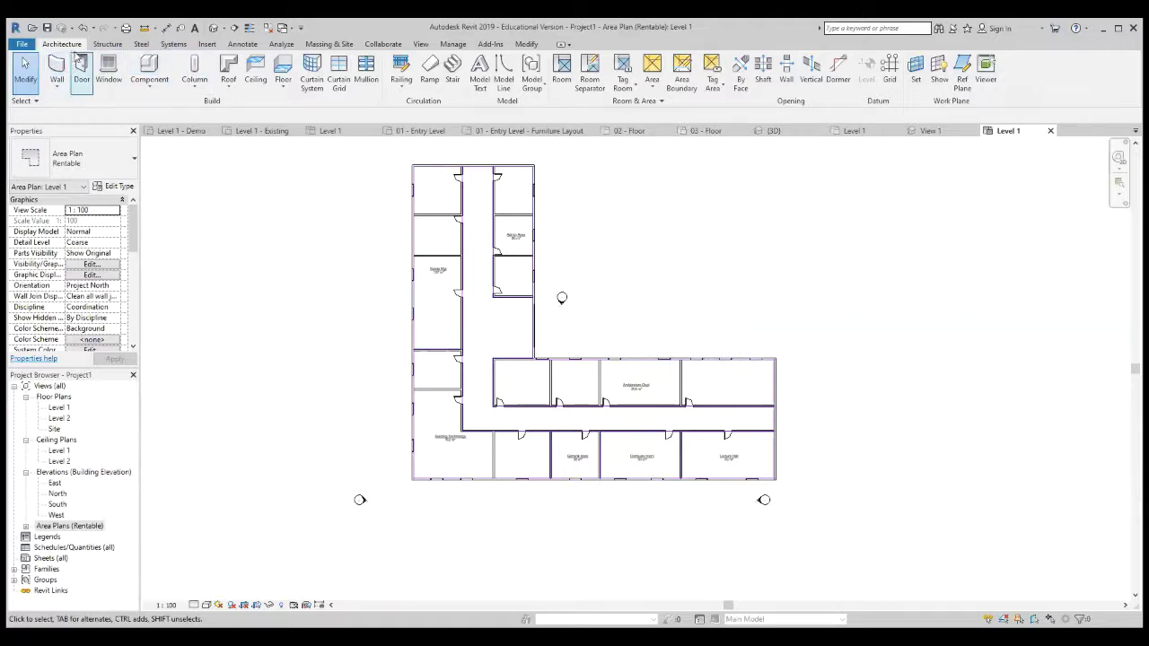
# Step: Dismiss the save reminder without saving the project and accept the 30-minute save reminder interval
pyautogui.click(242, 45)
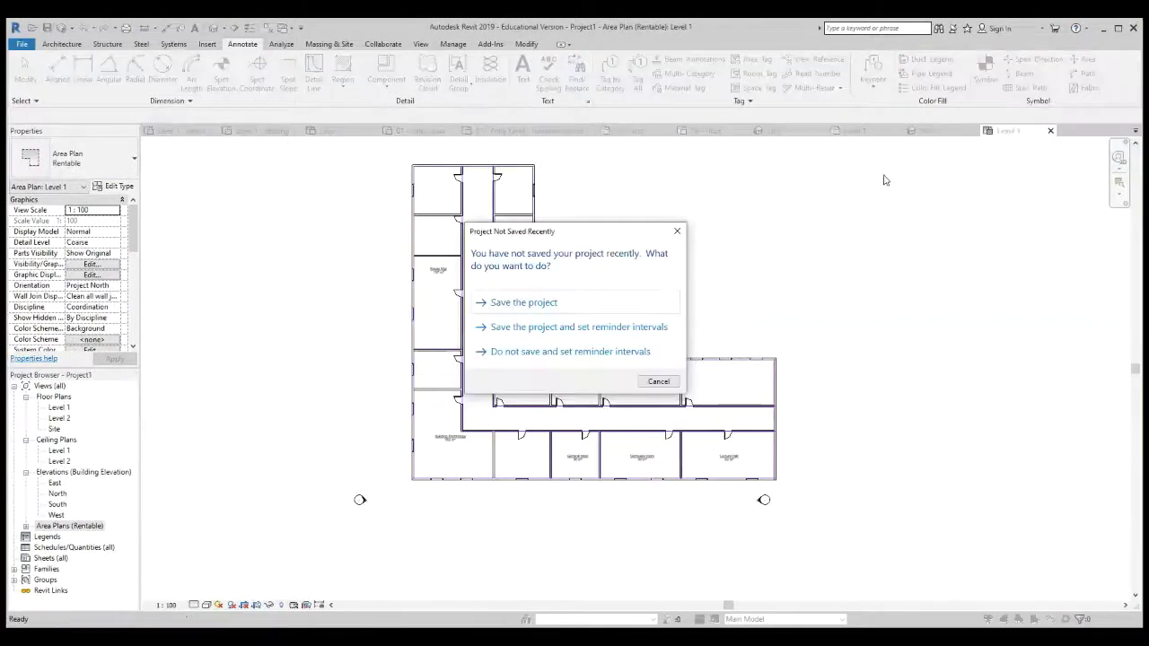
pyautogui.click(563, 351)
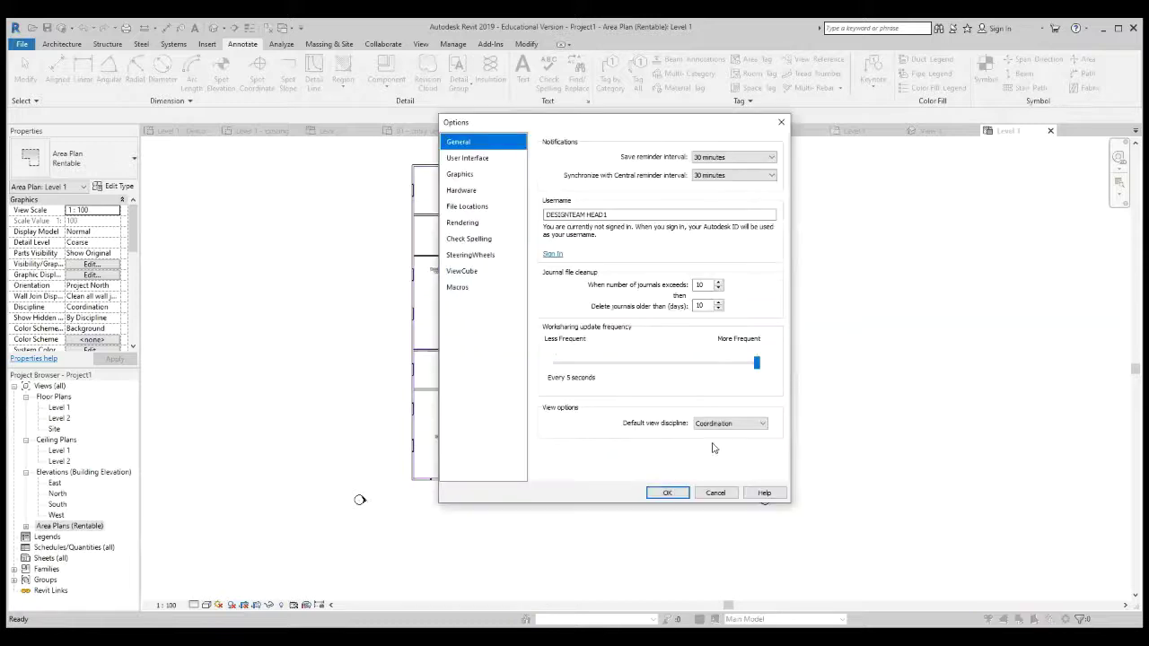
pyautogui.click(679, 494)
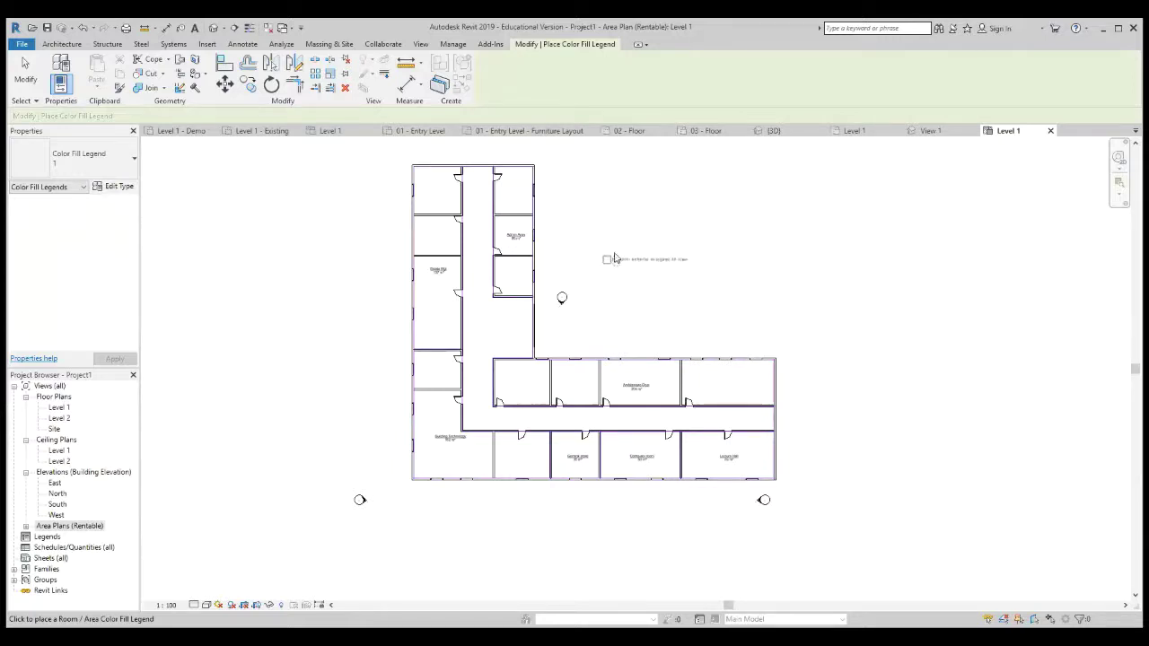
# Step: Place a color fill legend in the open space east of the north wing, using space type Areas (Rentable) and color scheme Rentable Area
pyautogui.scroll(2, 666, 222)
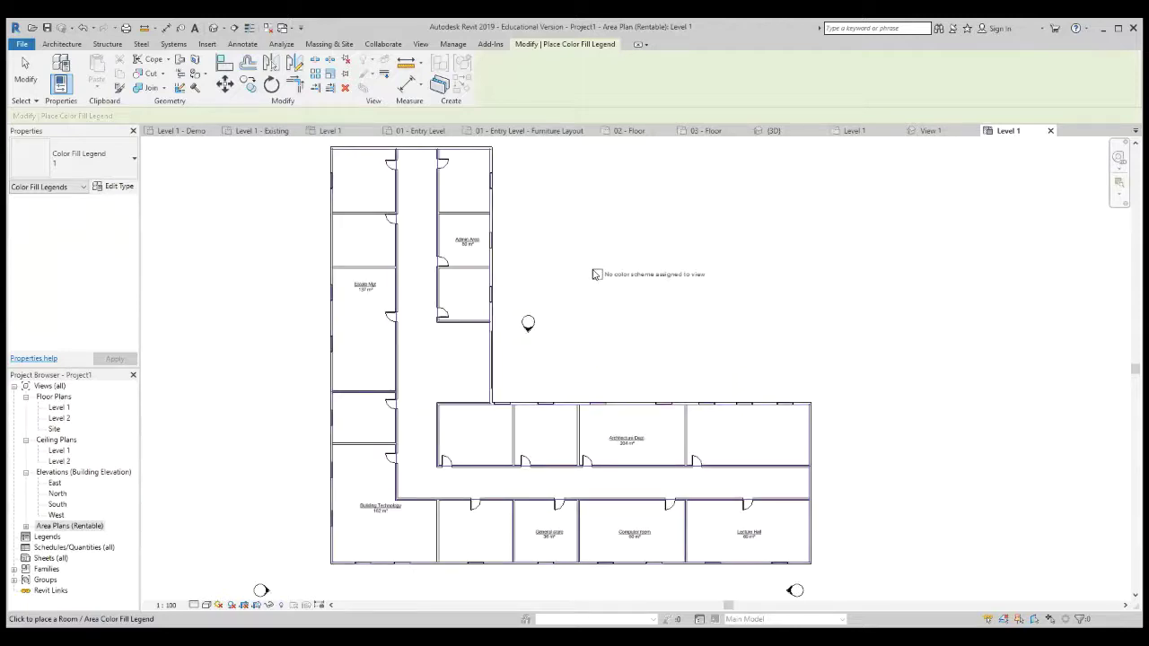
pyautogui.click(595, 274)
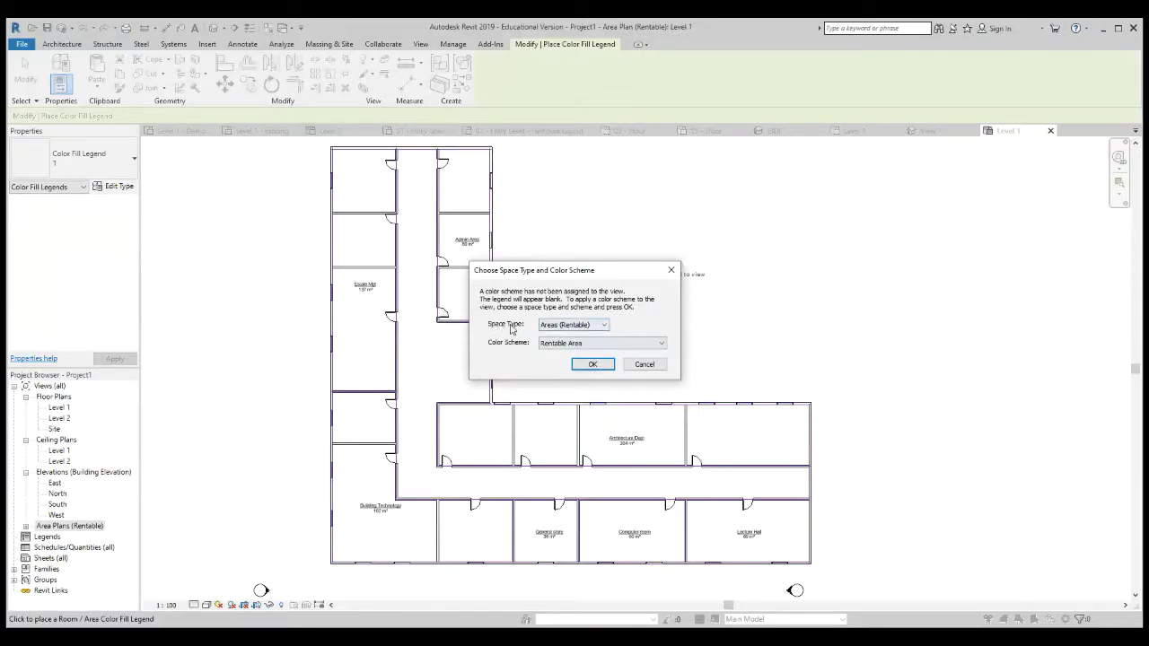
pyautogui.click(604, 327)
pyautogui.click(604, 328)
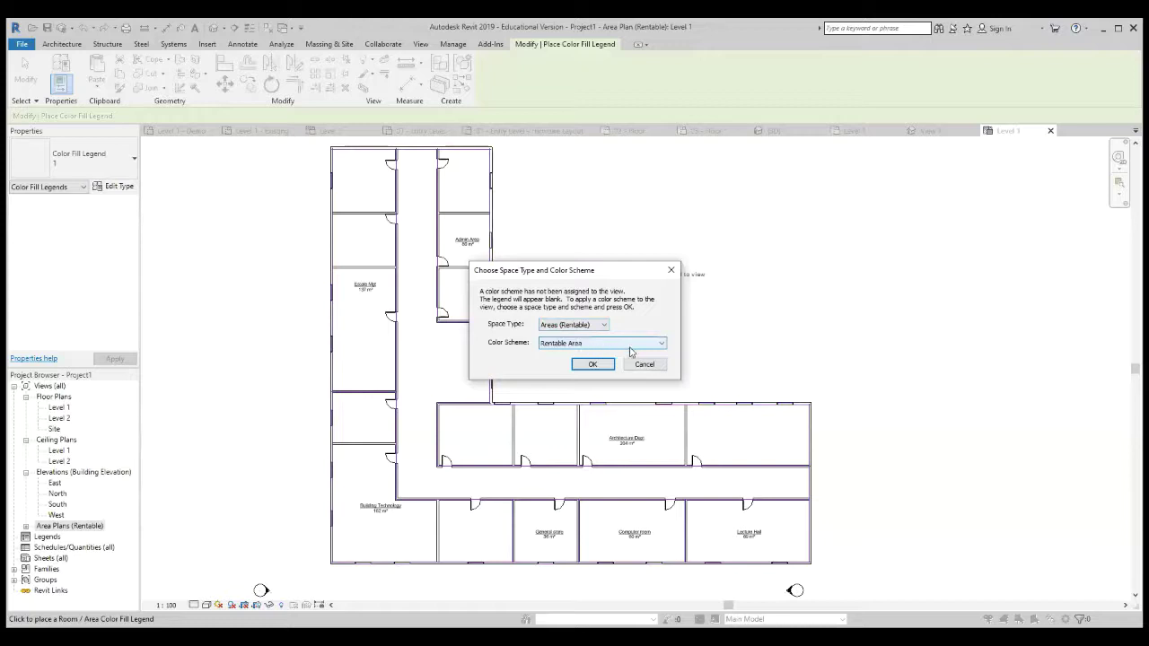
pyautogui.click(662, 344)
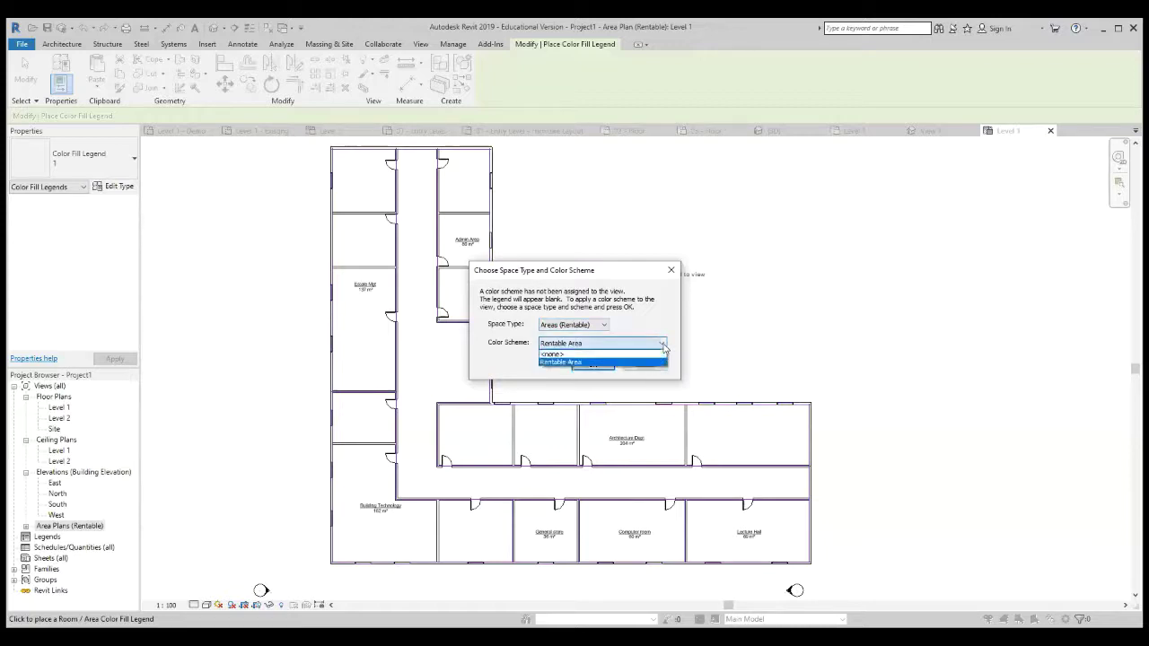
pyautogui.click(664, 347)
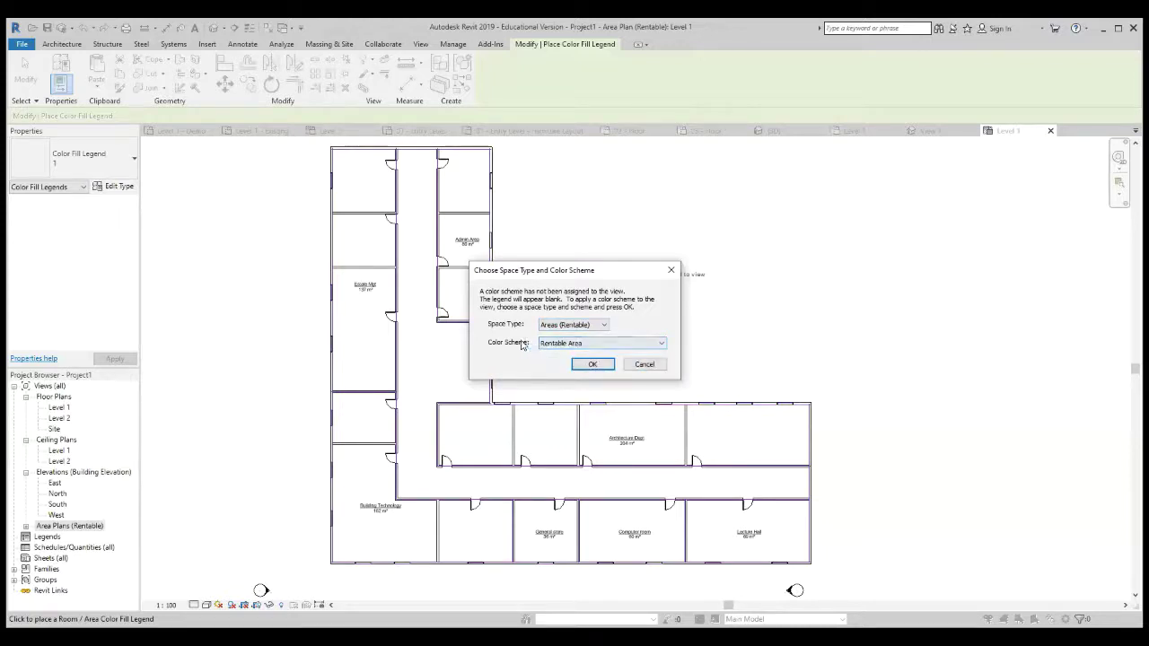
pyautogui.click(591, 365)
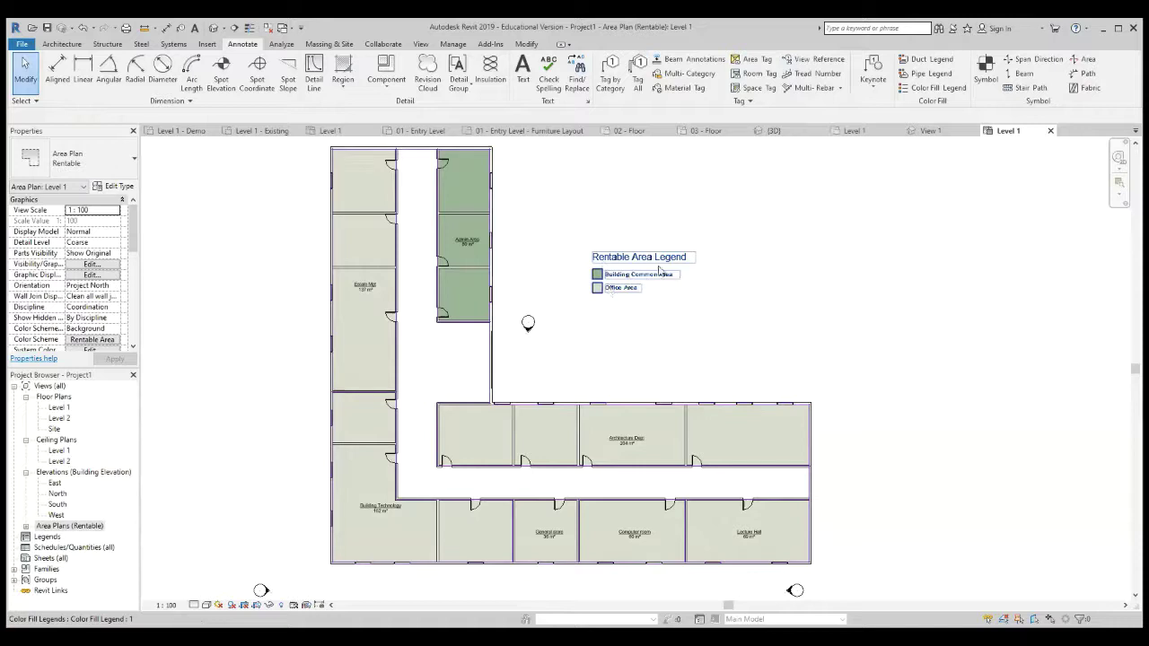
# Step: Extend the Rentable Area Legend's frame downward so it leaves extra room below the two entries
pyautogui.scroll(4, 659, 270)
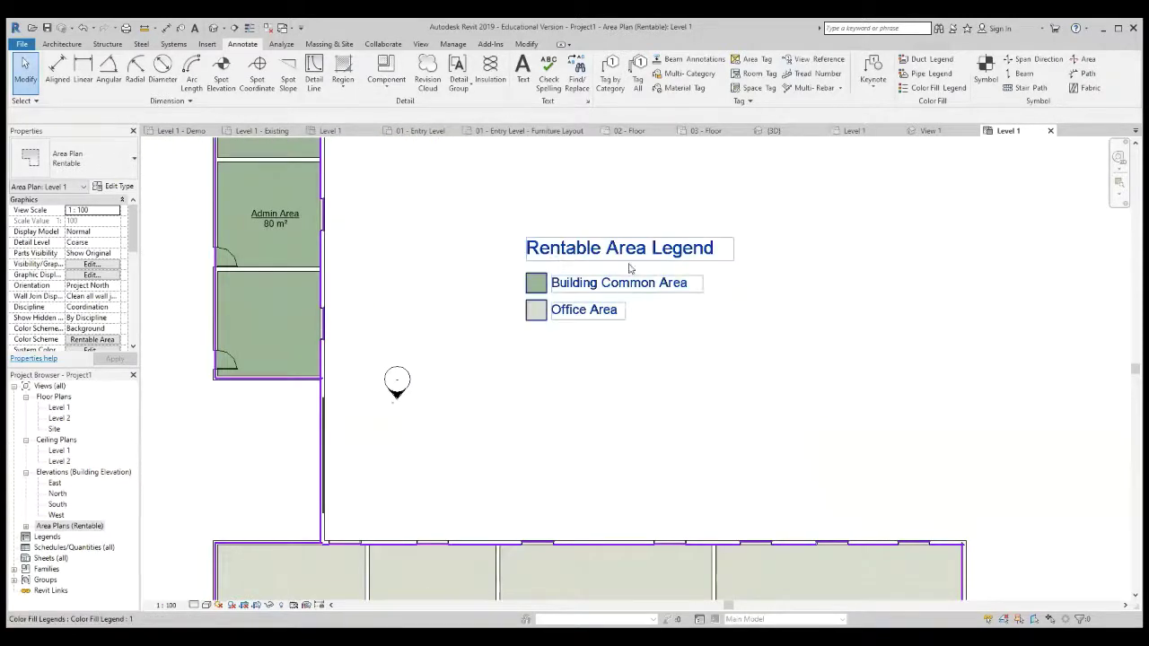
pyautogui.click(631, 253)
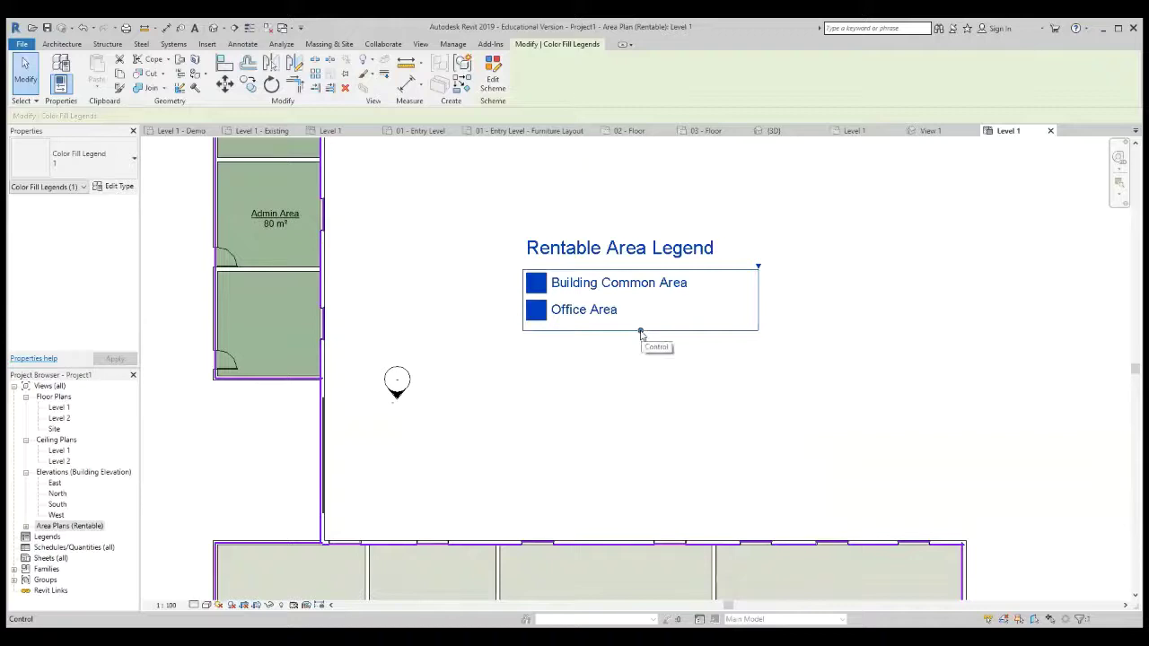
pyautogui.moveTo(640, 332); pyautogui.dragTo(640, 374)
pyautogui.scroll(-1, 544, 248)
pyautogui.scroll(-2, 544, 247)
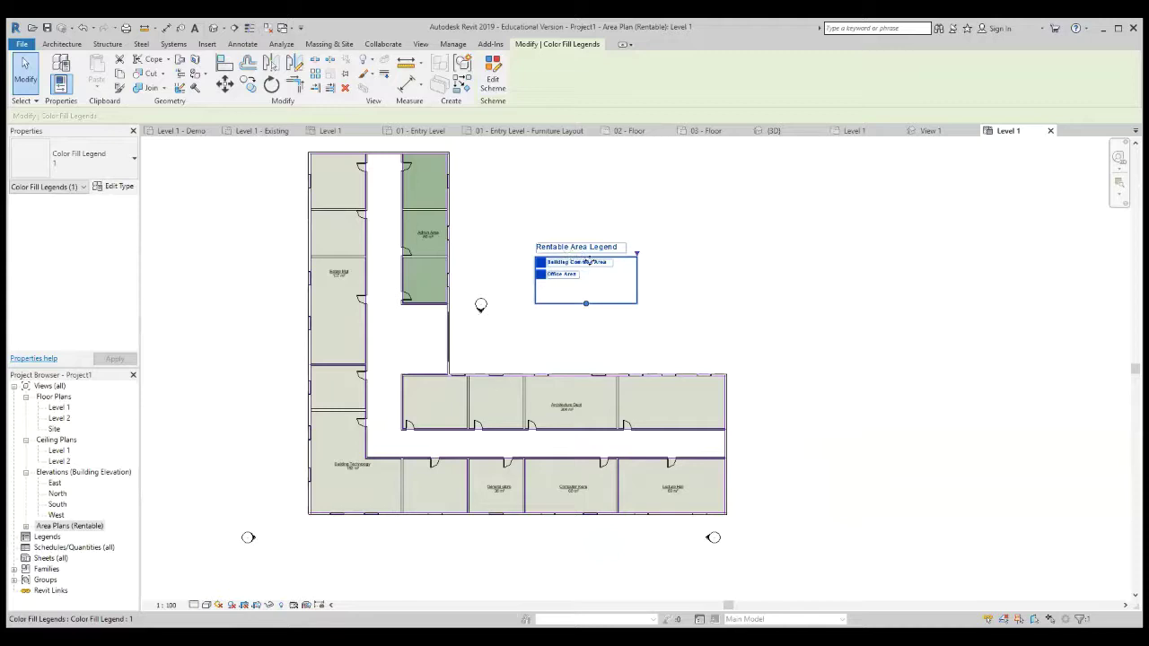
# Step: Edit the legend's color scheme and set the Building Common Area color to yellow RGB 215-223-113
pyautogui.click(500, 87)
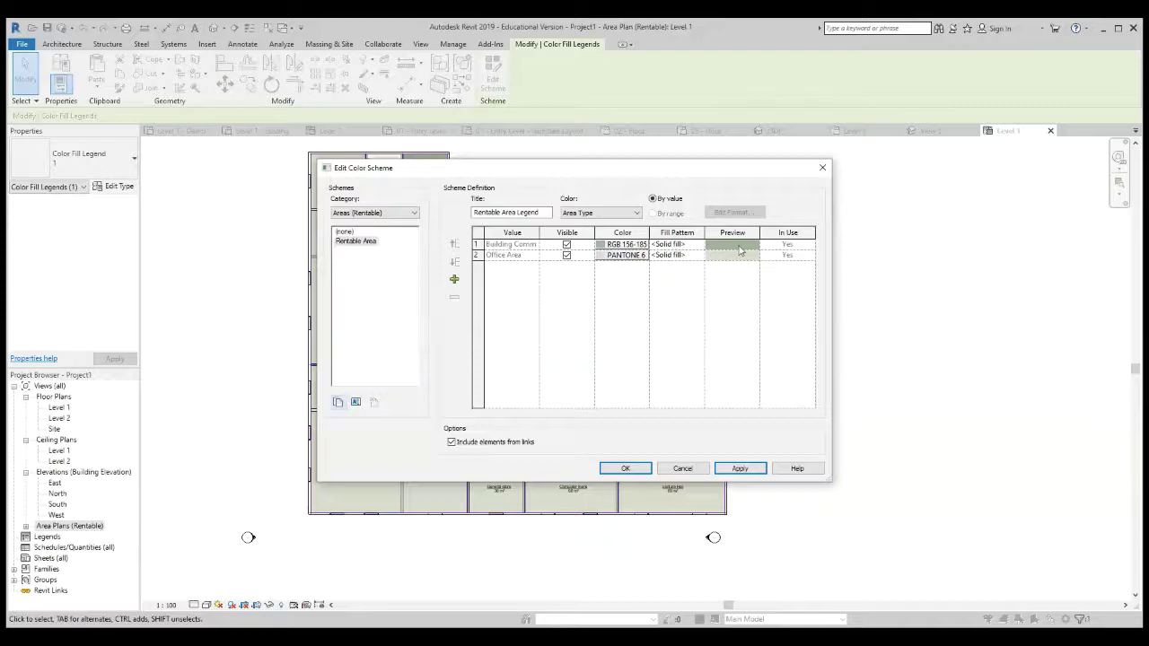
pyautogui.click(623, 245)
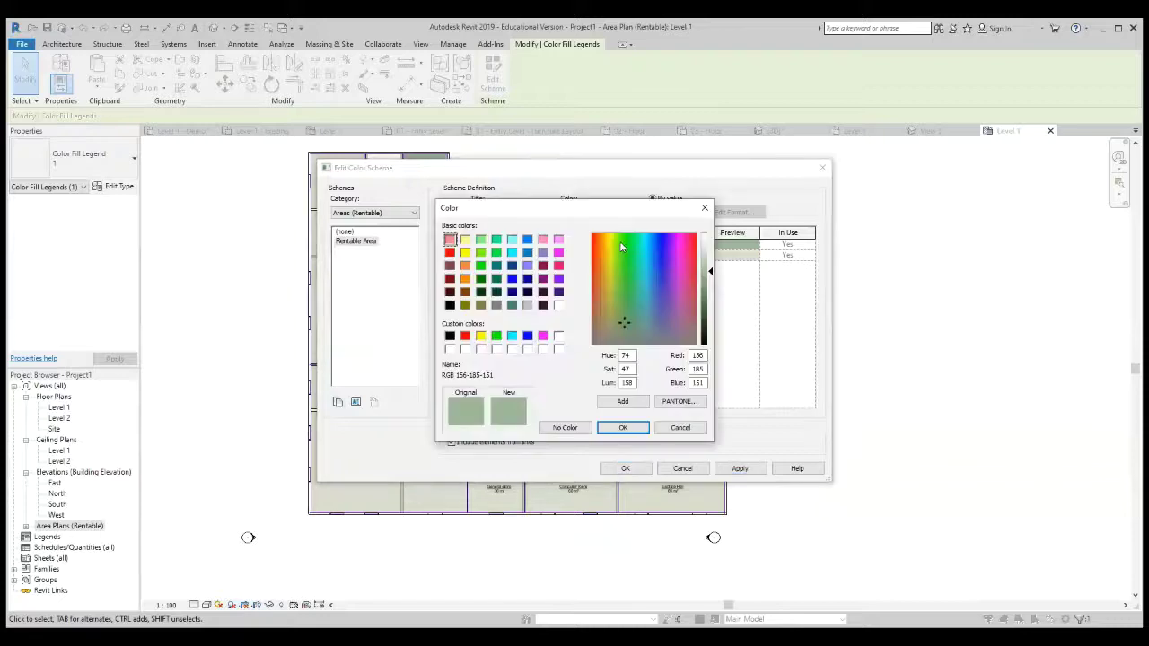
pyautogui.moveTo(625, 321); pyautogui.dragTo(610, 274)
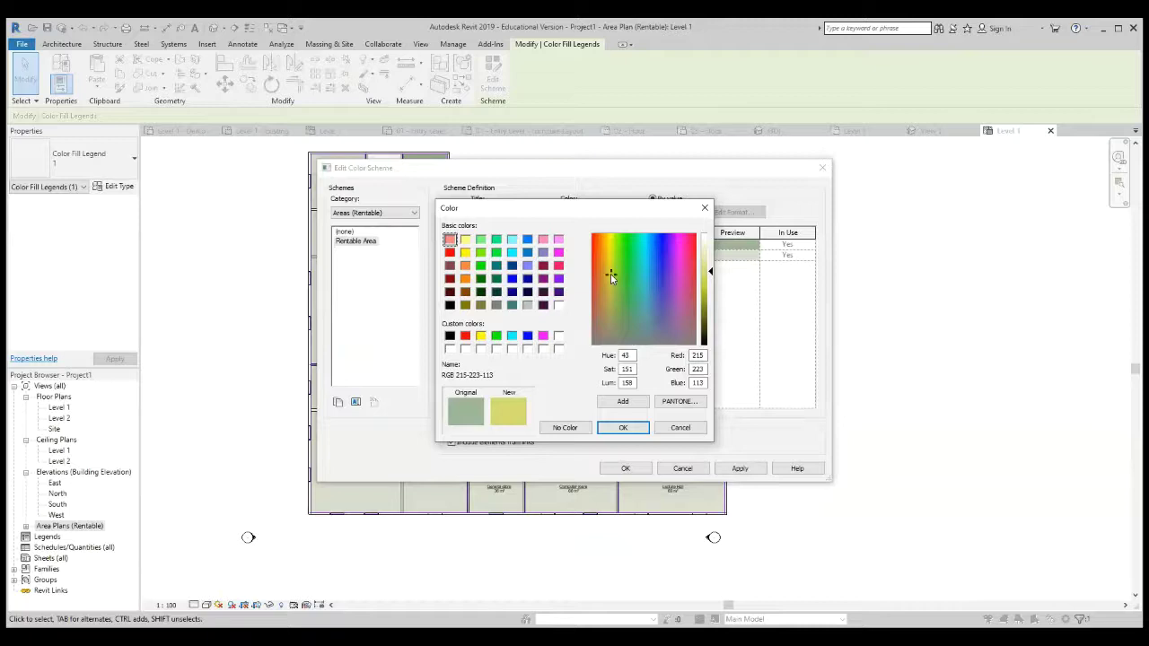
pyautogui.click(623, 428)
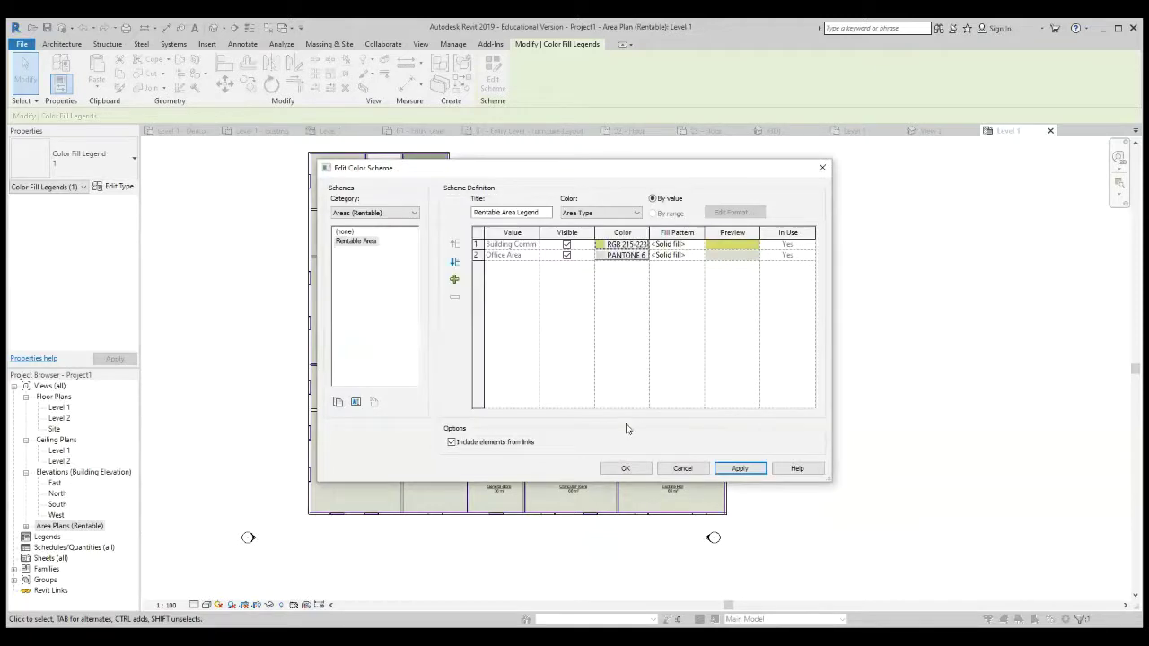
# Step: Set the Office Area color to light purple RGB 188-184-243 and apply the edited color scheme to the plan
pyautogui.click(614, 258)
pyautogui.click(615, 257)
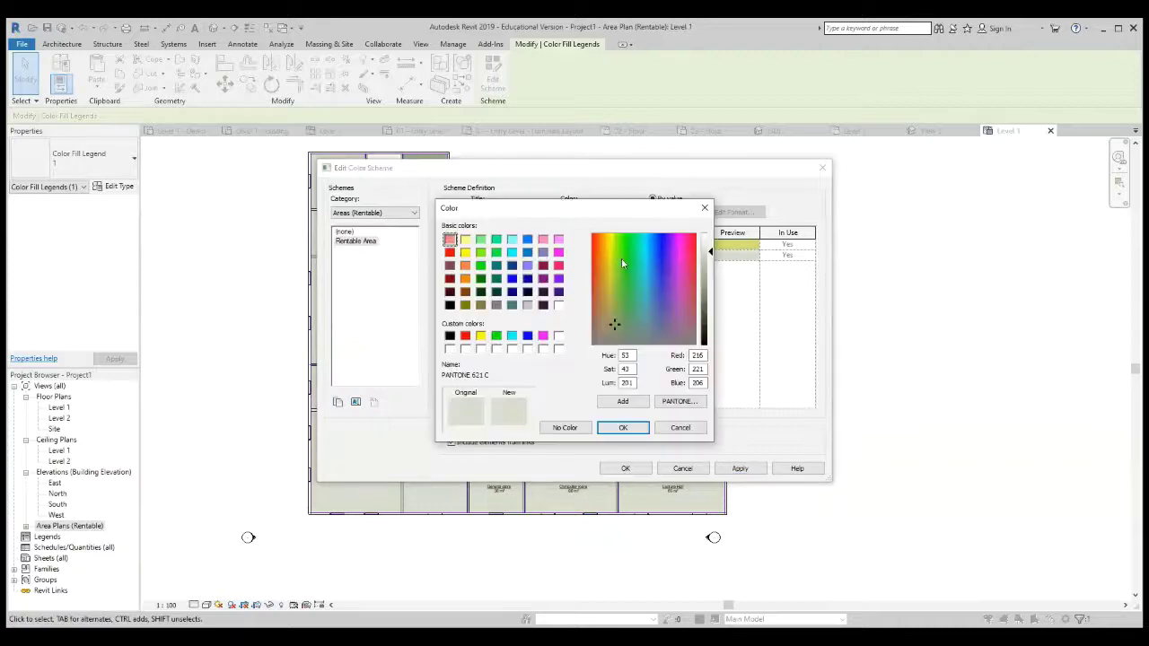
pyautogui.moveTo(611, 323); pyautogui.dragTo(663, 264)
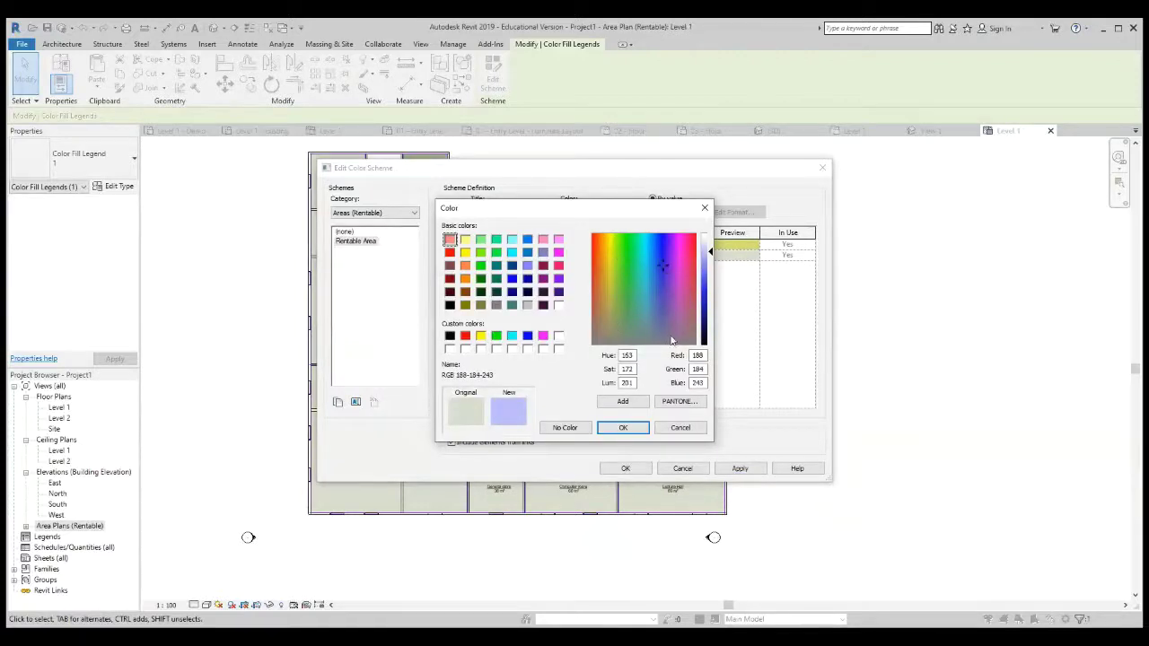
pyautogui.click(626, 428)
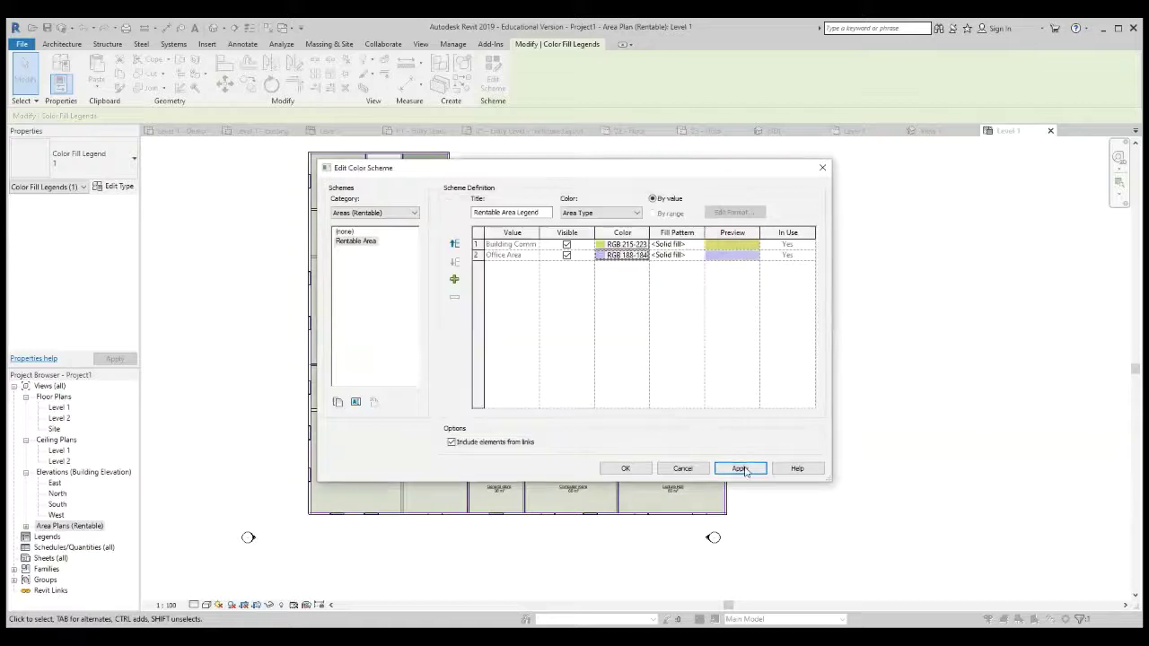
pyautogui.click(738, 468)
pyautogui.click(744, 468)
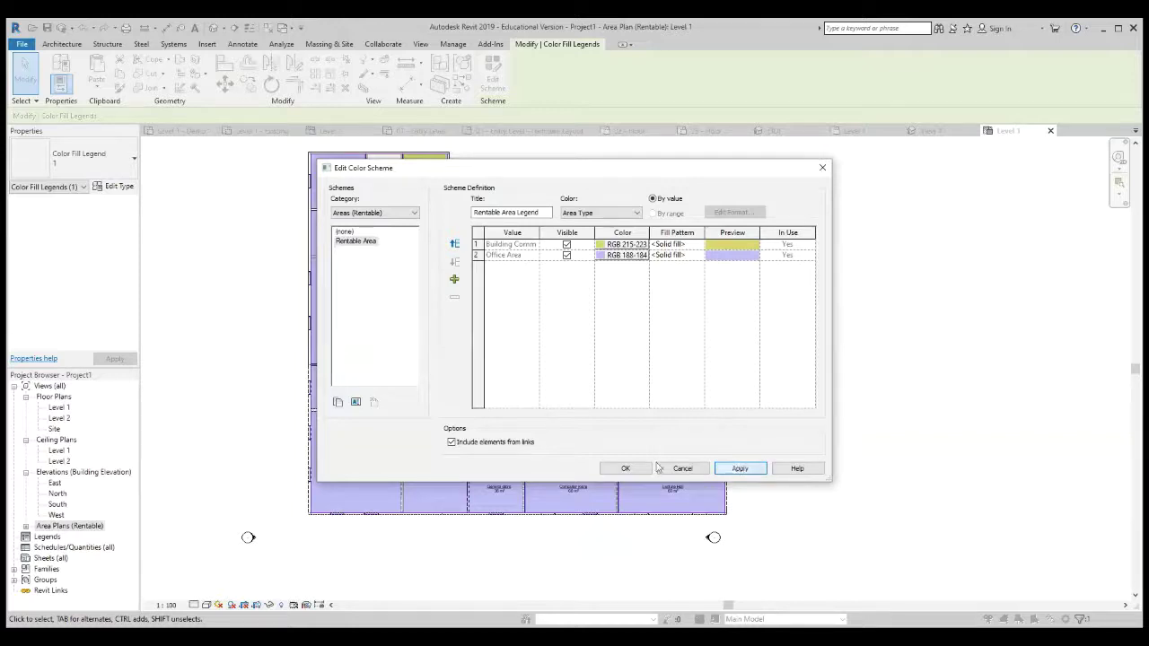
pyautogui.click(627, 470)
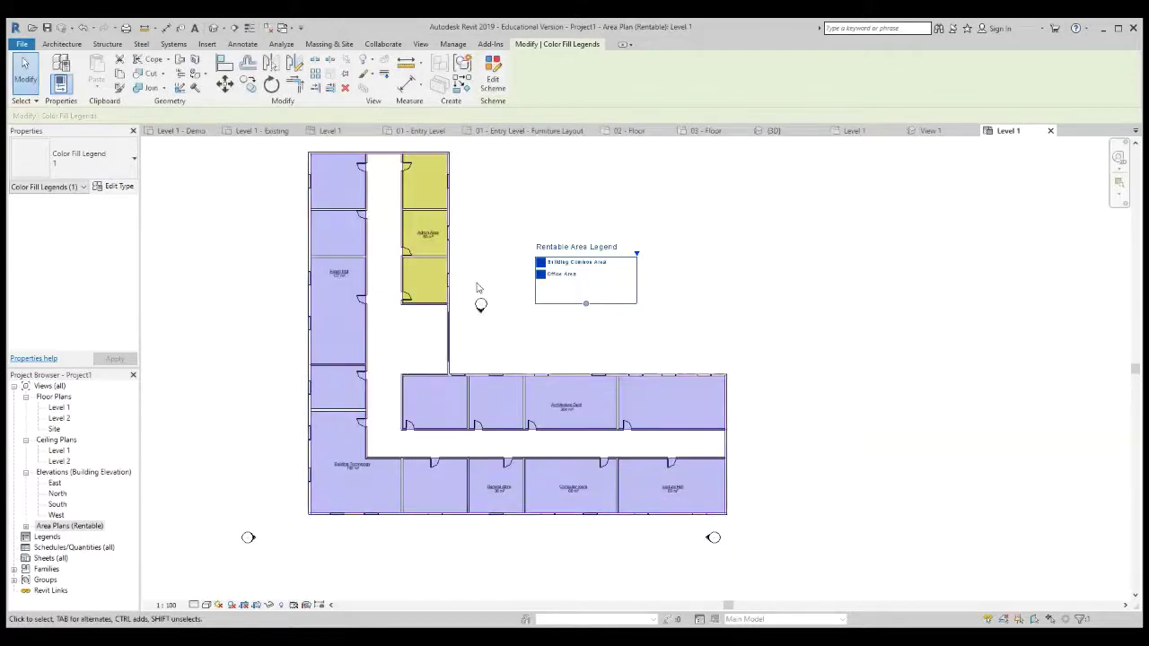
pyautogui.click(693, 323)
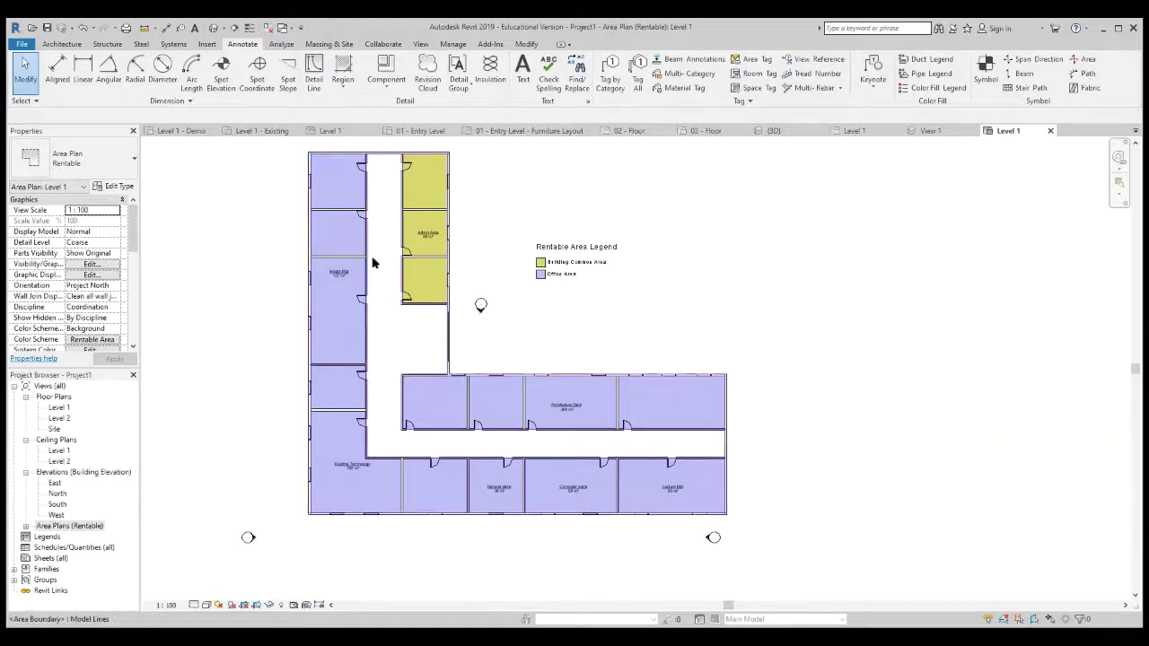
# Step: Place a tagged area in the L-shaped corridor space between the room rows
pyautogui.click(61, 44)
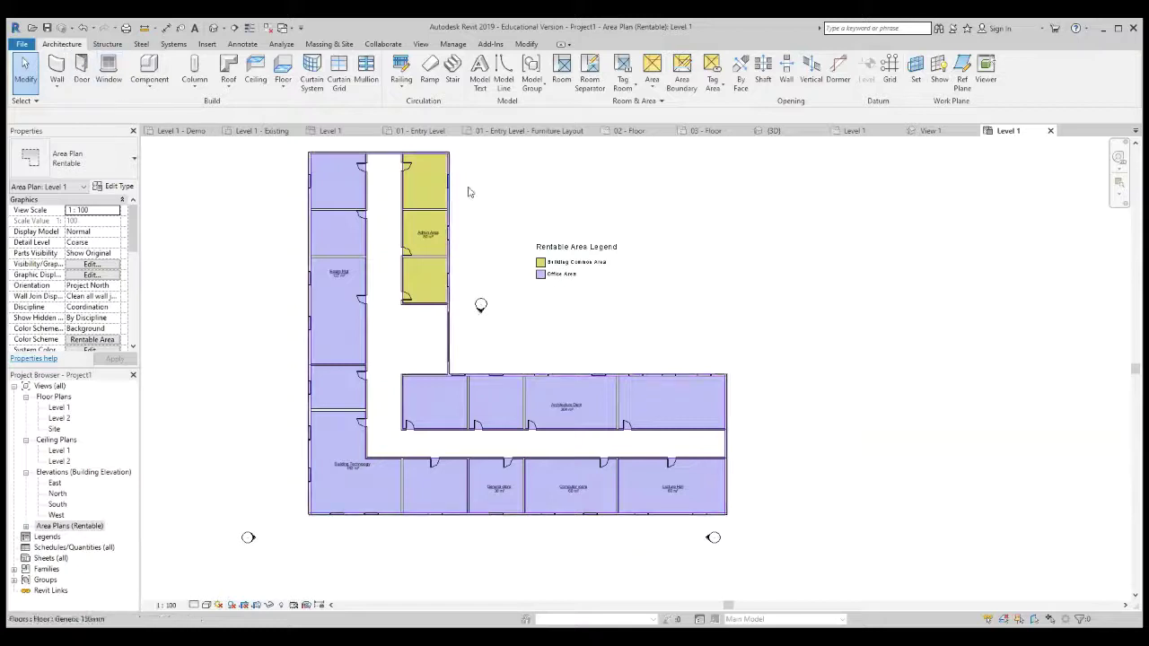
pyautogui.click(654, 86)
pyautogui.click(673, 133)
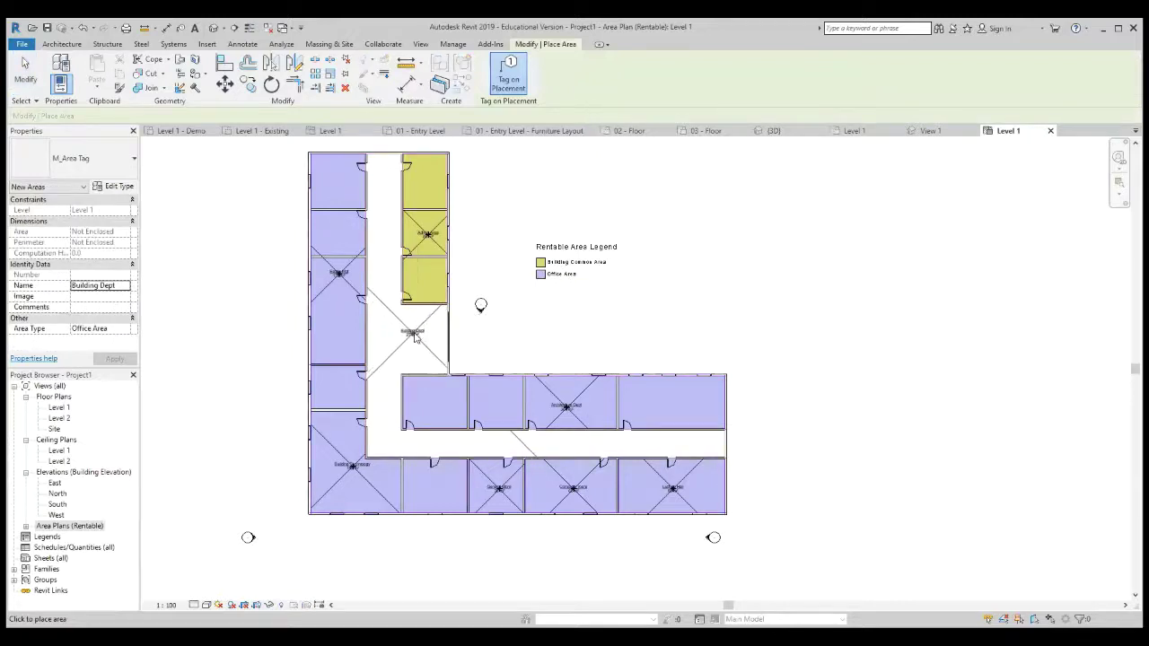
pyautogui.click(415, 337)
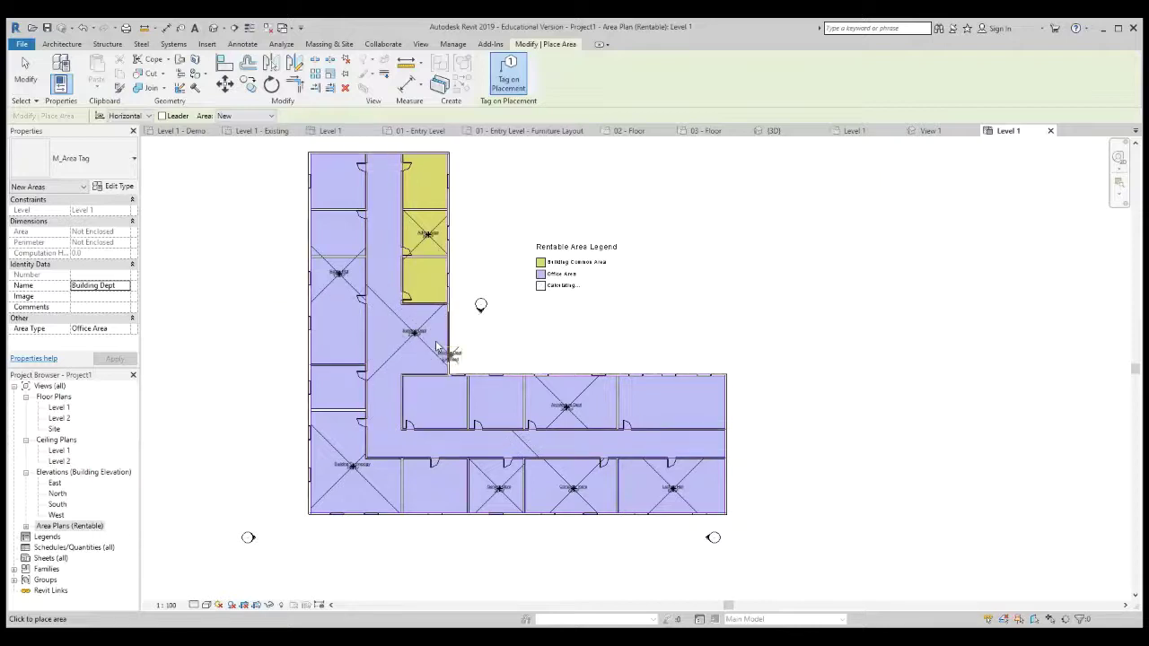
# Step: Enter Common as the name for new areas while the Area command is active
pyautogui.click(119, 287)
pyautogui.moveTo(120, 286); pyautogui.dragTo(74, 288)
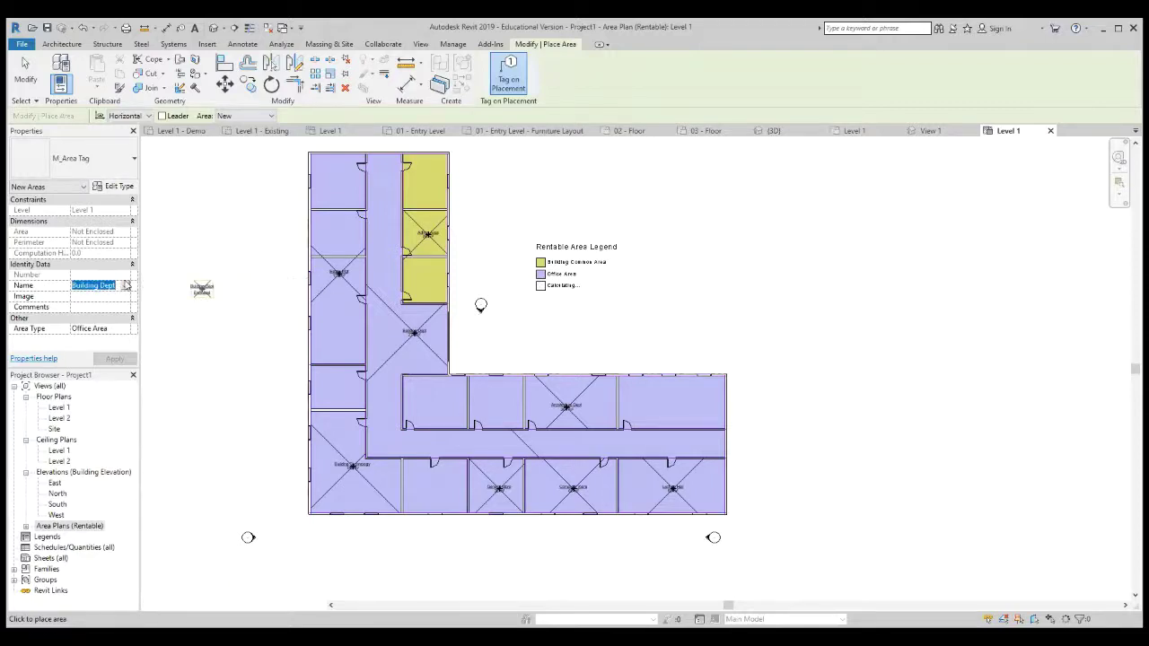
pyautogui.press('Return')
pyautogui.click(124, 290)
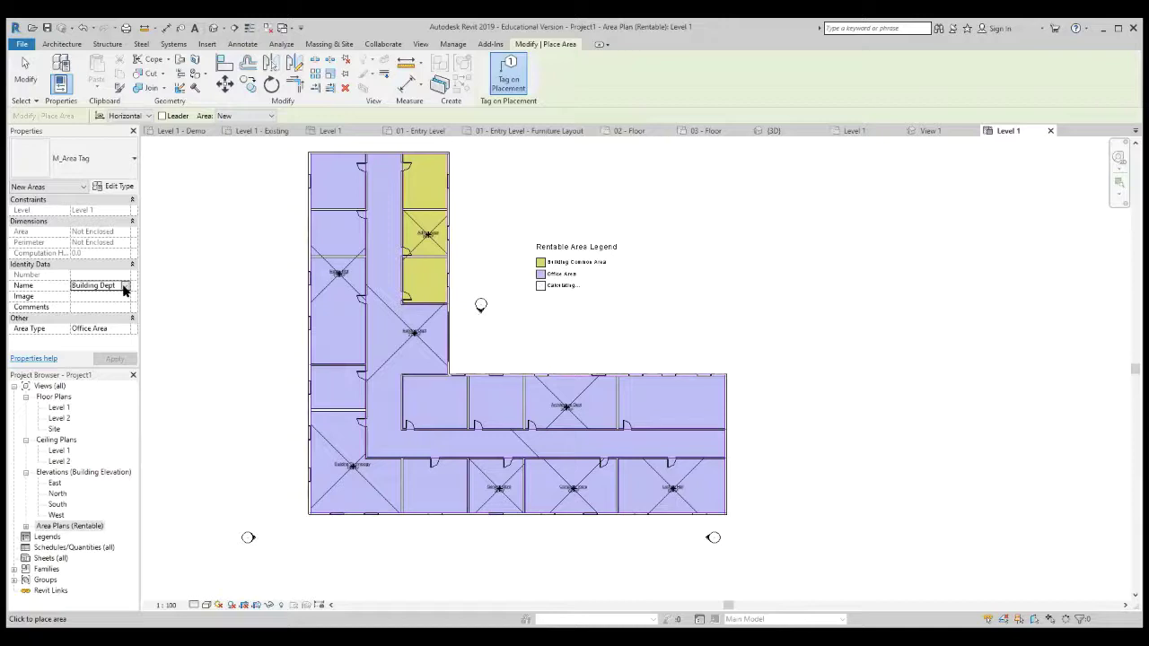
pyautogui.click(125, 286)
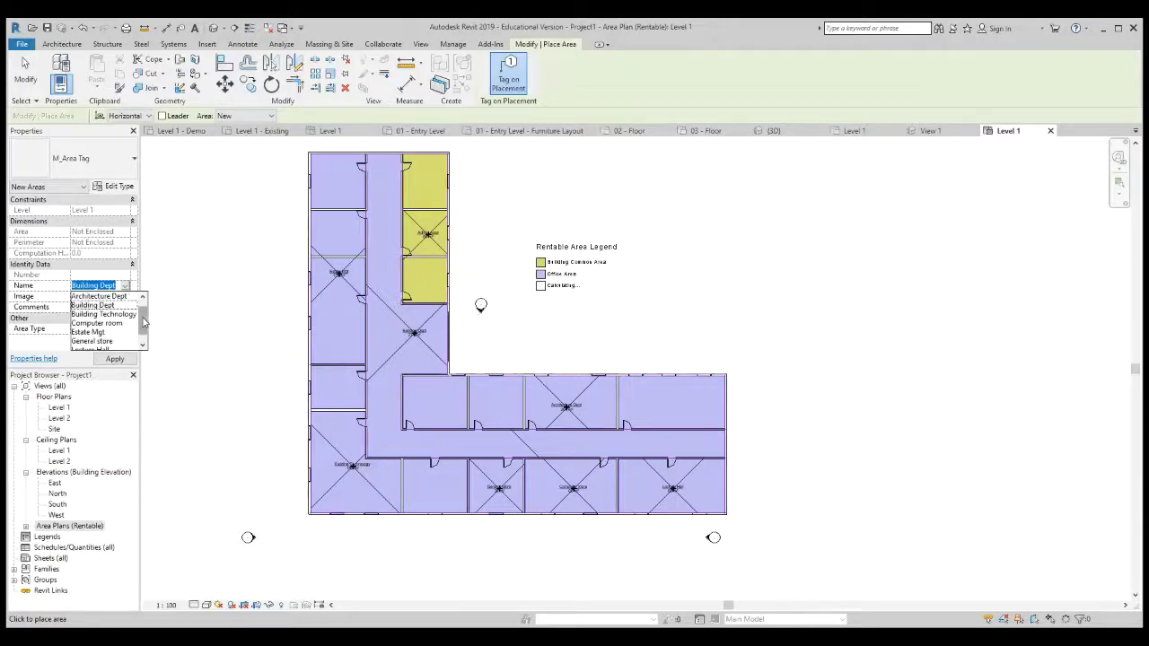
pyautogui.moveTo(143, 319)
pyautogui.mouseDown()
pyautogui.moveTo(145, 331)
pyautogui.moveTo(145, 316)
pyautogui.mouseUp()
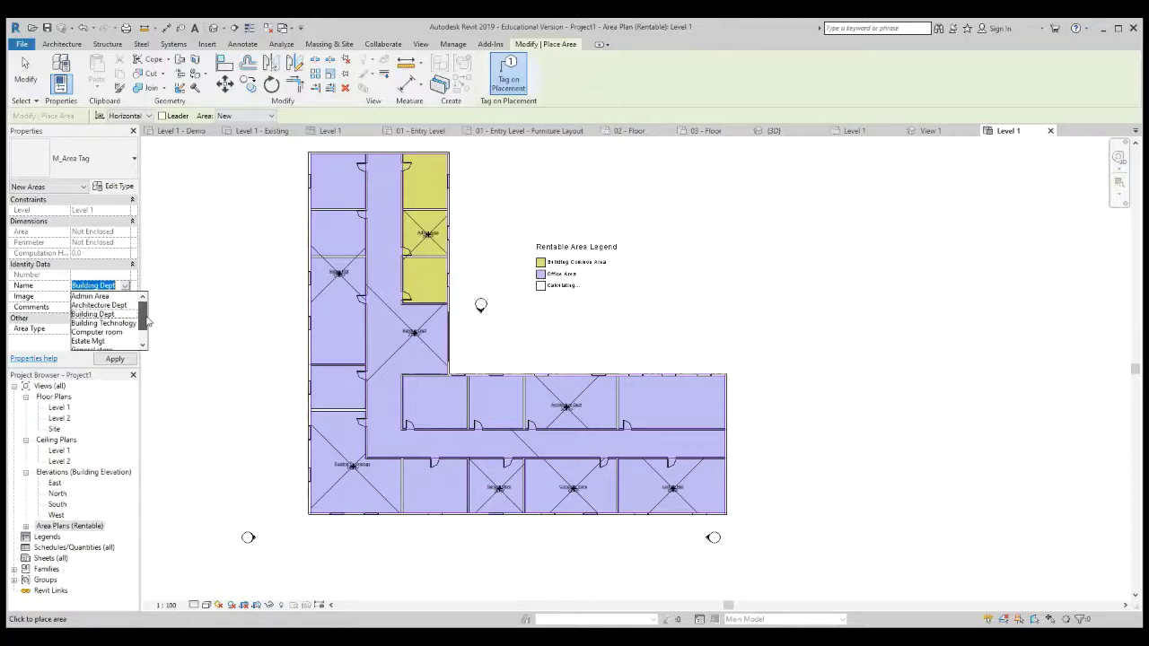
pyautogui.moveTo(147, 321); pyautogui.dragTo(149, 335)
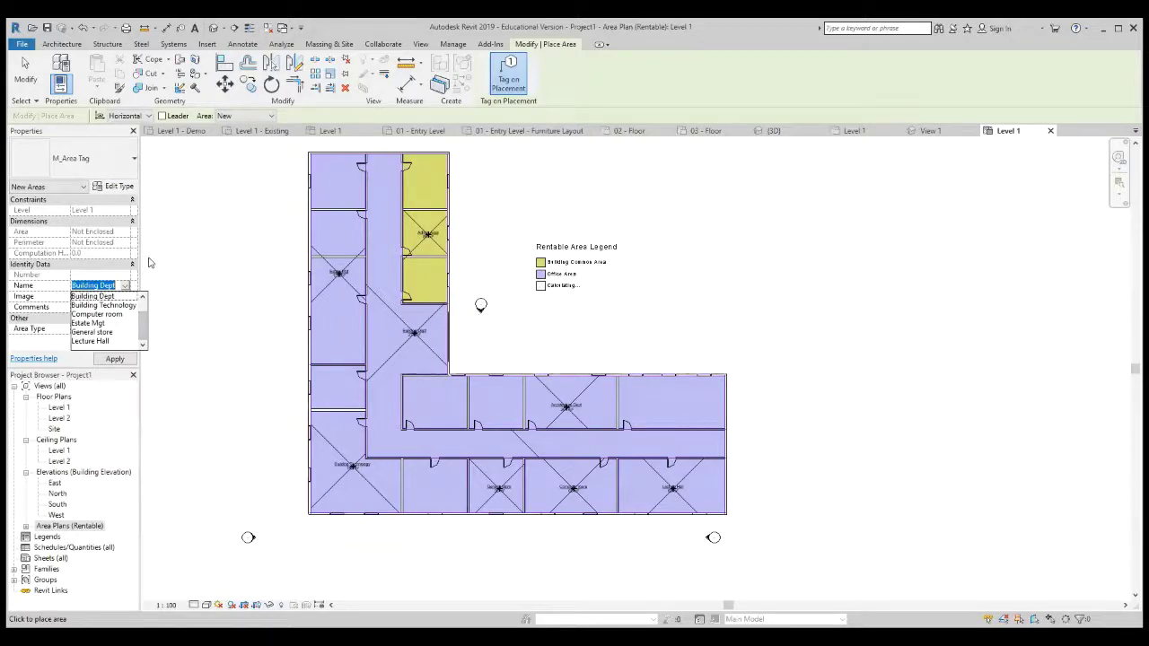
pyautogui.write('c')
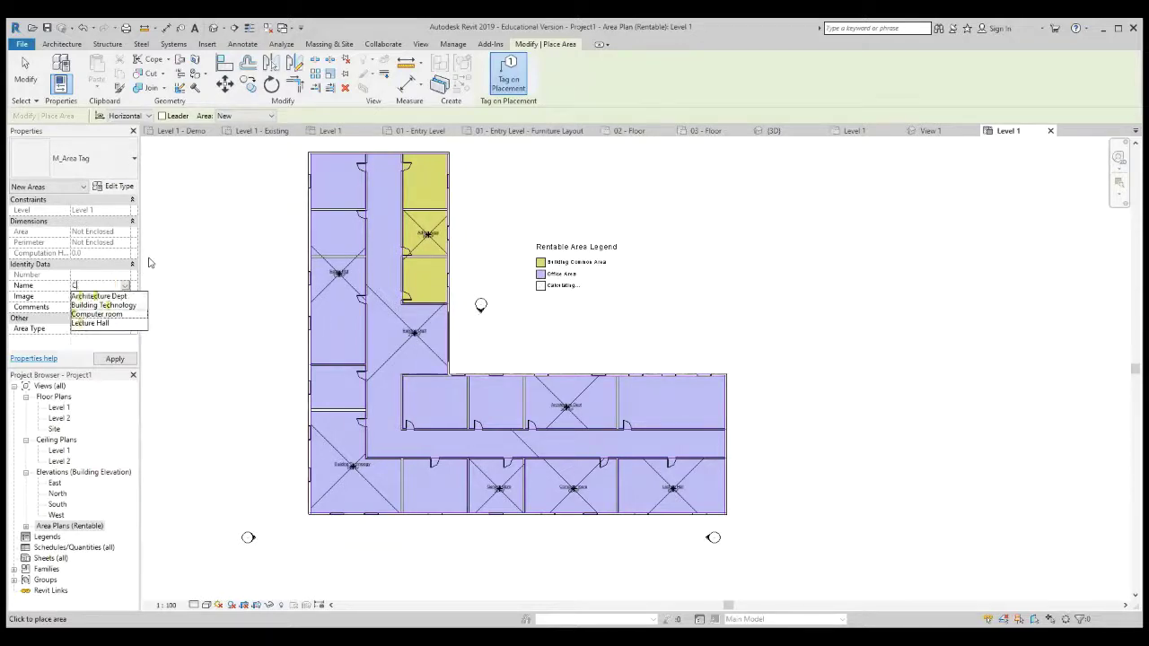
pyautogui.write('ommon')
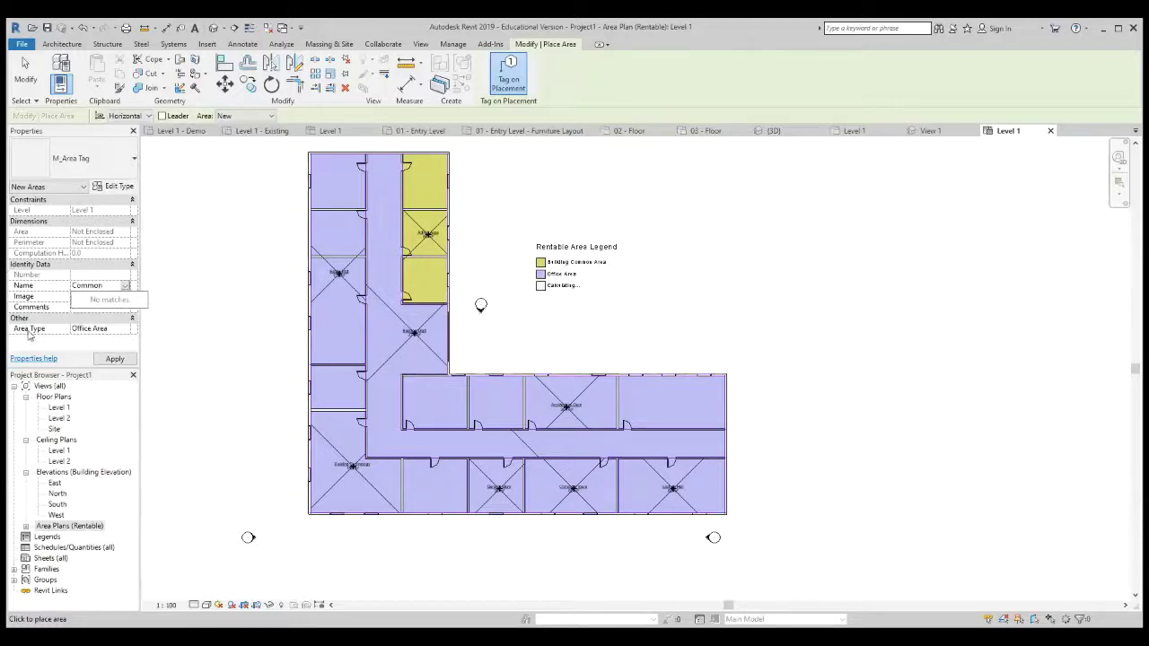
# Step: Set the area type for new areas to Building Common Area, apply it, and end area placement
pyautogui.click(103, 331)
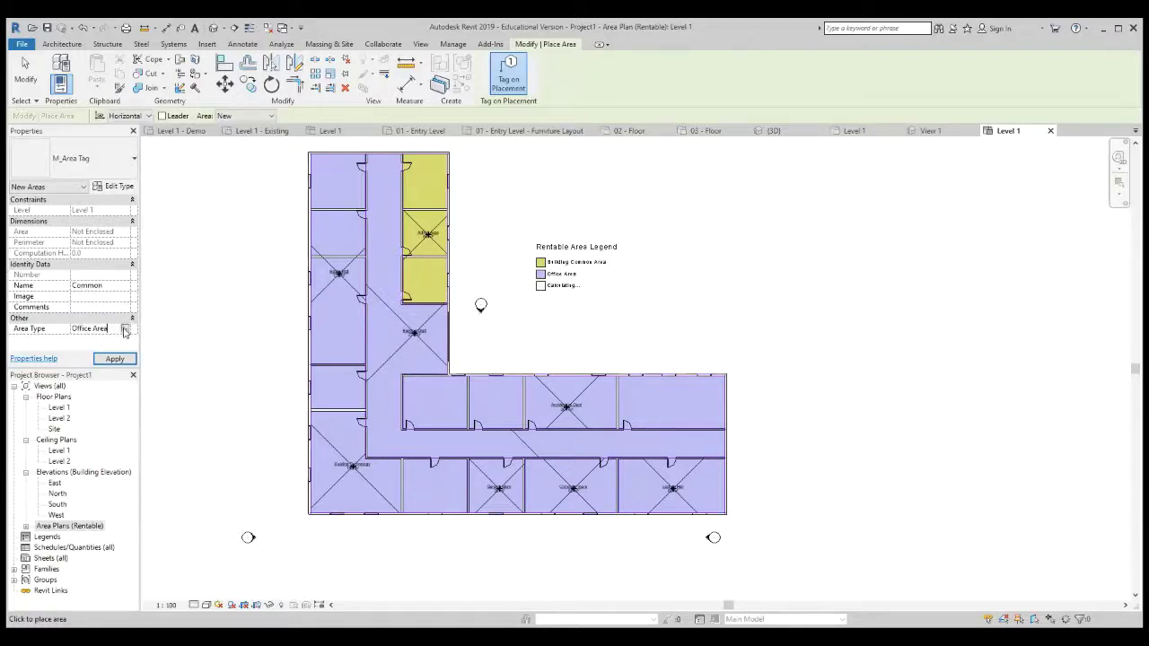
pyautogui.click(125, 328)
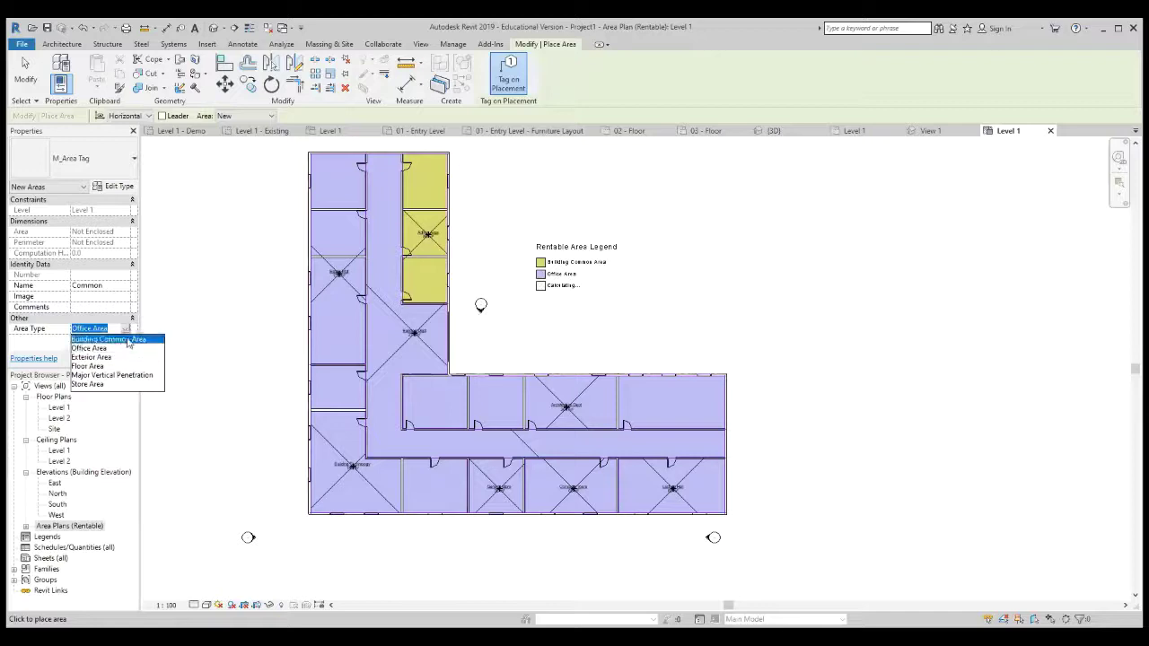
pyautogui.click(126, 339)
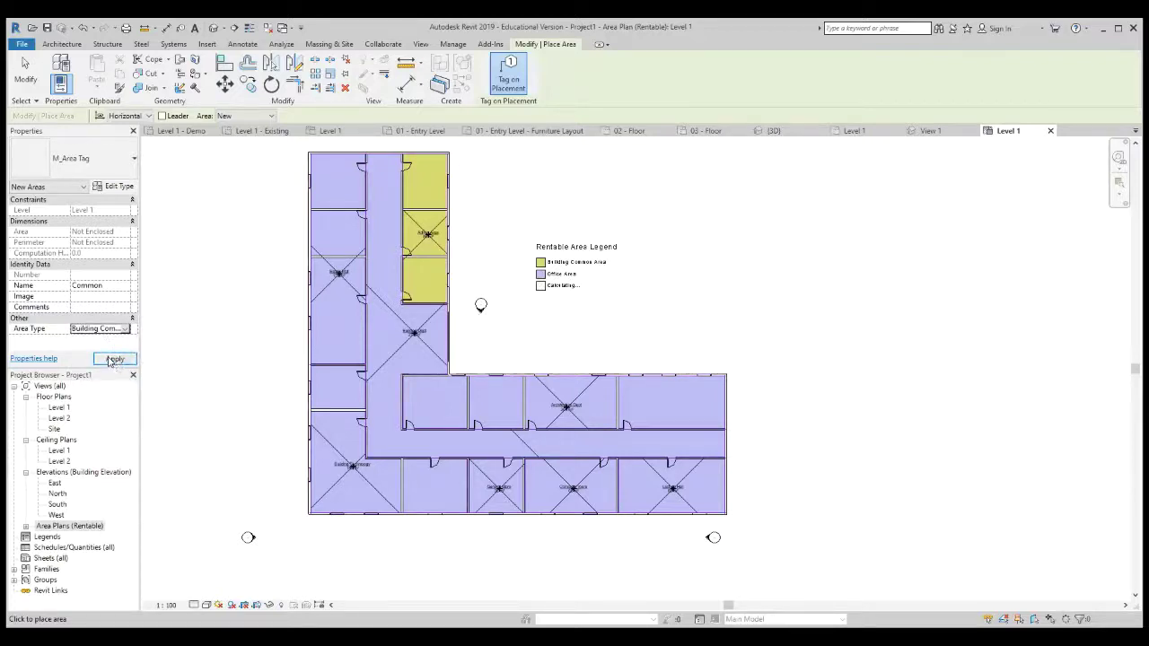
pyautogui.click(110, 361)
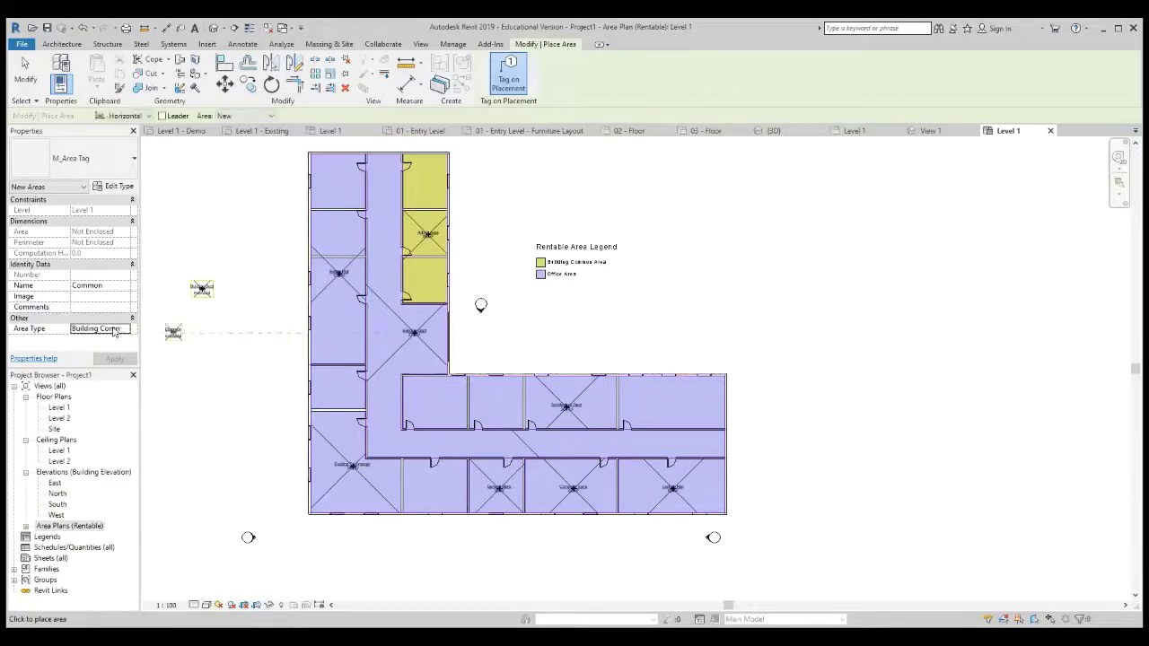
pyautogui.click(30, 79)
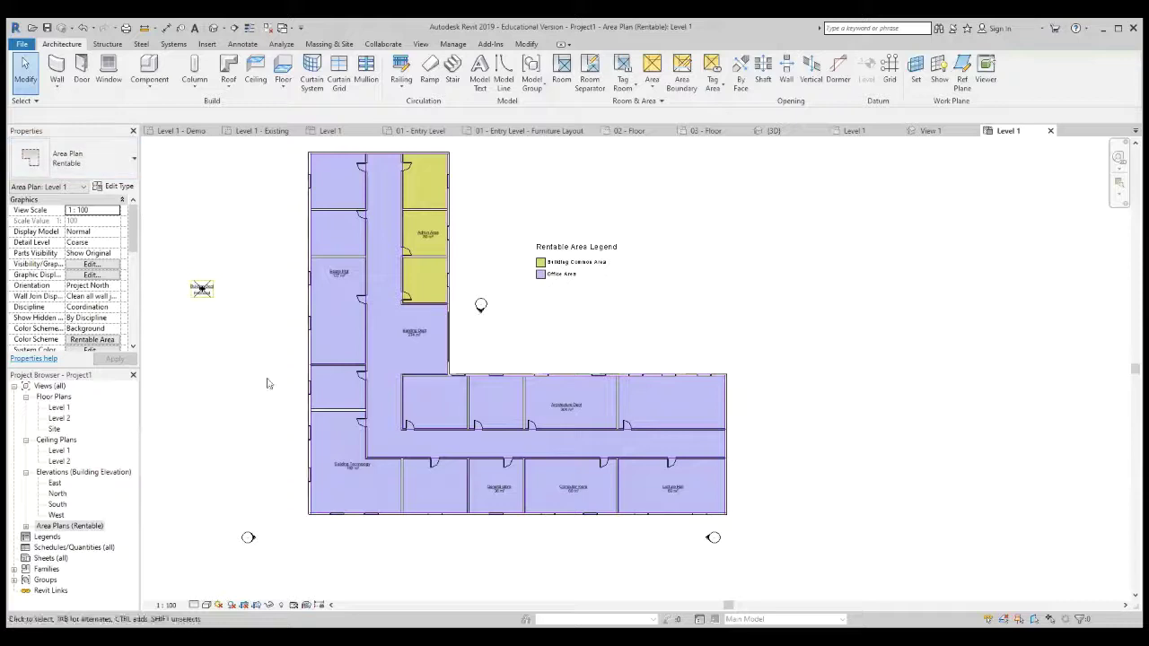
# Step: Rename the corridor area from its tag to Common
pyautogui.click(415, 335)
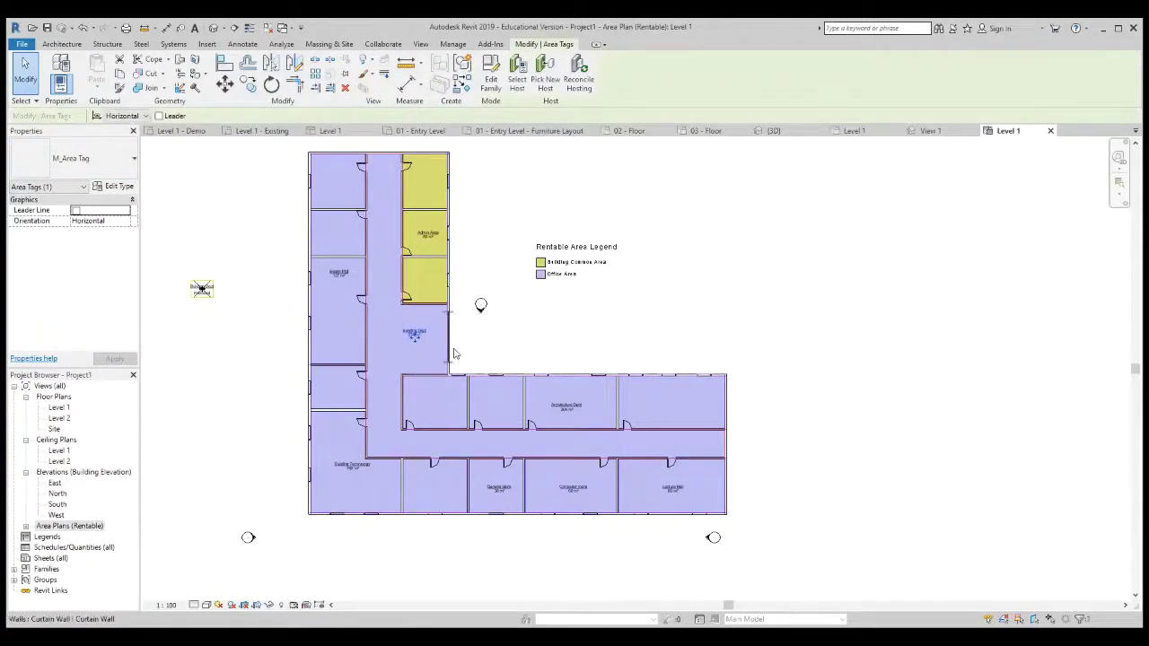
pyautogui.scroll(6, 414, 334)
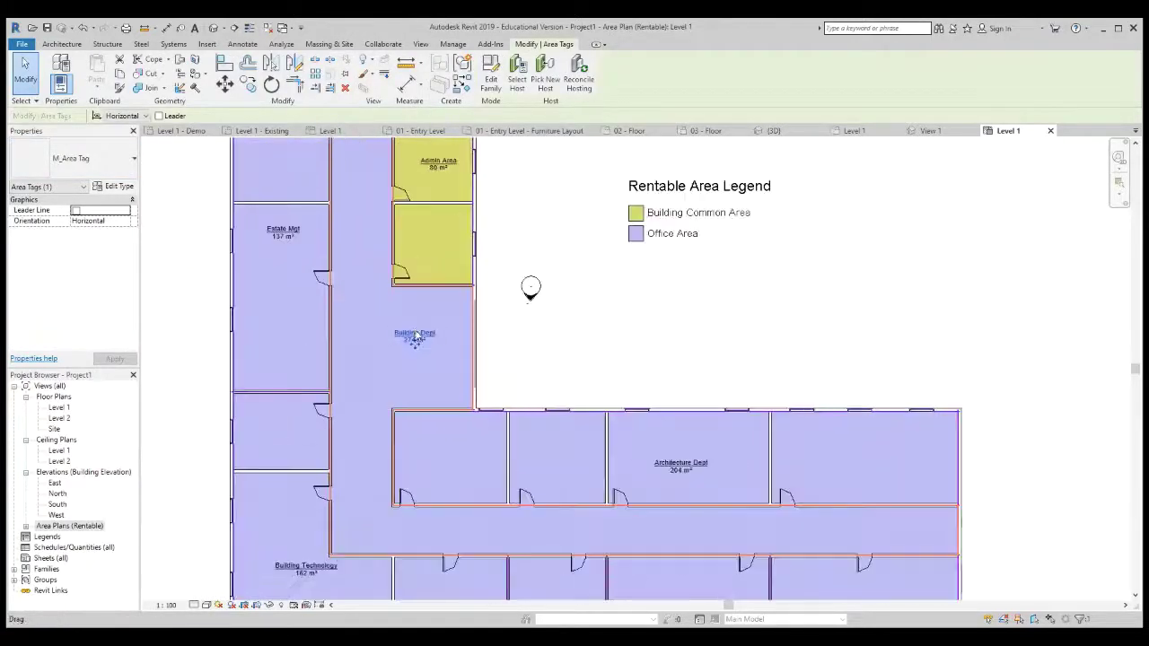
pyautogui.click(415, 334)
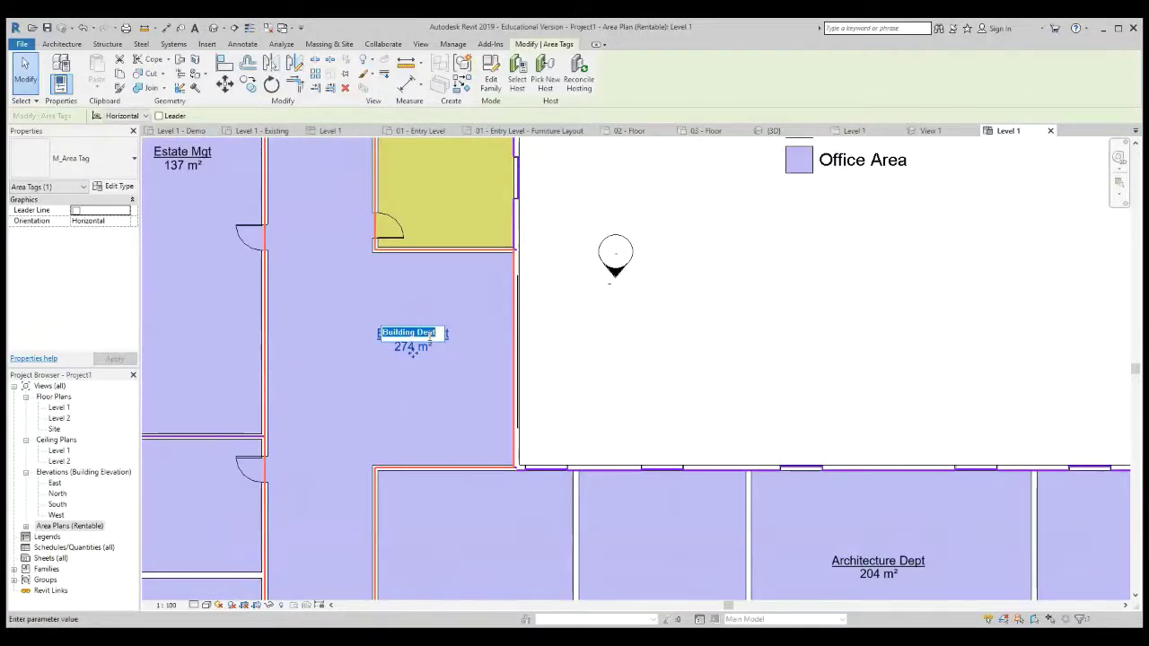
pyautogui.write('Co')
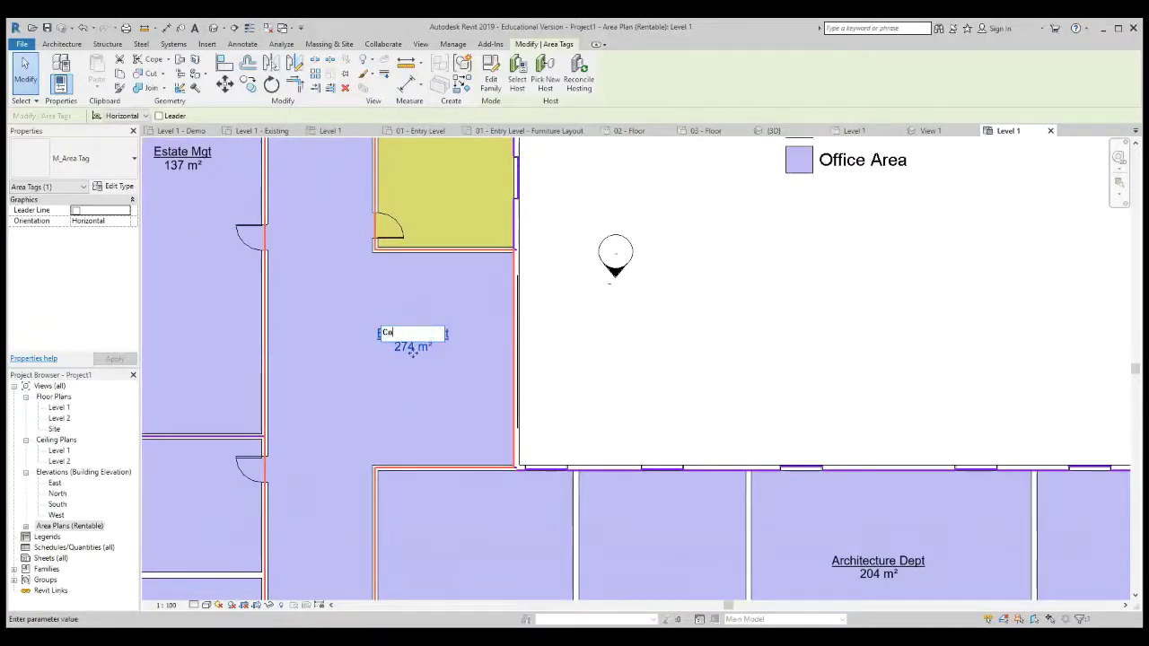
pyautogui.write('mmon')
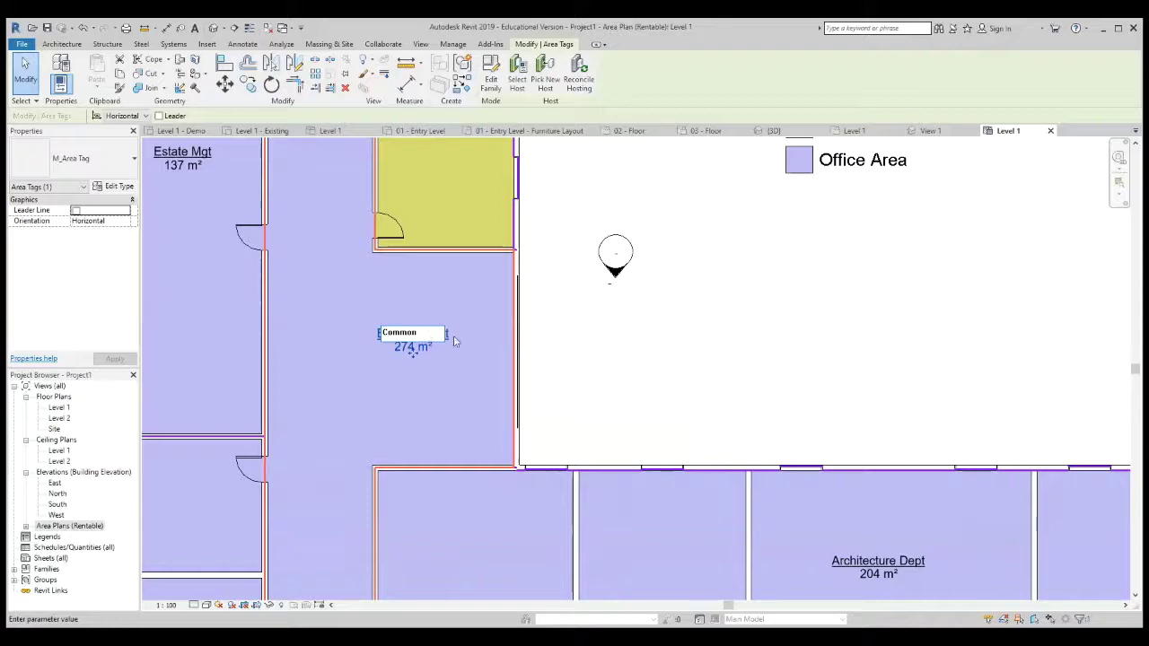
pyautogui.click(444, 382)
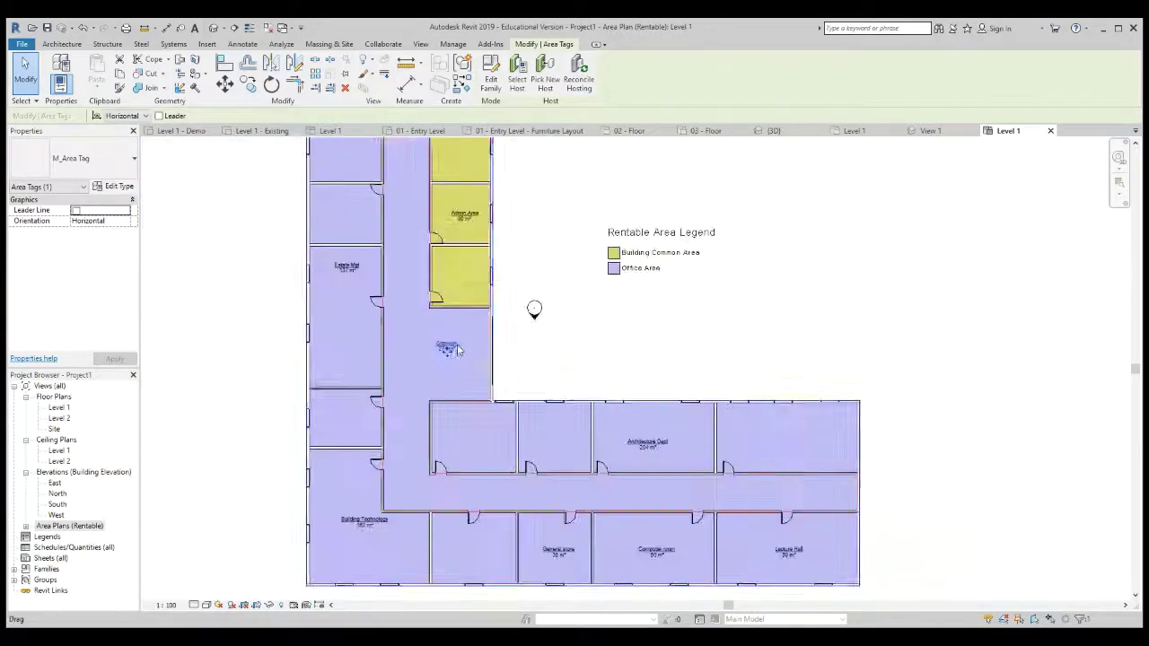
# Step: Shift the Common area tag slightly west within the corridor and deselect it
pyautogui.scroll(-3, 449, 328)
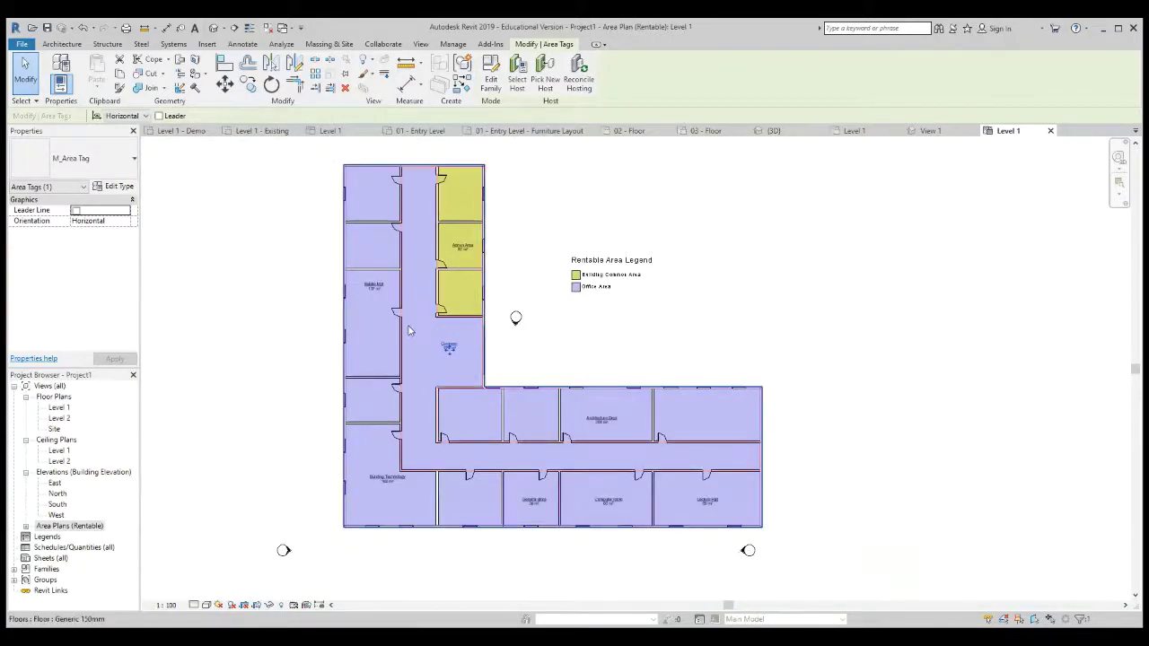
pyautogui.moveTo(451, 352); pyautogui.dragTo(446, 352)
pyautogui.click(451, 356)
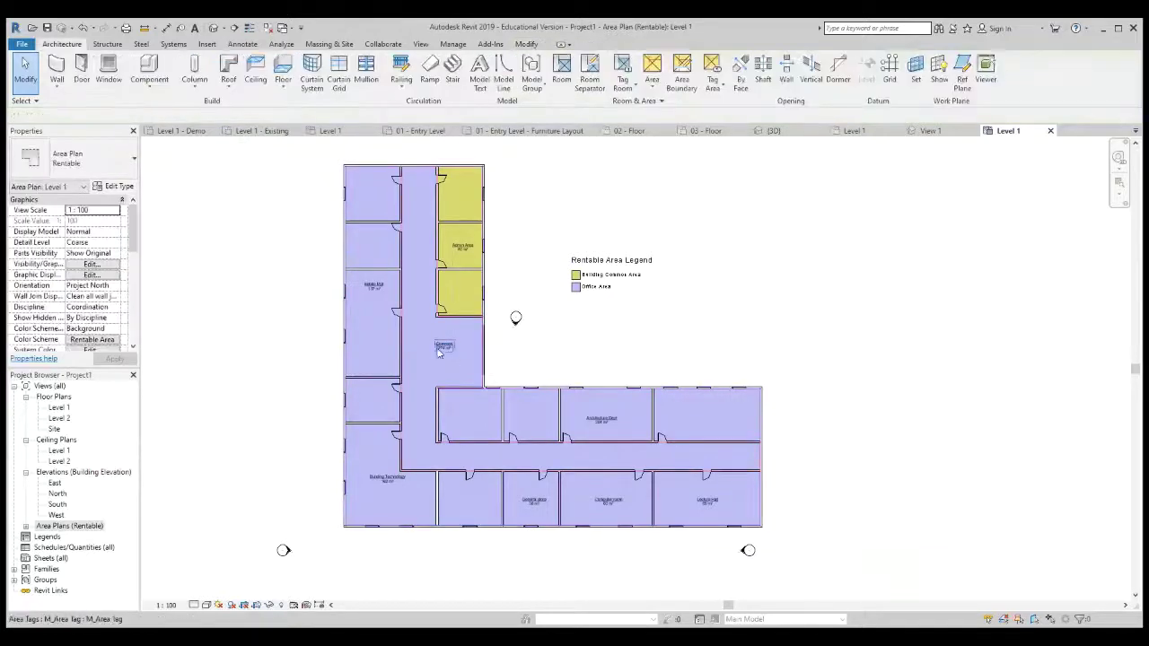
pyautogui.click(454, 352)
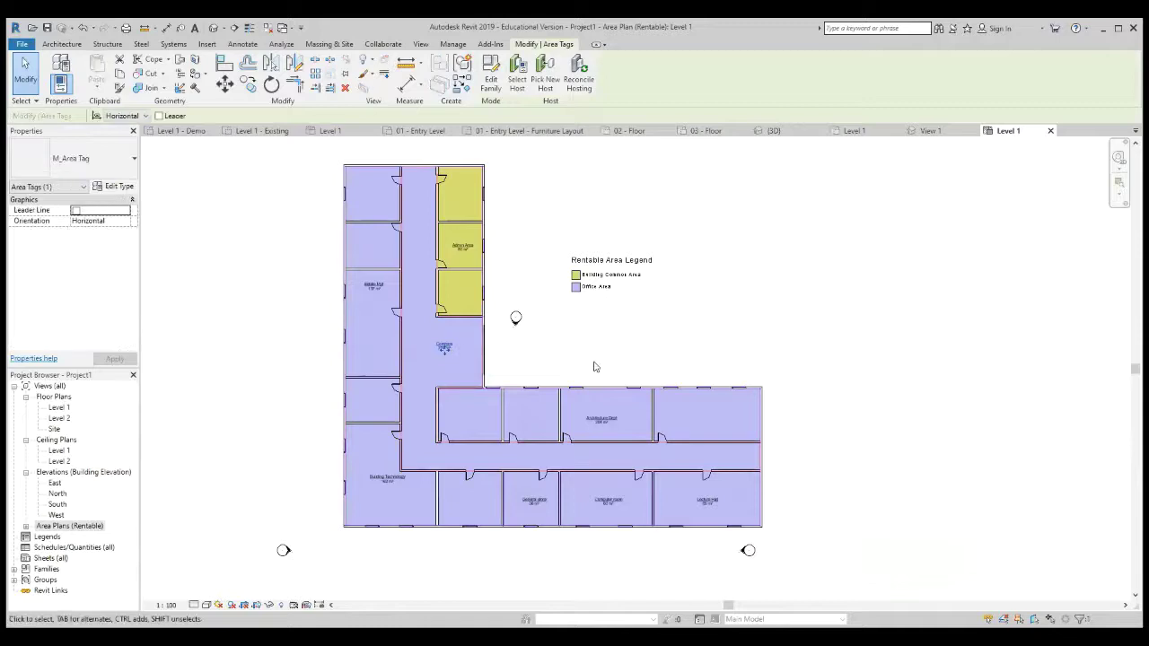
pyautogui.click(595, 365)
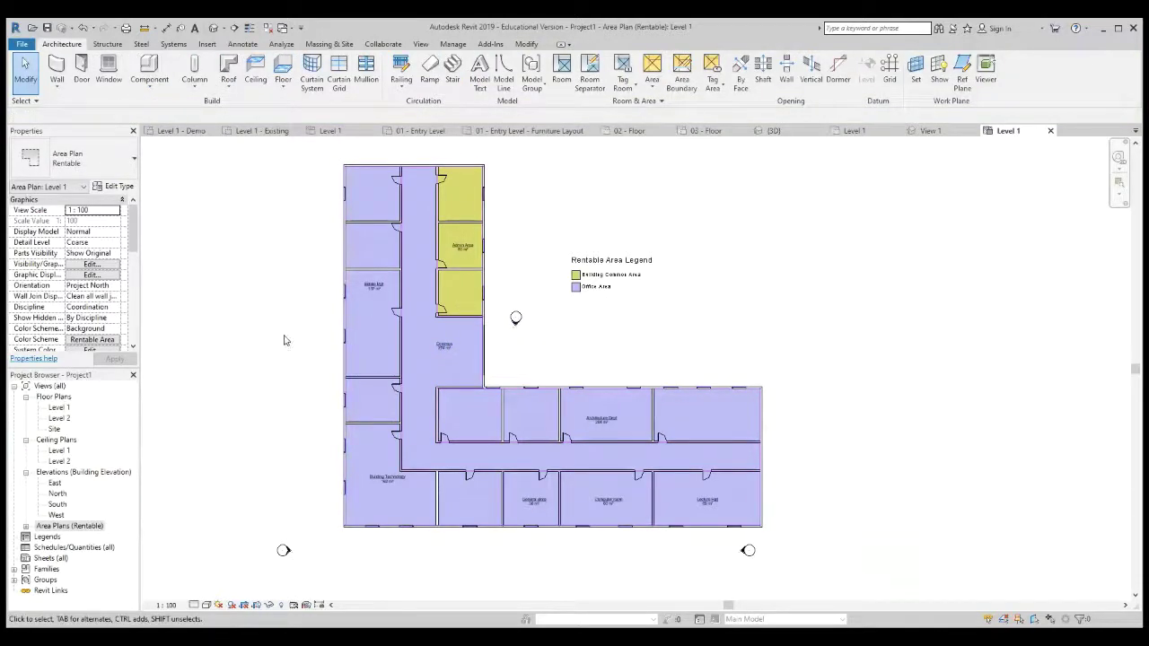
pyautogui.scroll(1, 483, 325)
pyautogui.scroll(1, 483, 326)
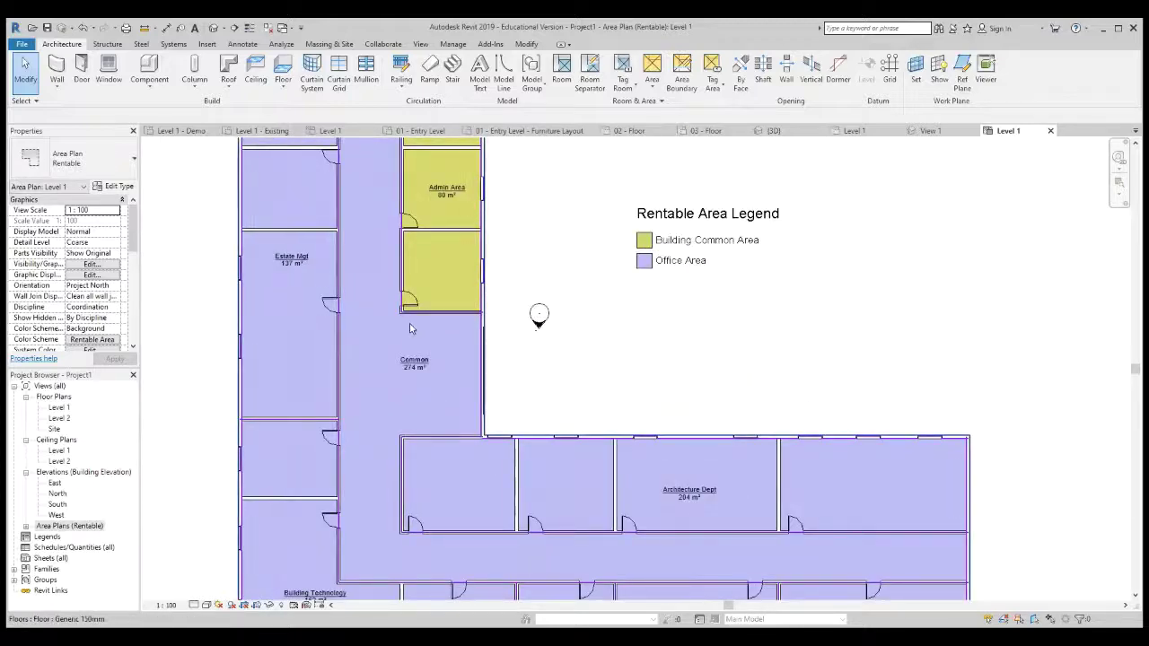
pyautogui.scroll(-2, 413, 328)
pyautogui.scroll(-1, 440, 355)
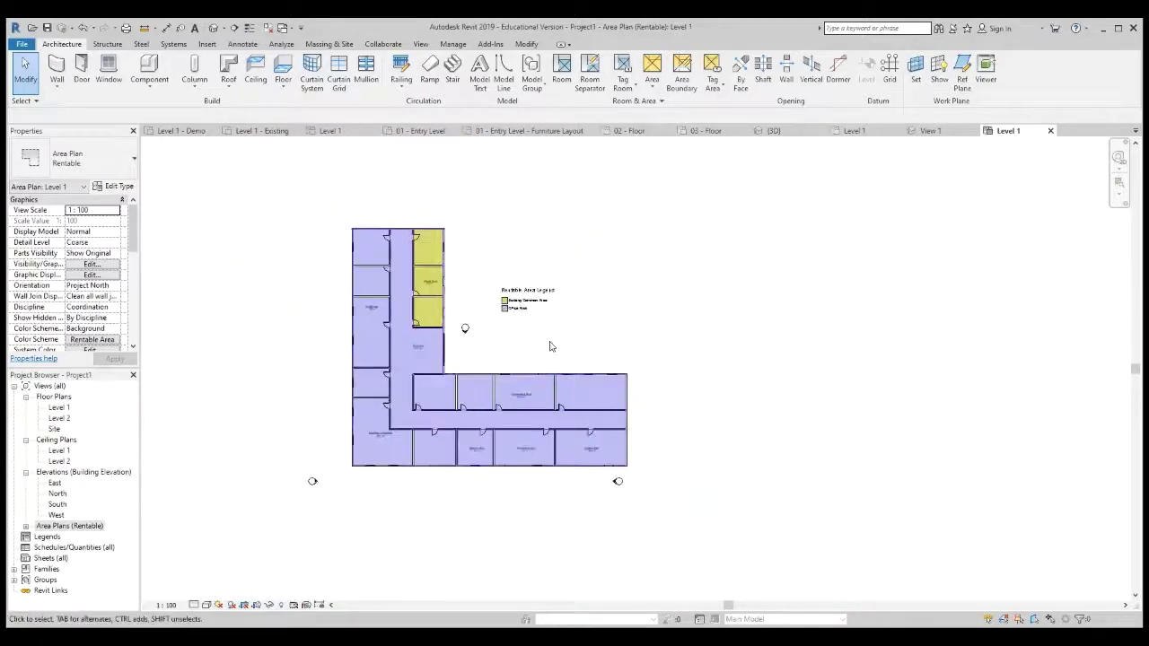